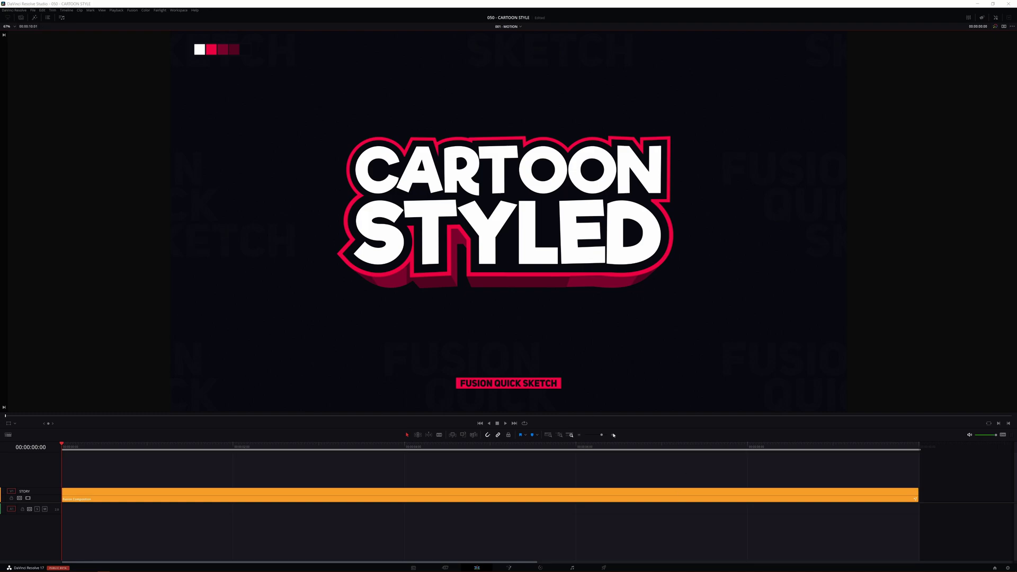
Open the title's composition on the Fusion page and inspect the FINAL output up close.
left_click(511, 568)
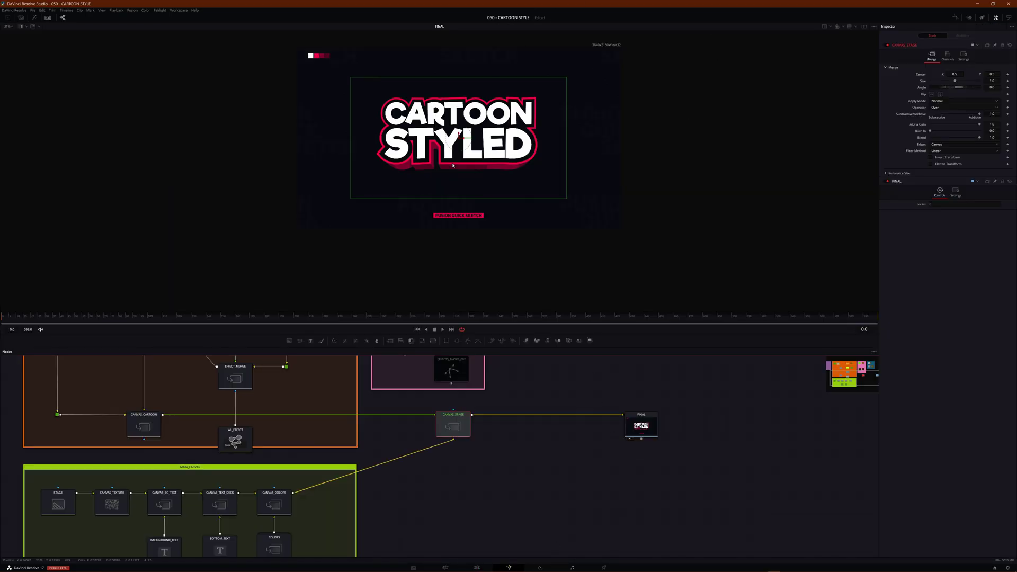
scroll(445, 186, "up", 5)
scroll(521, 109, "down", 1)
scroll(520, 110, "down", 5)
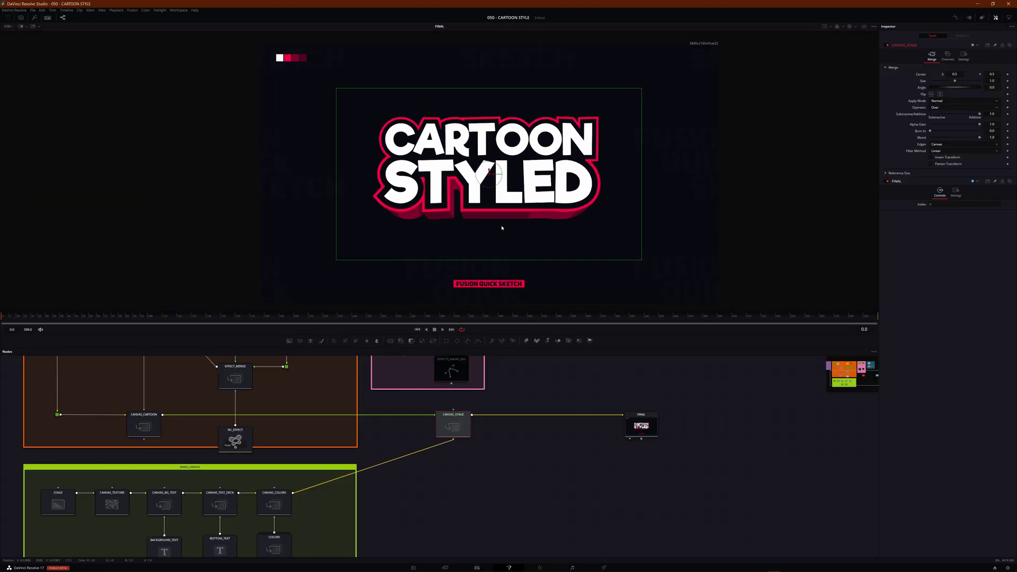
scroll(491, 470, "up", 5)
scroll(431, 441, "down", 6)
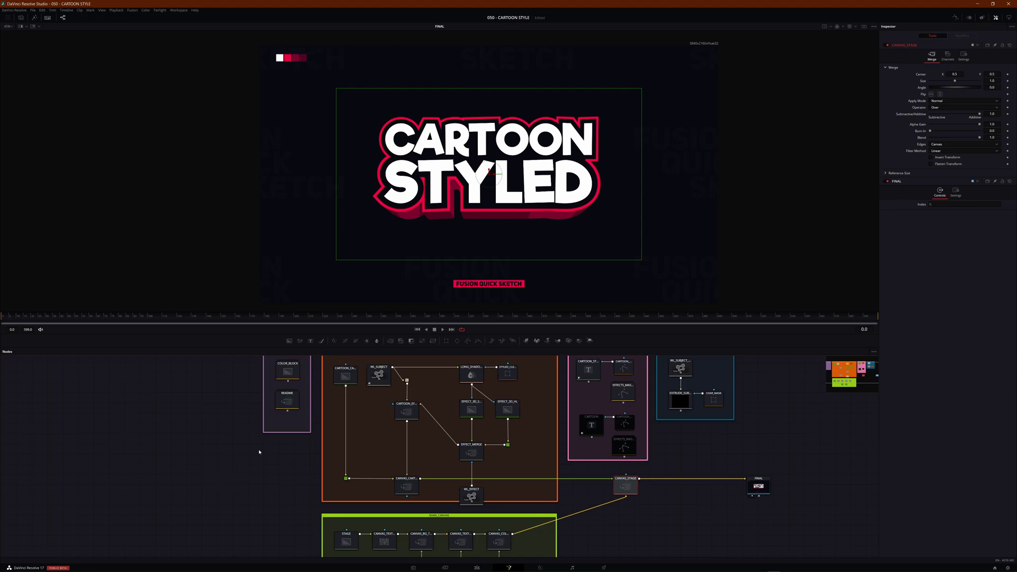
Display the README node in the viewer, enlarged enough to read its notes.
left_click(287, 404)
key("2")
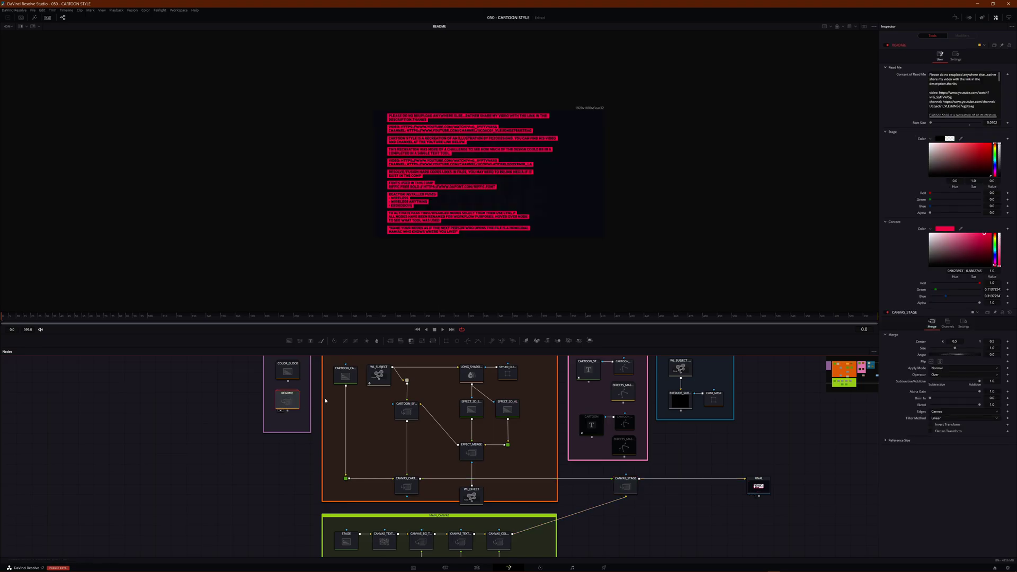
scroll(466, 185, "up", 3)
scroll(466, 190, "down", 2)
scroll(466, 190, "up", 1)
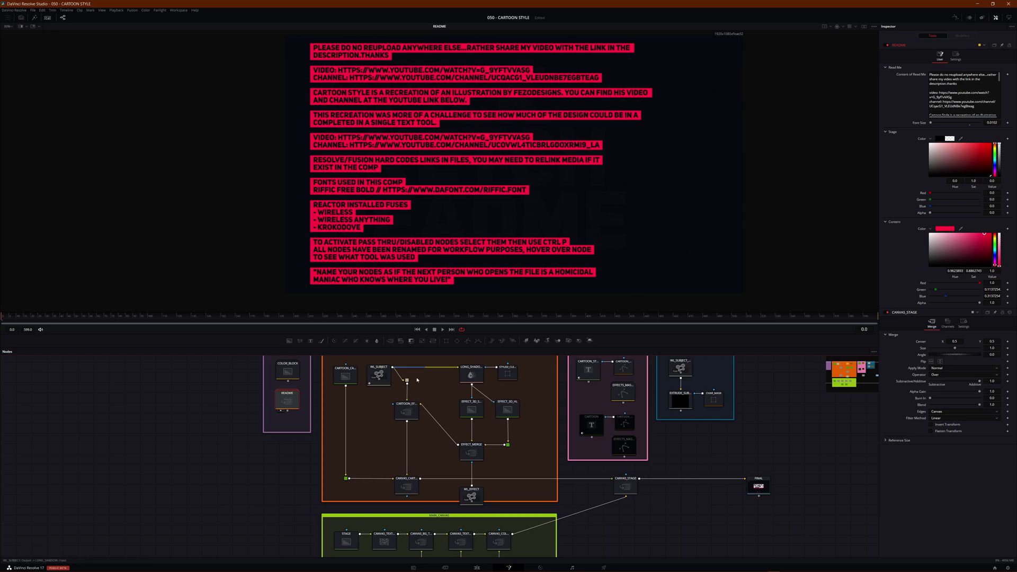
Open the README group, check the font choices of its TXT_README text node, and collapse the group again.
double_click(286, 401)
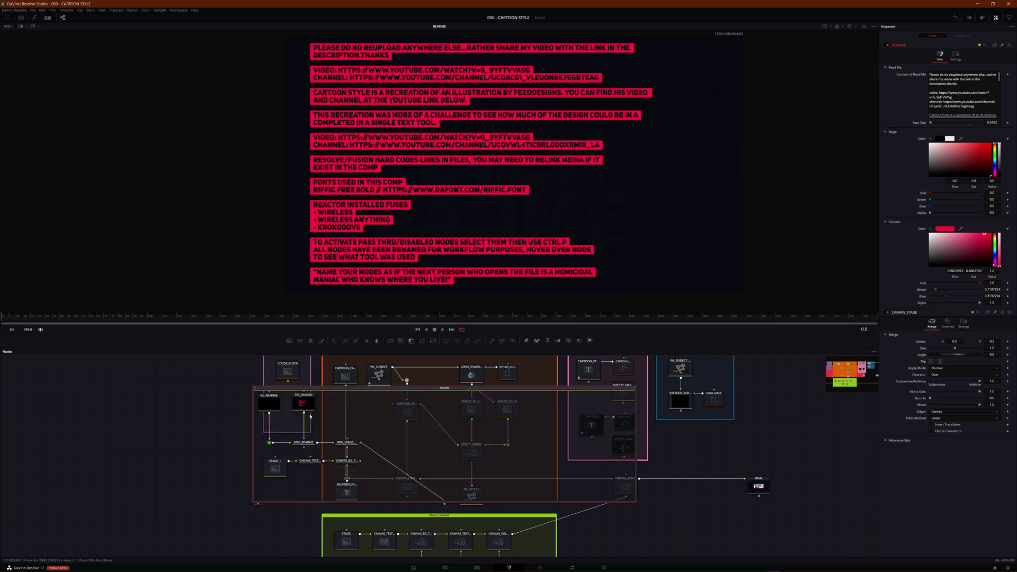
left_click(305, 408)
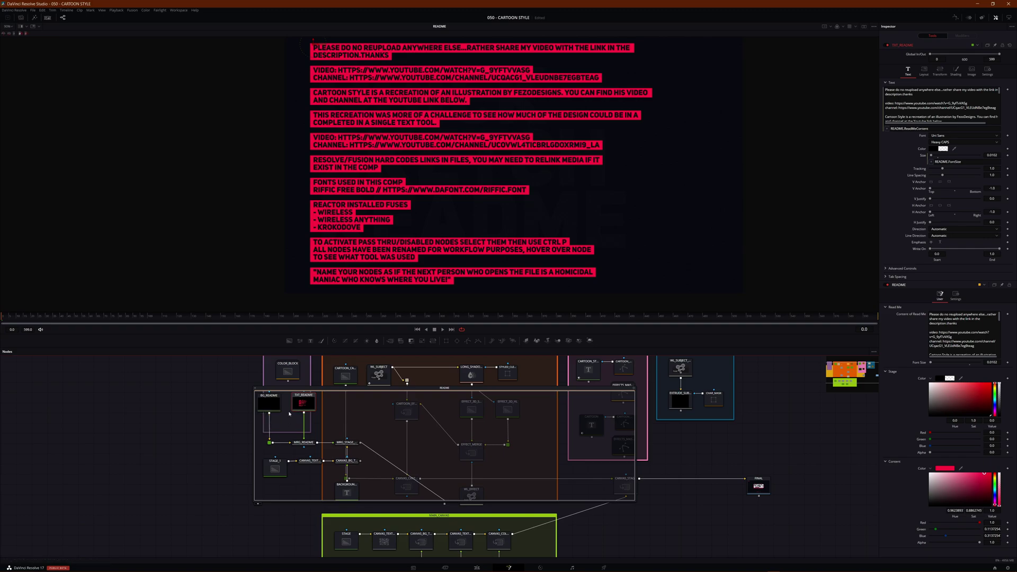
mouse_move(306, 402)
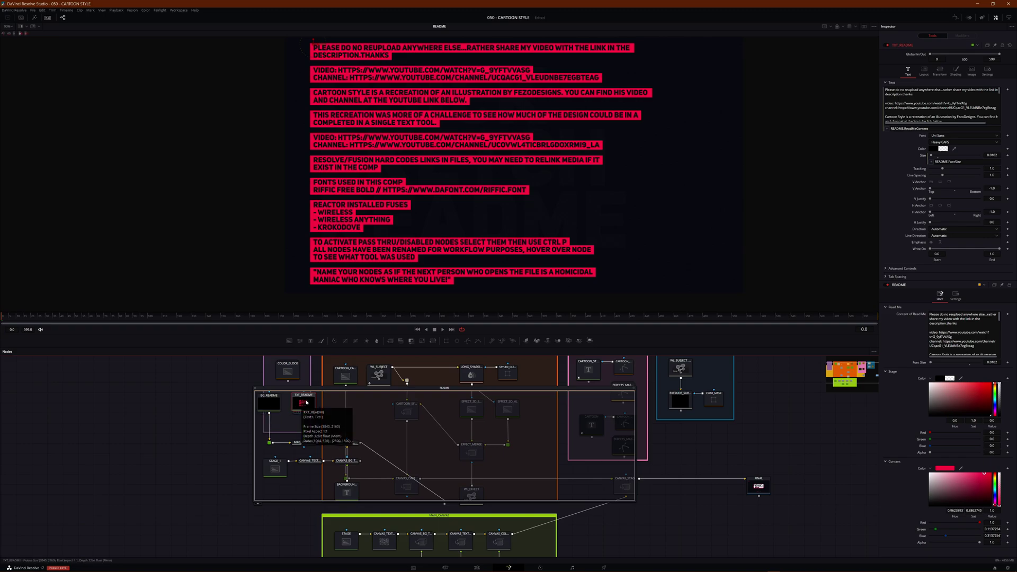
left_click(948, 135)
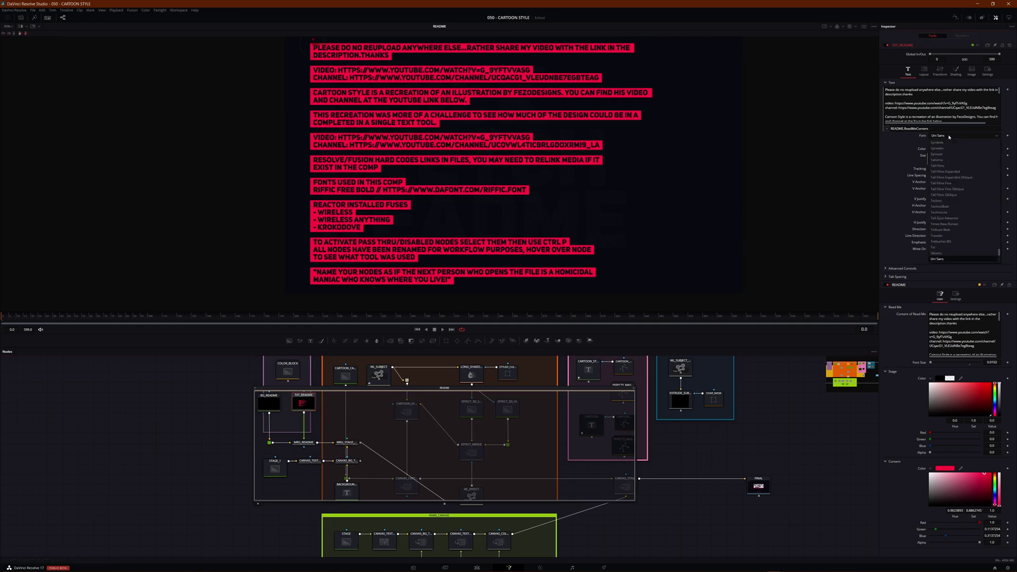
left_click(925, 196)
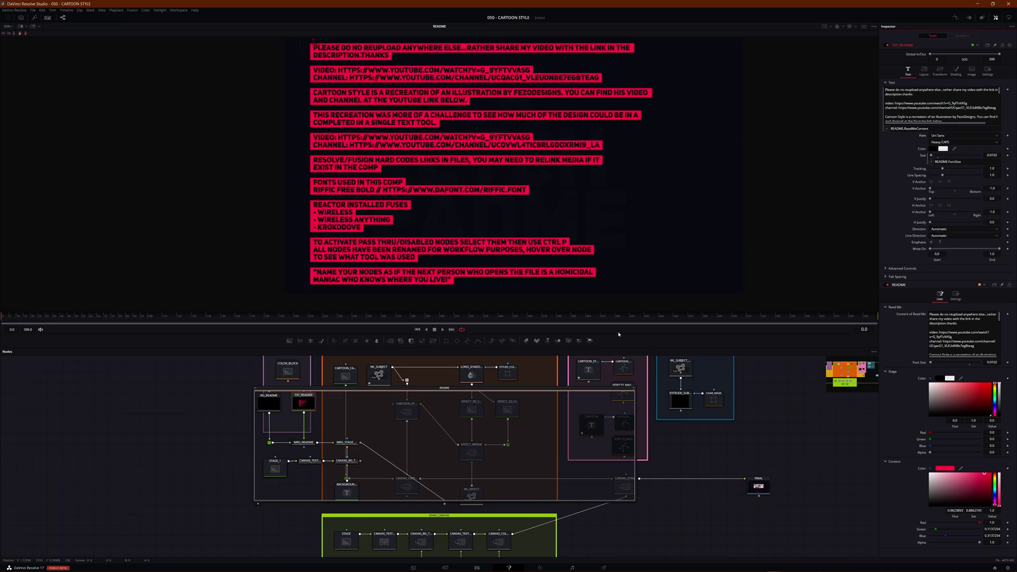
left_click(255, 391)
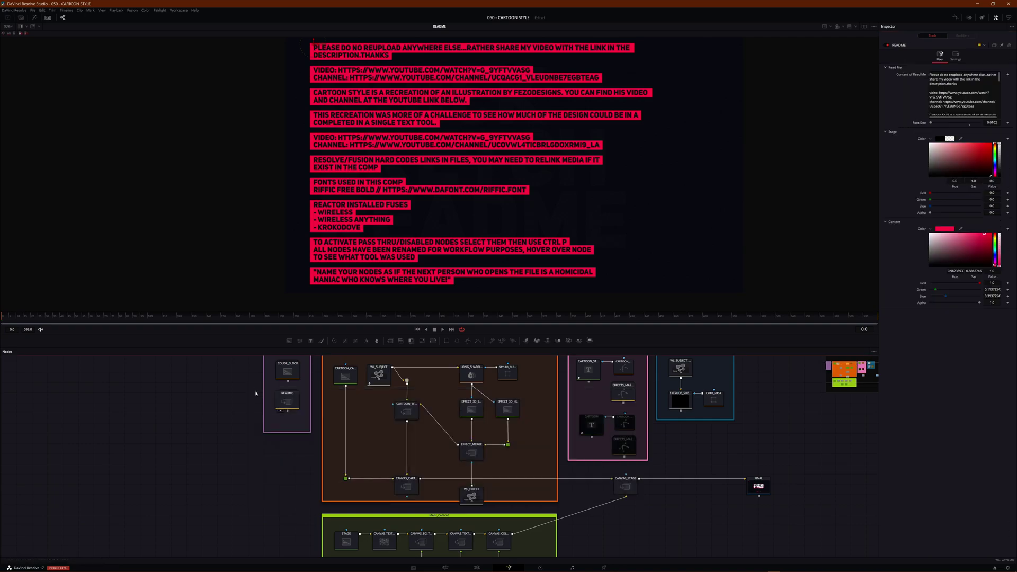
Look through the node editor's display options, such as Show Instance Links, without changing any of them.
mouse_move(230, 480)
left_mouse_down()
mouse_move(262, 446)
mouse_move(223, 492)
left_mouse_up()
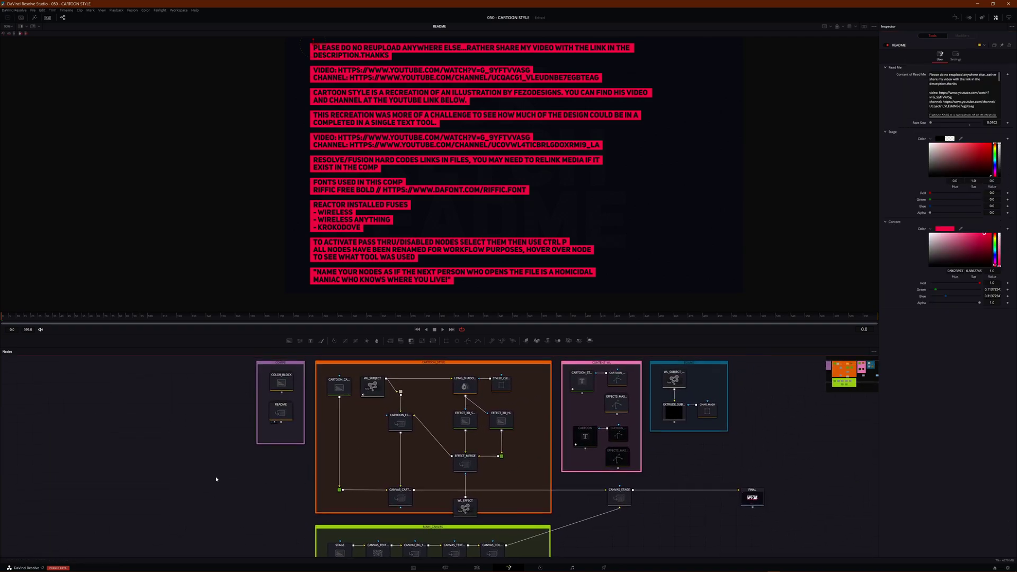
right_click(200, 468)
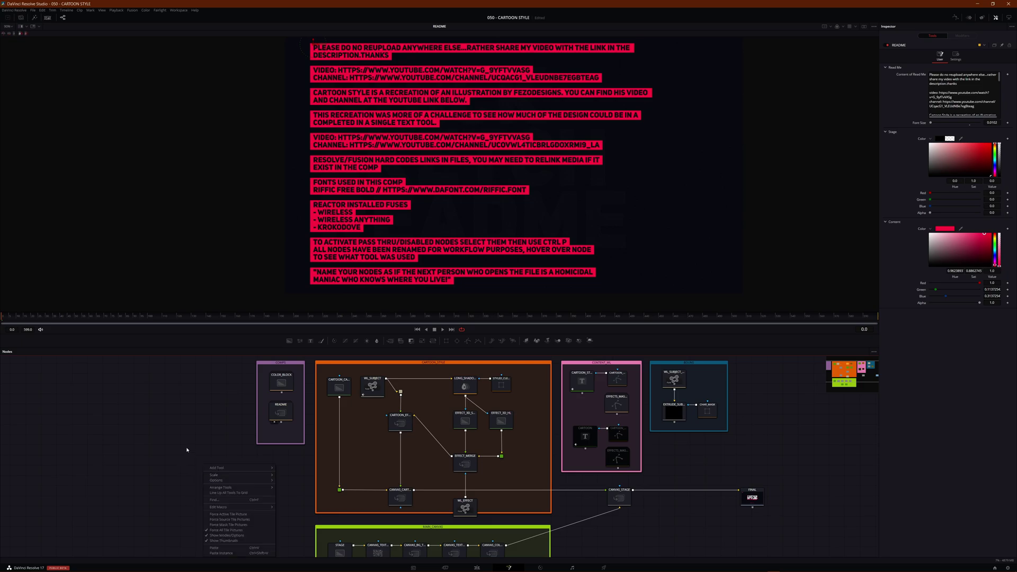
right_click(183, 392)
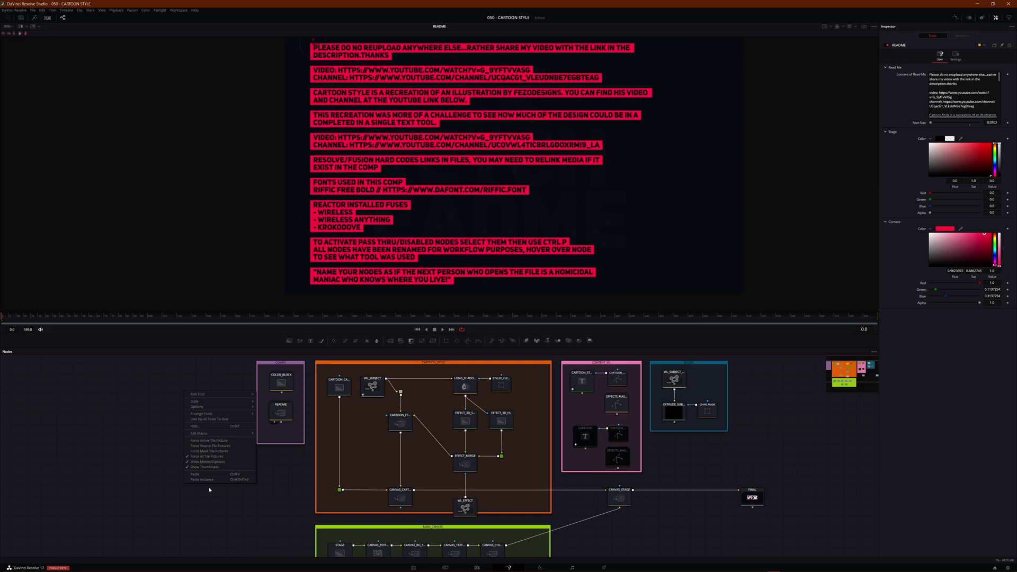
mouse_move(217, 413)
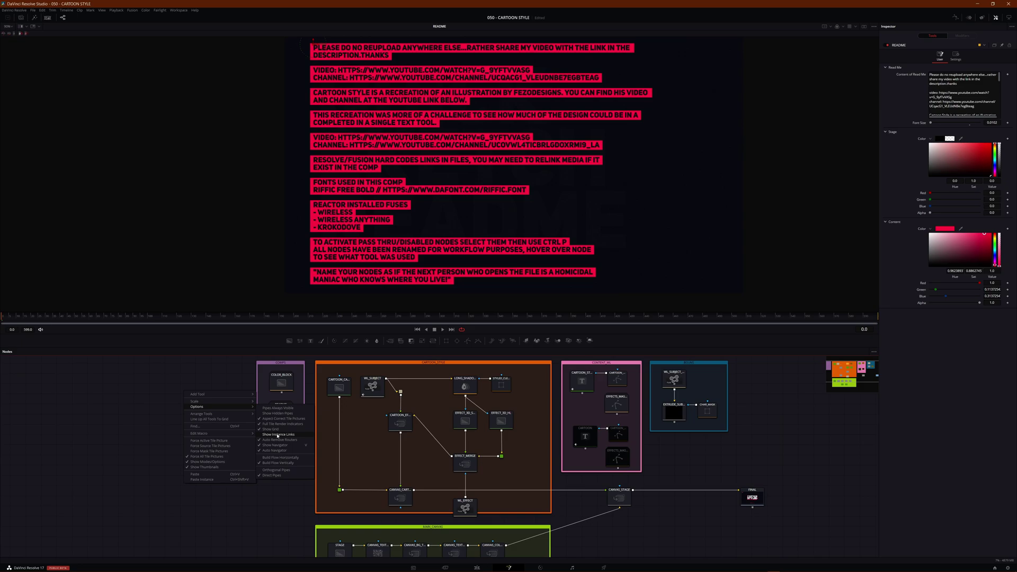
left_click(261, 503)
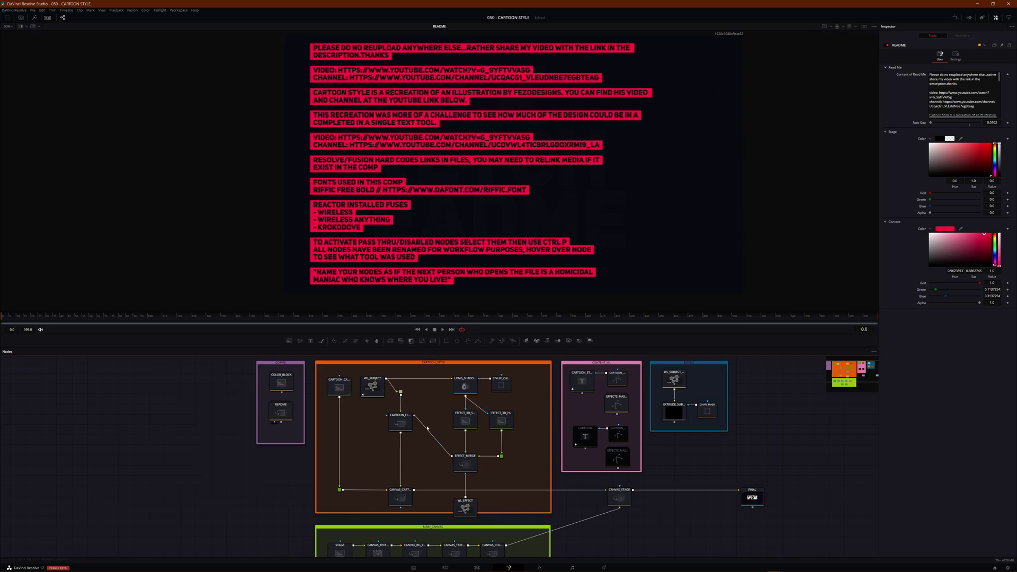
scroll(442, 481, "down", 2)
scroll(385, 471, "up", 2)
mouse_move(500, 388)
scroll(402, 456, "down", 5)
scroll(402, 456, "up", 4)
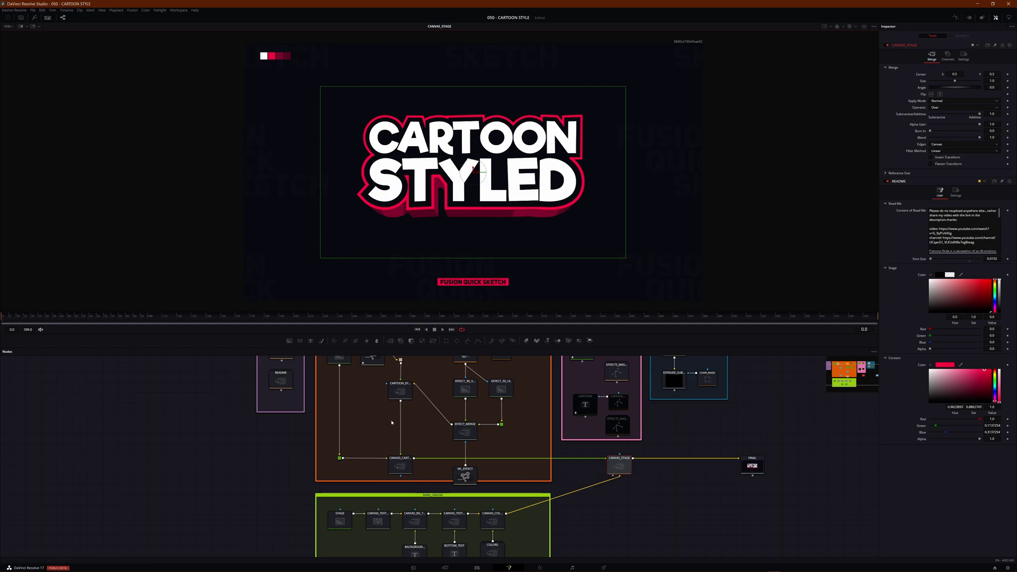
Display the canvas group's STAGE background and its CANVAS_TEXTURE grain node in the viewer, one after the other.
scroll(386, 452, "down", 2)
left_click(344, 498)
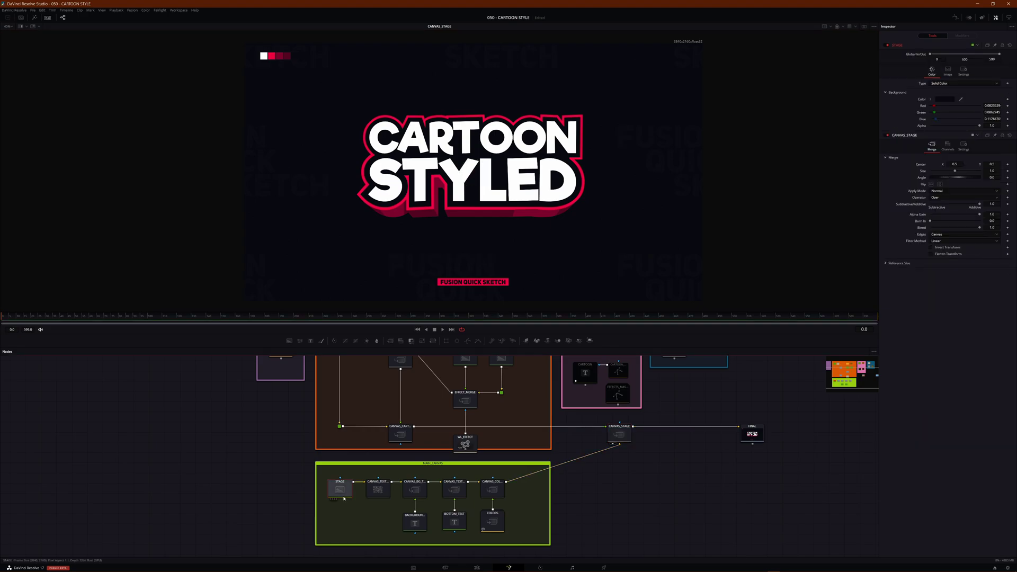
key("1")
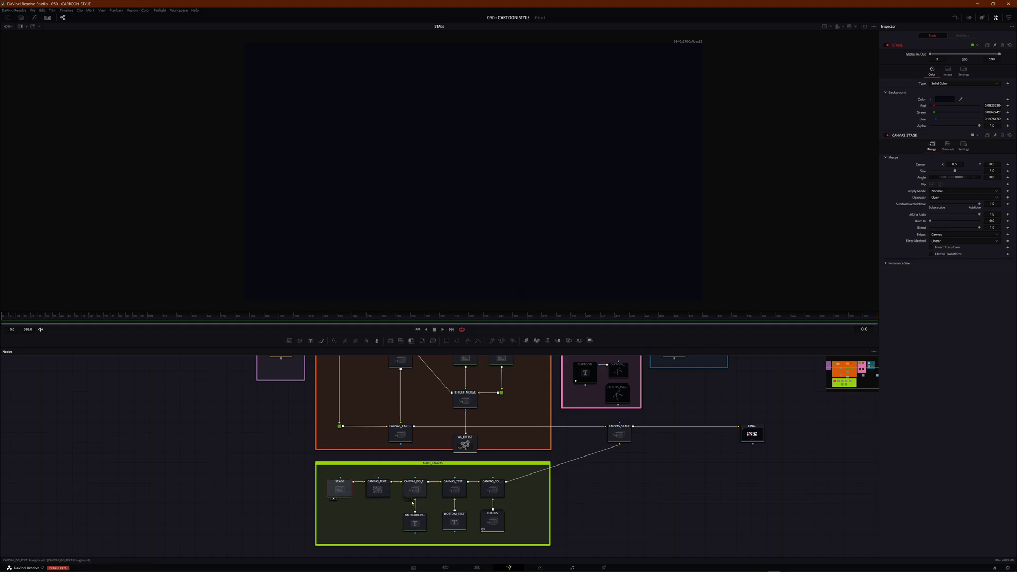
left_click(388, 488)
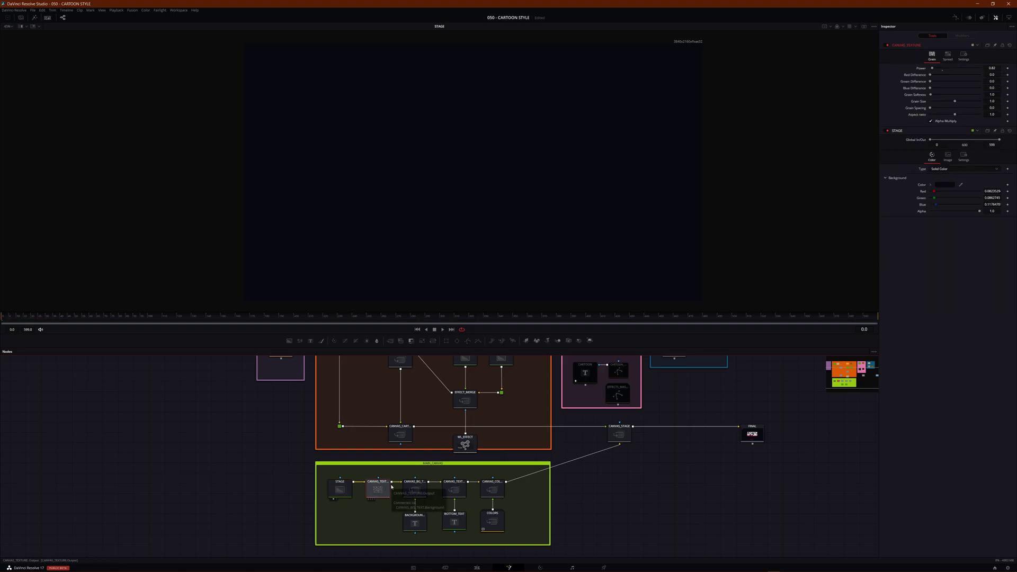
key("1")
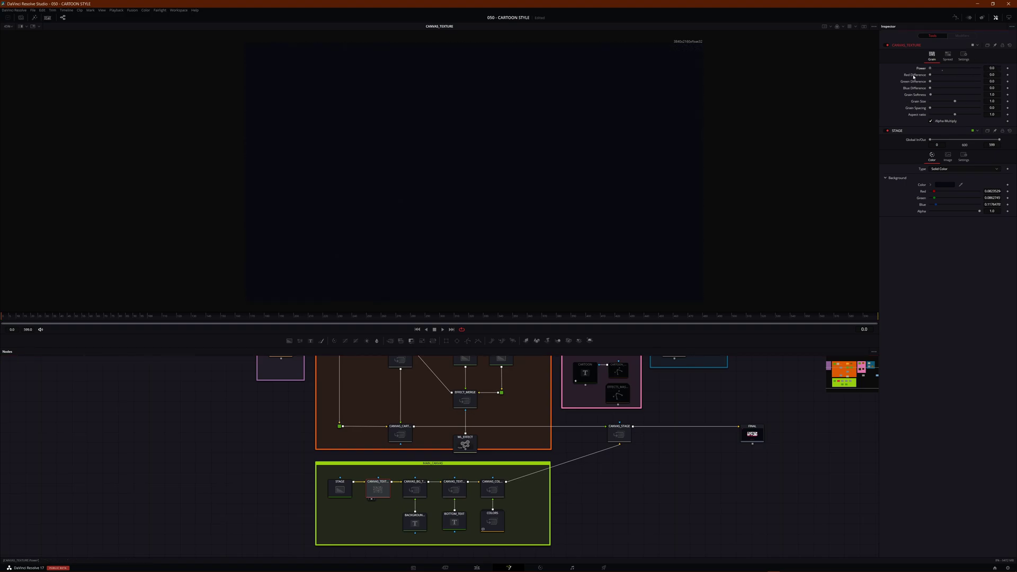
Inspect the BACKGROUND_TEXT node and the CANVAS_BG_TEXT merge, trying a sideways shift of the merge's center.
left_click(418, 492)
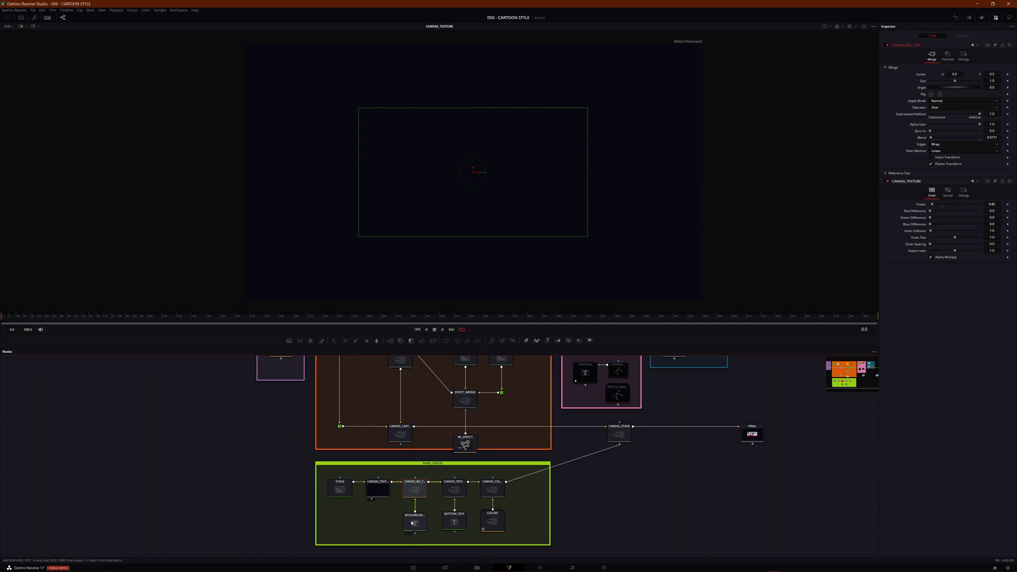
left_click_drag(412, 523, 599, 286)
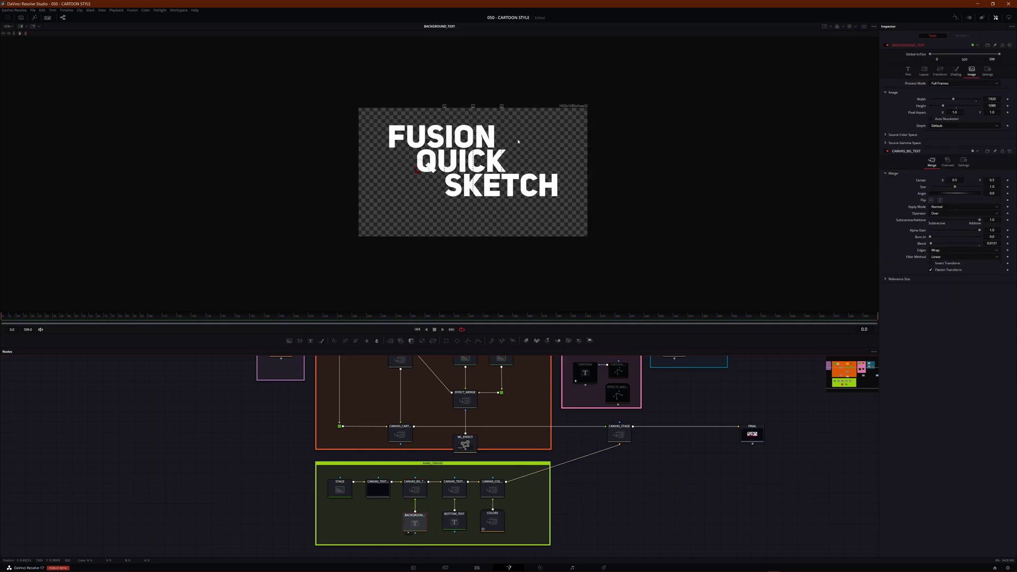
left_click(415, 491)
key("2")
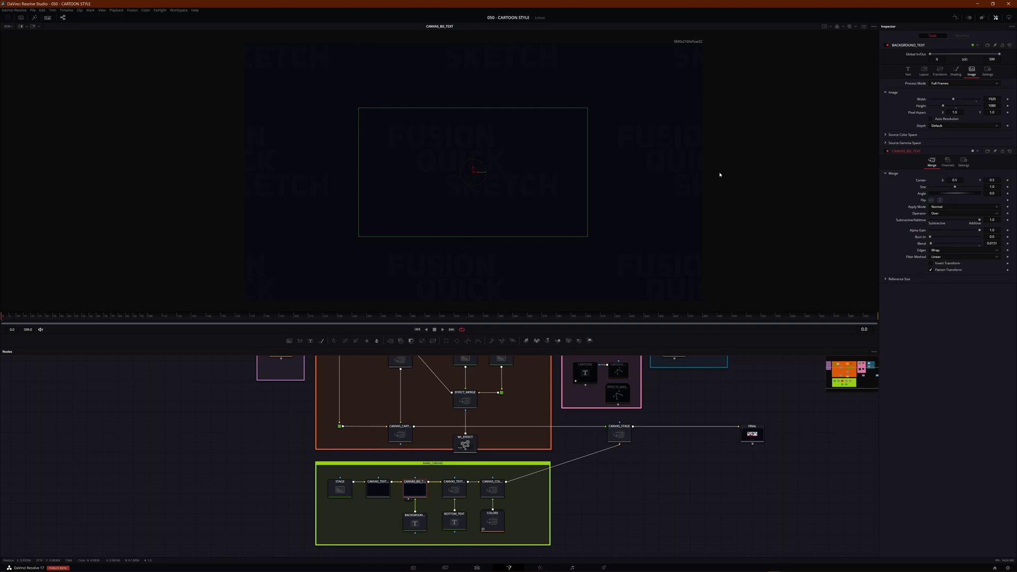
left_click_drag(474, 171, 515, 173)
Display the BOTTOM_TEXT node in the viewer and examine its FUSION QUICK SKETCH label up close.
left_click(453, 522)
key("1")
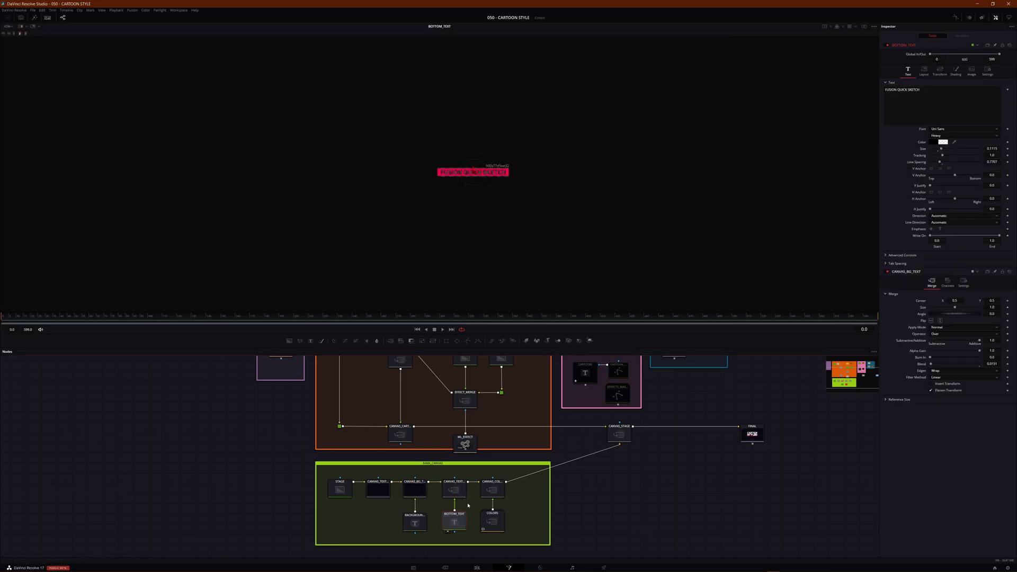
scroll(493, 169, "up", 4)
left_click_drag(511, 165, 455, 209)
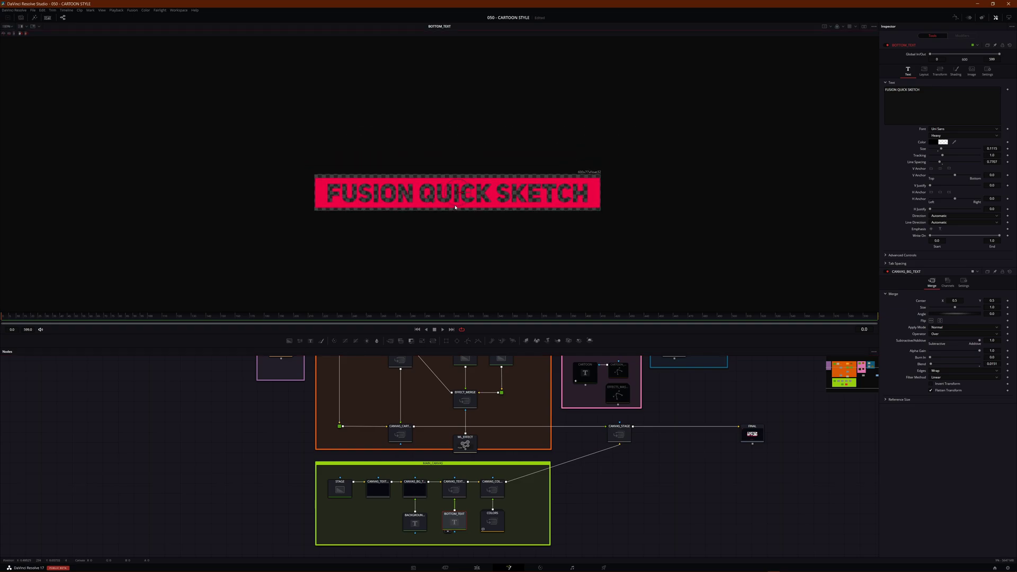
left_click_drag(514, 221, 495, 175)
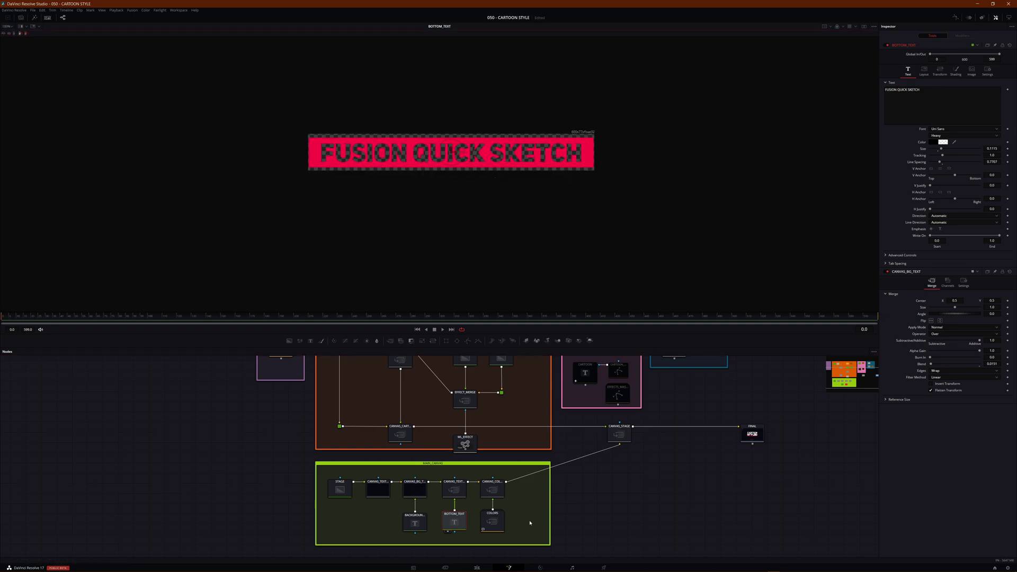
View the CANVAS_TEXT_DECK merge to check where the bottom label sits on the full canvas.
left_click(454, 488)
key("1")
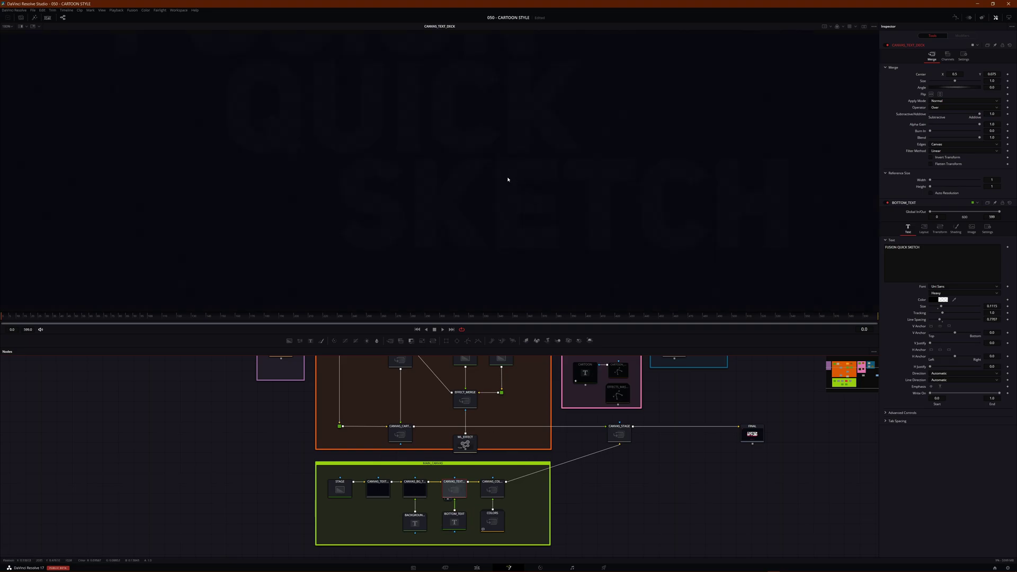
scroll(521, 232, "down", 3)
left_click_drag(546, 221, 527, 158)
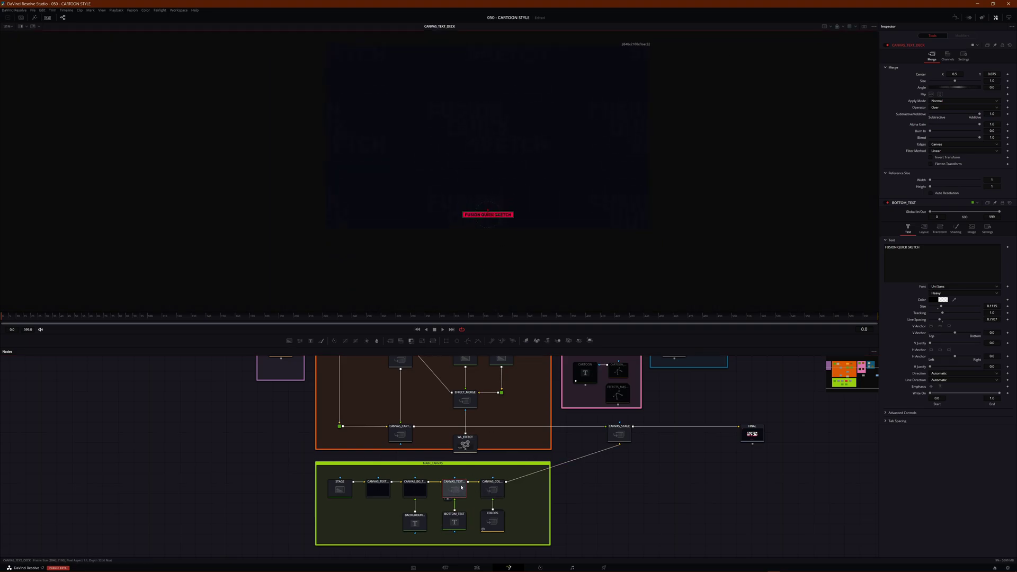
Return to the BOTTOM_TEXT node in the viewer and examine its image width and height settings.
left_click(456, 517)
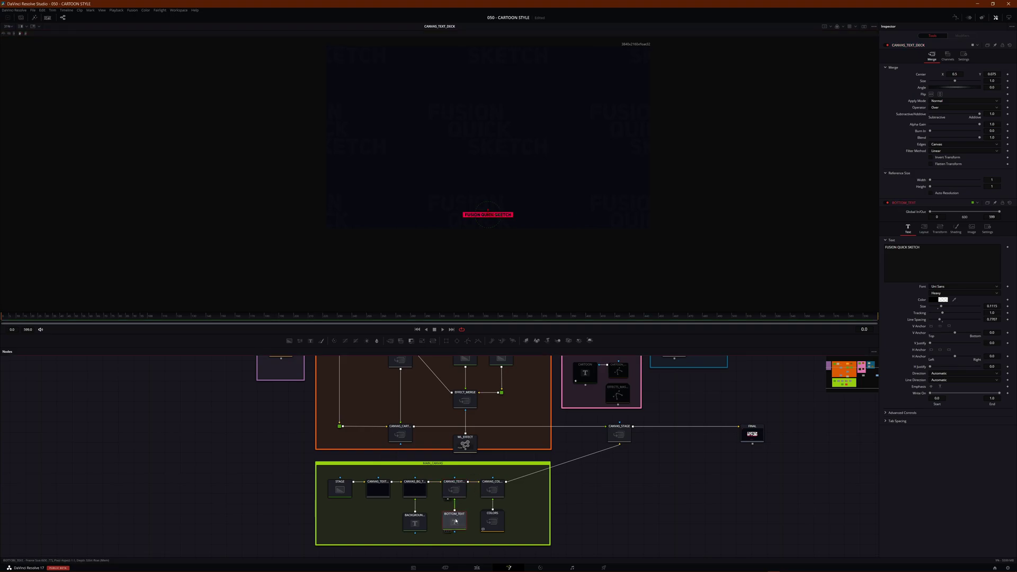
key("1")
scroll(493, 142, "up", 9)
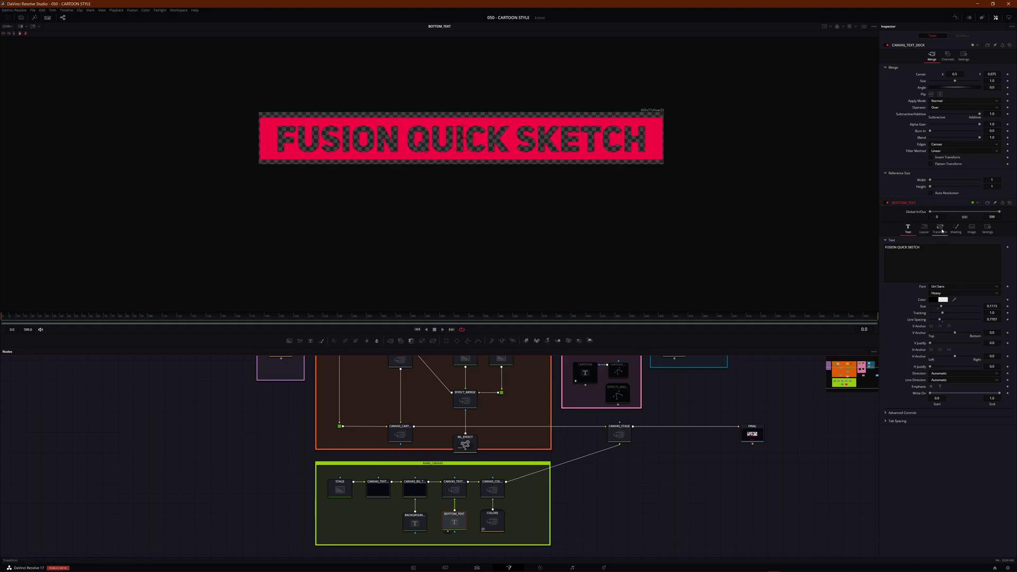
left_click(970, 228)
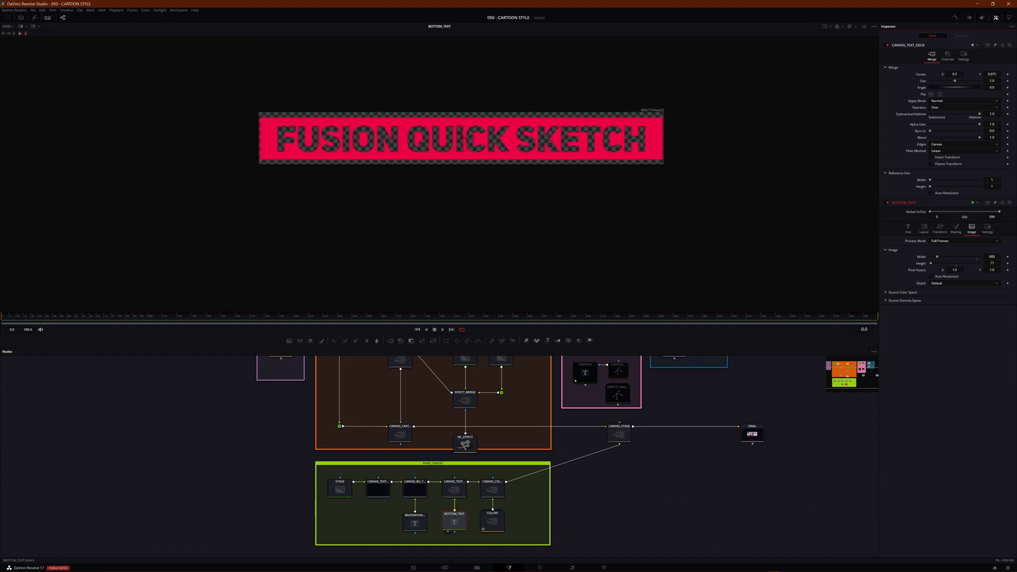
left_click(207, 459)
key("t")
left_click_drag(201, 458, 203, 461)
left_click(204, 461)
key("Delete")
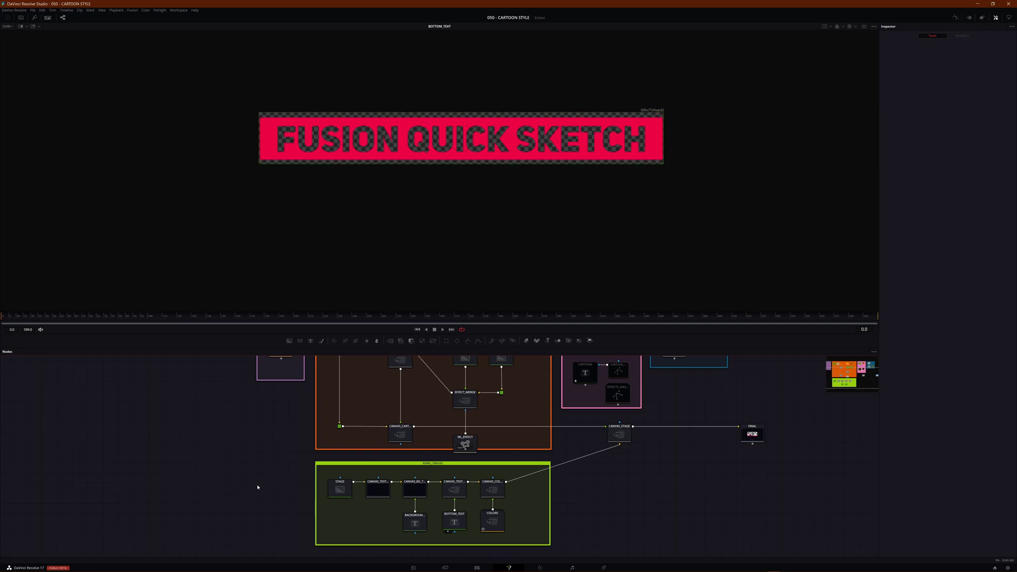
Add a Text+ node in the empty area beside the node groups and display it in the viewer.
key("shift+space")
type("text+")
left_click(527, 346)
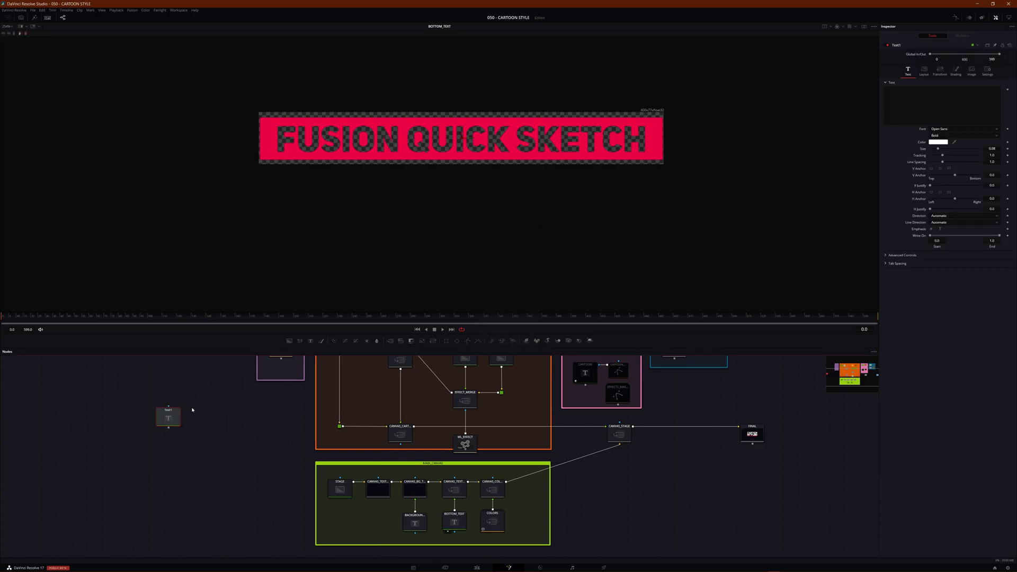
key("1")
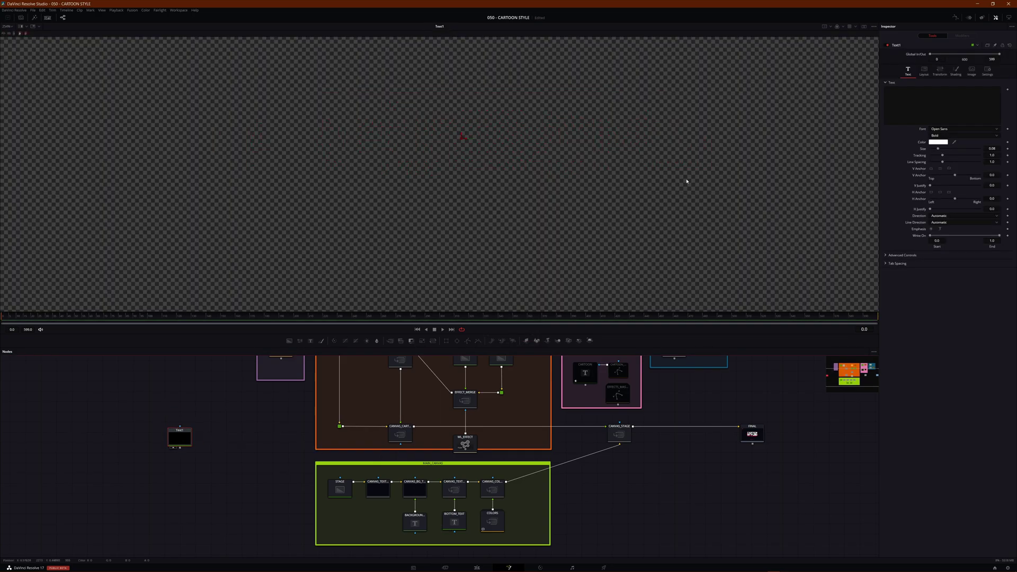
Fit the new text node's frame in view and check the default width and height in the Fusion frame format settings.
scroll(518, 148, "down", 6)
left_click_drag(502, 95, 463, 163)
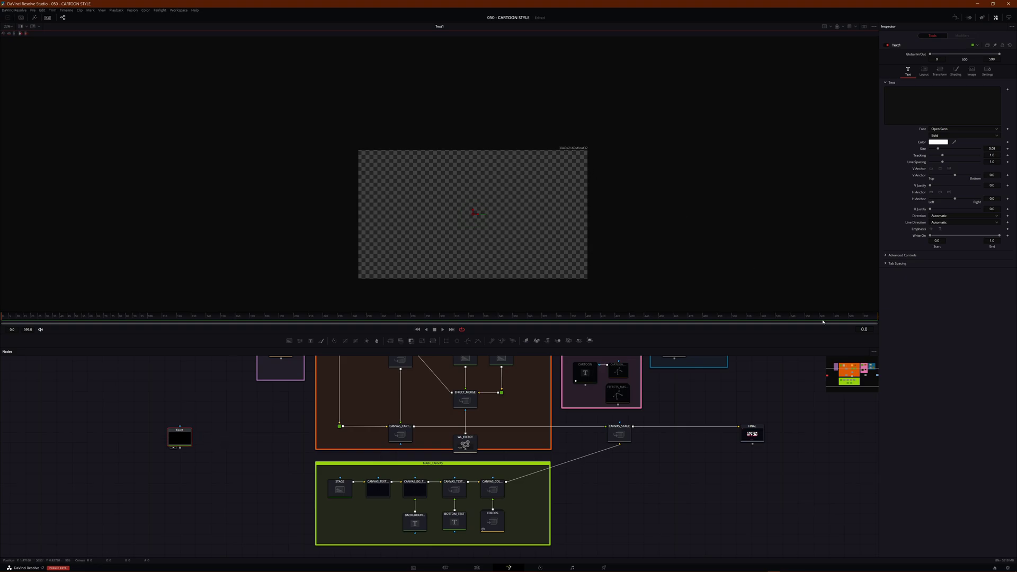
double_click(999, 561)
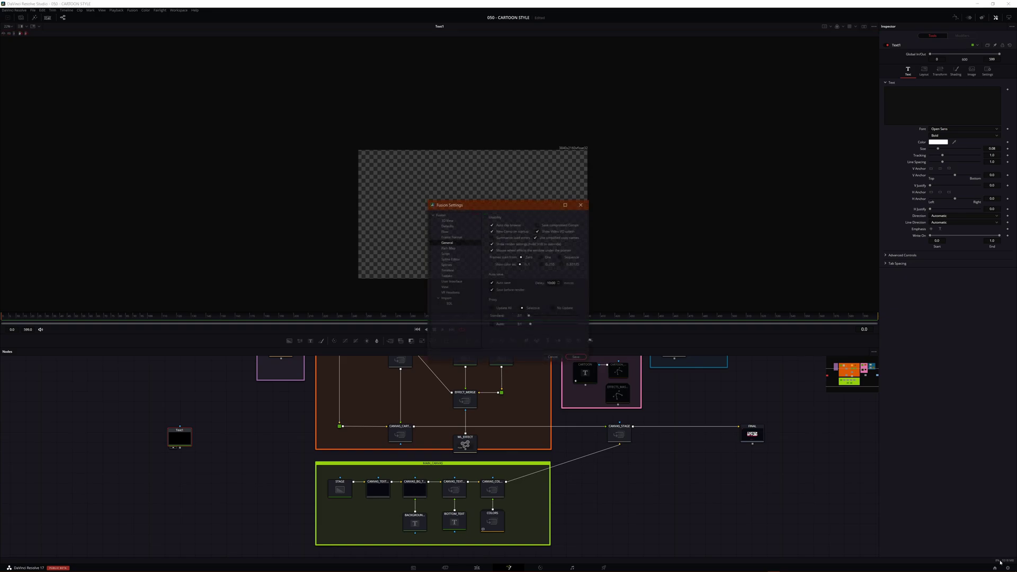
left_click(463, 238)
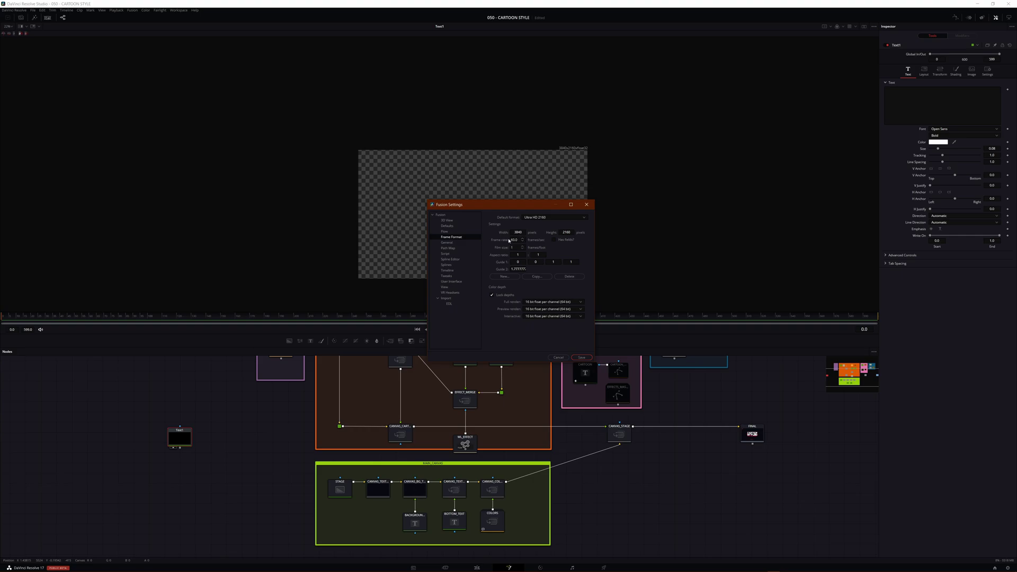
left_click(586, 204)
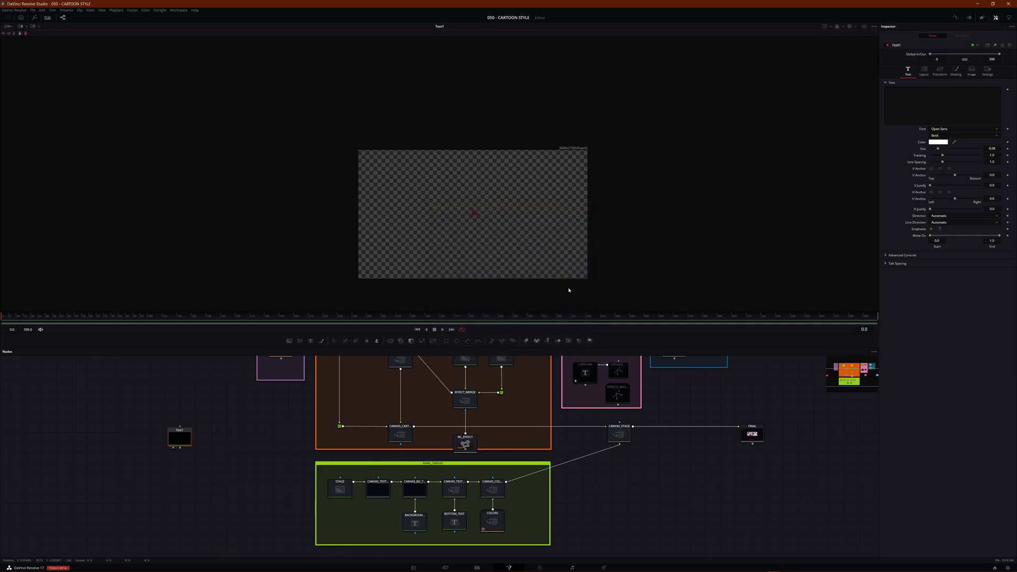
Look up the Fusion Composition effect in the Edit page's effects library and return to the Fusion page.
left_click(477, 567)
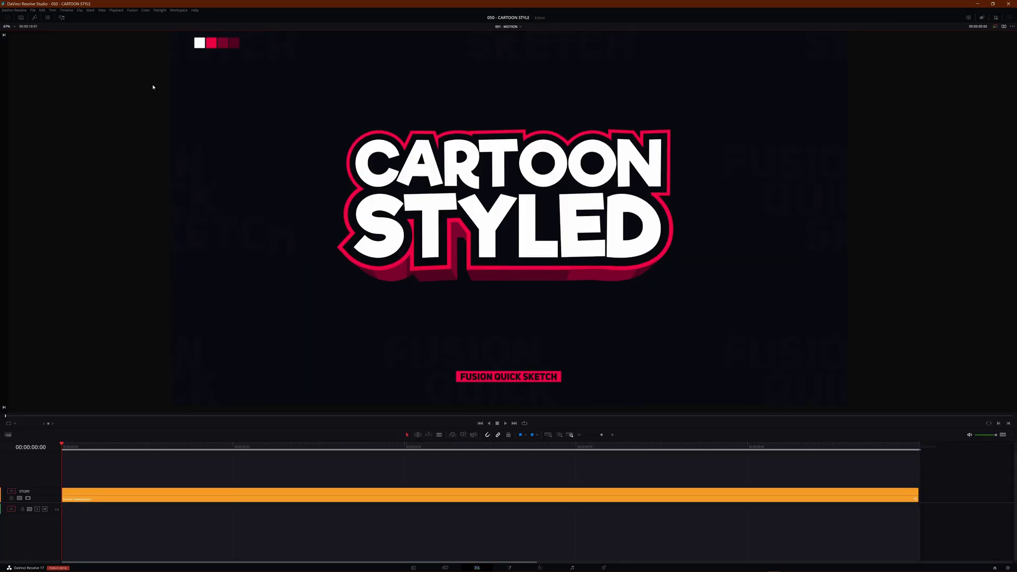
left_click(35, 18)
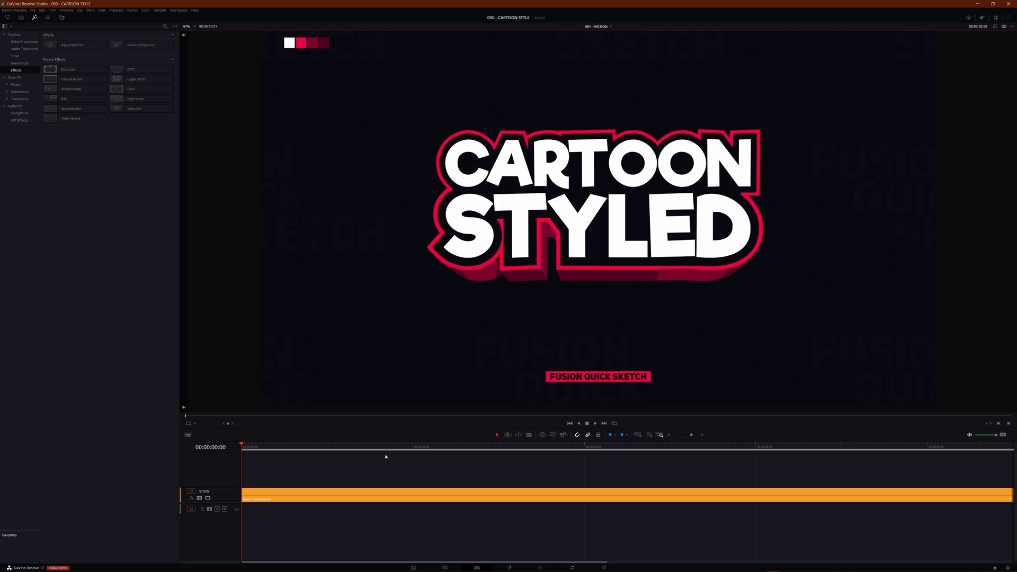
left_click(509, 567)
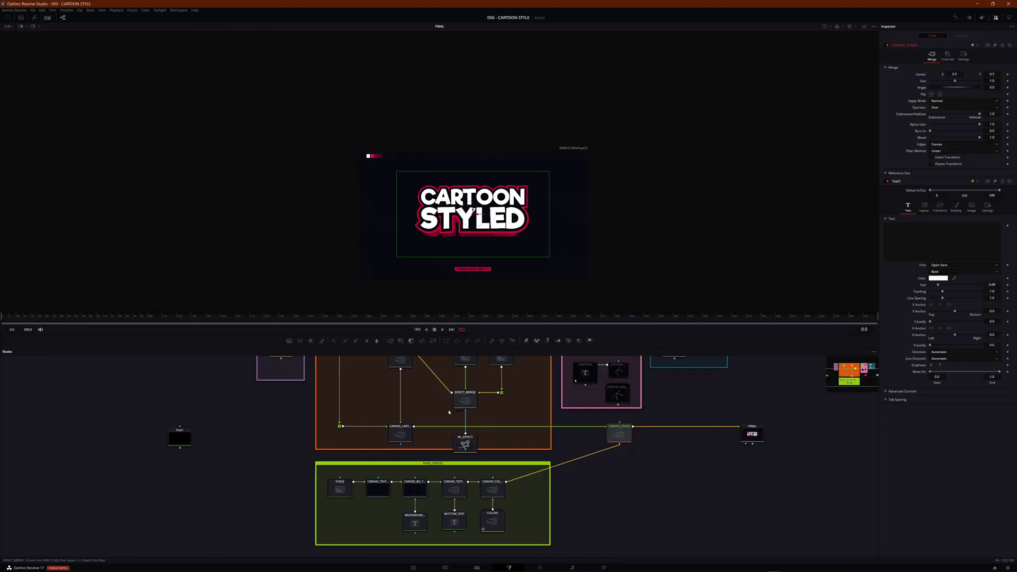
Delete the empty Text1 node beside the node groups.
left_click(180, 437)
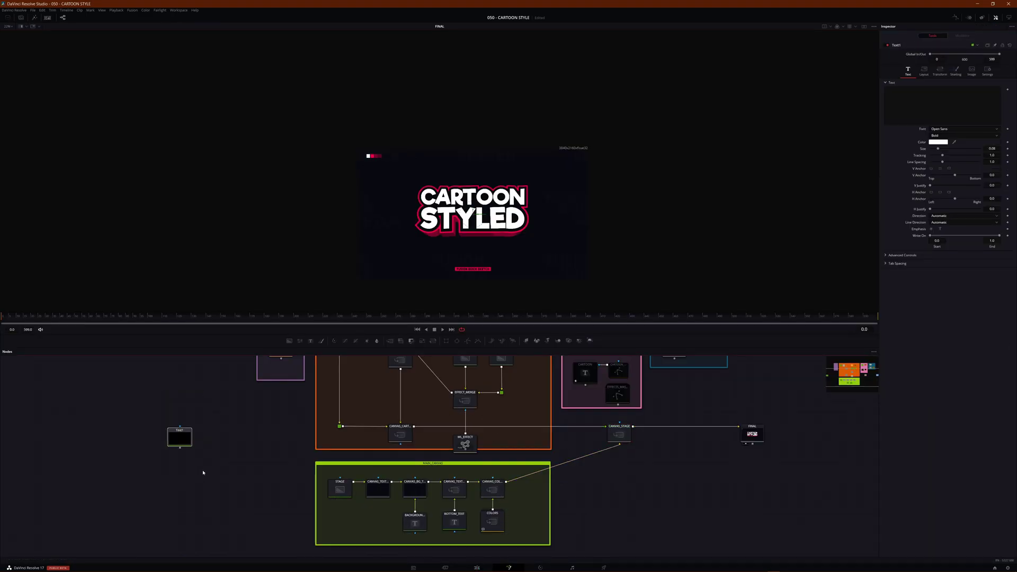
key("Delete")
Display the BOTTOM_TEXT node in the viewer again and inspect its label up close, leaving its placement as it was.
left_click(455, 522)
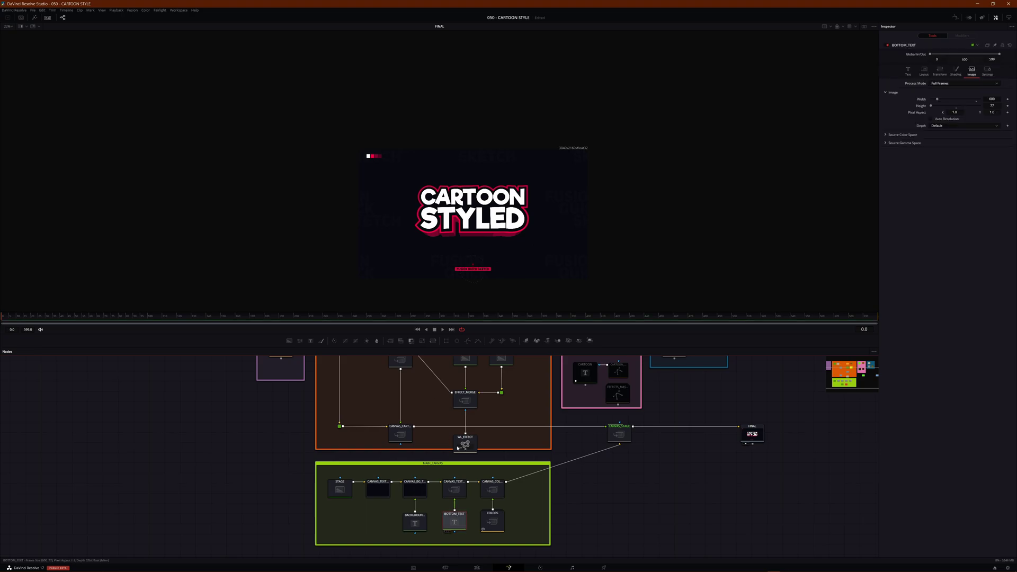
key("1")
scroll(470, 220, "up", 4)
left_click_drag(502, 210, 467, 133)
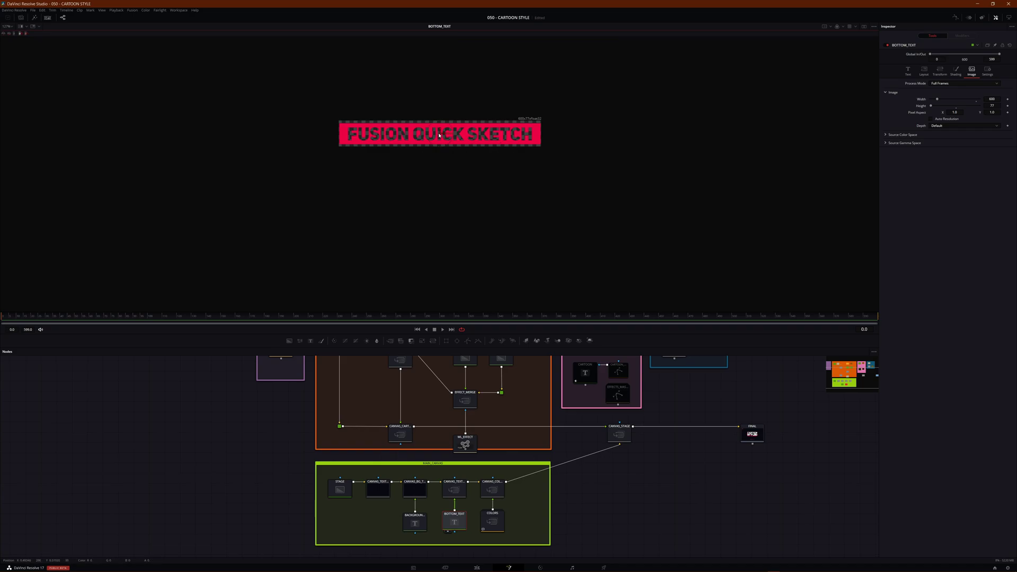
mouse_move(440, 136)
left_mouse_down()
mouse_move(413, 116)
mouse_move(471, 97)
mouse_move(452, 134)
left_mouse_up()
key("ctrl+z")
Display the CANVAS_TEXT_DECK merge and examine how its centre Y value positions the bottom label on the canvas.
left_click(460, 495, "ctrl")
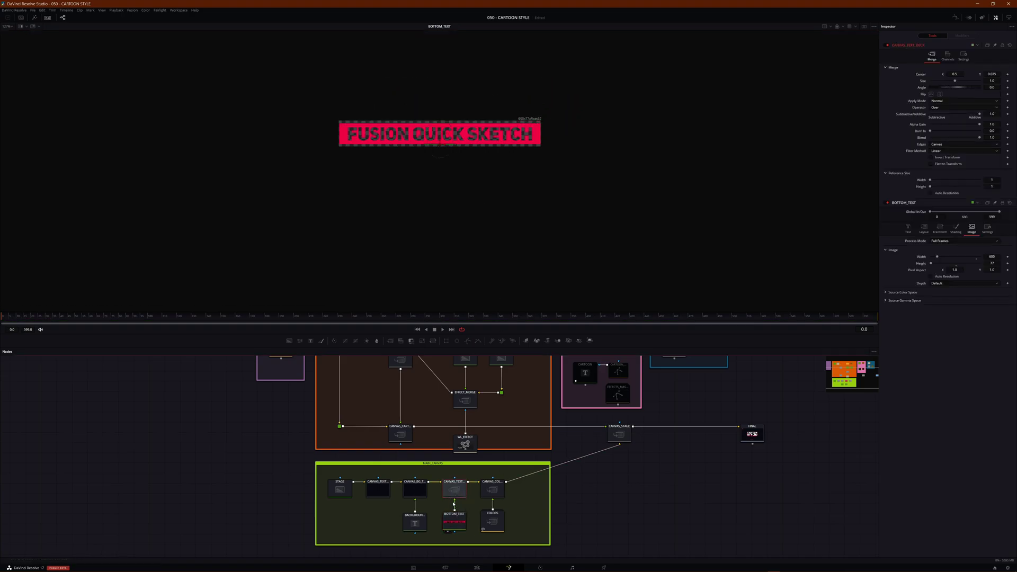
left_click(447, 499)
scroll(431, 172, "down", 6)
left_click_drag(451, 181, 460, 120)
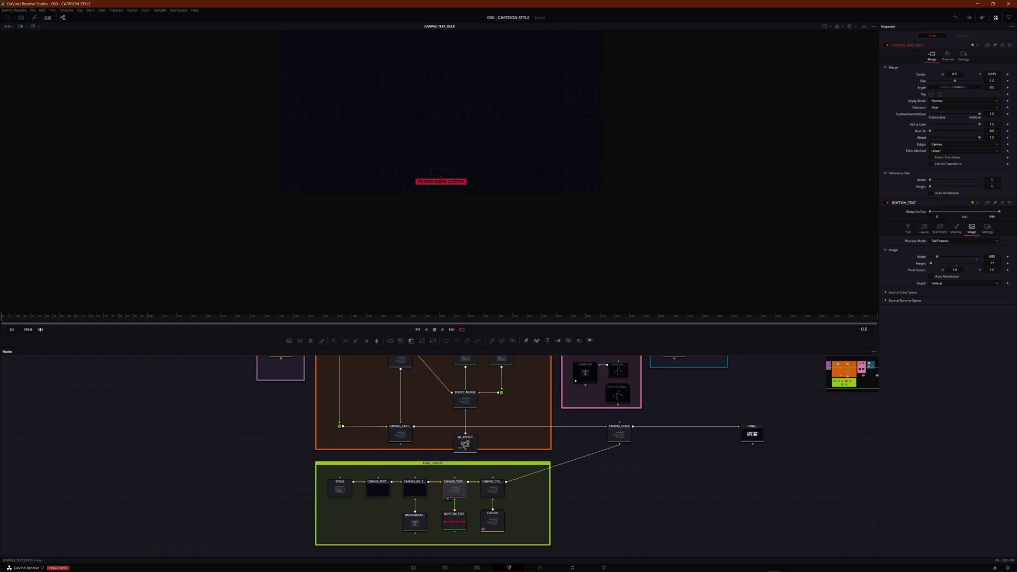
mouse_move(991, 74)
left_mouse_down()
mouse_move(965, 75)
mouse_move(991, 74)
left_mouse_up()
Display the CANVAS_COLORS merge and examine the colour swatches in the canvas corner up close.
left_click(491, 490)
key("1")
scroll(449, 132, "up", 2)
left_click_drag(370, 98, 535, 238)
left_click_drag(290, 69, 463, 212)
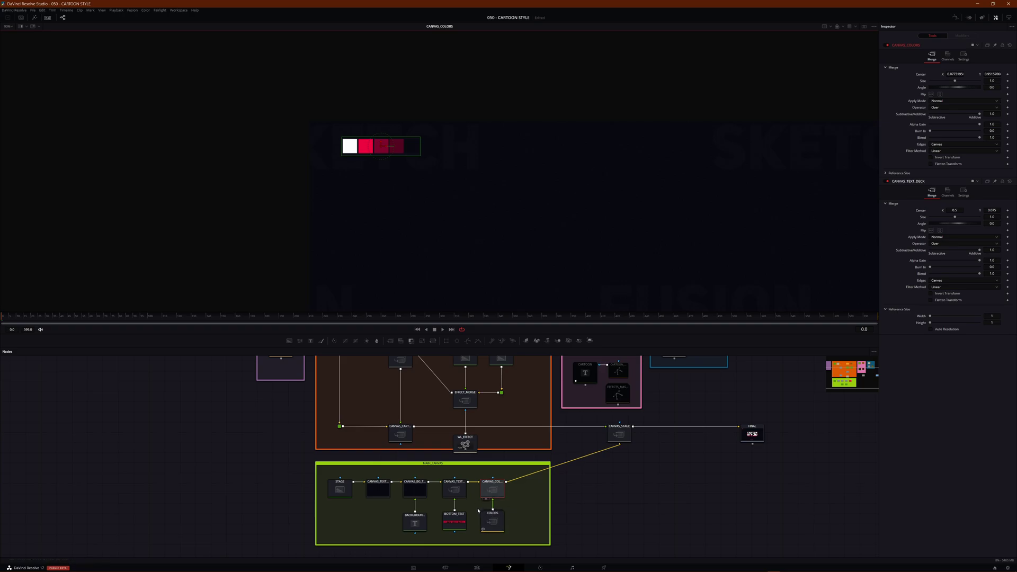
Display the COLOR_BLOCK node from the purple group in the viewer and examine its square up close.
left_click_drag(307, 418, 465, 541)
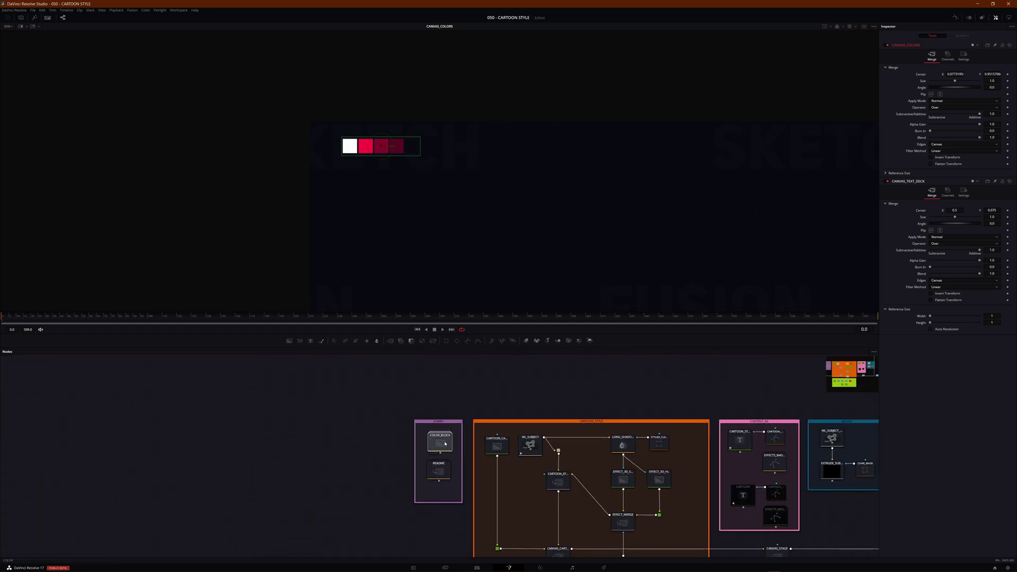
left_click(436, 440)
left_click_drag(443, 442, 444, 441)
scroll(434, 208, "down", 6)
scroll(482, 243, "up", 6)
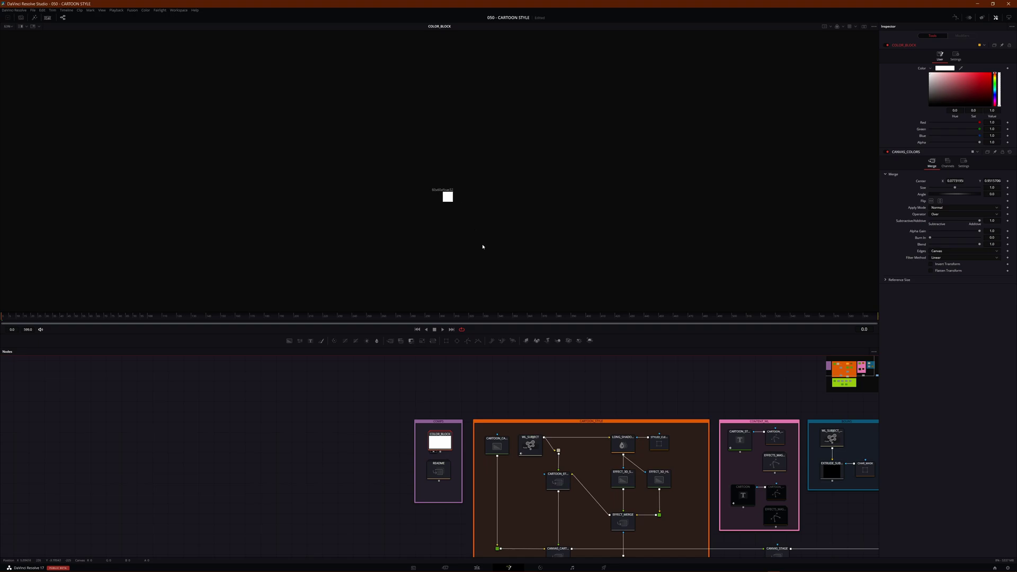
scroll(424, 177, "up", 3)
scroll(468, 181, "up", 2)
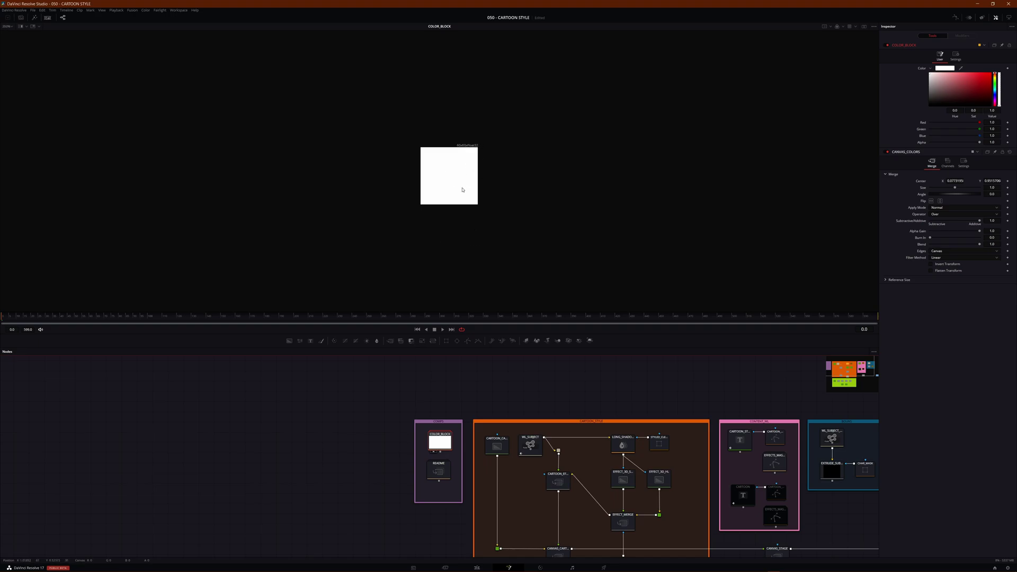
Expand the COLOR_BLOCK group to inspect its shape and colour nodes, collapse it, and examine its exposed colour controls.
double_click(435, 441)
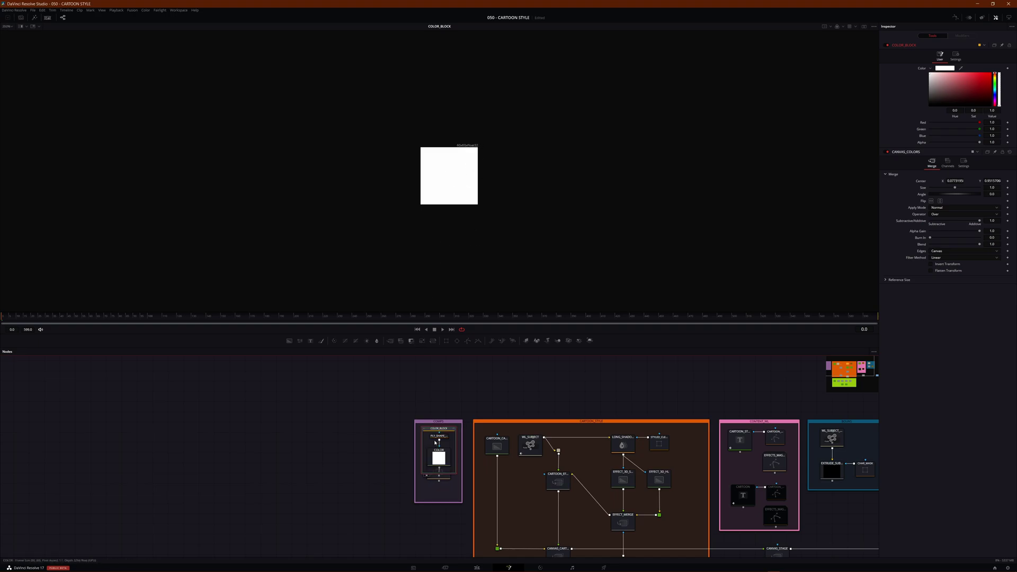
left_click(440, 437)
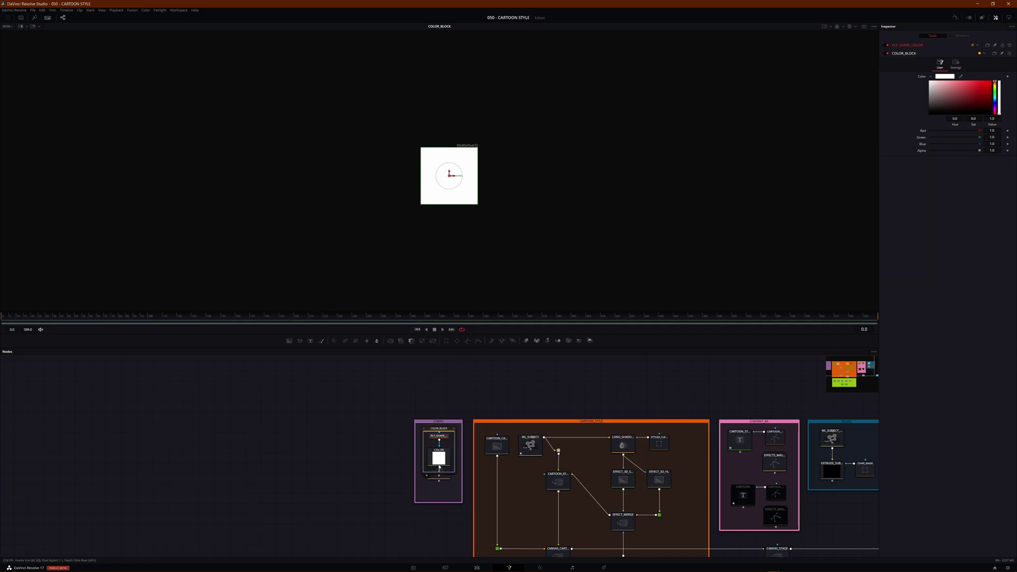
left_click(444, 453)
left_click(424, 429)
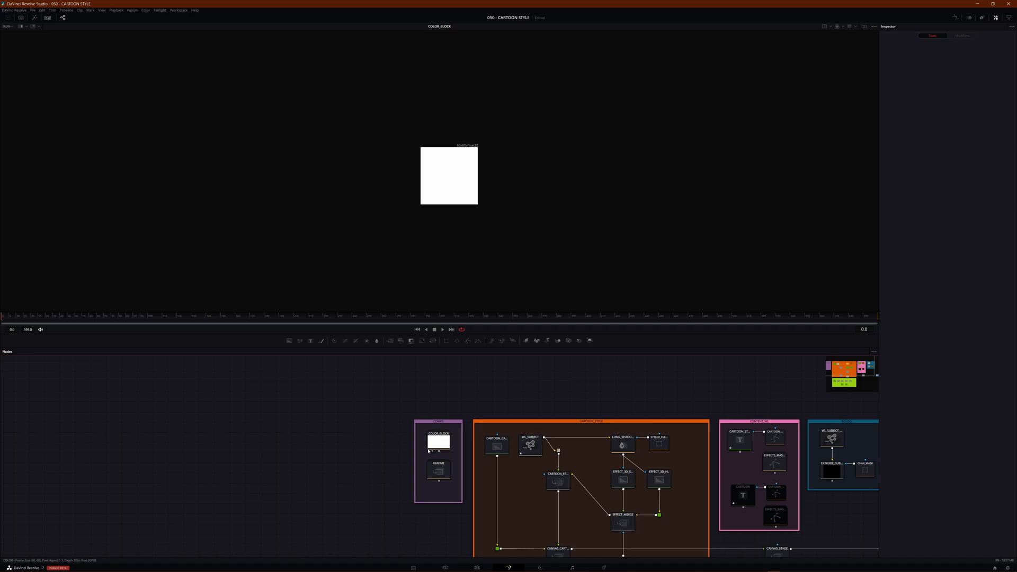
left_click(436, 446)
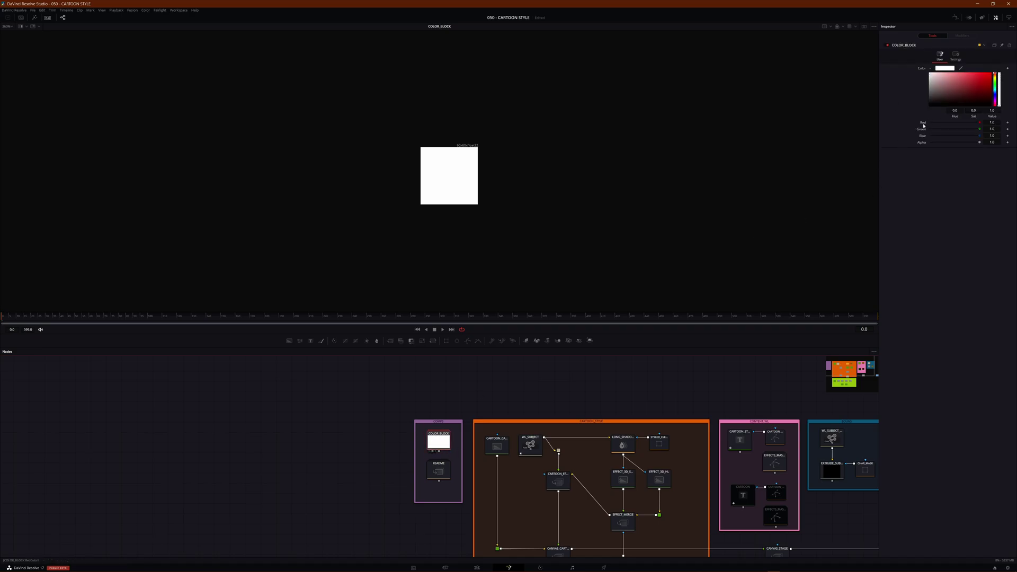
left_click_drag(979, 81, 912, 60)
Expand the COLORS group and display its STAGE_COLORS and COLOR_BLOCK_BASE nodes in the viewer.
scroll(423, 405, "down", 2)
scroll(466, 424, "up", 1)
left_click_drag(635, 535, 413, 348)
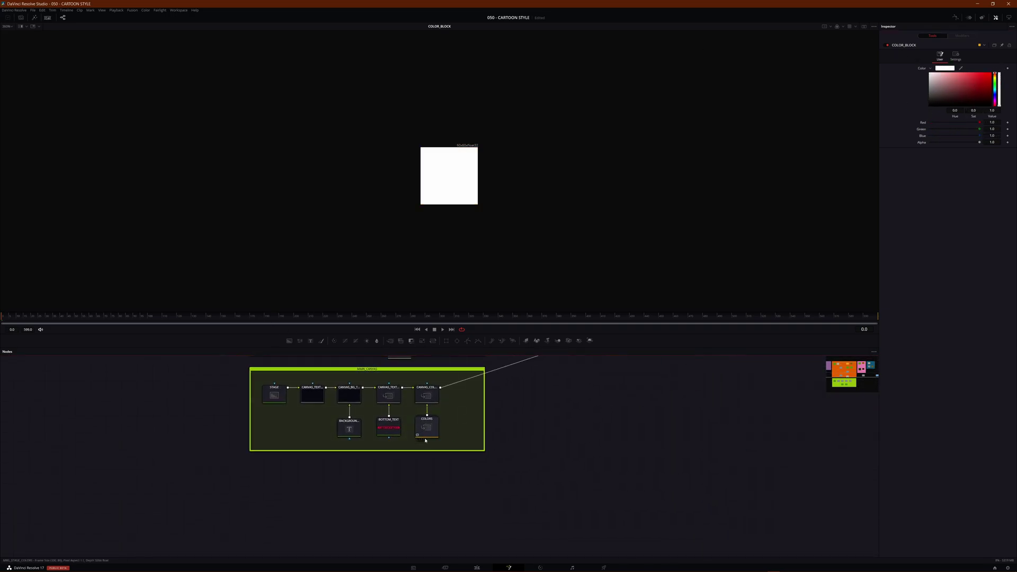
double_click(422, 428)
left_click(289, 434)
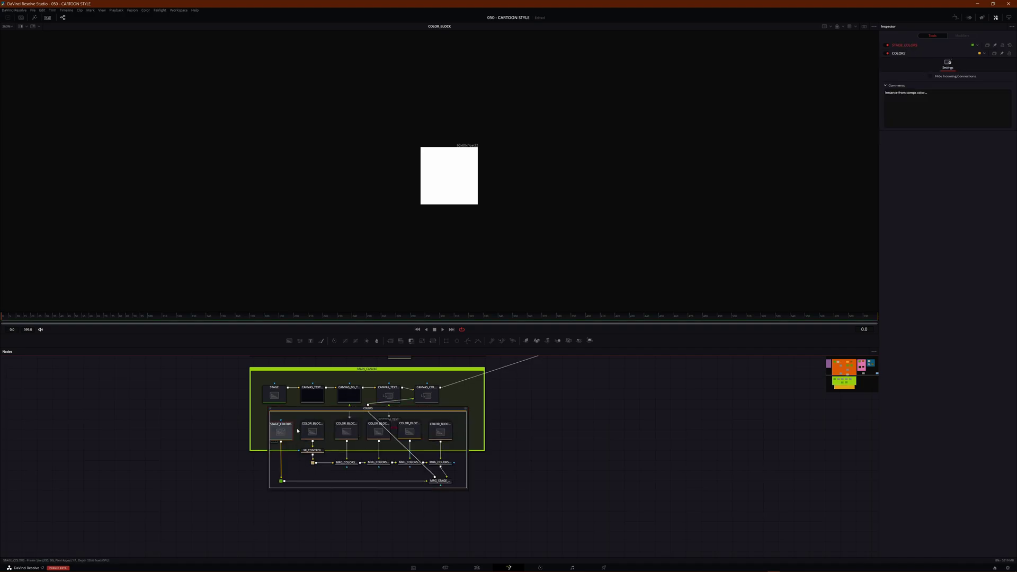
left_click_drag(286, 430, 428, 187)
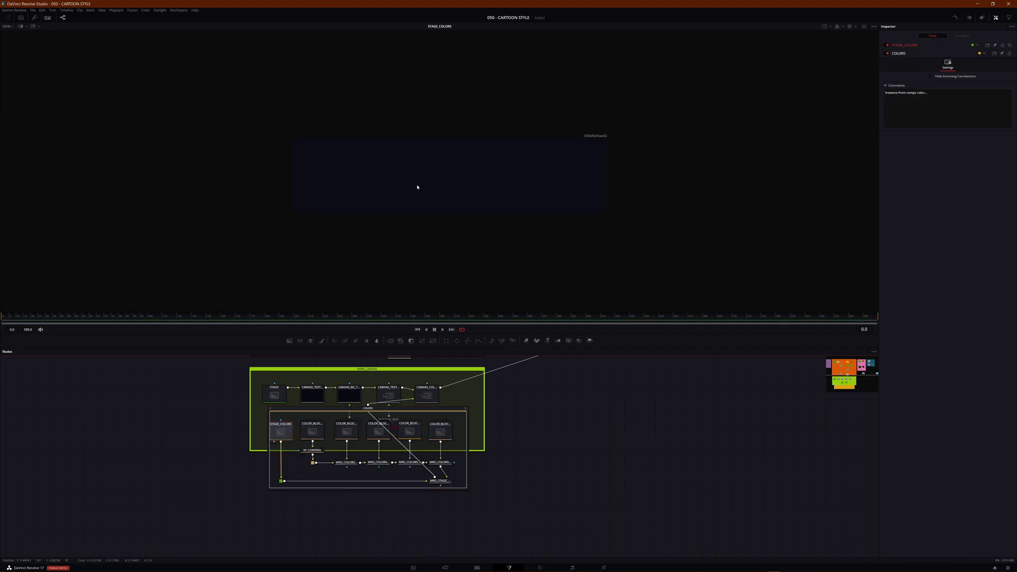
left_click(312, 431)
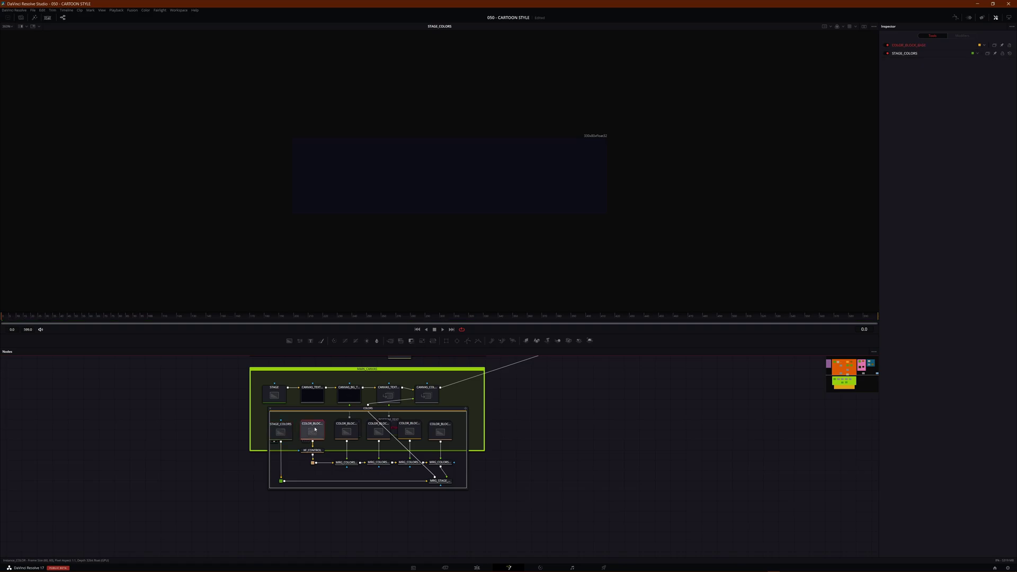
left_click_drag(314, 429, 469, 165)
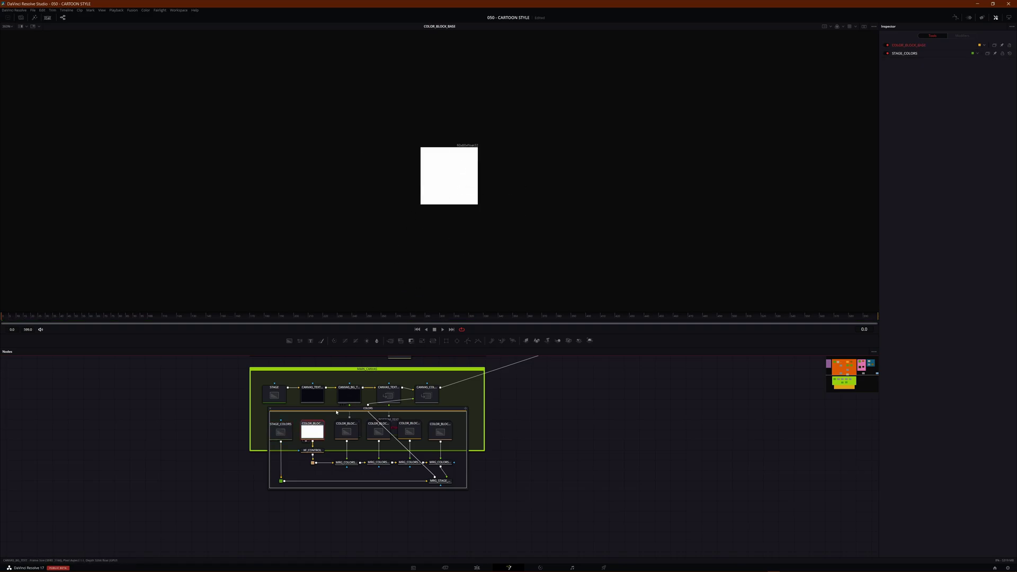
Check the colour settings of the remaining four colour block nodes inside the COLORS group.
left_click(347, 431)
left_click(378, 431)
left_click(411, 430)
left_click(440, 431)
Try a paler pink on the displayed COLOR_BLOCK_002 node, undo it, and collapse the COLORS group.
left_click(346, 431)
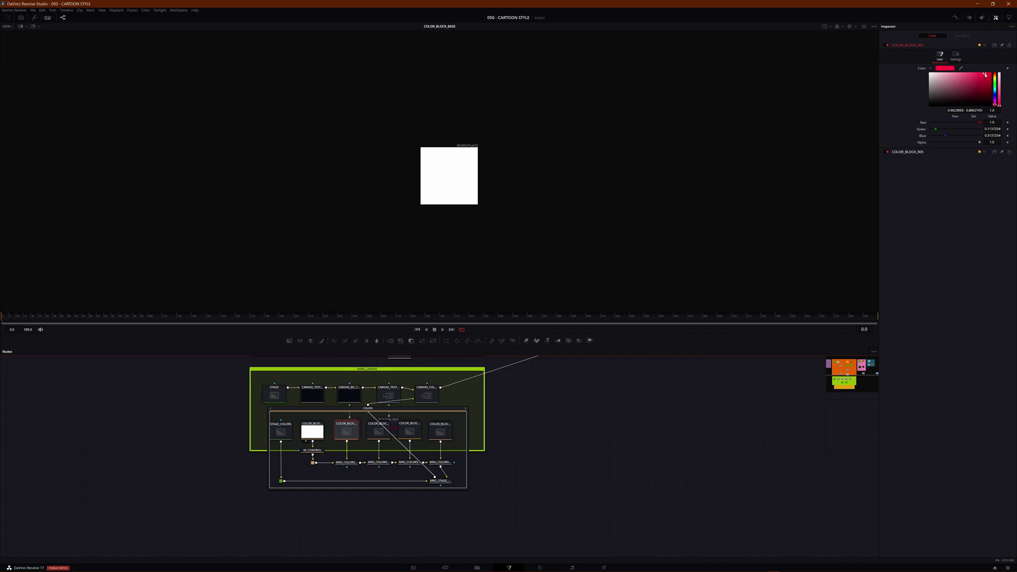
key("1")
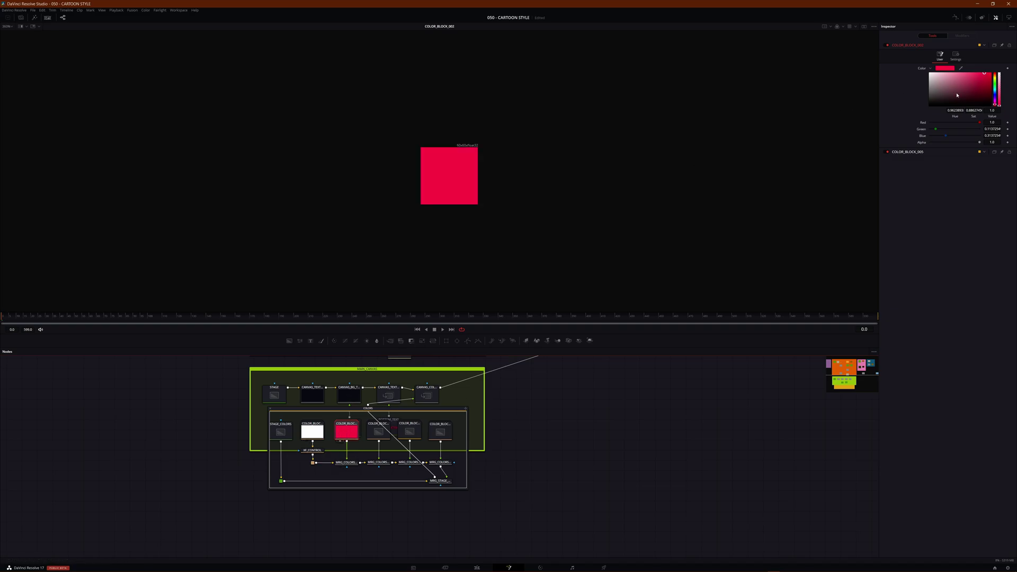
mouse_move(978, 80)
left_mouse_down()
mouse_move(932, 88)
mouse_move(953, 106)
mouse_move(990, 83)
mouse_move(961, 84)
mouse_move(989, 74)
mouse_move(969, 75)
left_mouse_up()
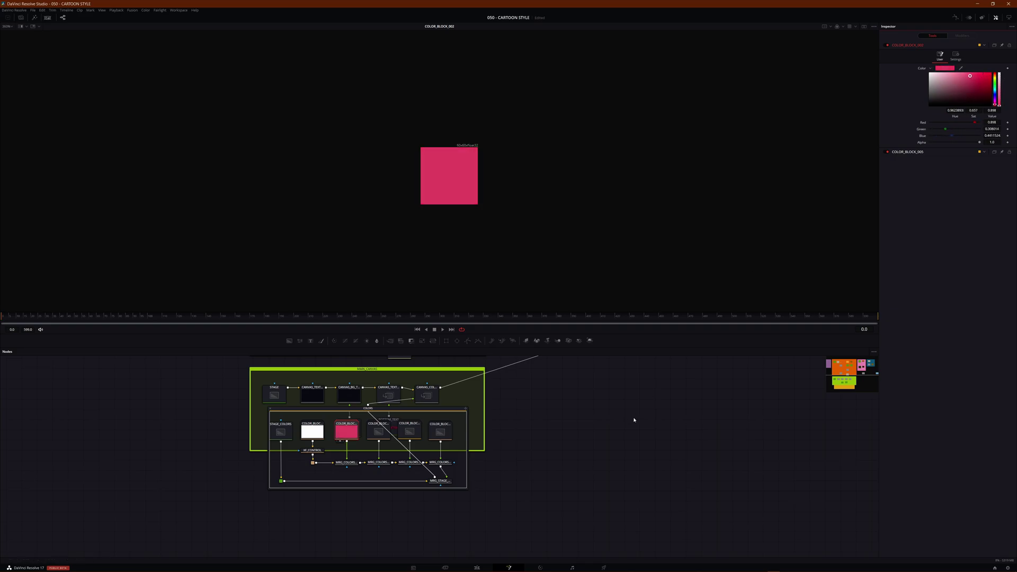
key("ctrl+z")
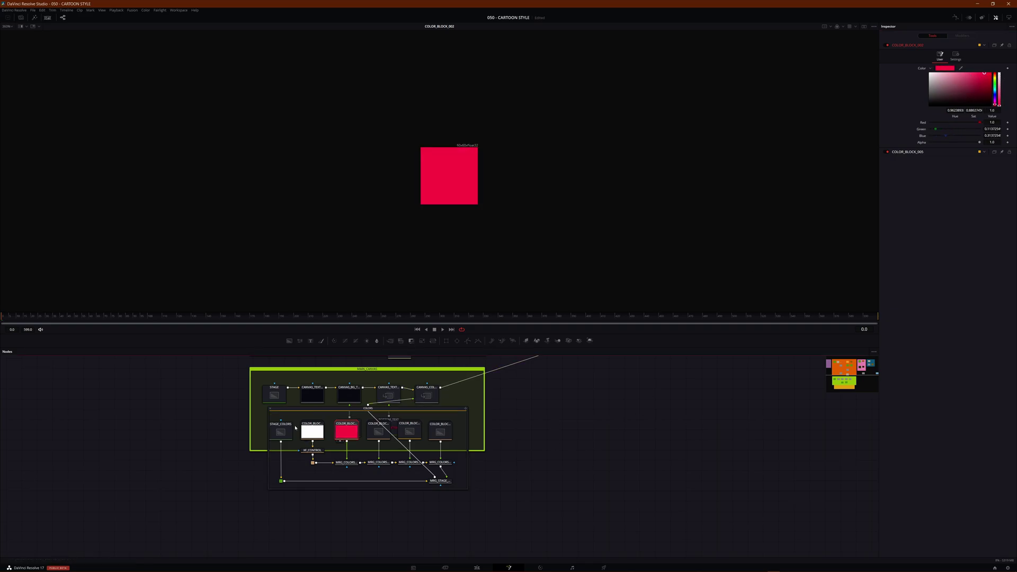
left_click(270, 411)
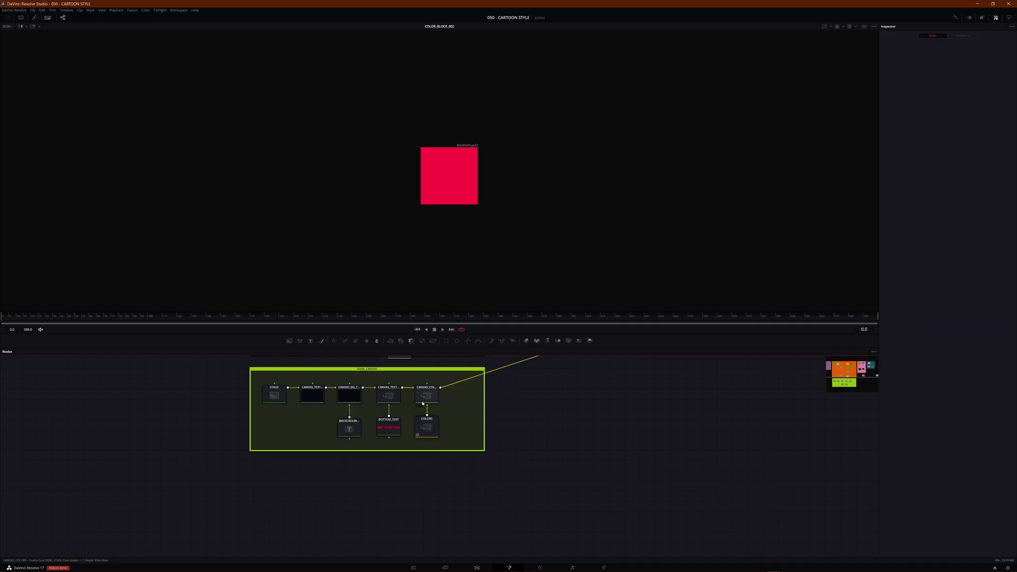
Display the CARTOON_CANVAS background from the orange group in the viewer and examine its whole transparent frame.
left_click_drag(534, 397, 570, 474)
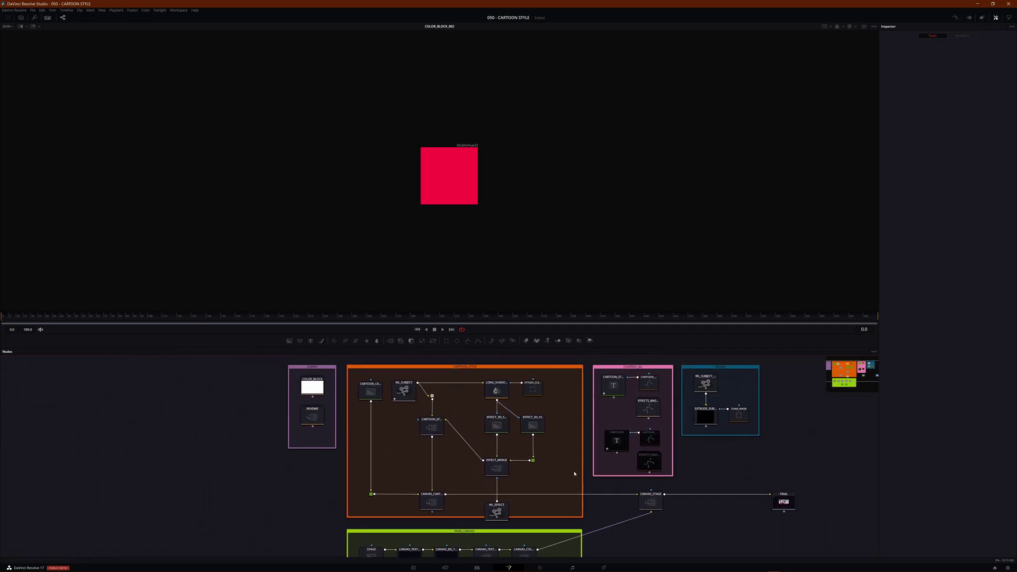
left_click(370, 391)
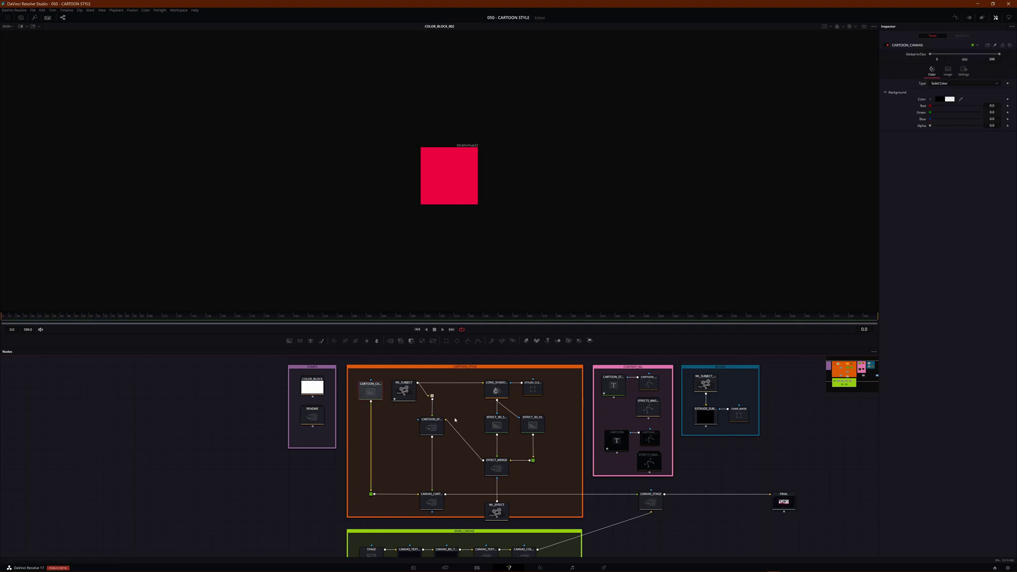
key("1")
scroll(451, 150, "down", 7)
scroll(451, 151, "up", 2)
scroll(451, 150, "down", 1)
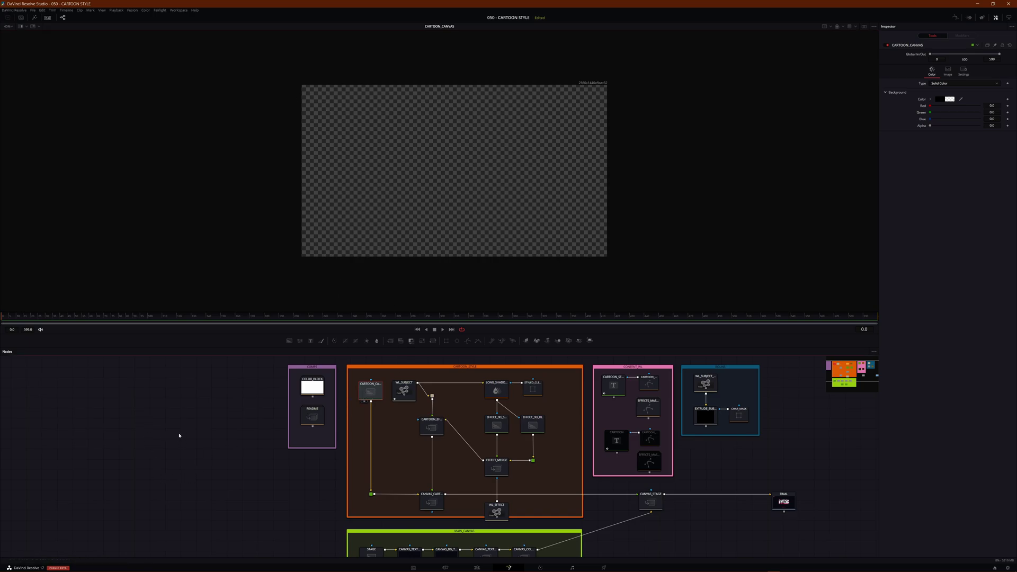
Add a default Background node in the empty area beside the purple group.
key("ctrl+v")
key("ctrl+z")
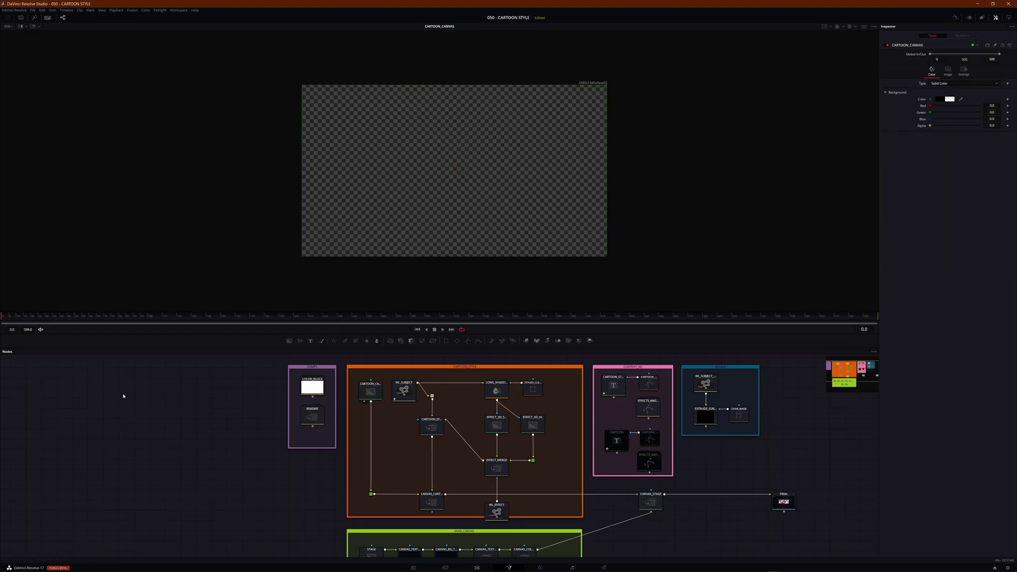
key("ctrl+v")
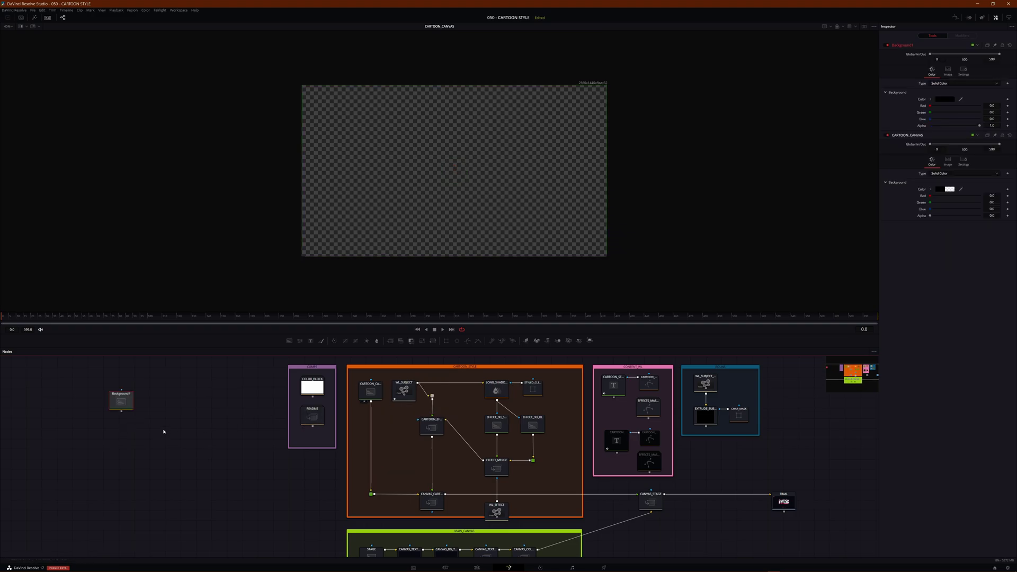
Delete the default Background node beside the purple group and select the CARTOON_CANVAS node again.
left_click_drag(122, 400, 178, 457)
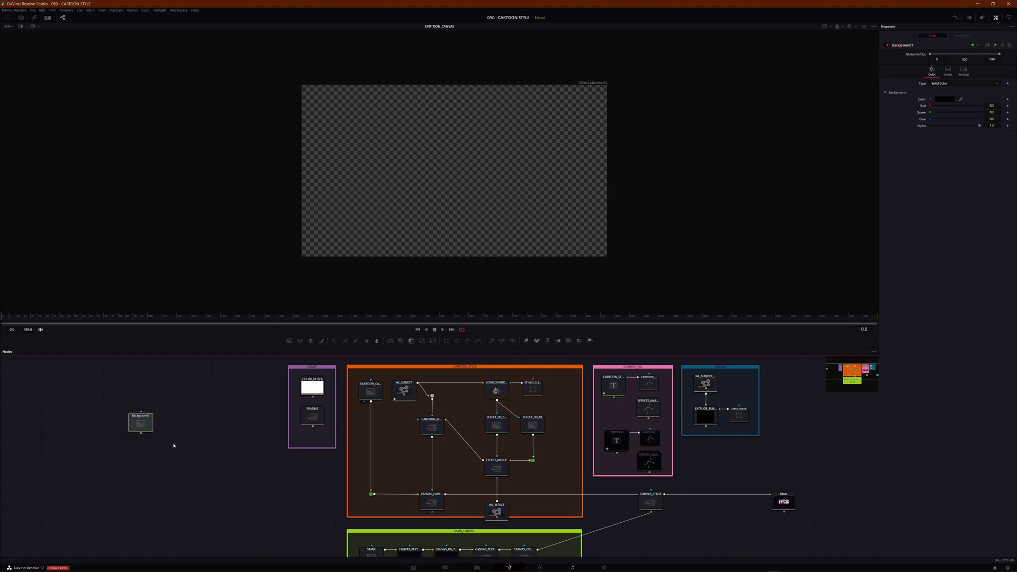
key("Delete")
left_click(370, 391)
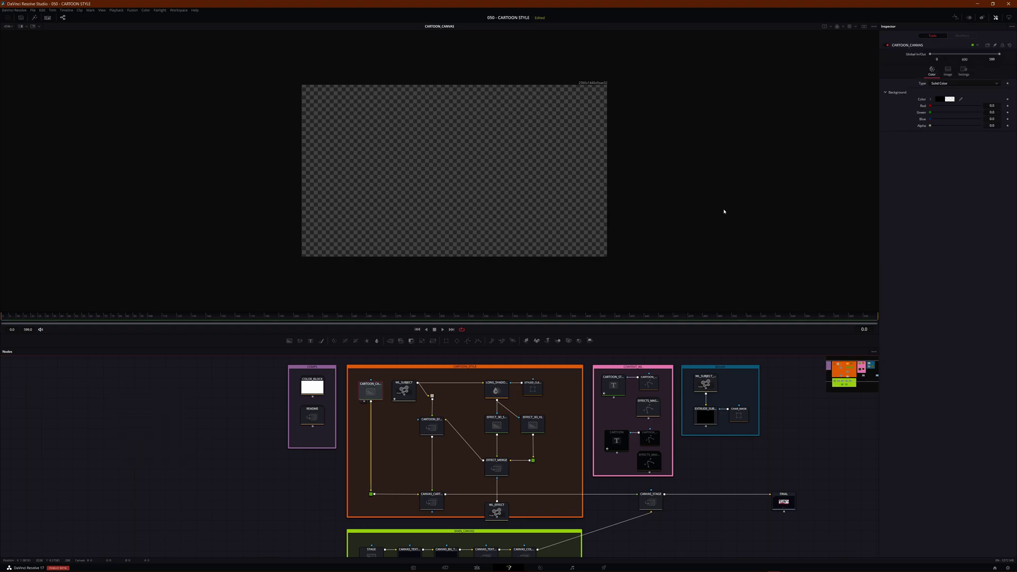
Try opaque black and full red with alpha 1.0 and 0.0 on CARTOON_CANVAS, and return it to black with zero alpha.
left_click(941, 100)
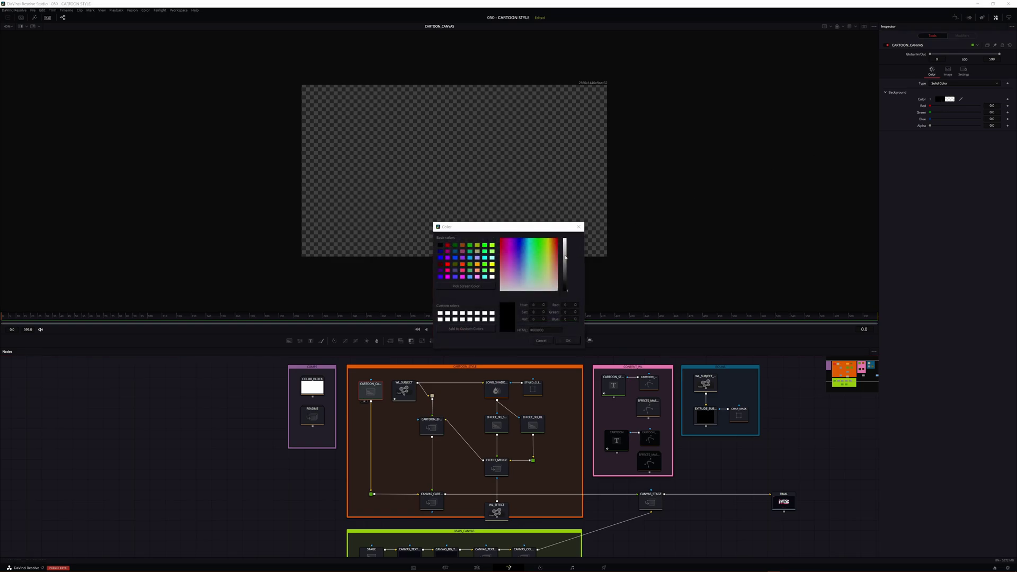
left_click(568, 343)
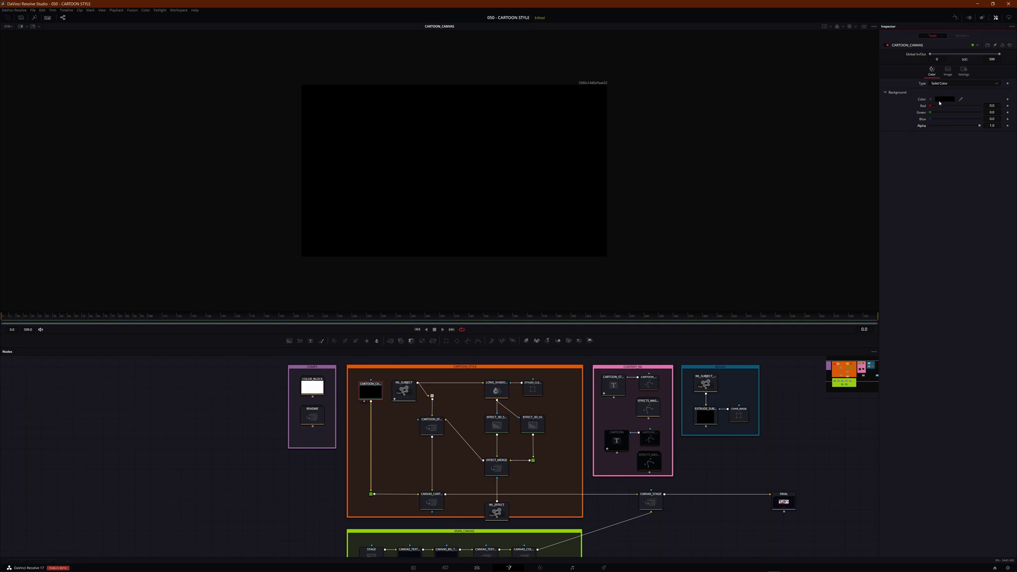
left_click_drag(930, 107, 1002, 108)
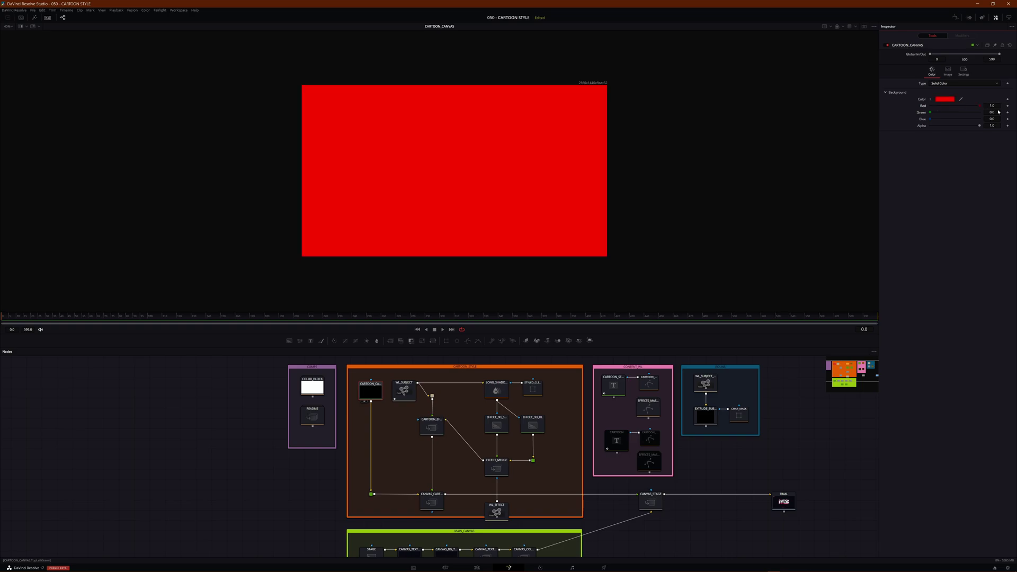
left_click_drag(979, 126, 901, 131)
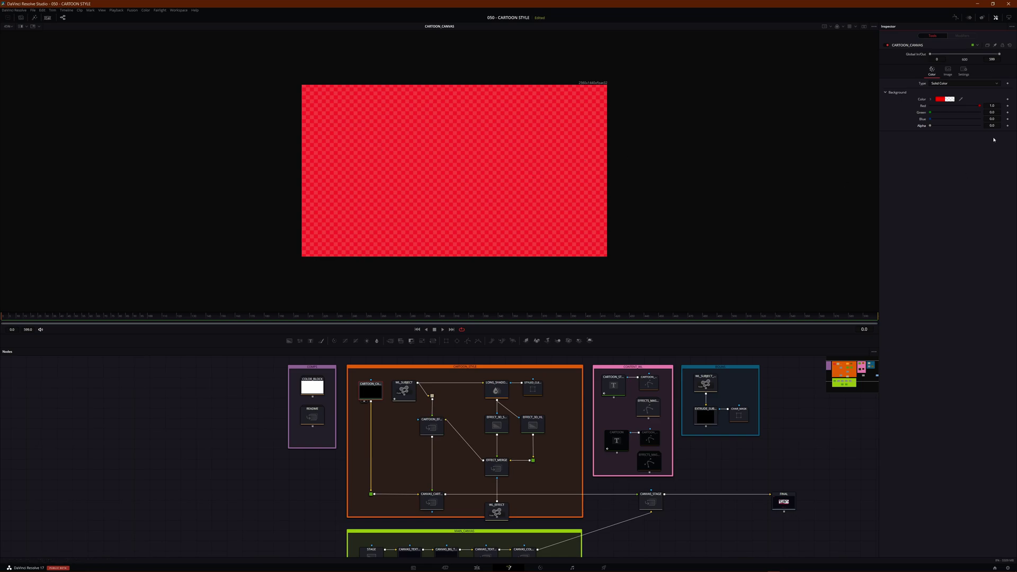
left_click_drag(979, 106, 861, 111)
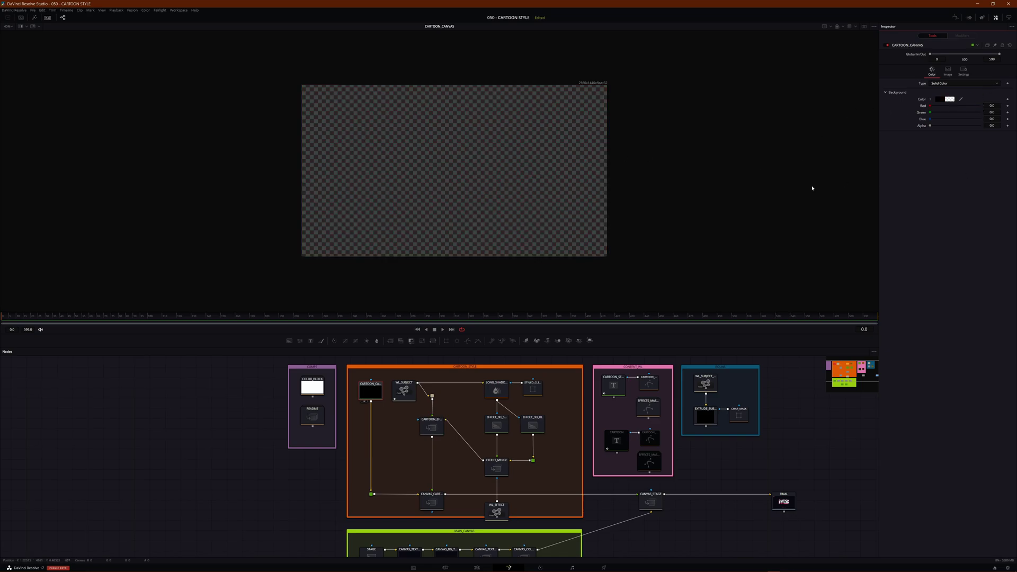
left_click_drag(930, 126, 897, 128)
Check the input setting of the WL_SUBJECT wireless link in the orange group and save the project.
left_click_drag(447, 461, 403, 439)
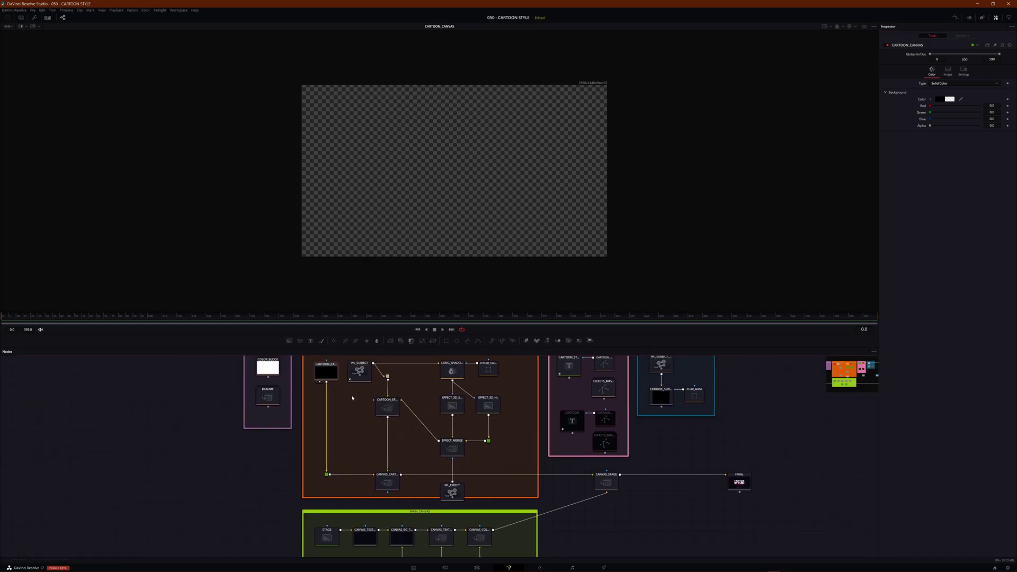
left_click_drag(386, 405, 390, 428)
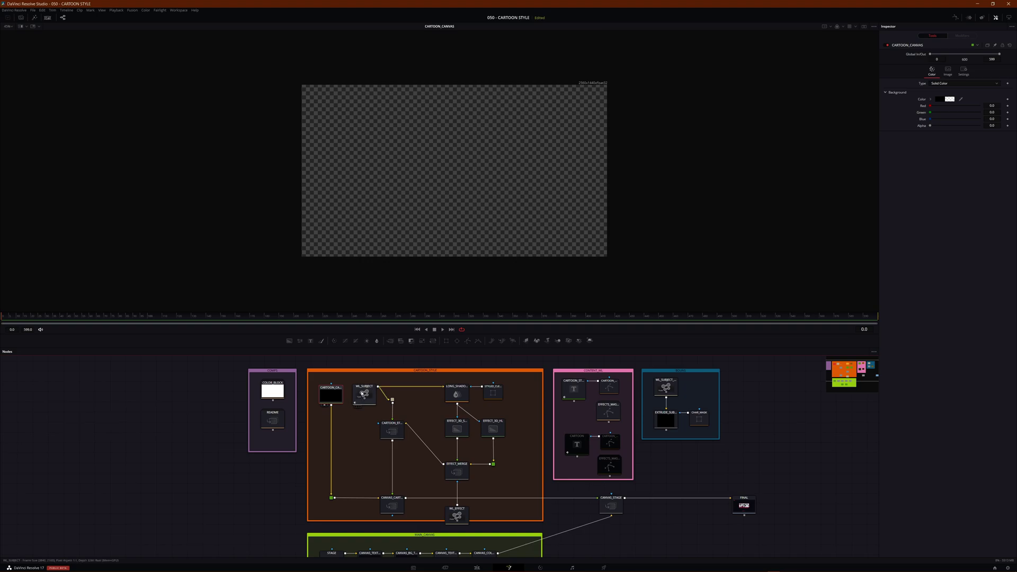
left_click(364, 396, "ctrl")
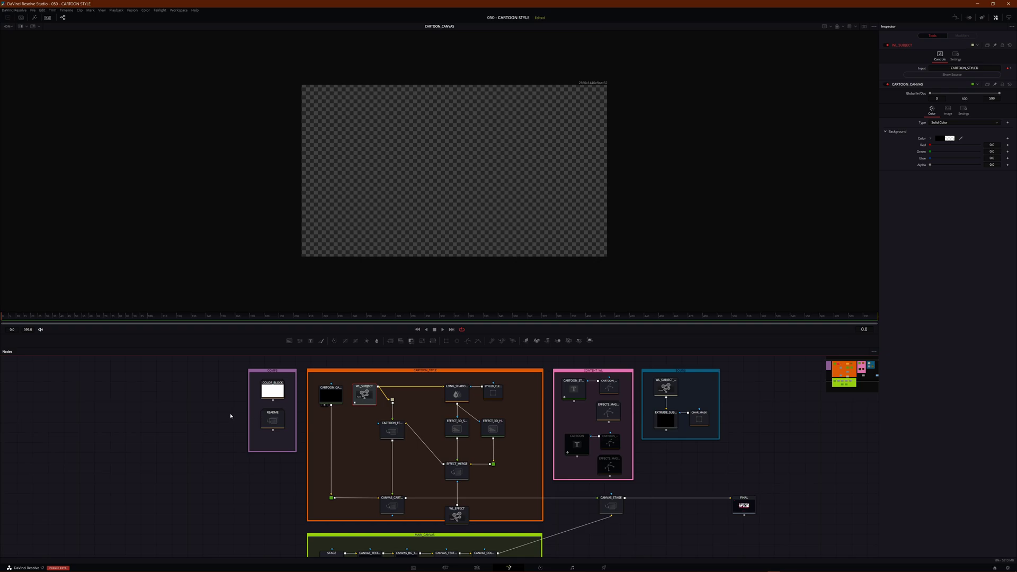
key("ctrl+s")
left_click_drag(217, 420, 255, 416)
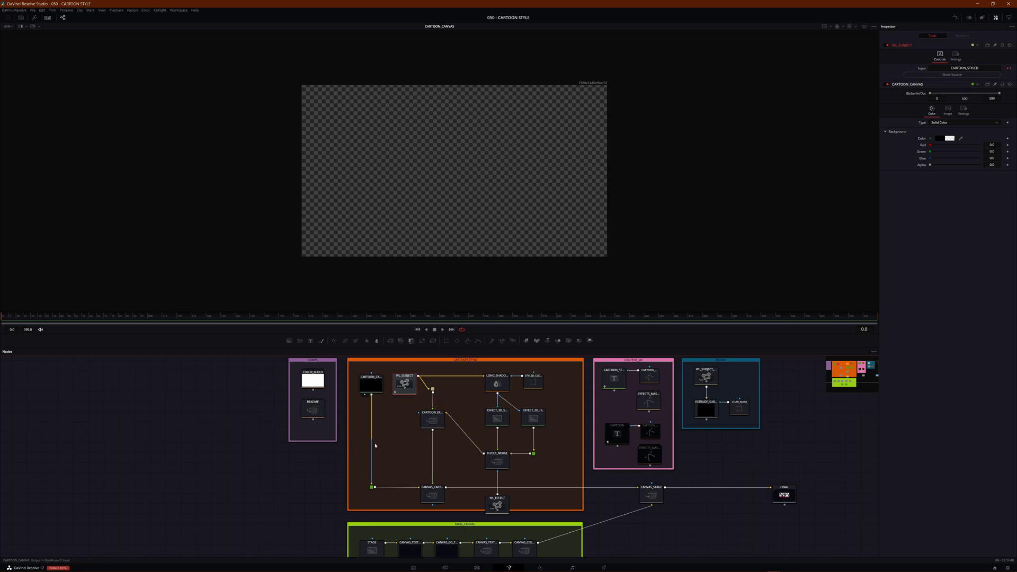
Display the WL_SUBJECT link in the viewer and compare it with its CARTOON_STYLED text source in the pink group.
left_click_drag(406, 385, 469, 240)
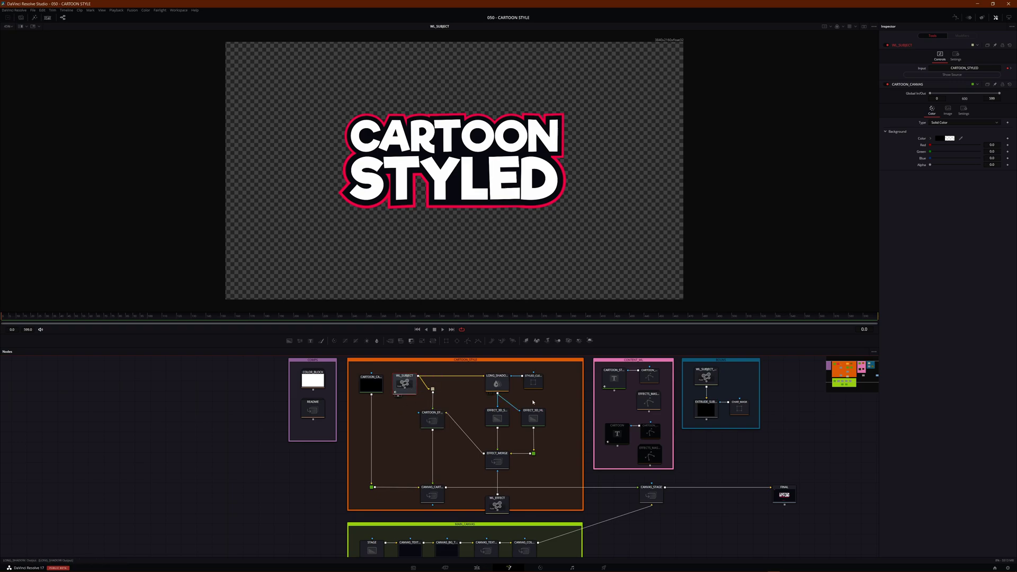
left_click(609, 383)
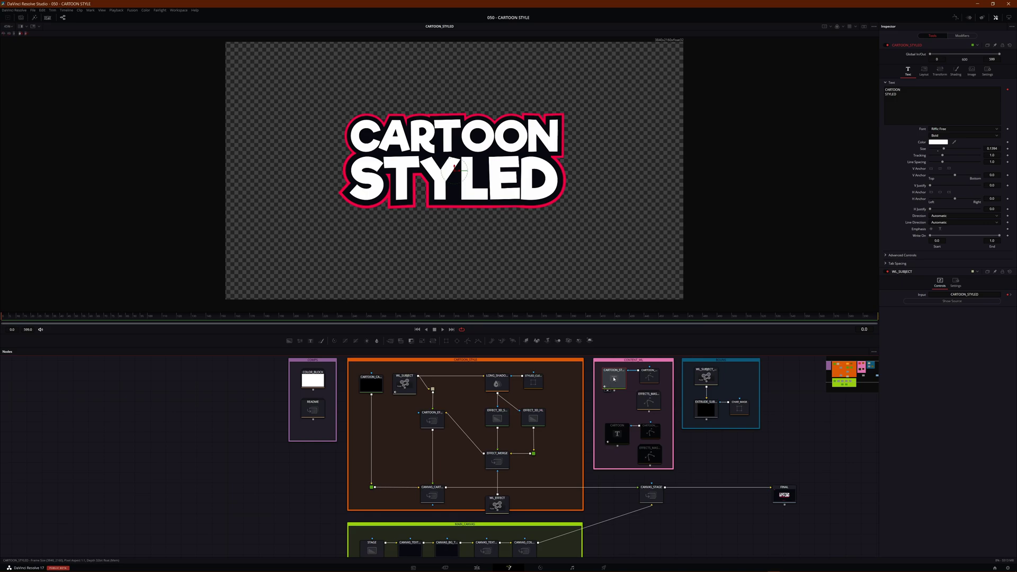
left_click(402, 383)
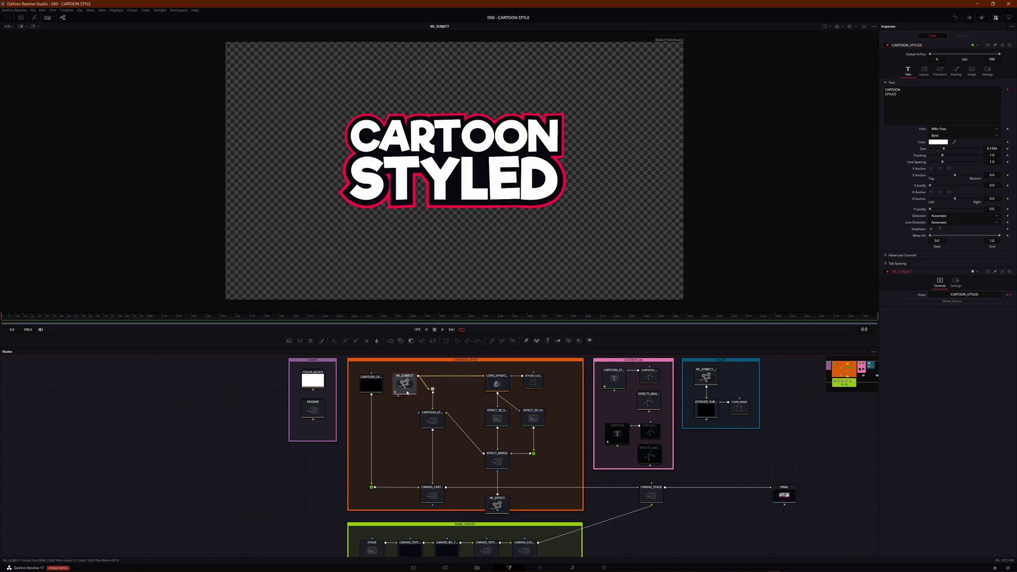
key("2")
key("2")
Enable the disabled CARTOON text, its cleanup node and its effects mask group, and show the CREATIVE BACKGROUND text in the viewer.
left_click(616, 435)
key("2")
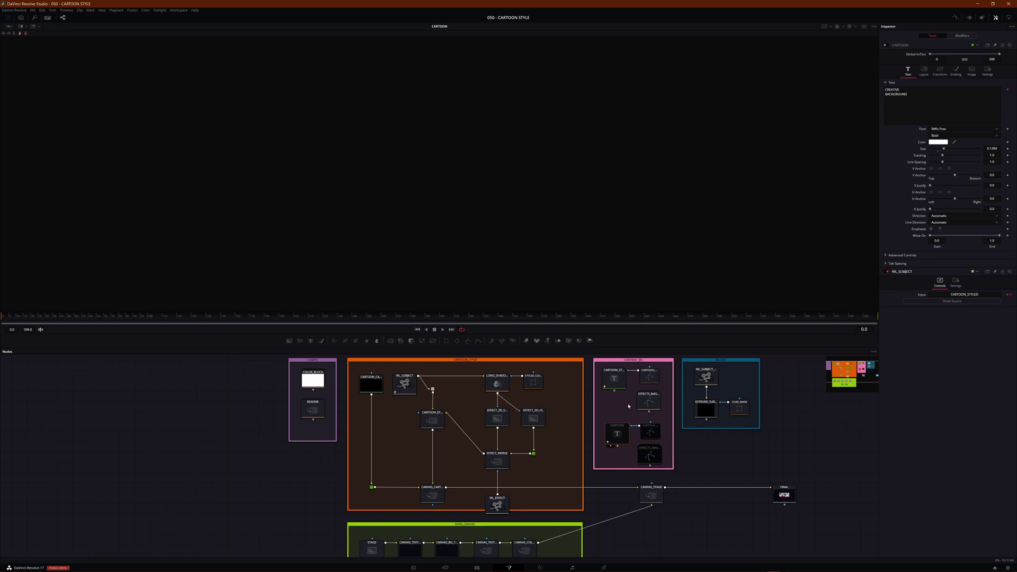
left_click_drag(600, 418, 661, 469)
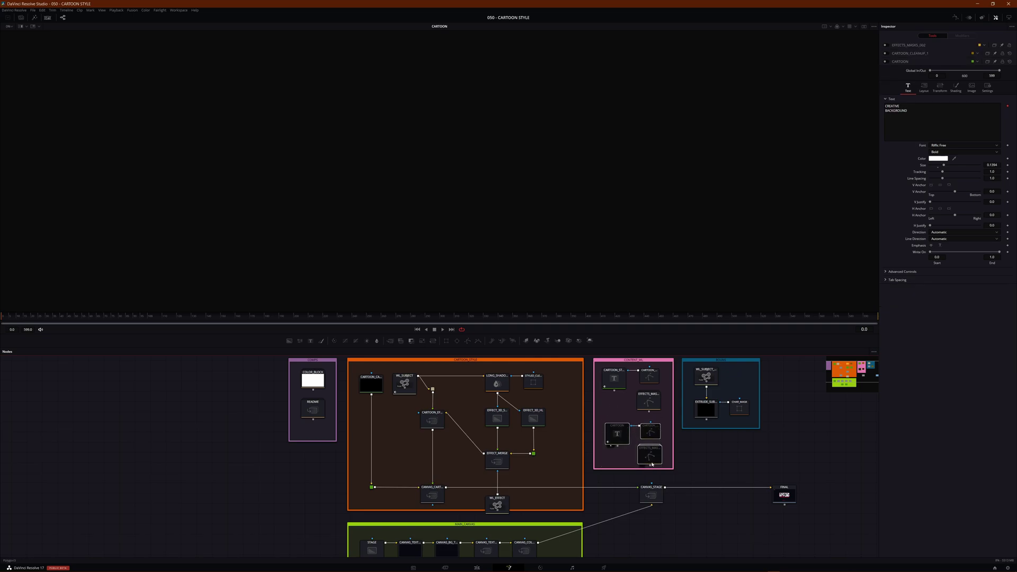
left_click_drag(600, 418, 663, 466)
key("ctrl+p")
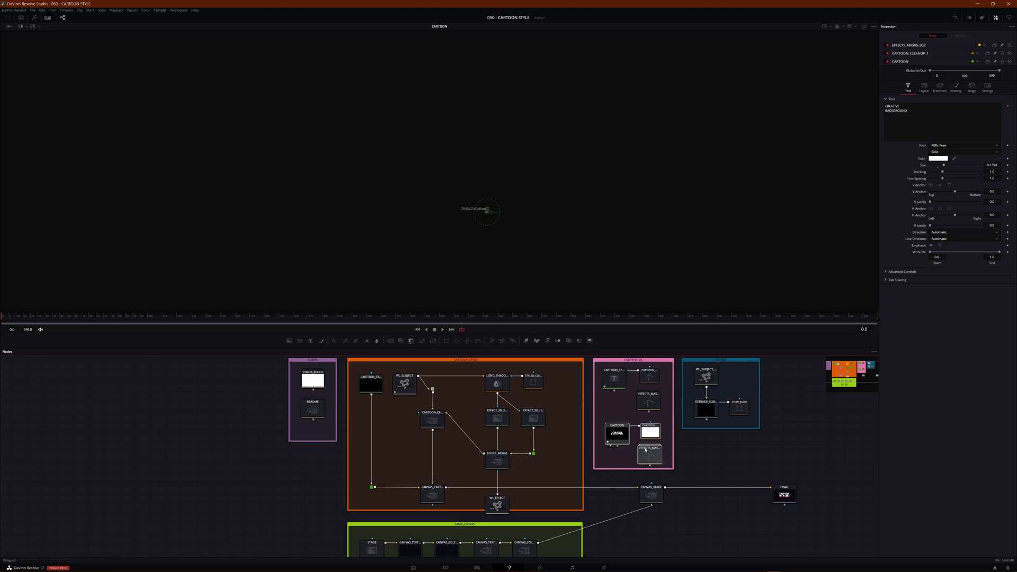
scroll(490, 224, "up", 10)
scroll(488, 132, "down", 3)
left_click_drag(487, 81, 485, 195)
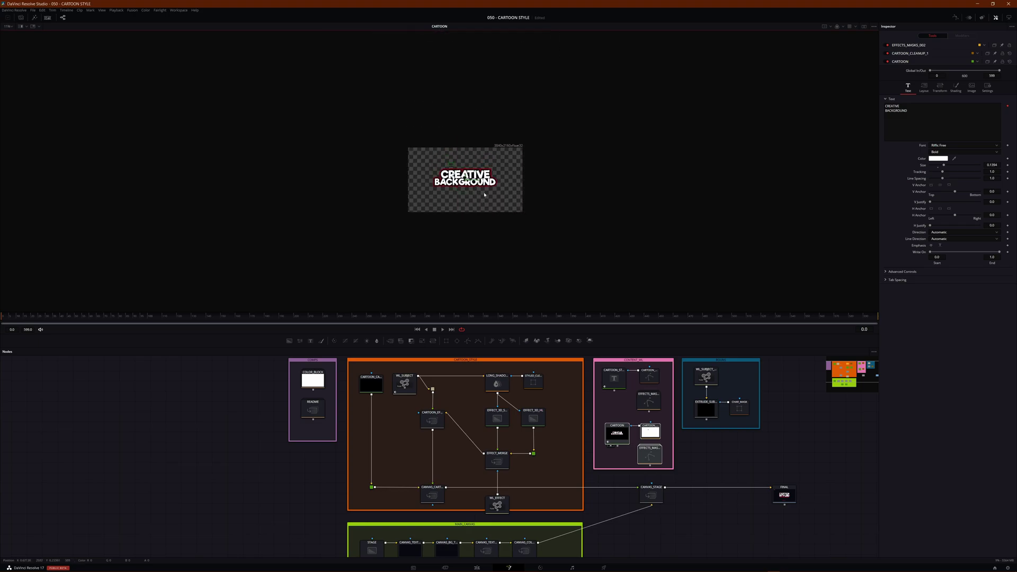
scroll(471, 195, "up", 4)
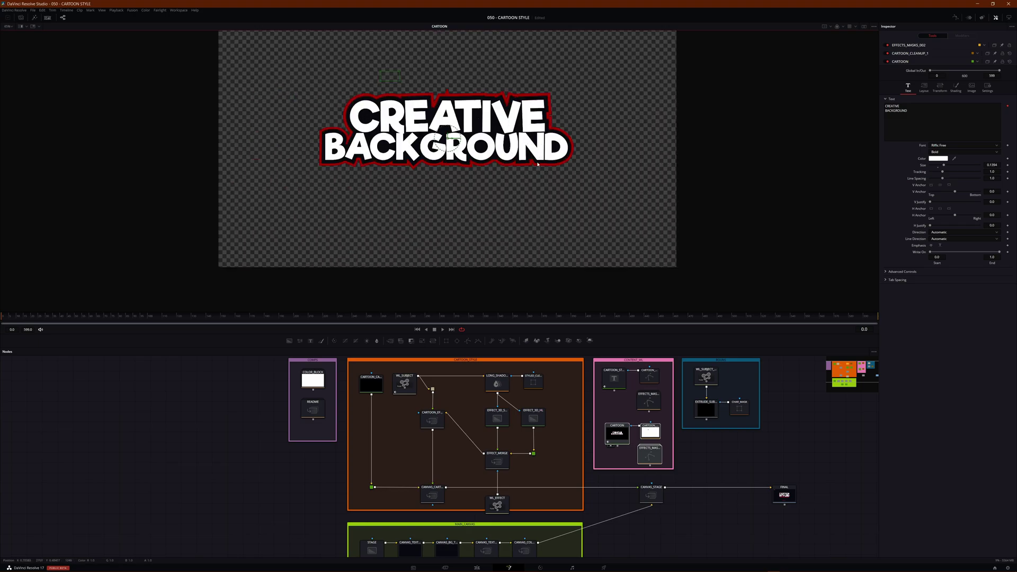
Try the CARTOON text as the input of WL_SUBJECT while viewing CANVAS_STAGE, and restore CARTOON_STYLED as the input.
left_click(646, 497)
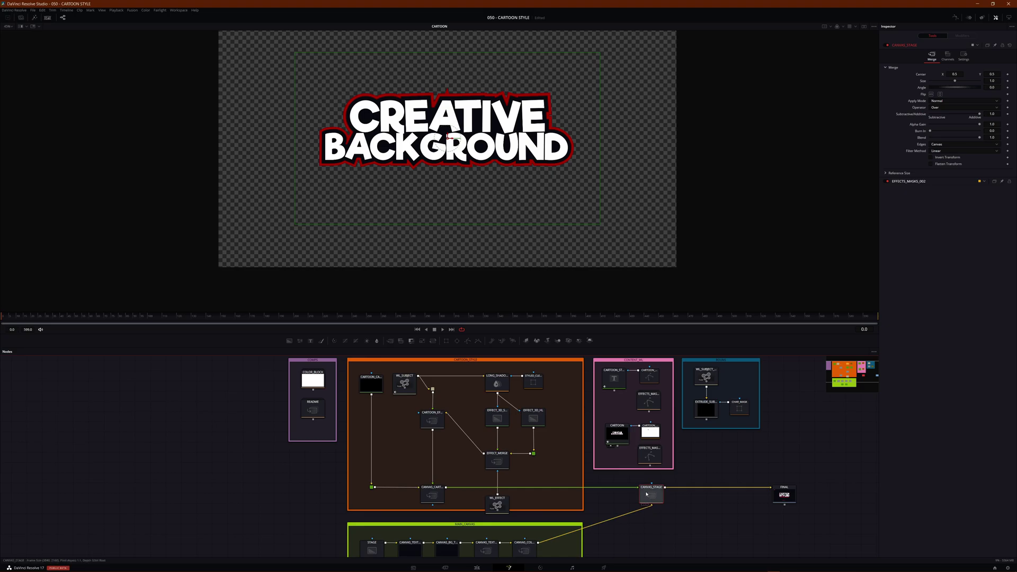
key("1")
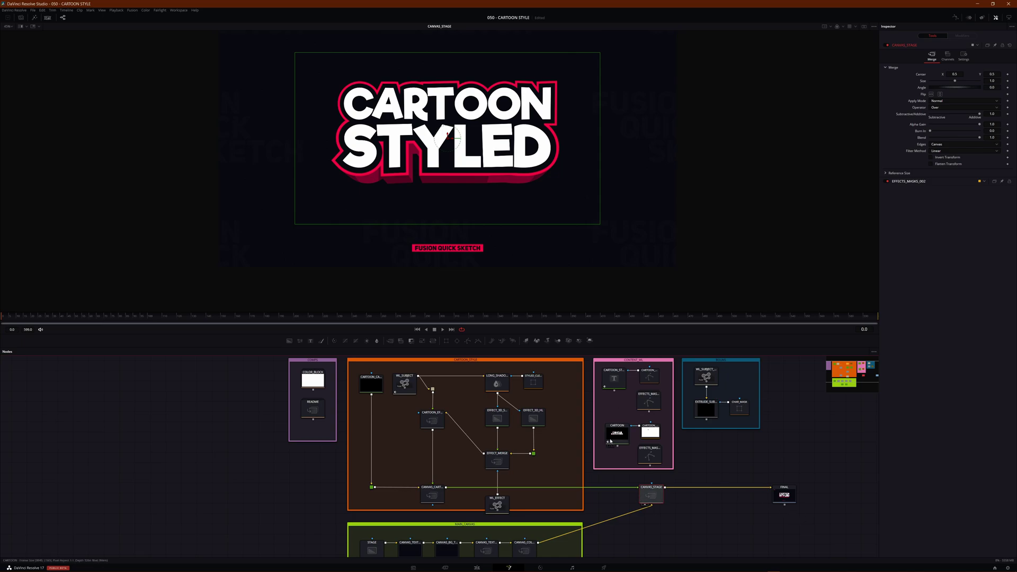
left_click(404, 383)
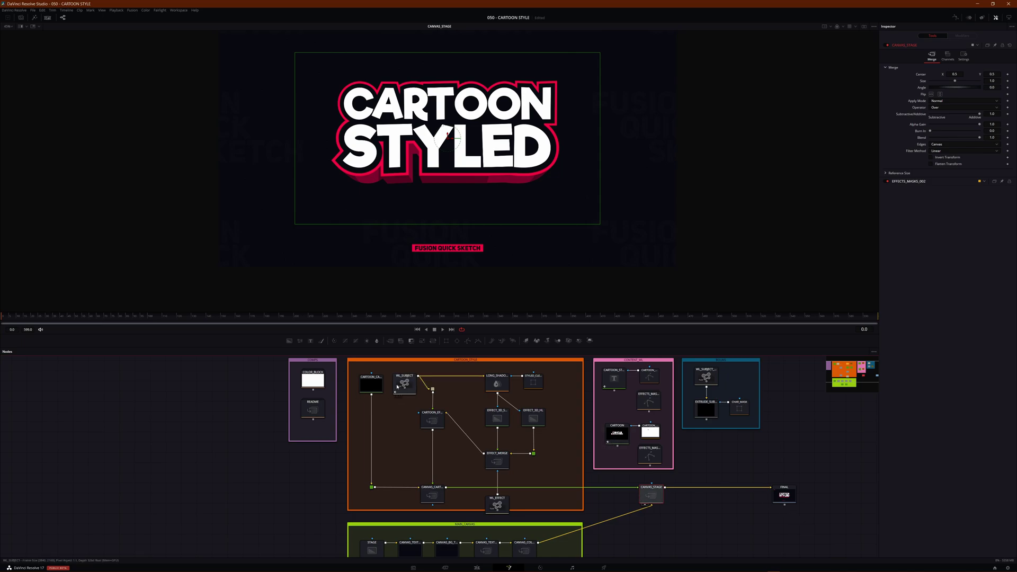
left_click(619, 437)
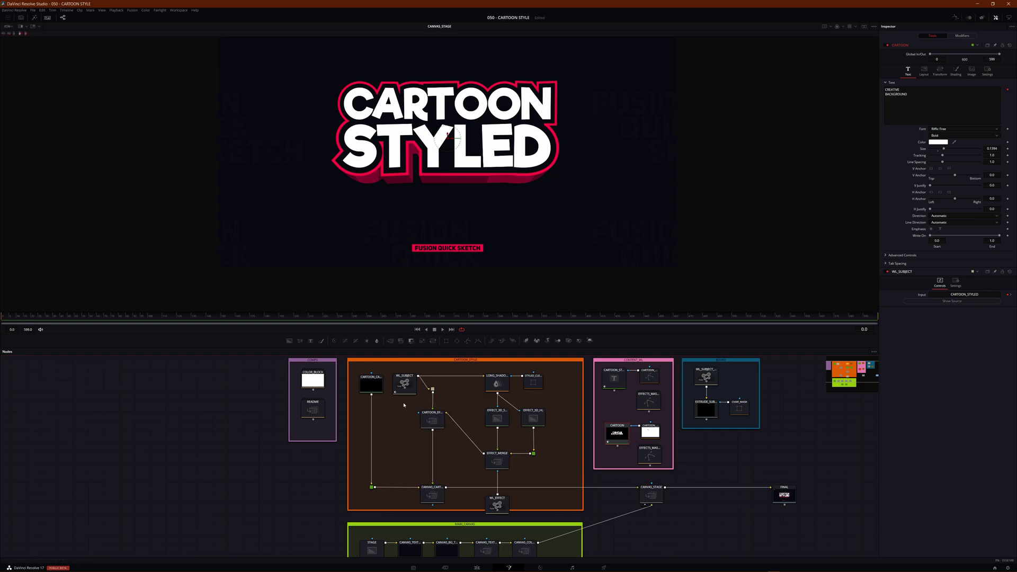
left_click(404, 383)
left_click_drag(617, 433, 907, 220)
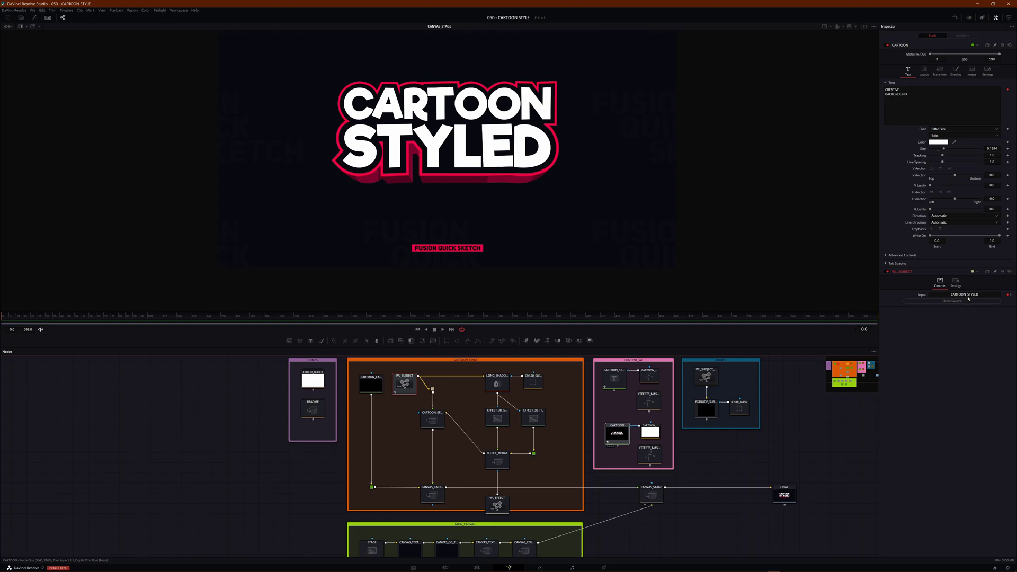
left_click_drag(964, 298, 964, 295)
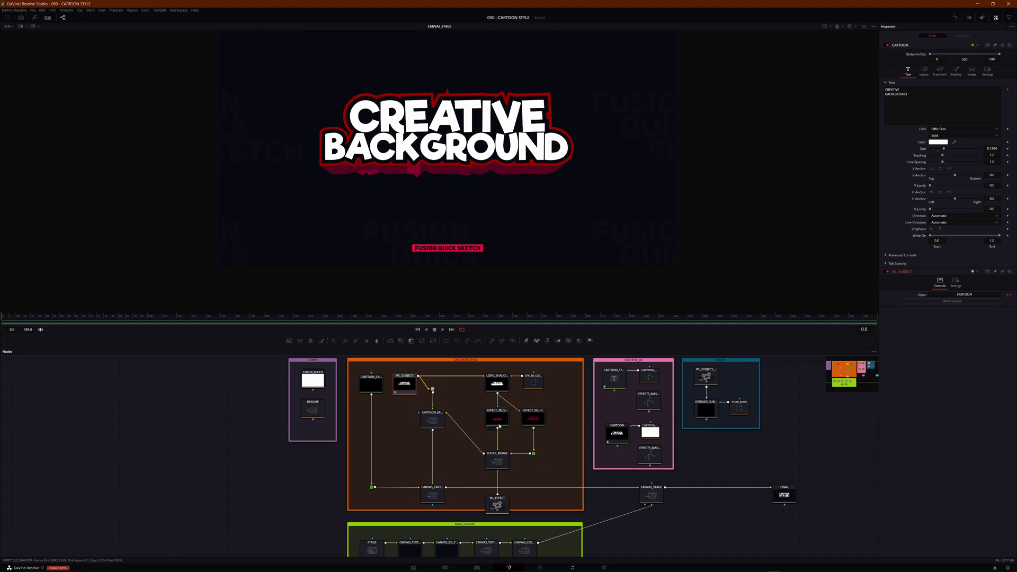
left_click(614, 376)
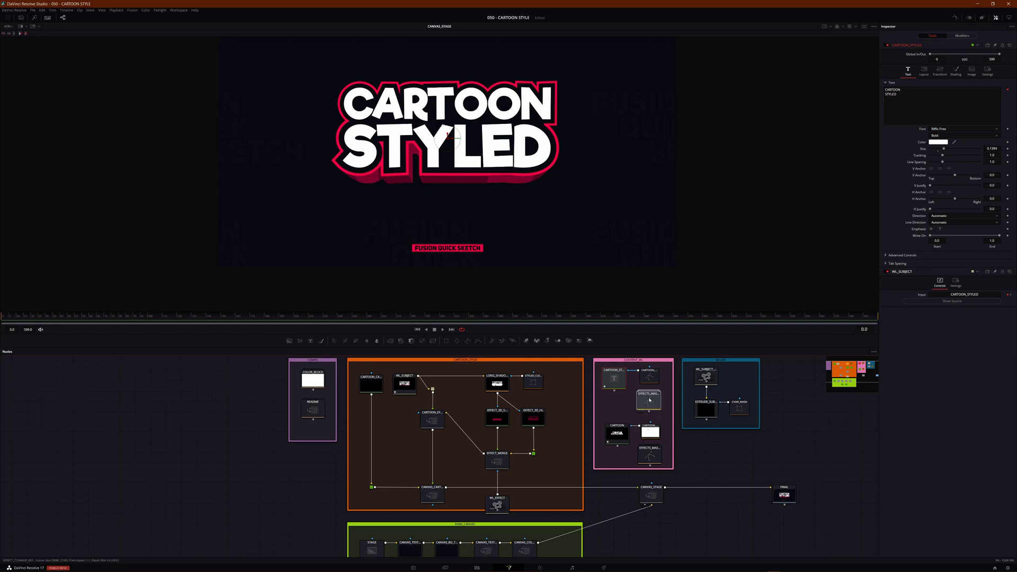
Examine the contents of the upper EFFECTS_MASKS group and the settings of the WL_EFFECT and WL_SUBJECT links.
left_click(649, 400)
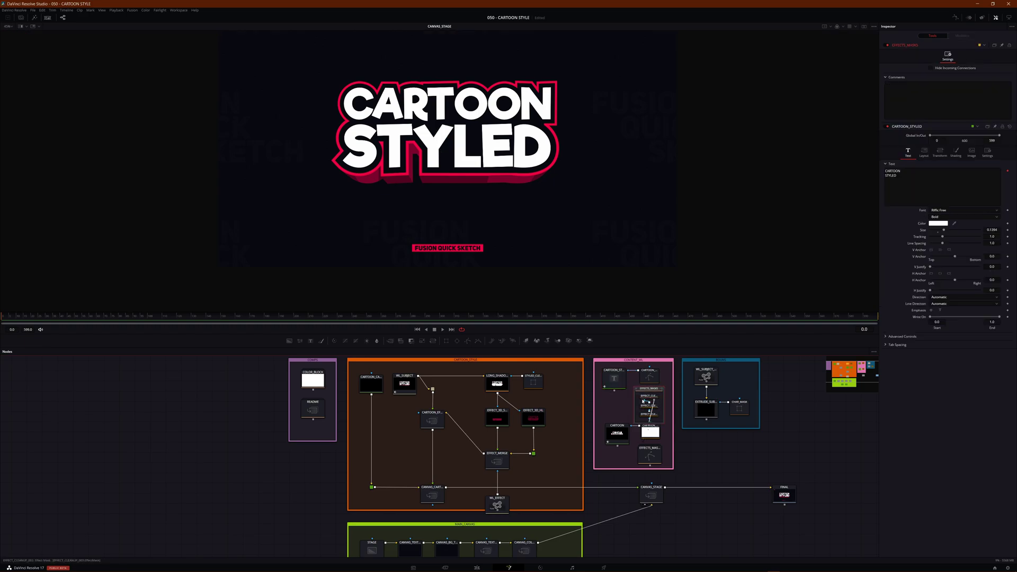
left_click(499, 503)
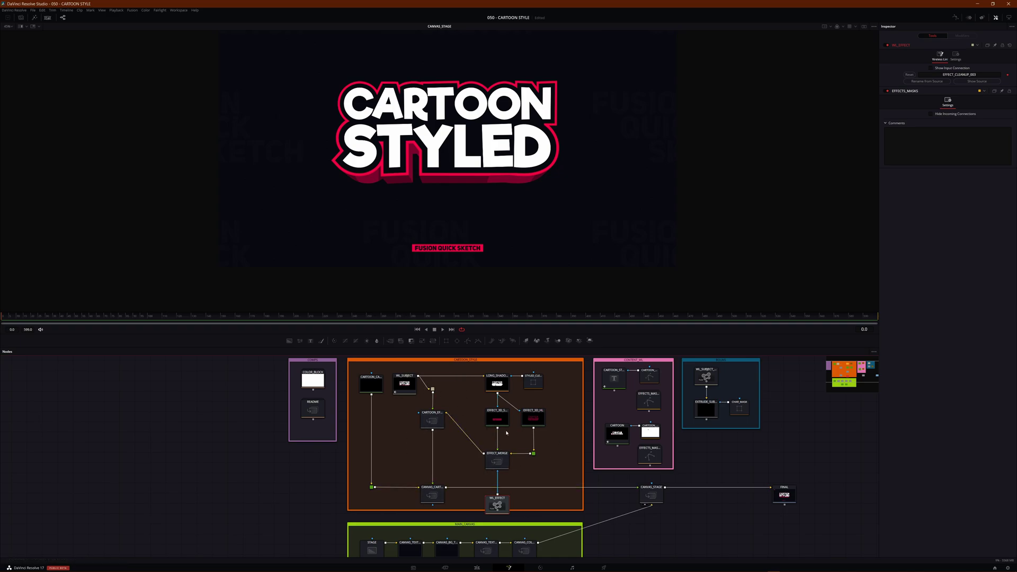
left_click(406, 386)
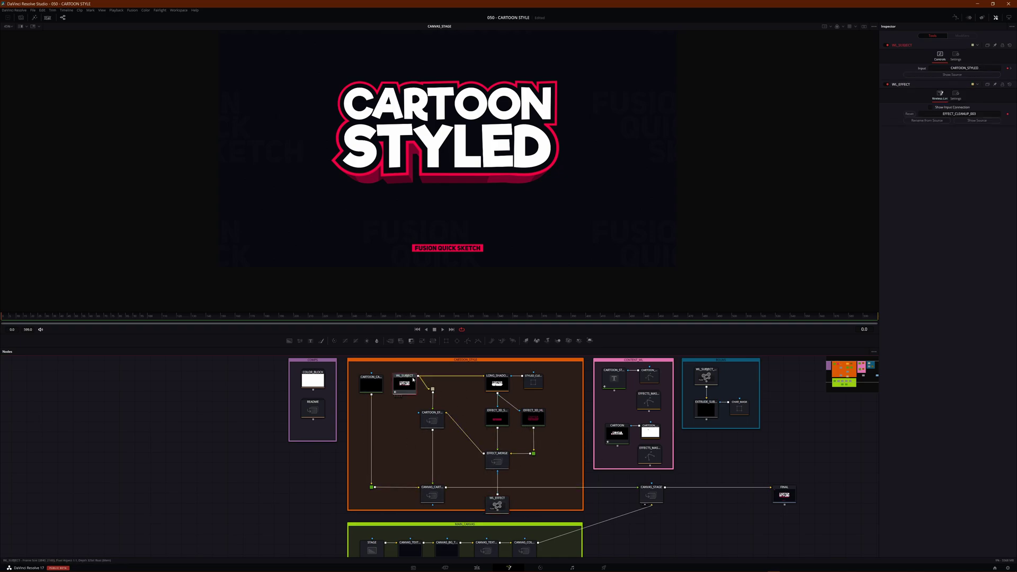
Display the CARTOON_STYLED text node in the viewer and examine its lettering and outline up close.
left_click(612, 378)
key("1")
scroll(469, 183, "up", 3)
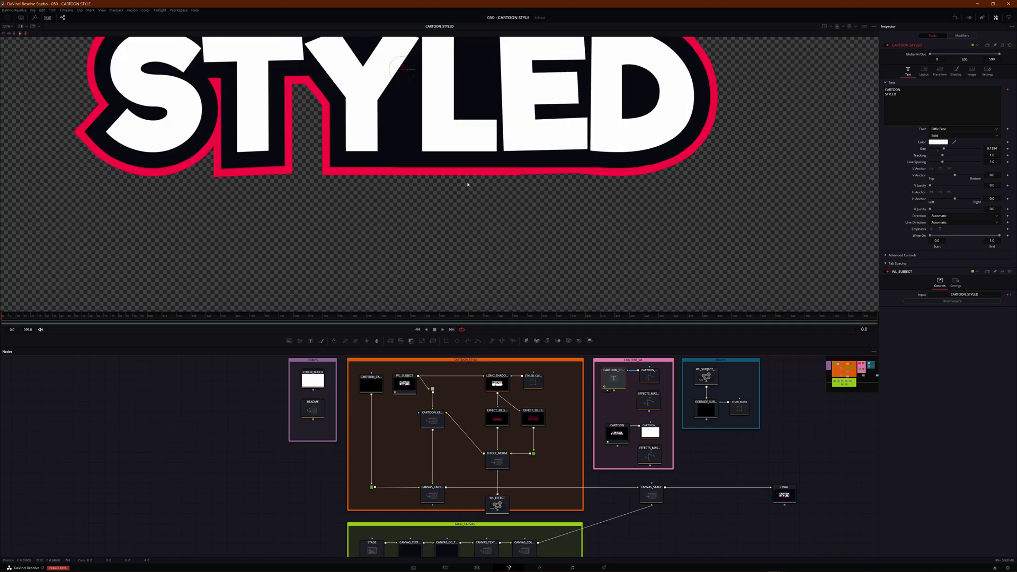
scroll(470, 182, "down", 2)
left_click_drag(457, 142, 467, 227)
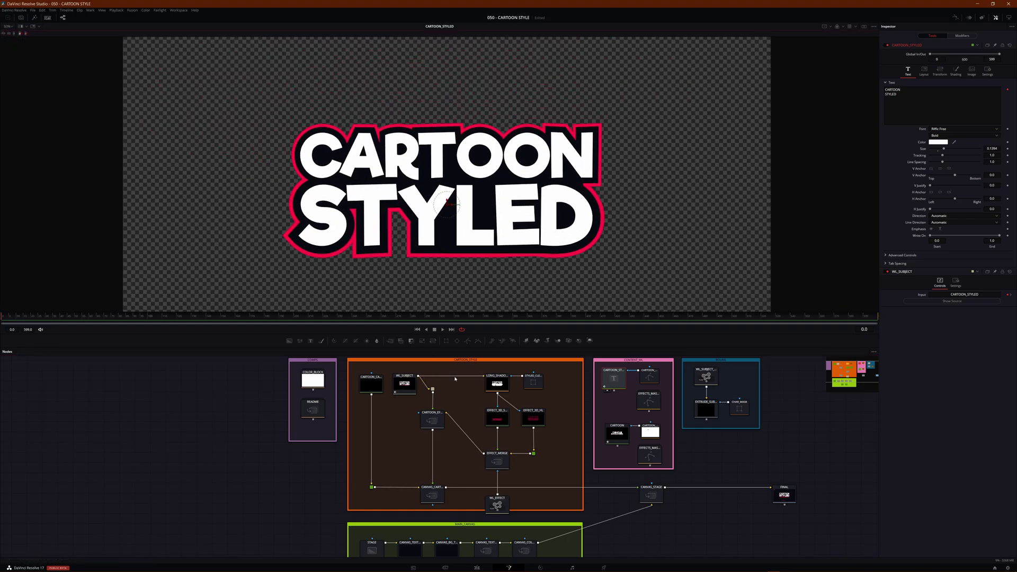
scroll(455, 222, "up", 1)
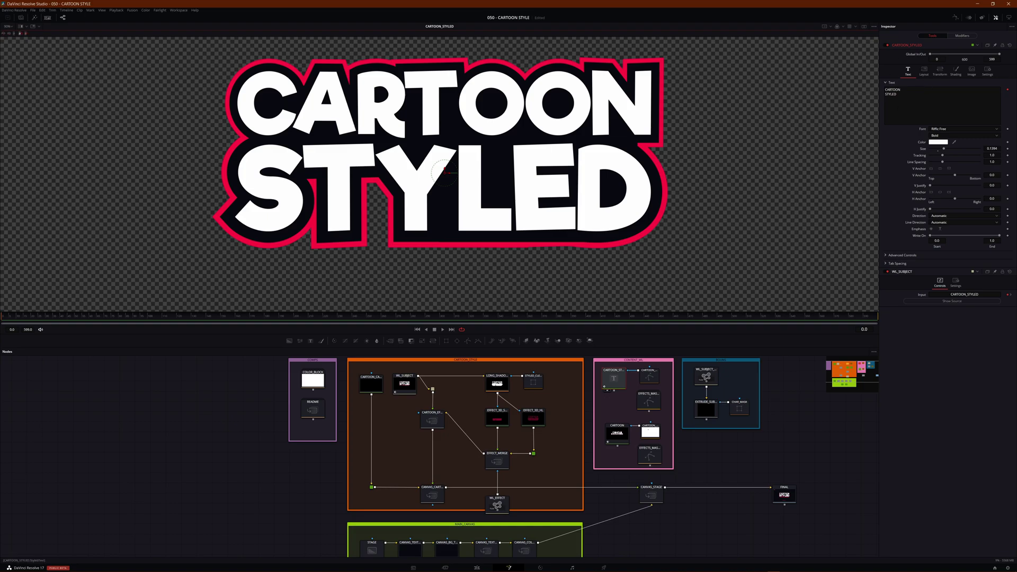
Select the CARTOON STYLED wording in the text settings and show the text field's modifier and styling options.
left_click_drag(904, 96, 870, 86)
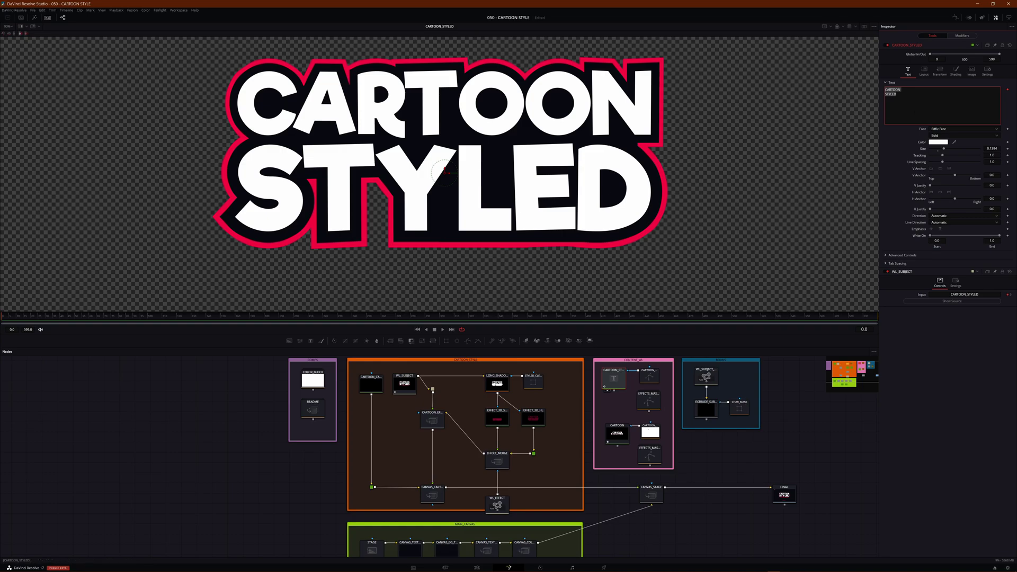
right_click(891, 83)
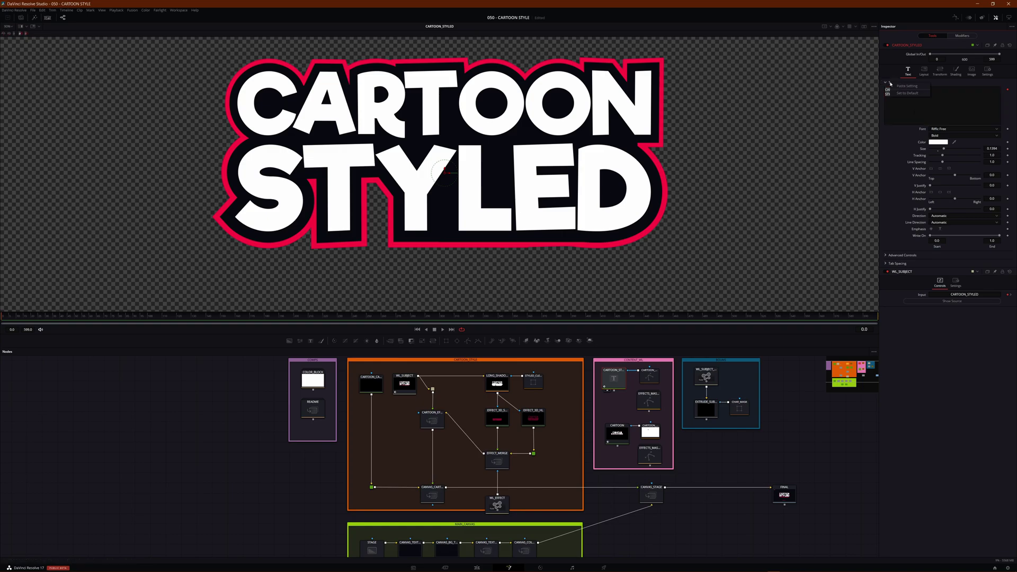
left_click(889, 107)
right_click(890, 91)
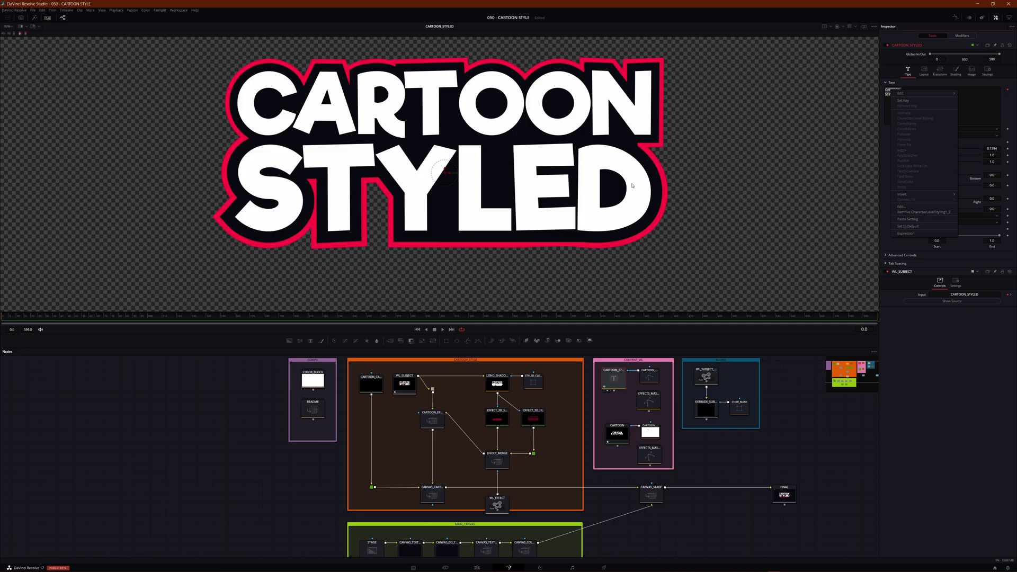
Examine the shading settings of the CARTOON_STYLED text, selecting shading element 1.
left_click(926, 361)
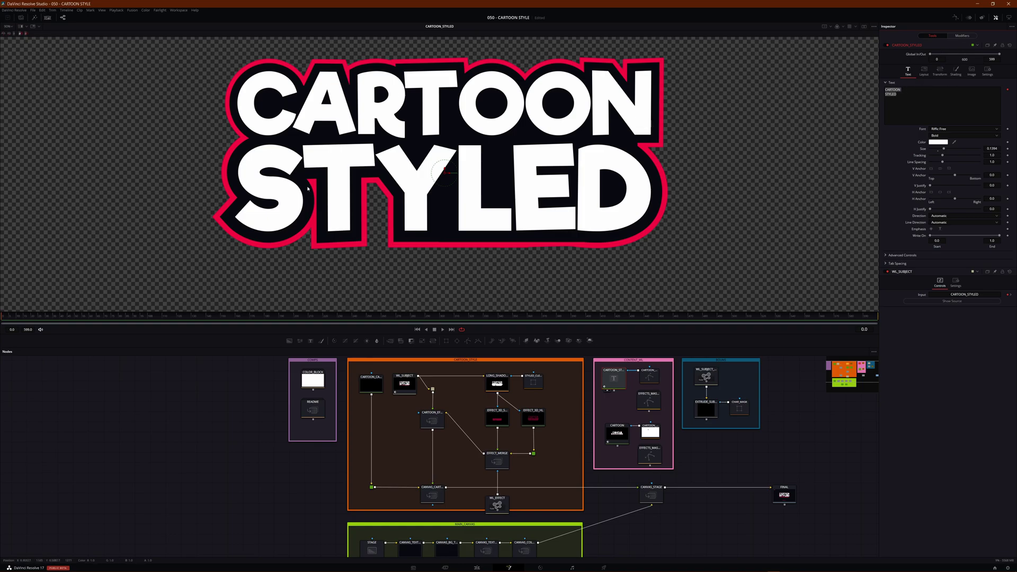
left_click(956, 70)
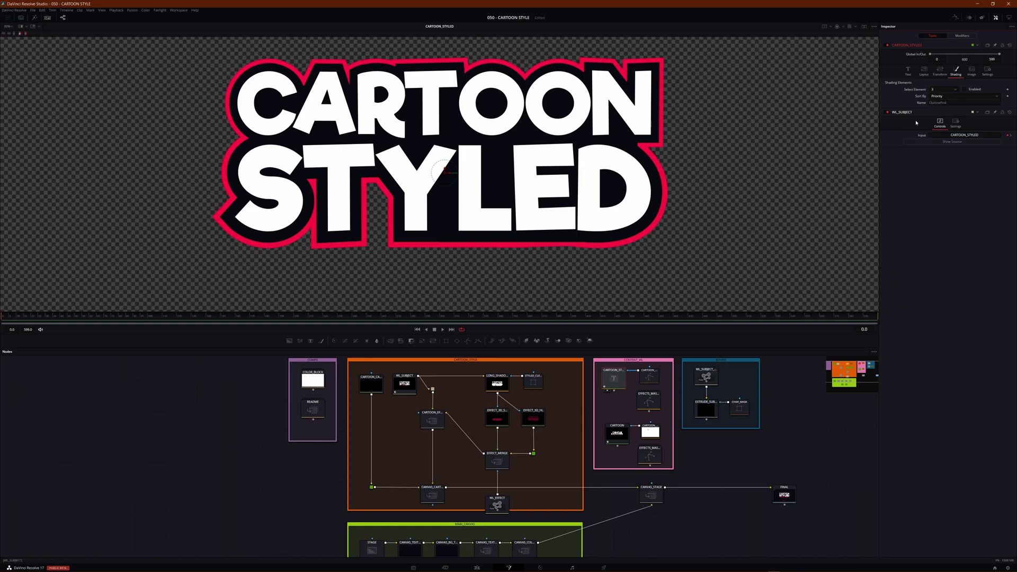
left_click(943, 90)
left_click(938, 98)
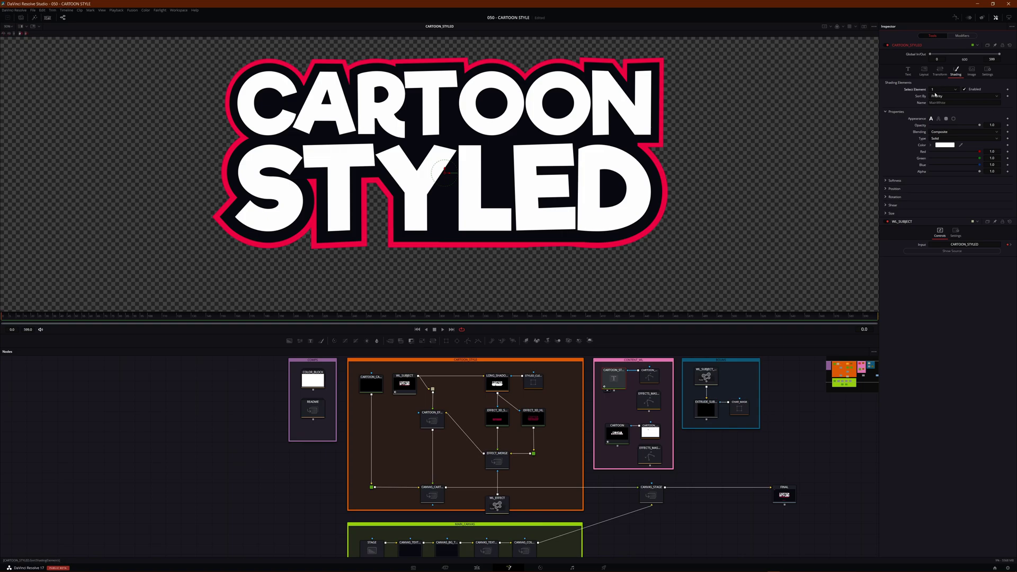
Show two viewers side by side and return to the CARTOON_STYLED node's text settings.
left_click(864, 26)
scroll(610, 171, "down", 3)
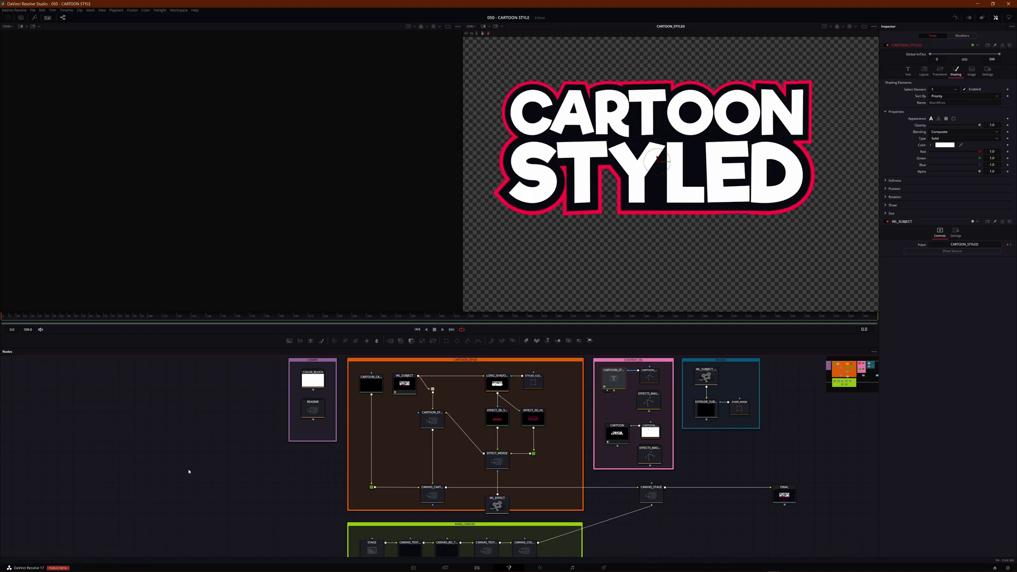
left_click(908, 71)
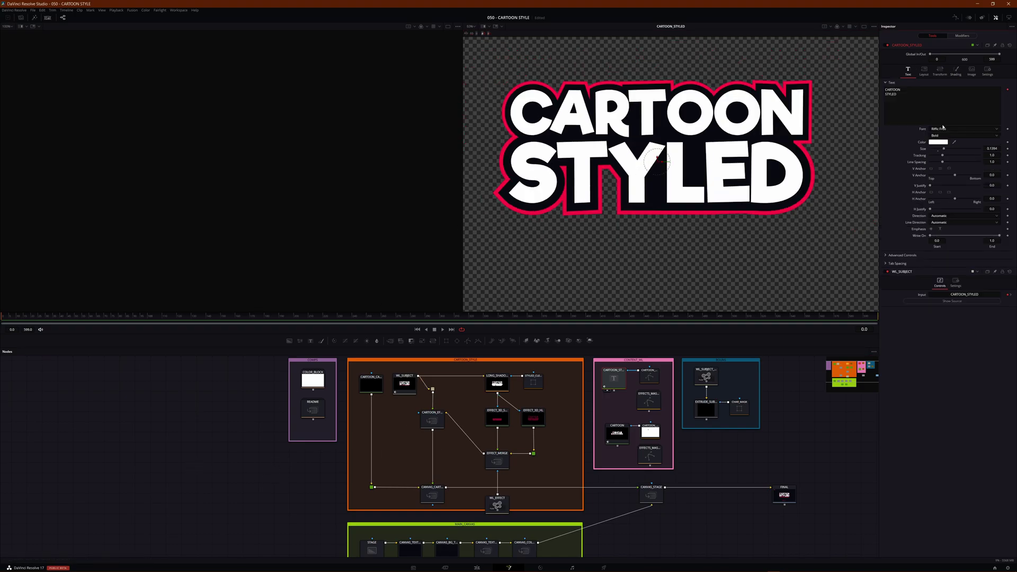
Add a Text+ node in the empty area beside the purple node group and display it in the first viewer.
left_click(166, 422)
key("shift+space")
type("text")
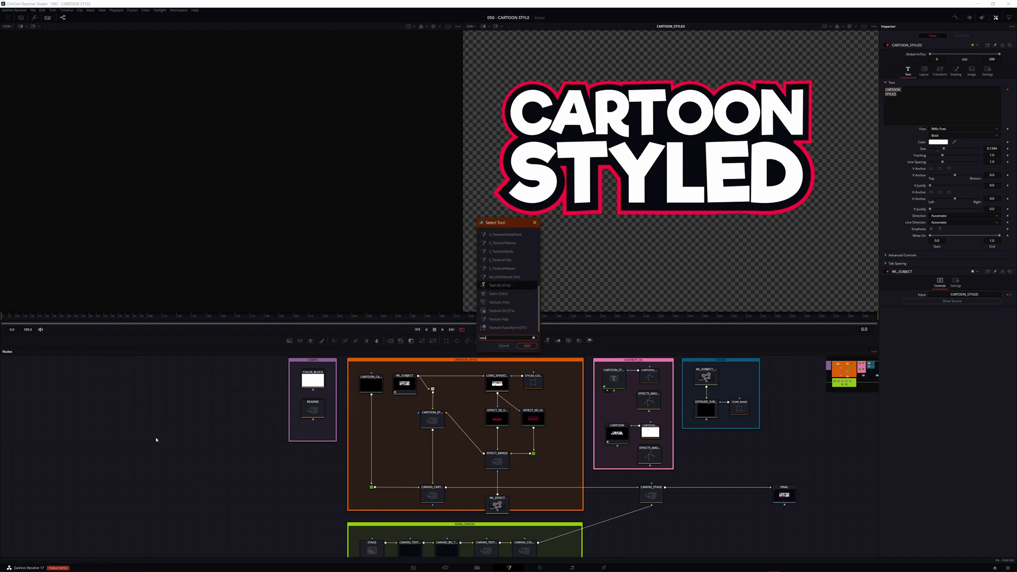
type("+")
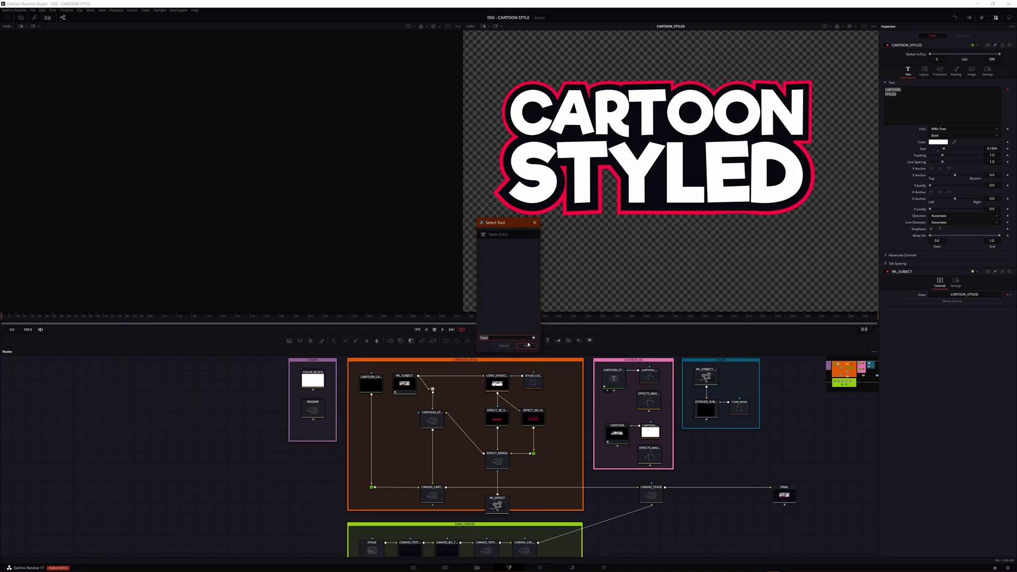
left_click(528, 344)
left_click_drag(170, 428, 212, 486)
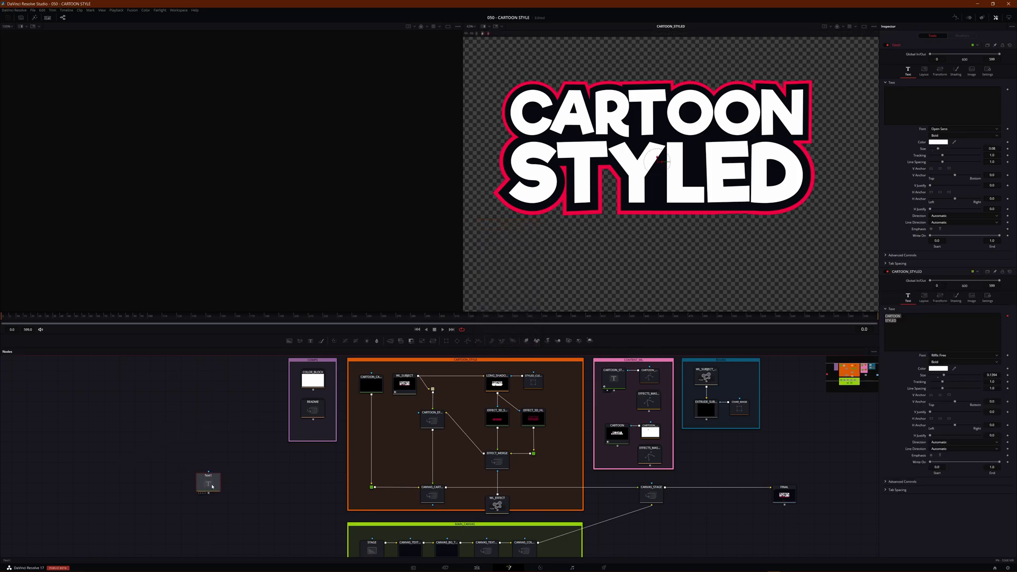
key("1")
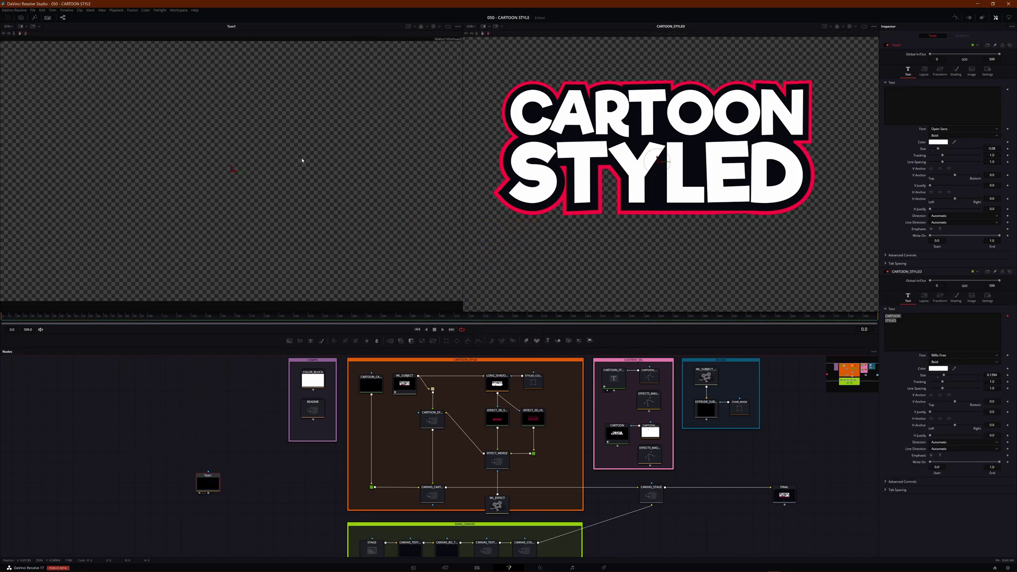
Compare the new text node in the first viewer with CARTOON_STYLED in the second, framing both full canvases.
scroll(498, 187, "down", 2)
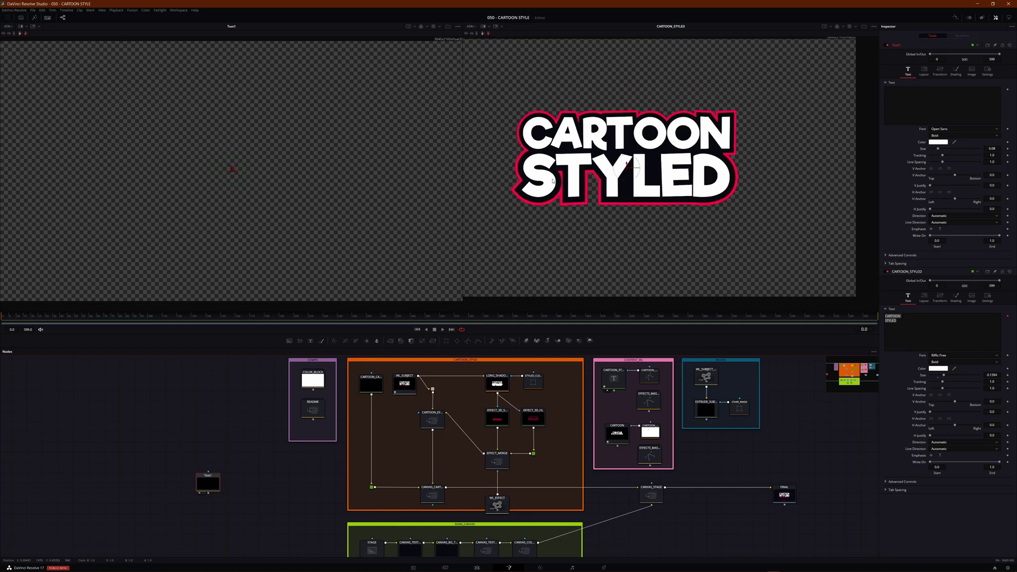
left_click_drag(555, 181, 597, 184)
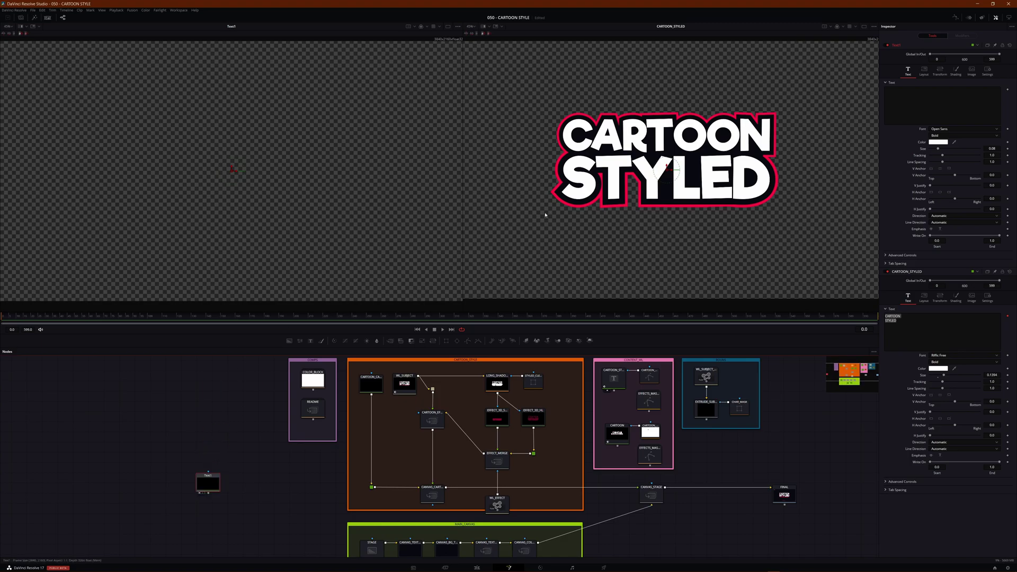
key("2")
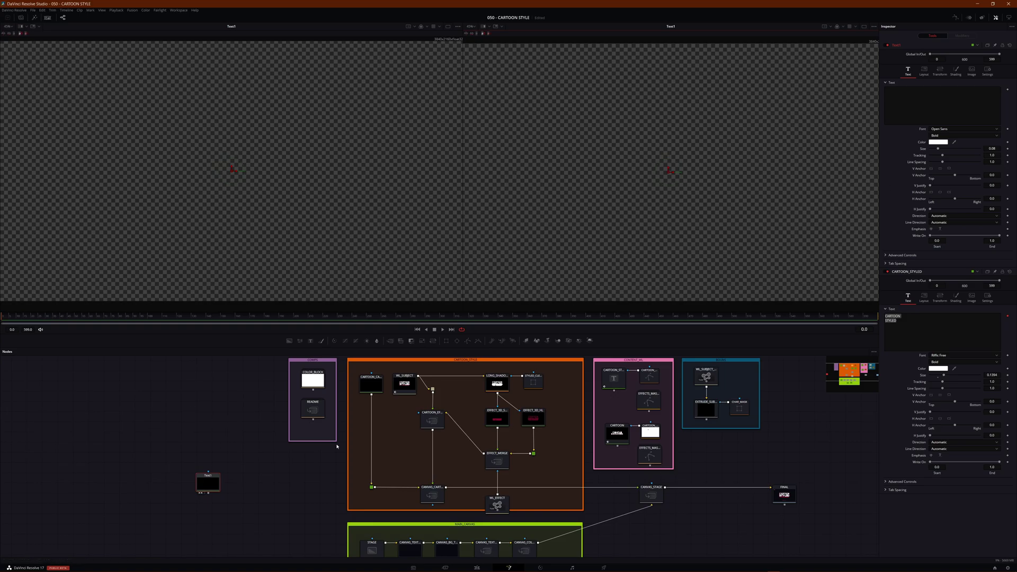
left_click_drag(205, 489, 211, 435)
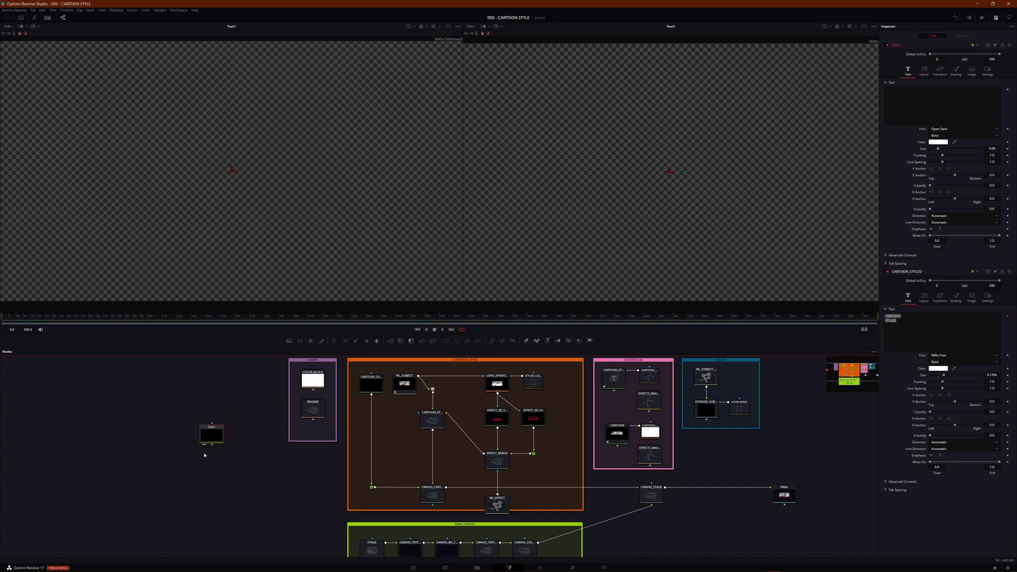
left_click(610, 380)
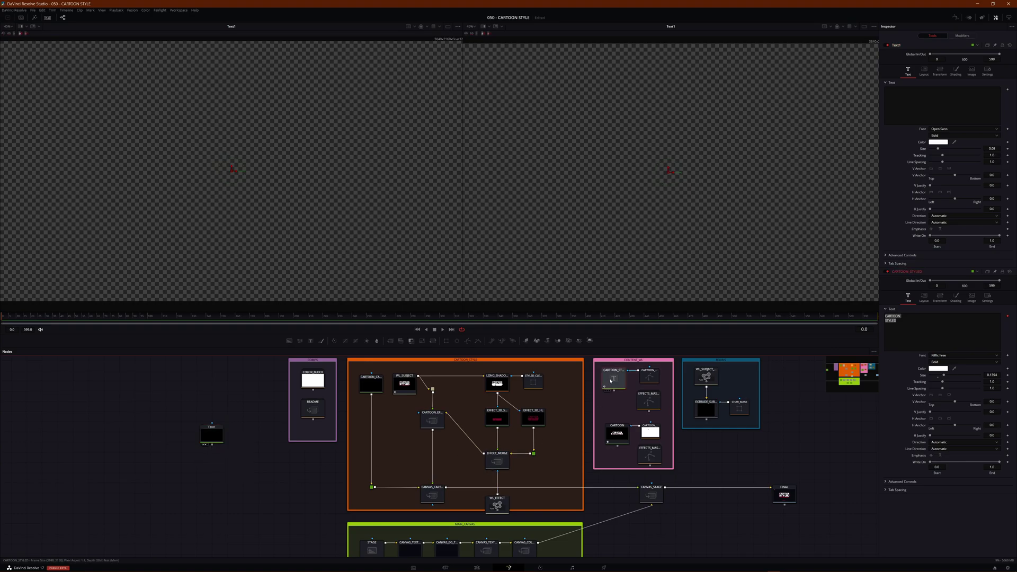
key("2")
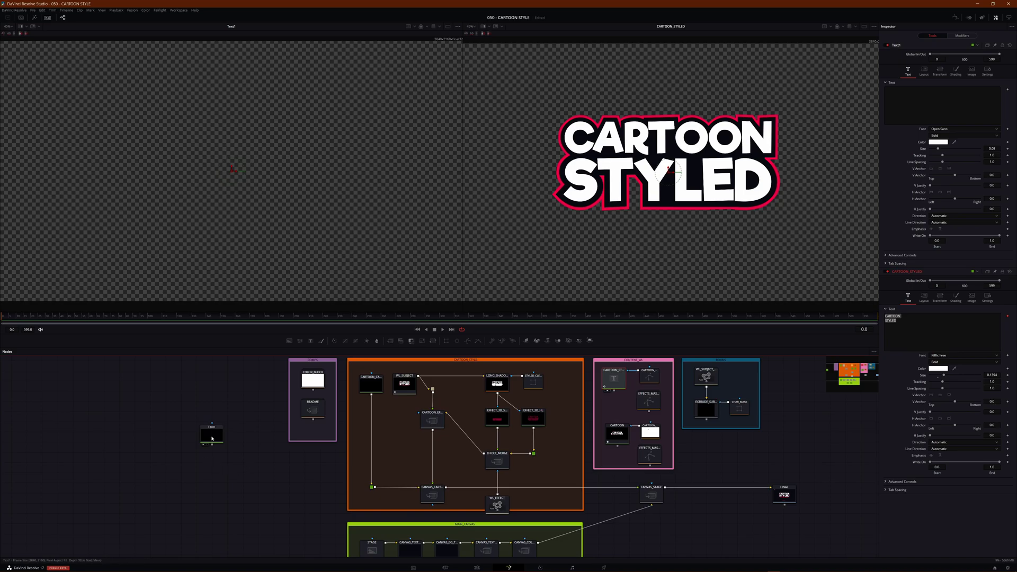
key("1")
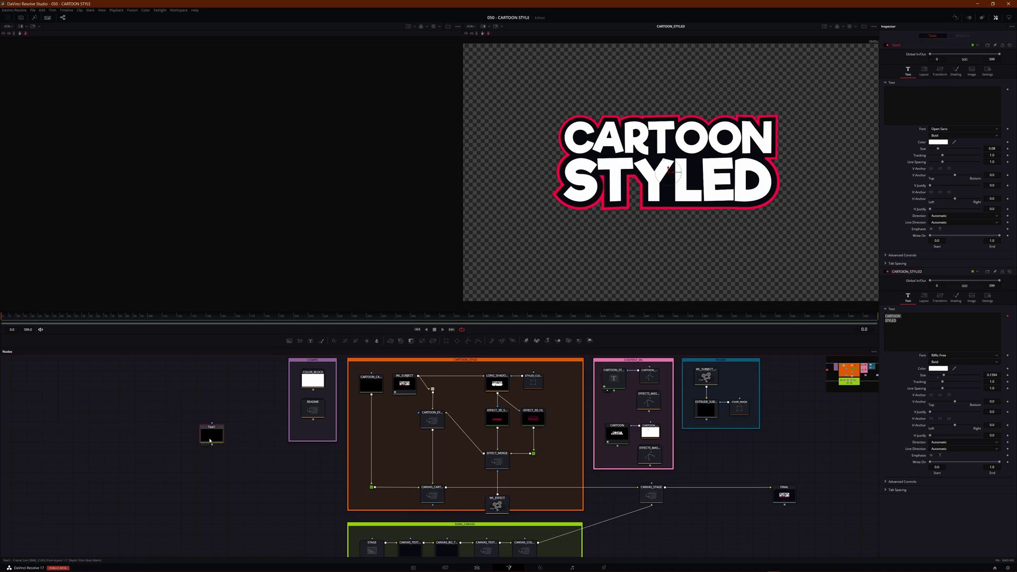
key("1")
scroll(589, 173, "down", 2)
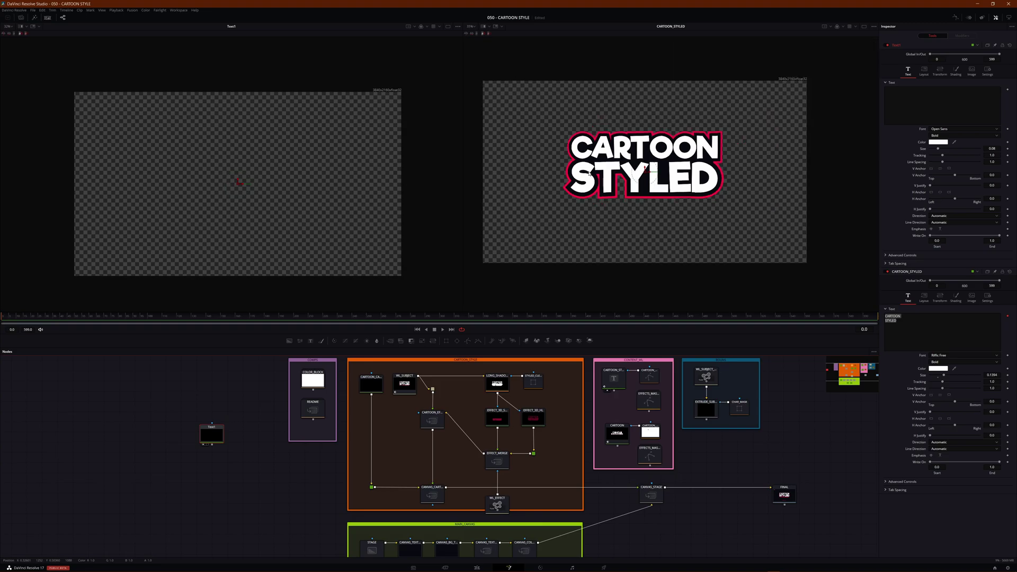
left_click_drag(765, 114, 759, 126)
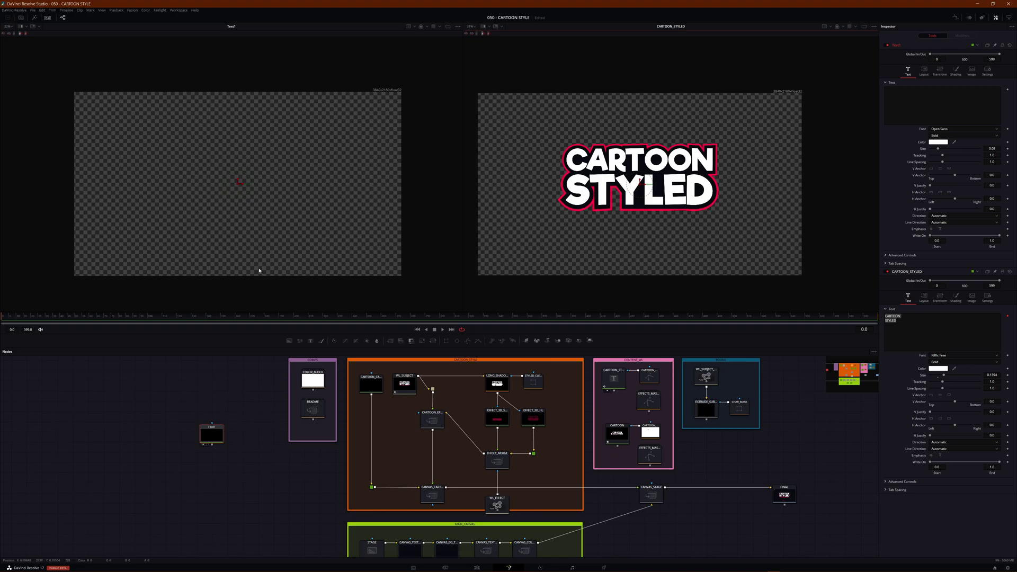
Enter CARTOON and STYLED on two lines as the new text node's wording.
left_click_drag(219, 436, 218, 443)
left_click(922, 106)
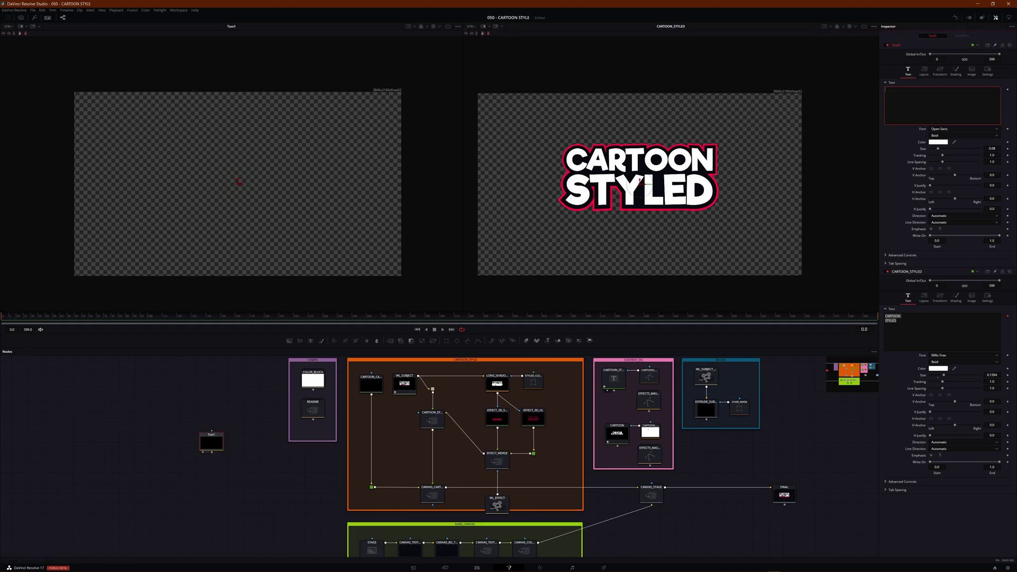
type("CARTOON STYLED")
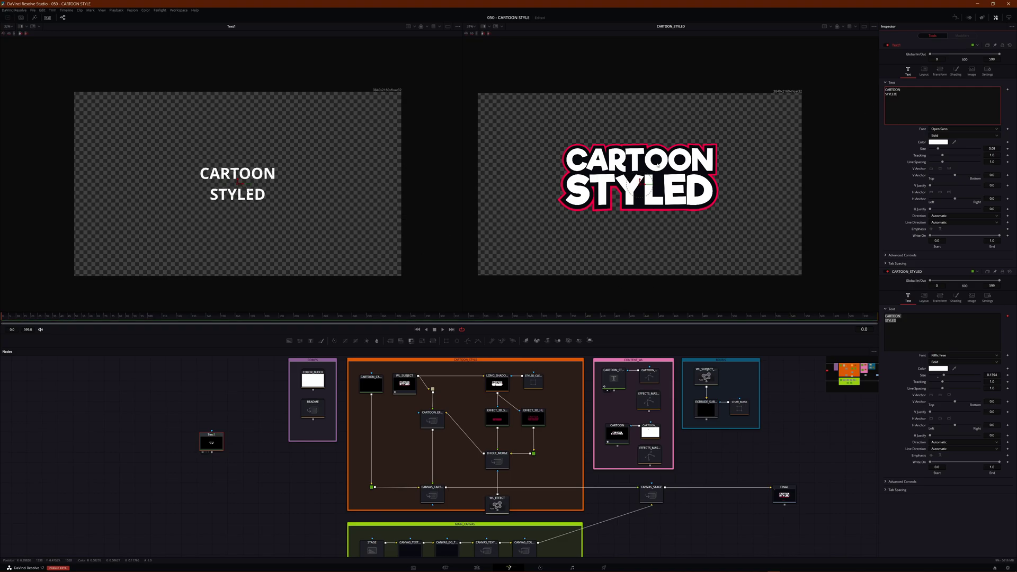
scroll(270, 184, "up", 2)
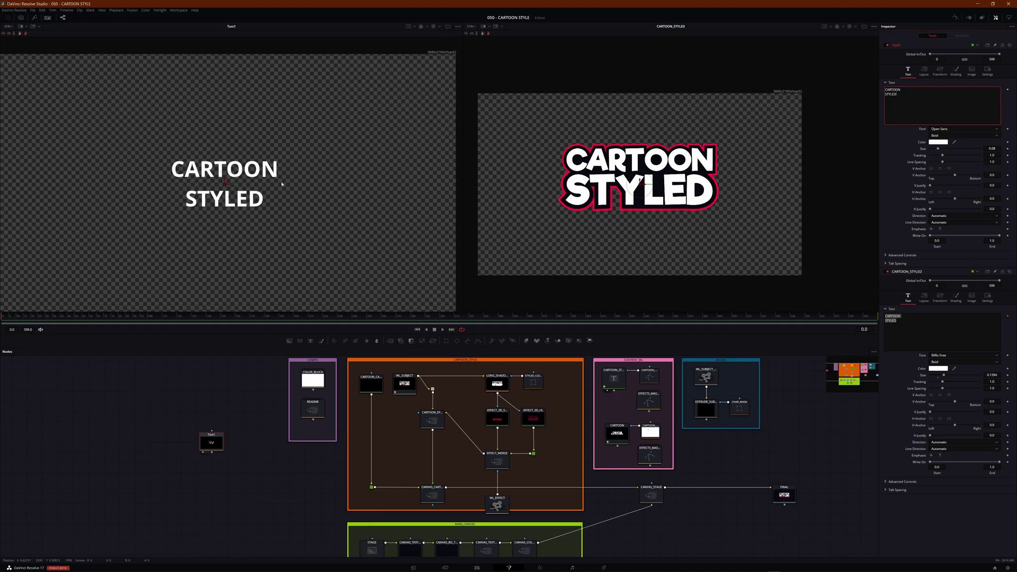
scroll(282, 184, "down", 1)
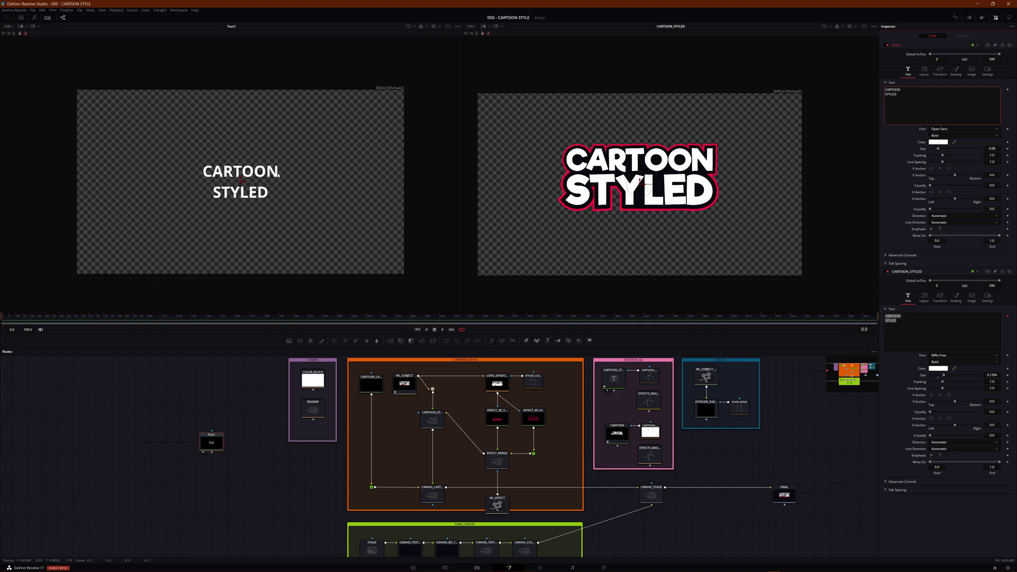
Try left horizontal anchoring on the new text and undo it.
left_click(931, 193)
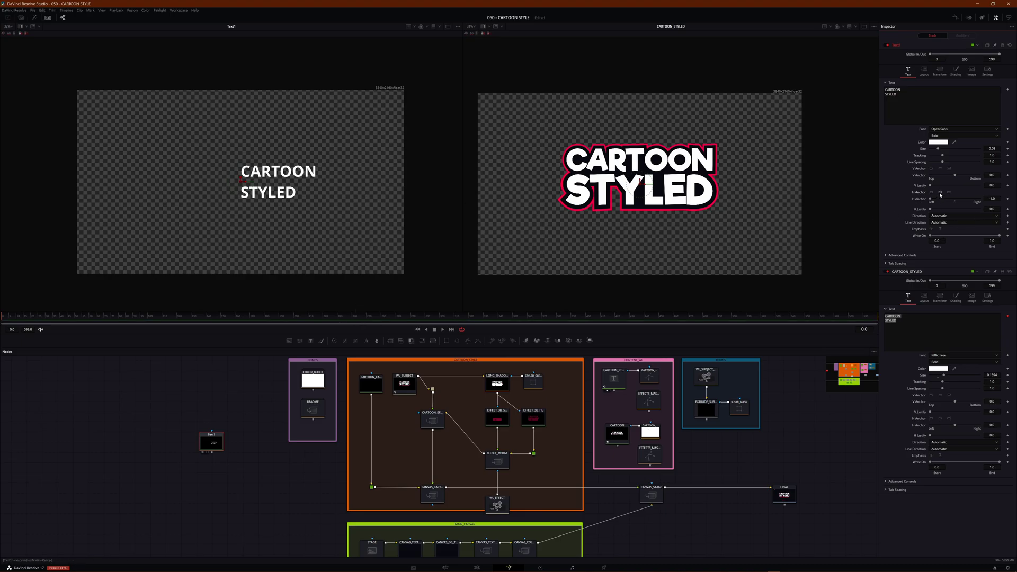
key("ctrl+z")
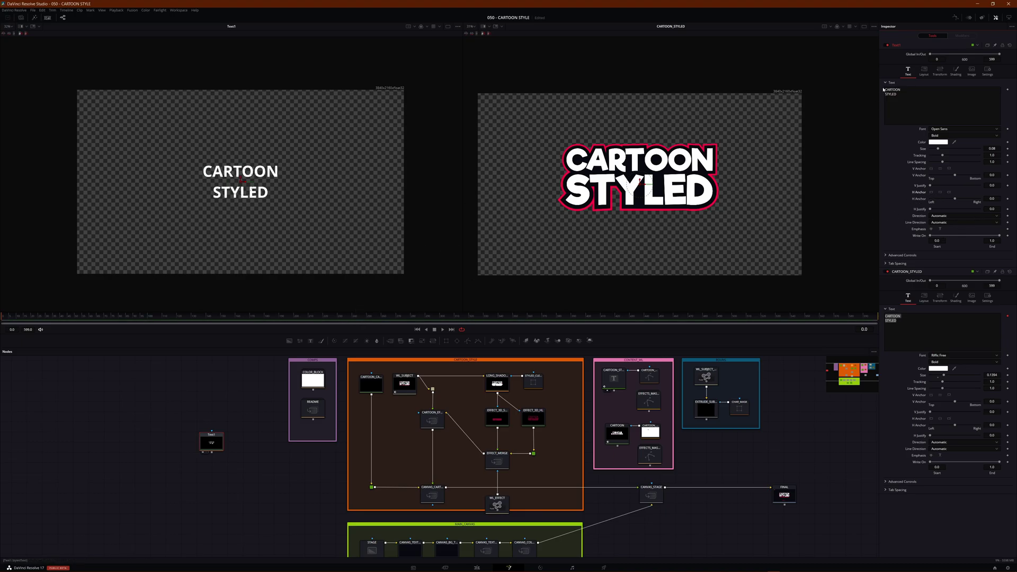
Apply Character Level Styling to the new text and set its font to Riffic Free.
right_click(891, 98)
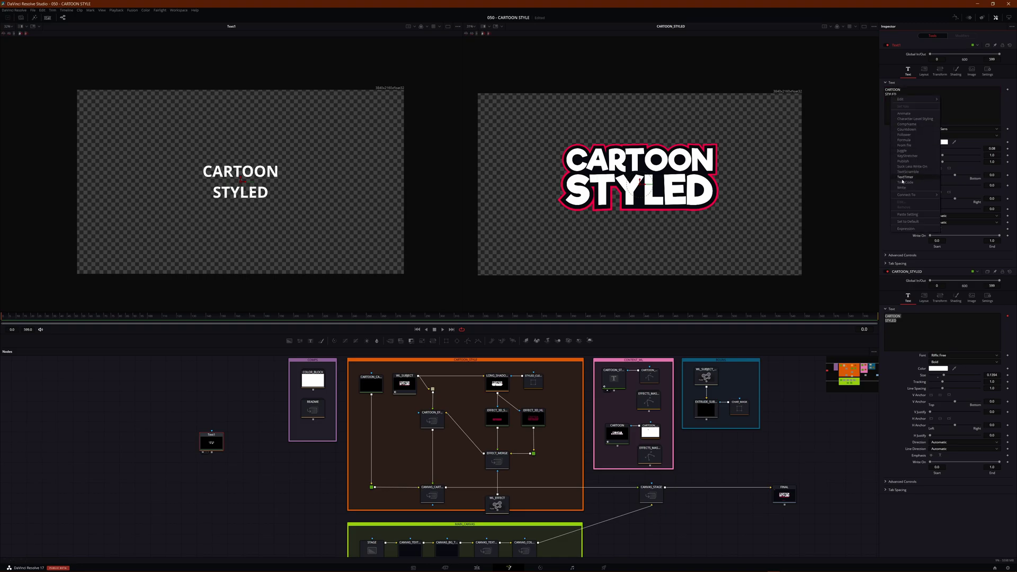
left_click(911, 120)
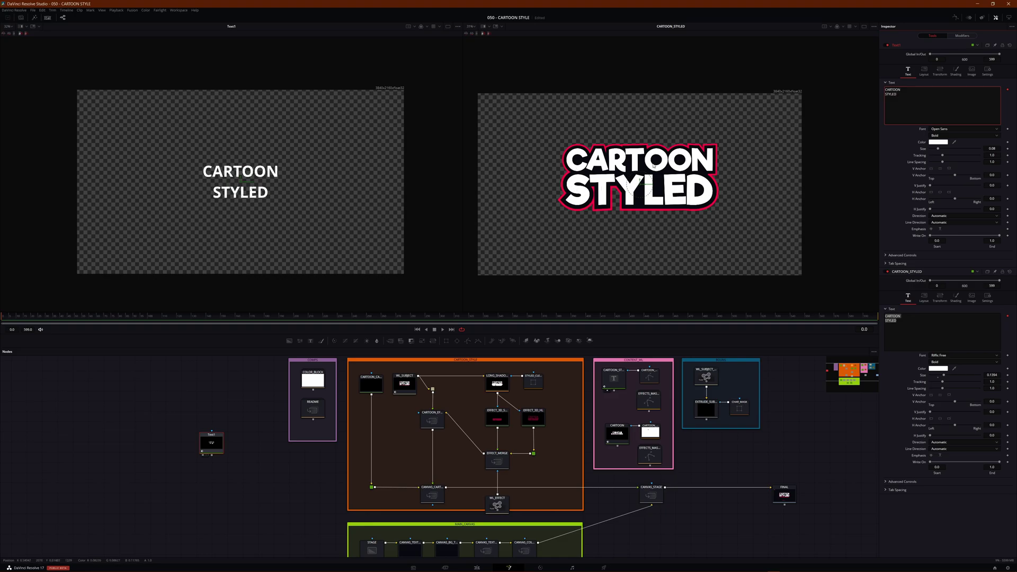
left_click(949, 130)
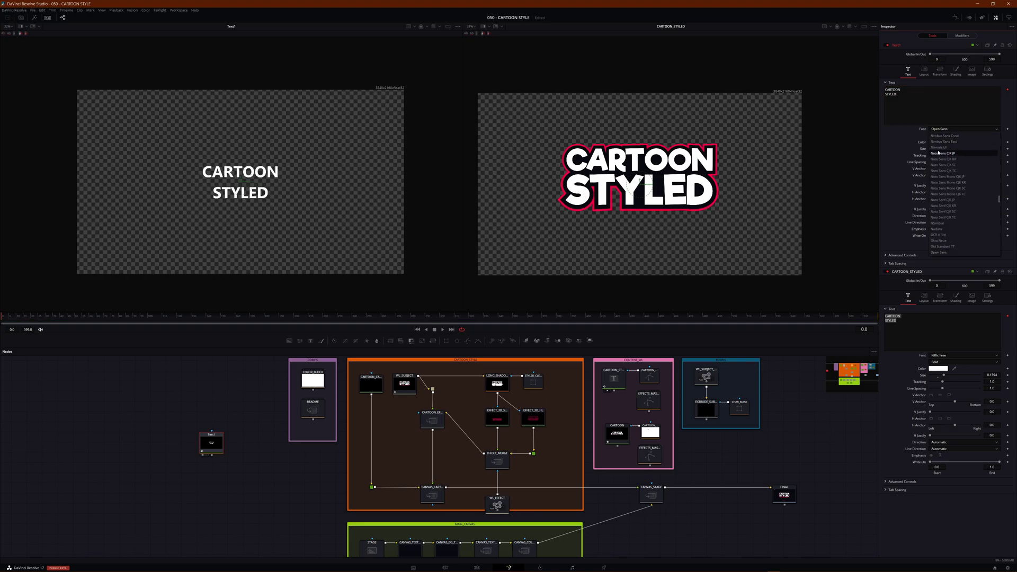
left_click(945, 129)
left_click(944, 129)
scroll(948, 134, "up", 6)
scroll(947, 133, "down", 10)
scroll(939, 149, "down", 3)
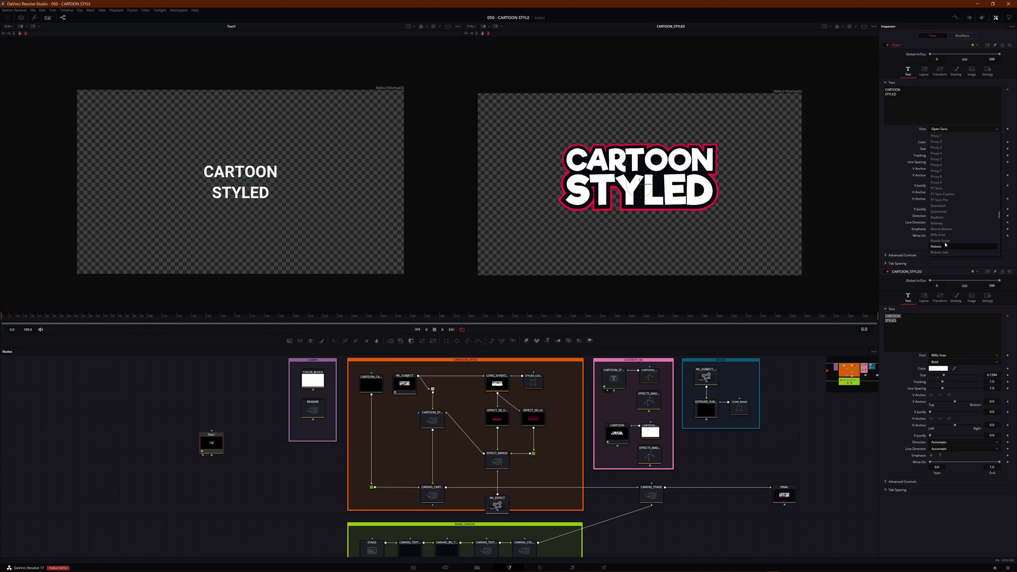
left_click(937, 234)
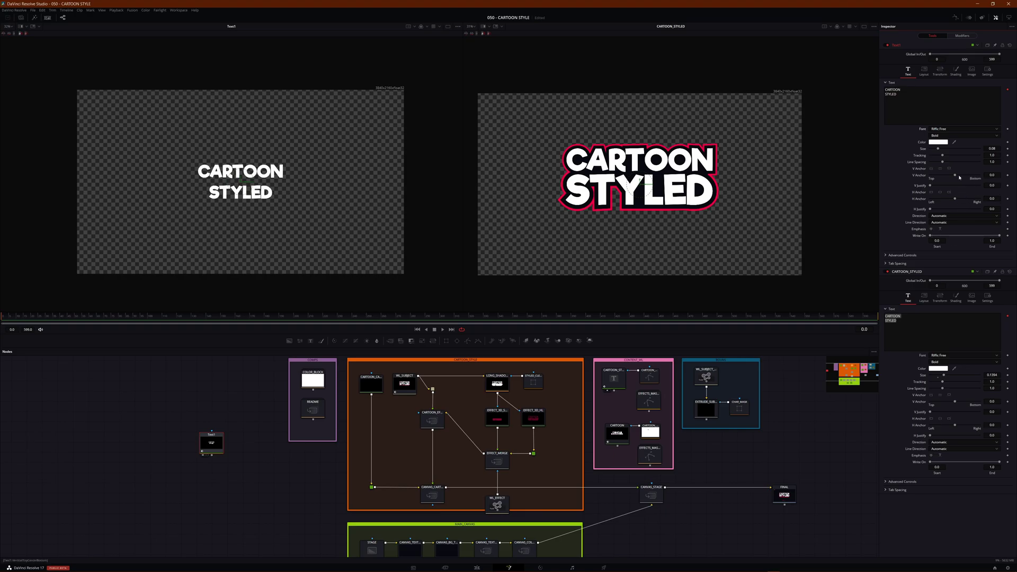
Try shifting the new text's vertical anchor towards the top and undo it.
left_click_drag(955, 175, 946, 175)
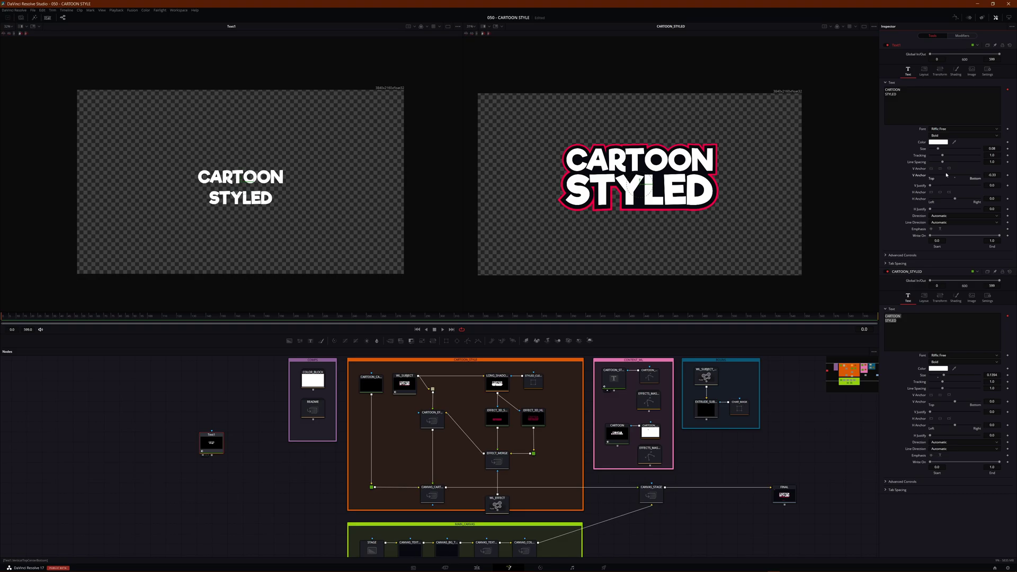
key("ctrl+z")
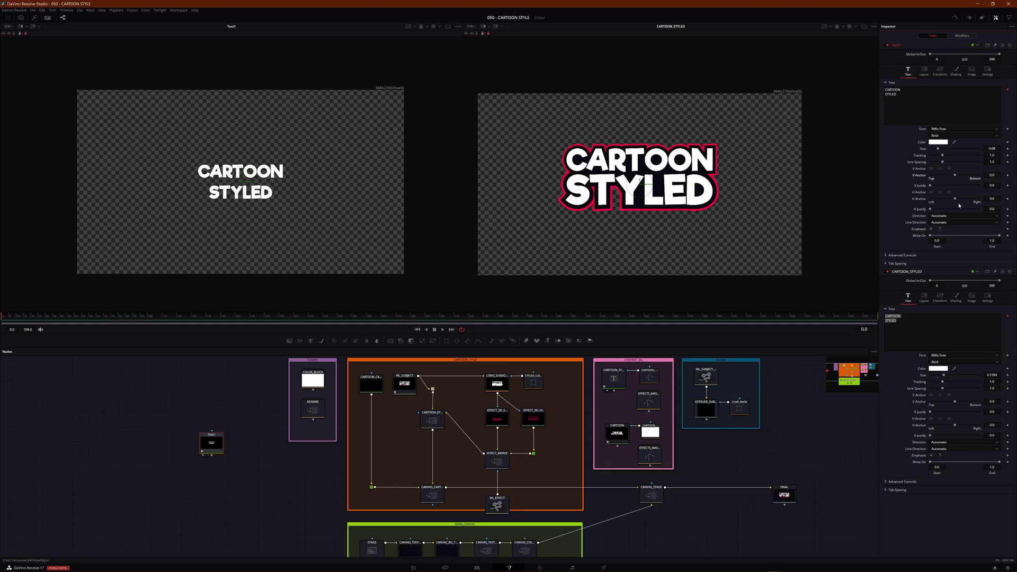
Check the new text's layout and transform settings and tighten its line spacing to 0.758.
left_click(924, 71)
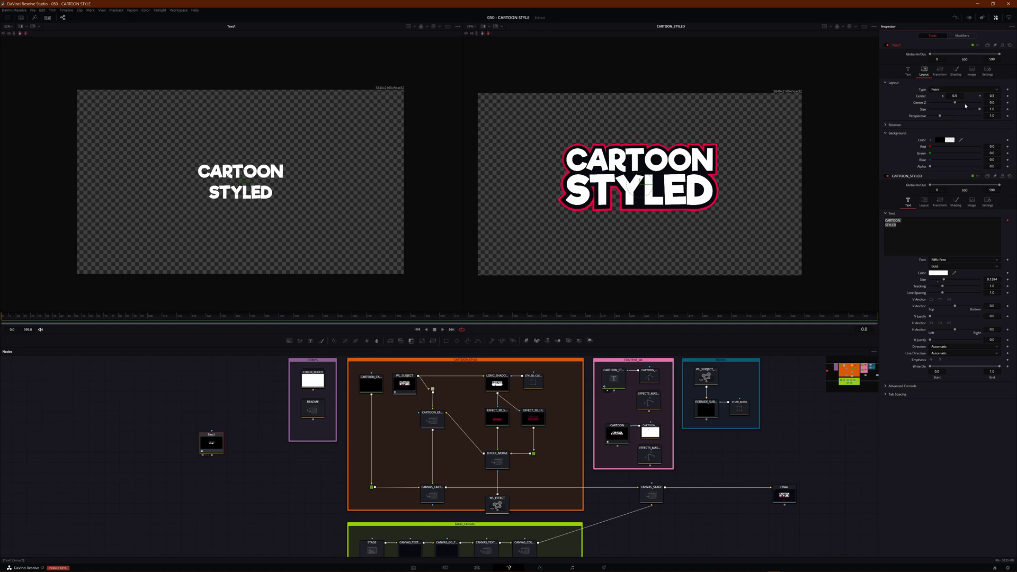
left_click(938, 71)
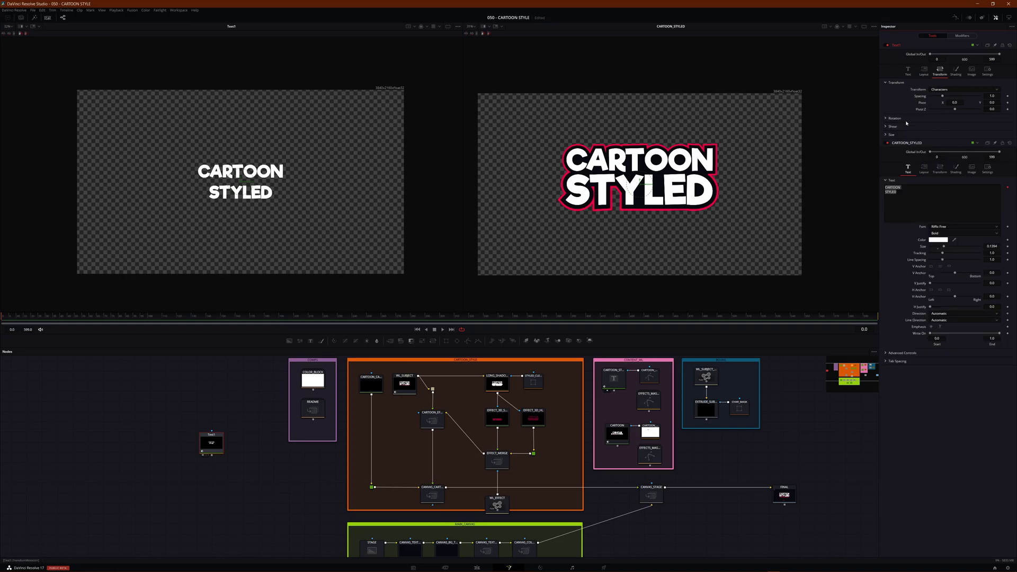
left_click(908, 72)
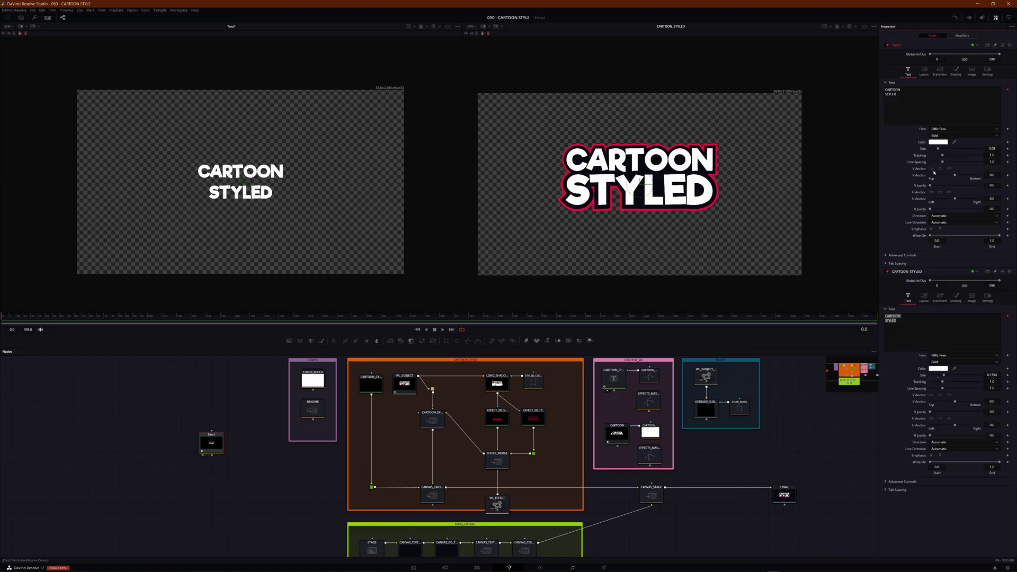
left_click_drag(942, 162, 941, 162)
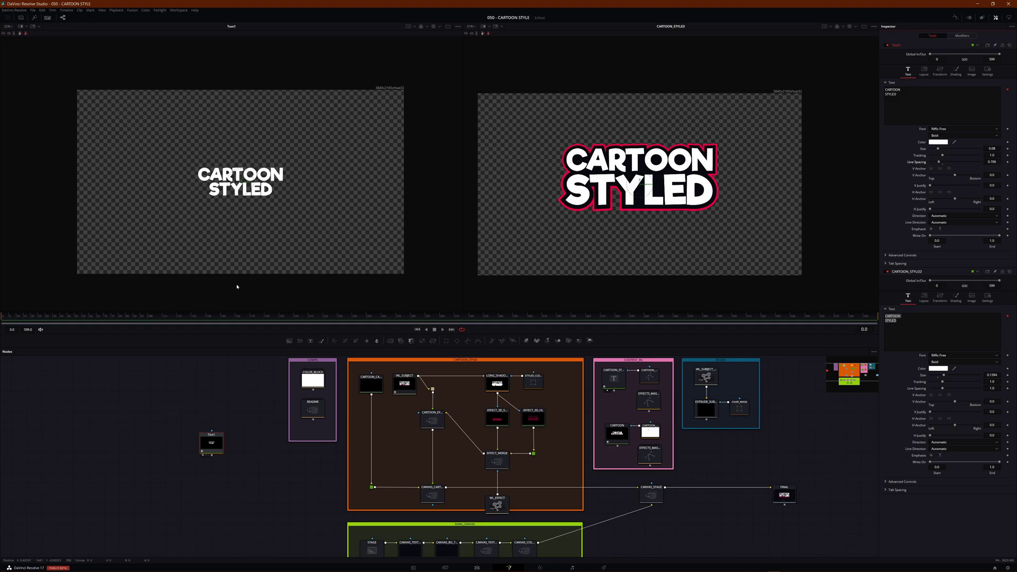
Inspect the new CARTOON STYLED lettering up close and check its shading settings and text field options.
scroll(275, 210, "up", 5)
left_click_drag(275, 209, 281, 212)
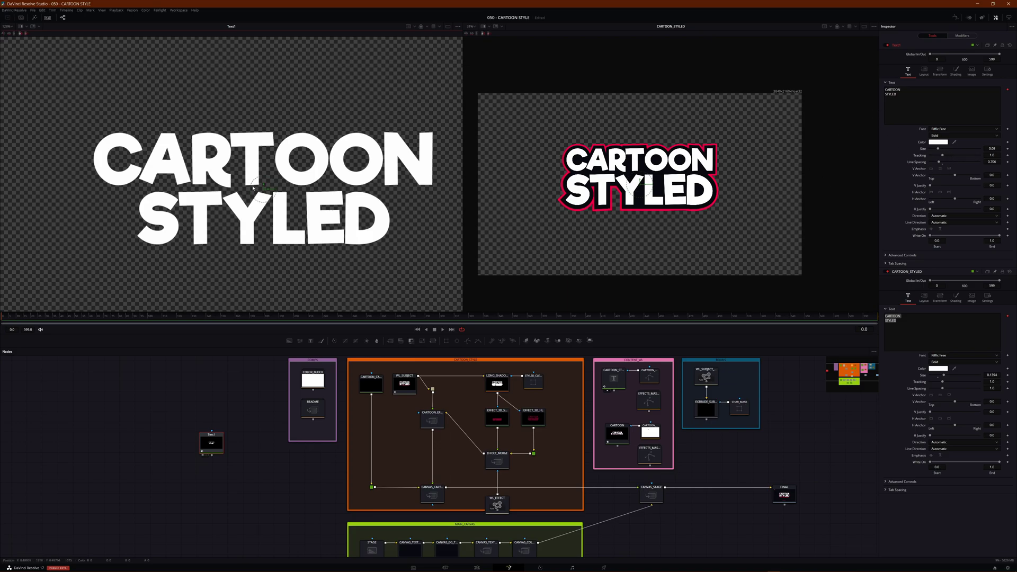
scroll(295, 187, "down", 2)
left_click_drag(300, 169, 275, 186)
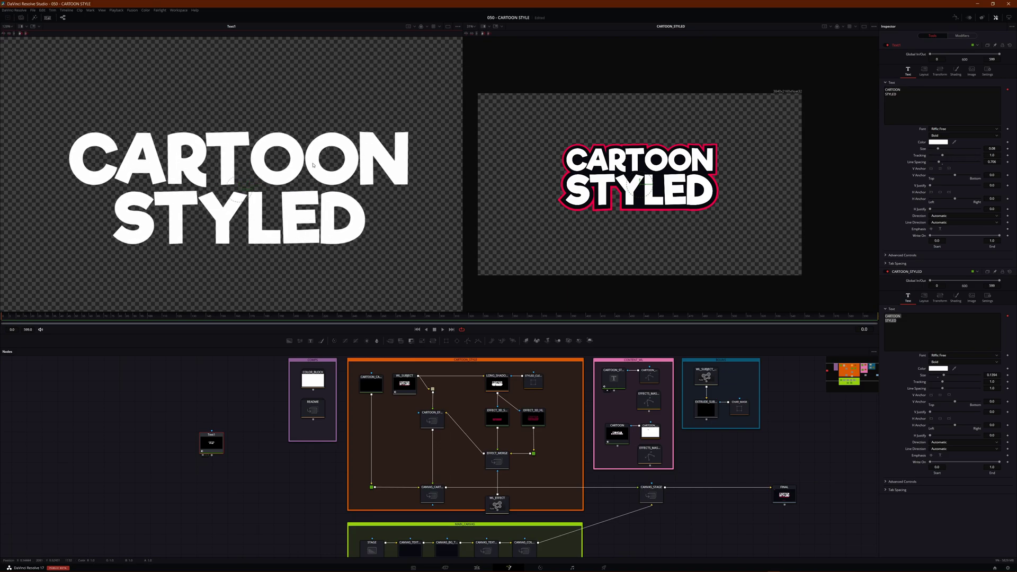
left_click(951, 73)
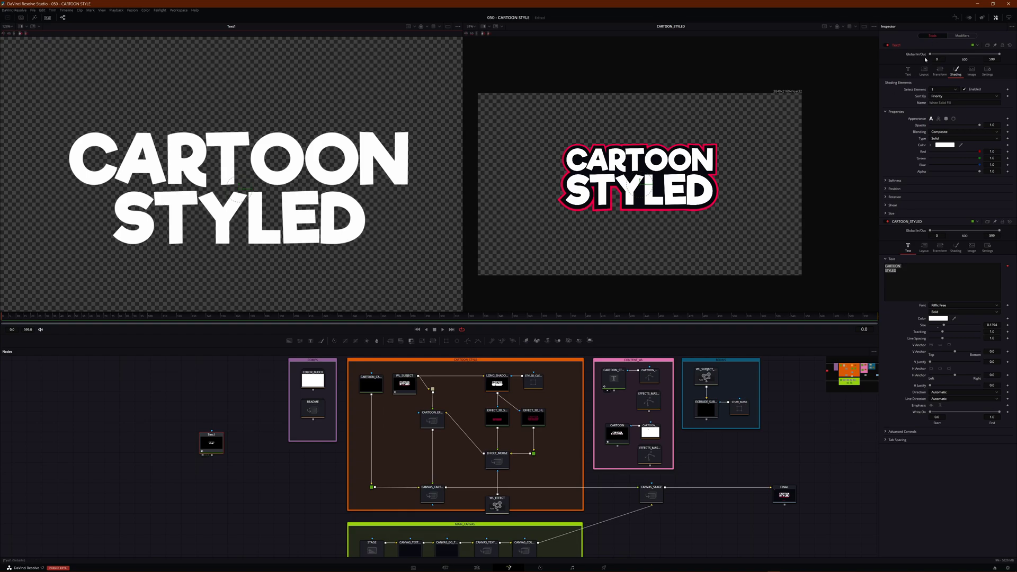
left_click(908, 71)
right_click(896, 97)
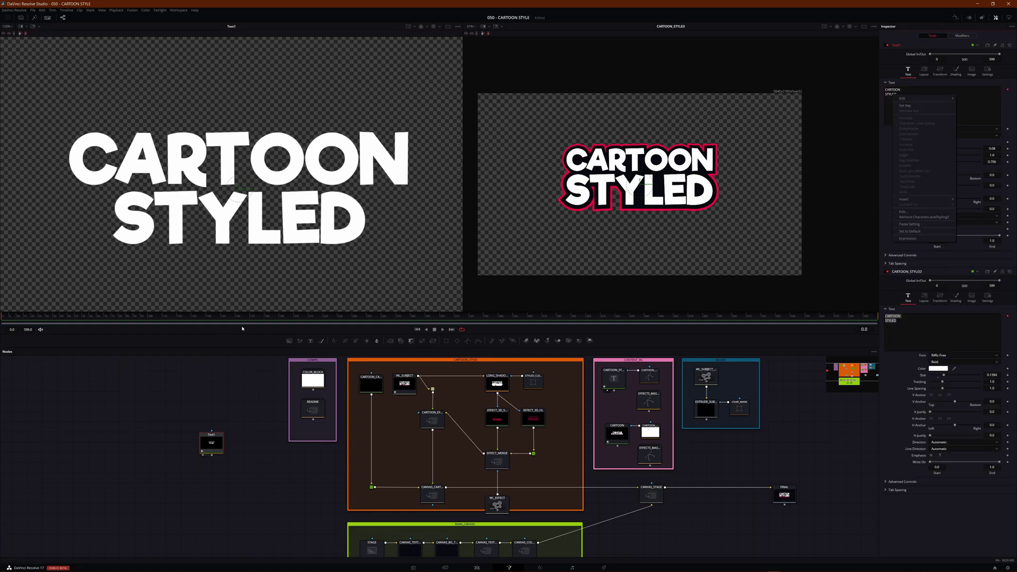
Select the characters of the word STYLED in the viewer and open the text's Character Level Styling modifier.
left_click(404, 256)
left_click_drag(405, 258, 40, 188)
scroll(364, 187, "up", 6)
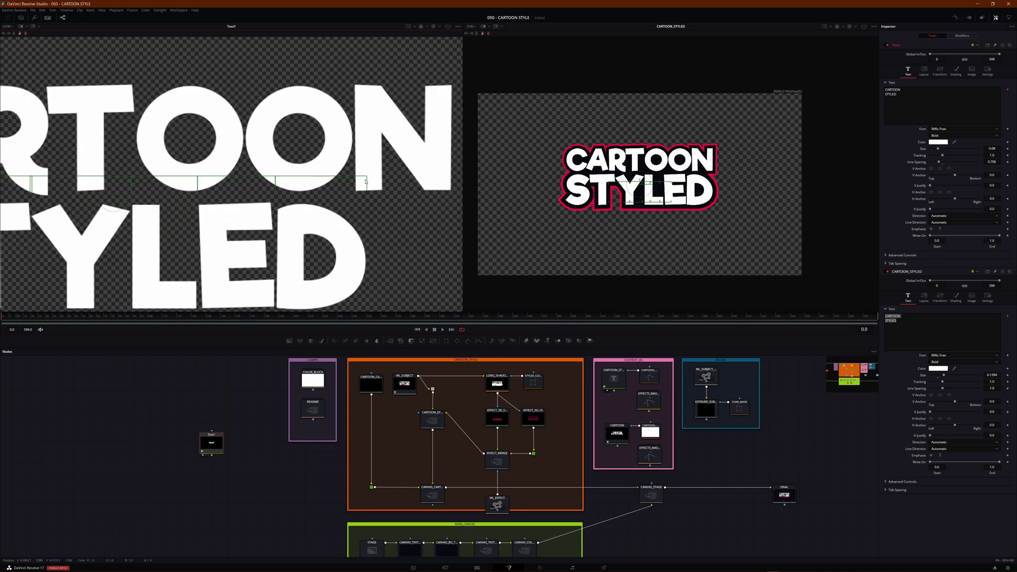
scroll(144, 181, "down", 5)
scroll(275, 183, "up", 2)
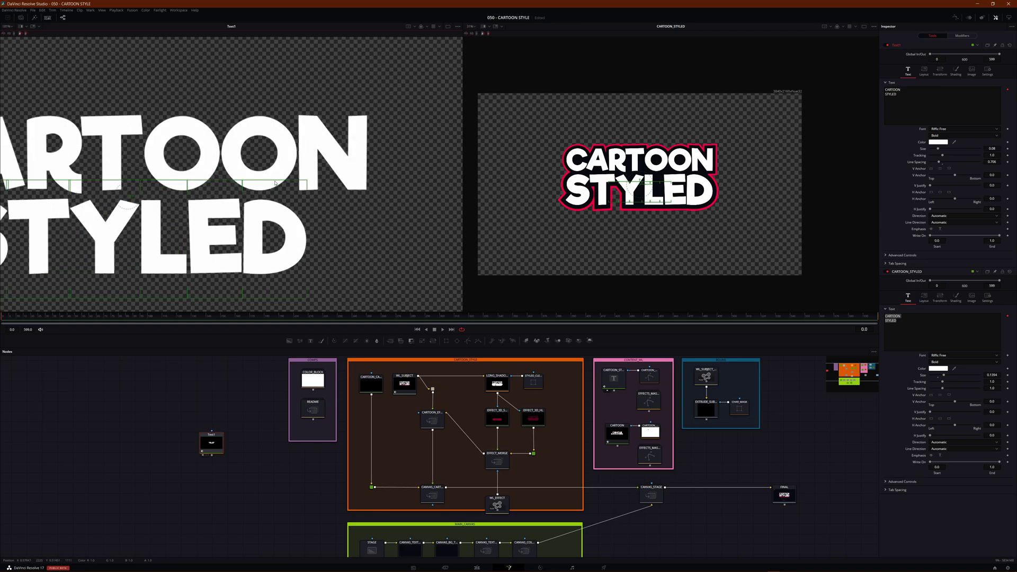
scroll(270, 147, "down", 1)
left_click_drag(176, 175, 231, 197)
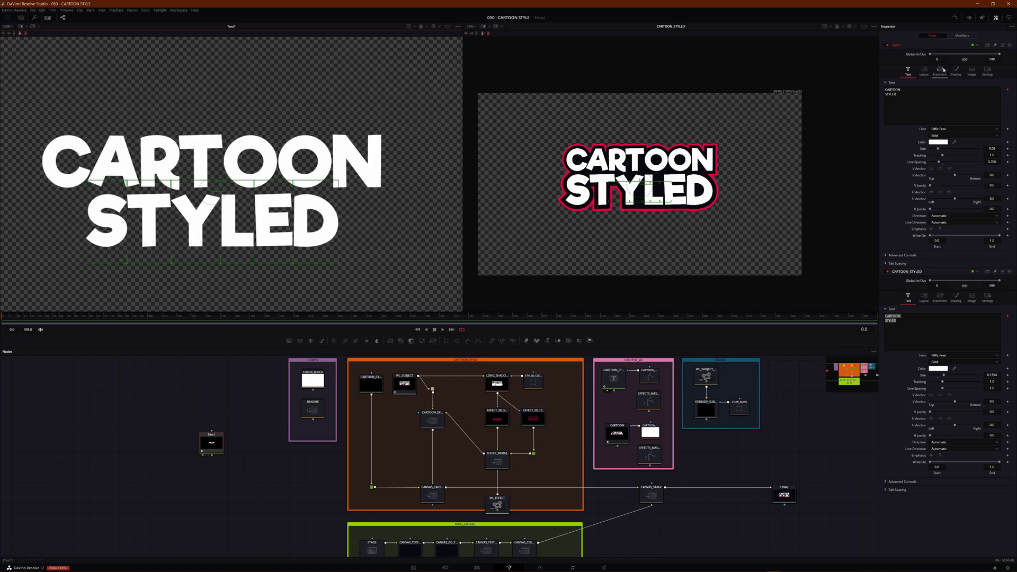
left_click(963, 37)
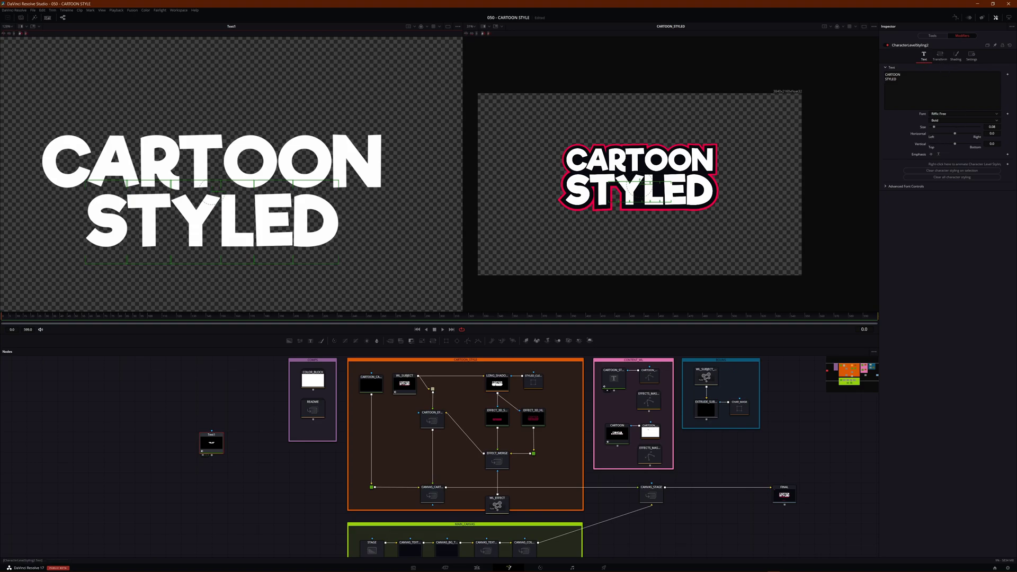
Review the modifier's transform settings, trying the Words mode and switching back to Characters.
left_click(939, 56)
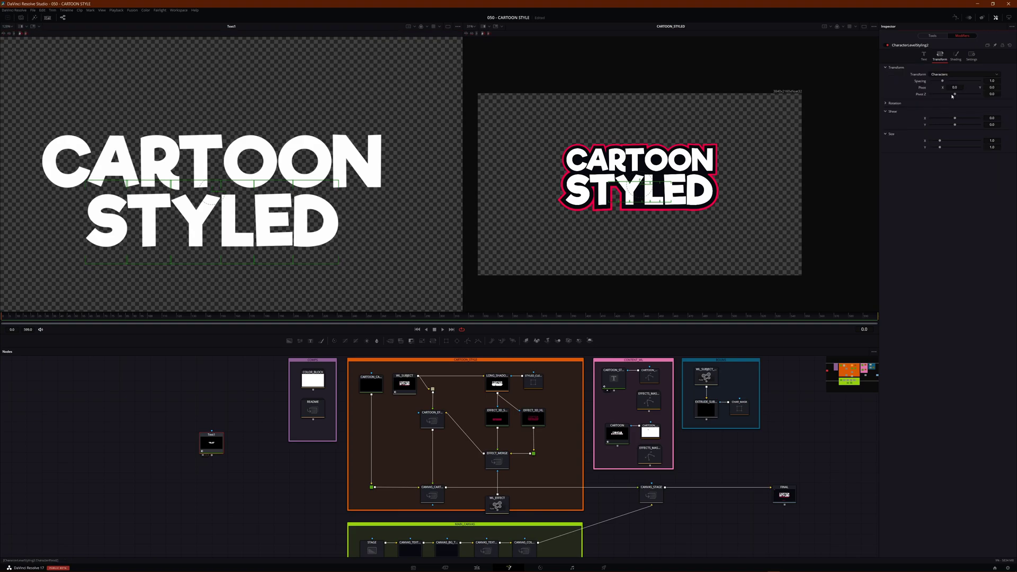
left_click_drag(943, 81, 936, 81)
left_click(942, 74)
left_click(943, 88)
left_click(943, 74)
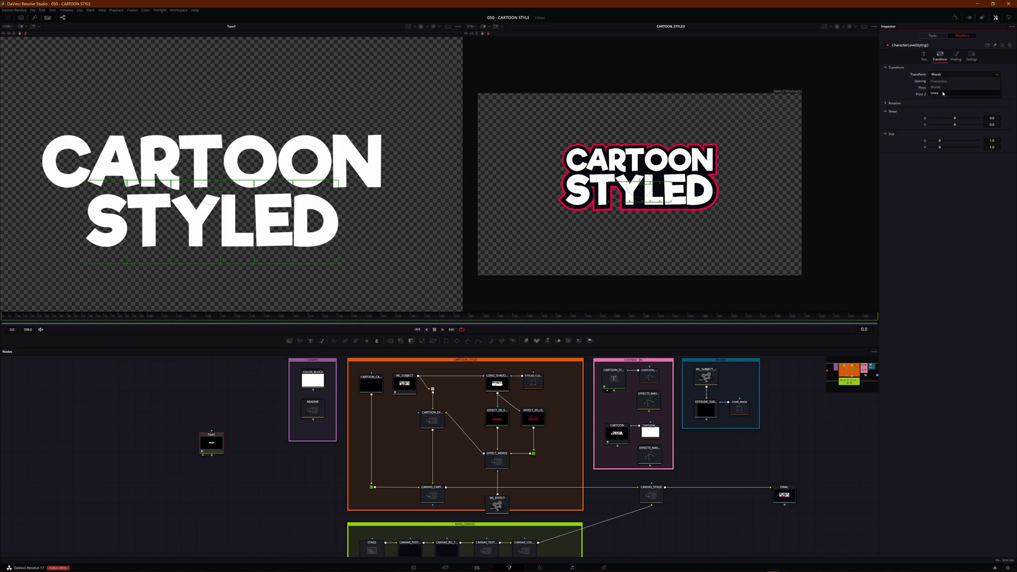
left_click(938, 81)
left_click(940, 75)
left_click(939, 82)
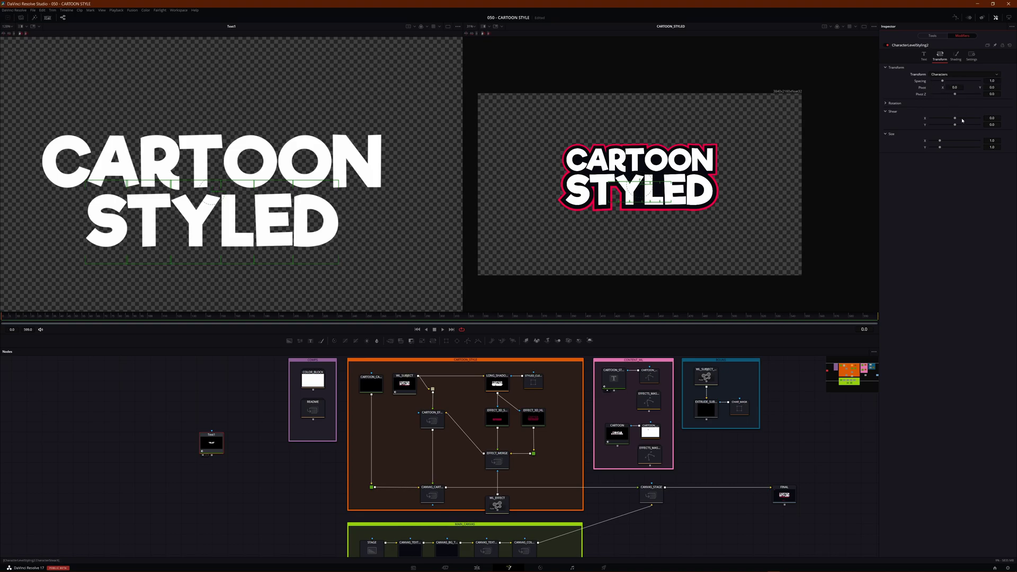
Examine the modifier's shading settings, including softness, position and size, and return to its text settings.
left_click(955, 55)
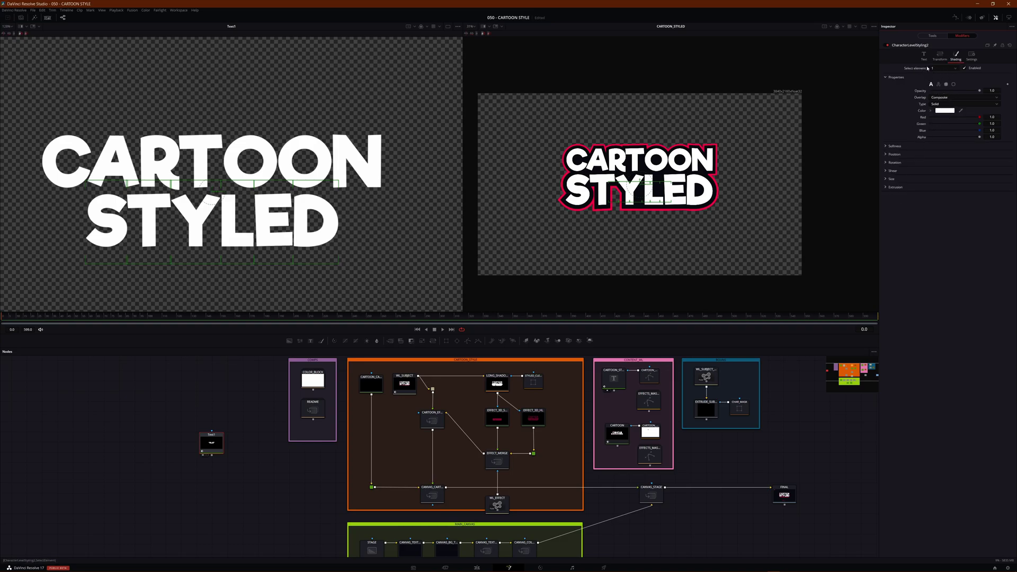
left_click(886, 146)
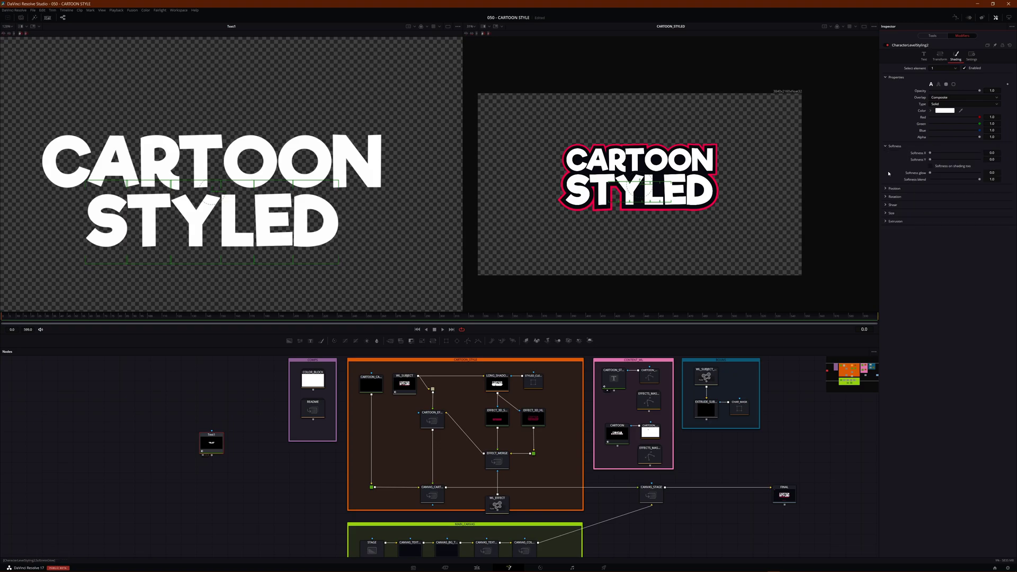
left_click(886, 188)
left_click(891, 250)
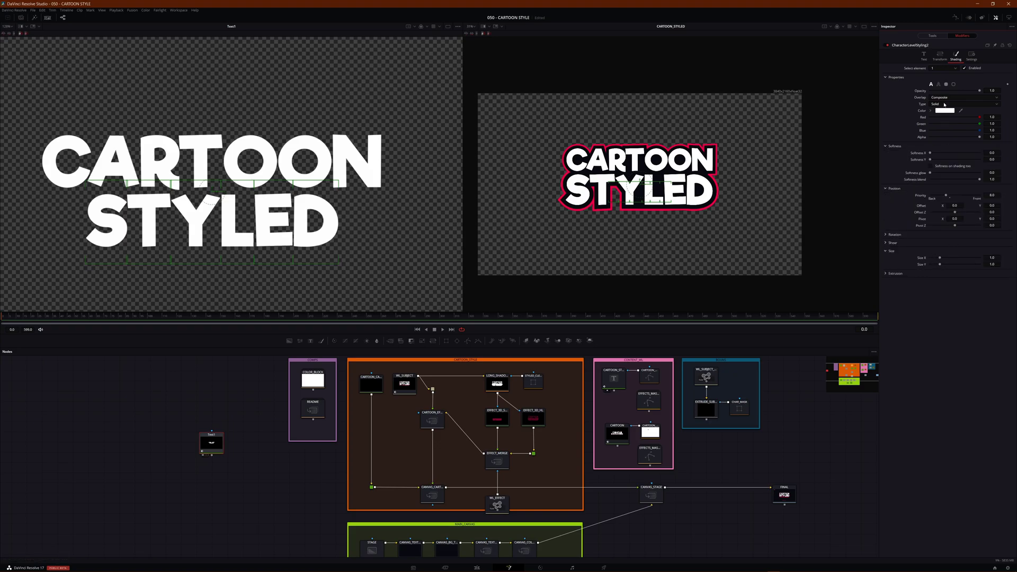
left_click(923, 55)
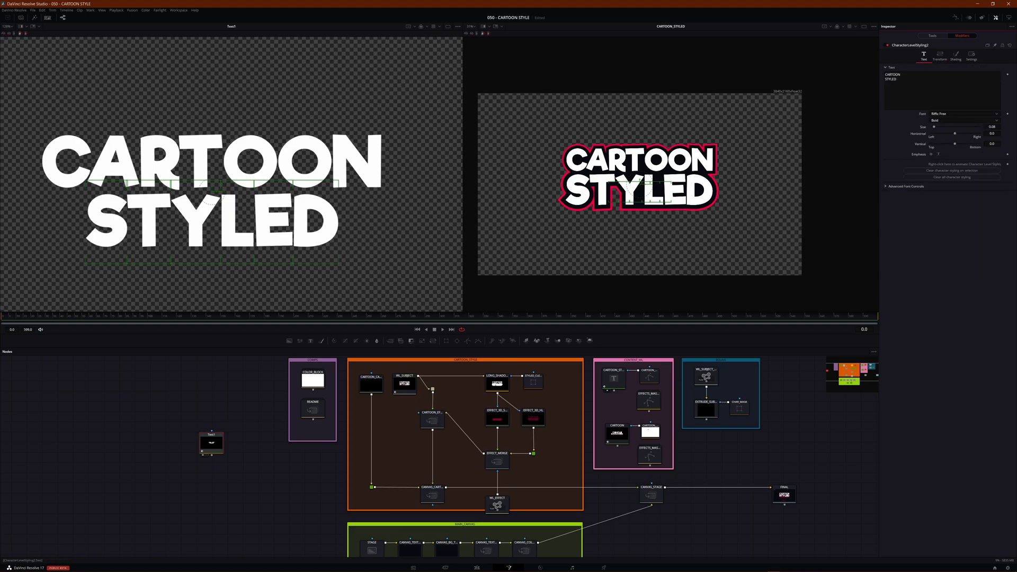
Enlarge the selected word STYLED to a size of about 0.107 and reposition the new text's node in empty graph space.
left_click_drag(992, 127, 1006, 127)
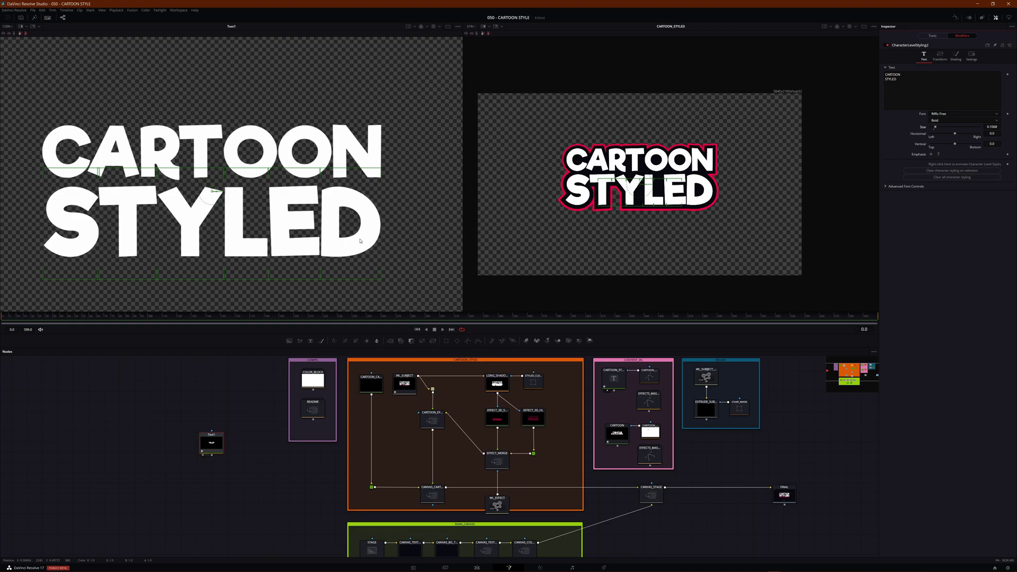
left_click(200, 383)
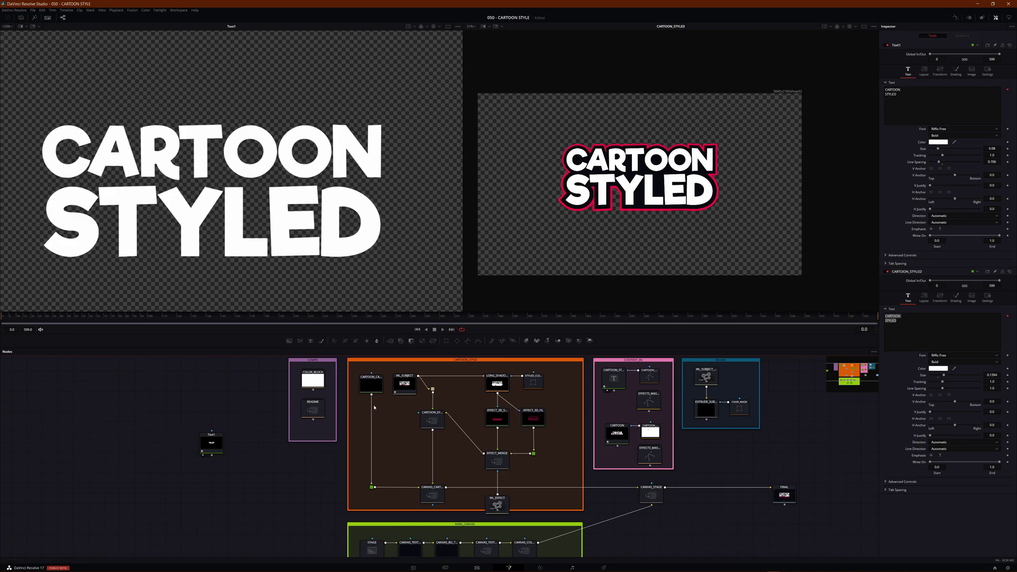
left_click_drag(216, 451, 182, 419)
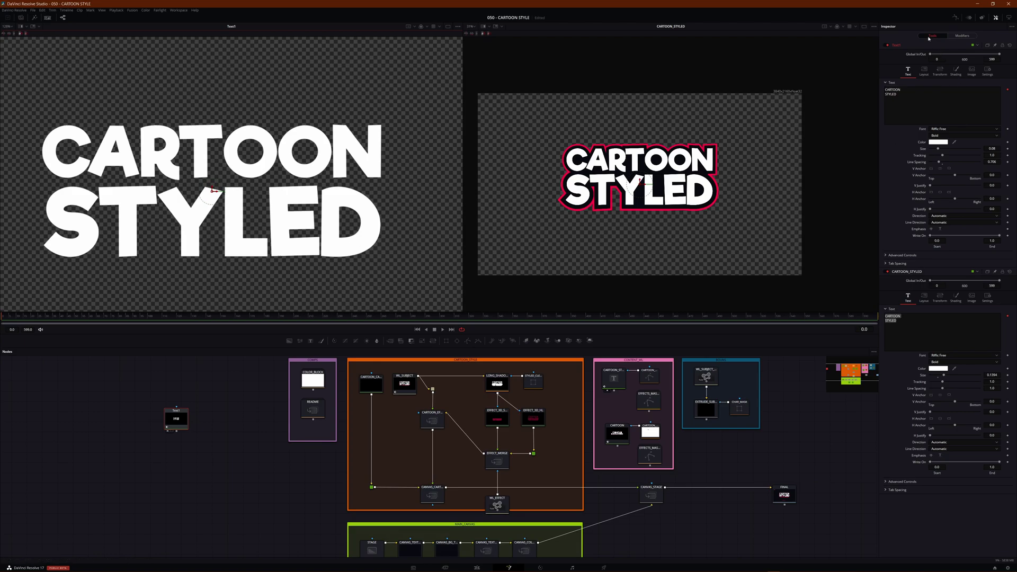
Enable shading element 2 on the new text to add an outline.
left_click(956, 72)
left_click(942, 89)
left_click(935, 102)
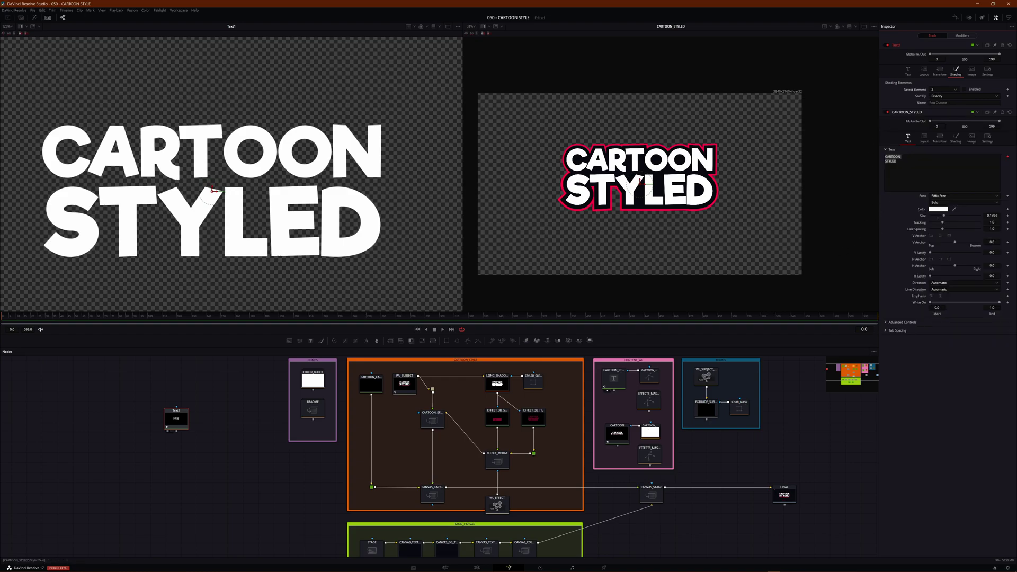
left_click(964, 89)
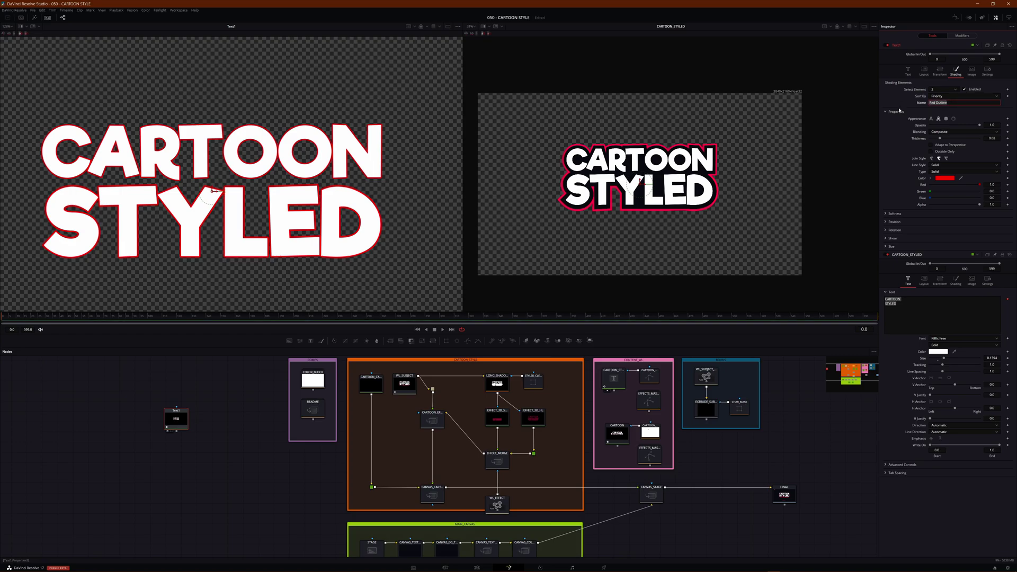
Rename shading element 1 as Main Text and shading element 2 as Outline.
left_click(939, 89)
left_click(935, 97)
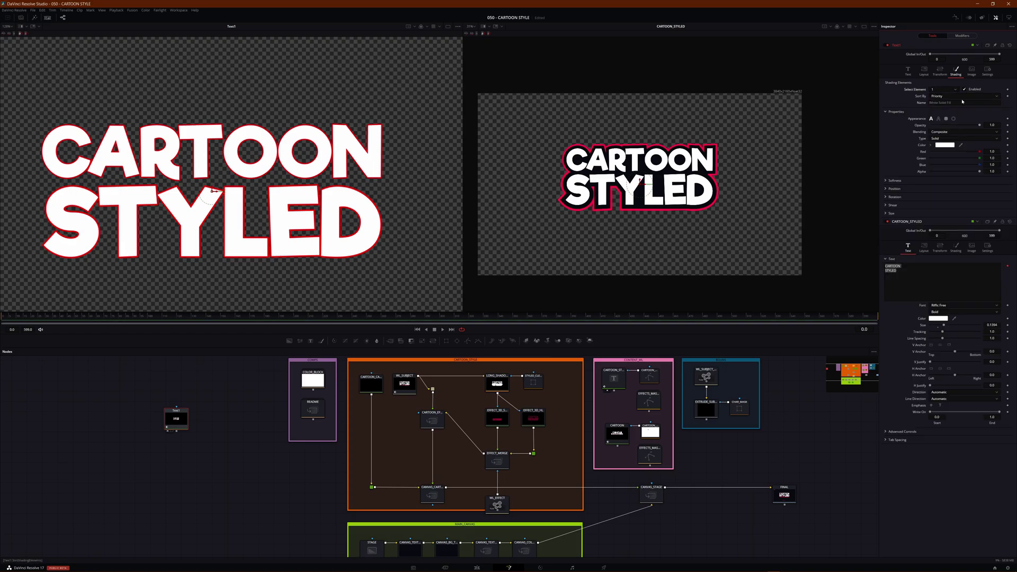
left_click_drag(960, 103, 859, 98)
type("Main Te")
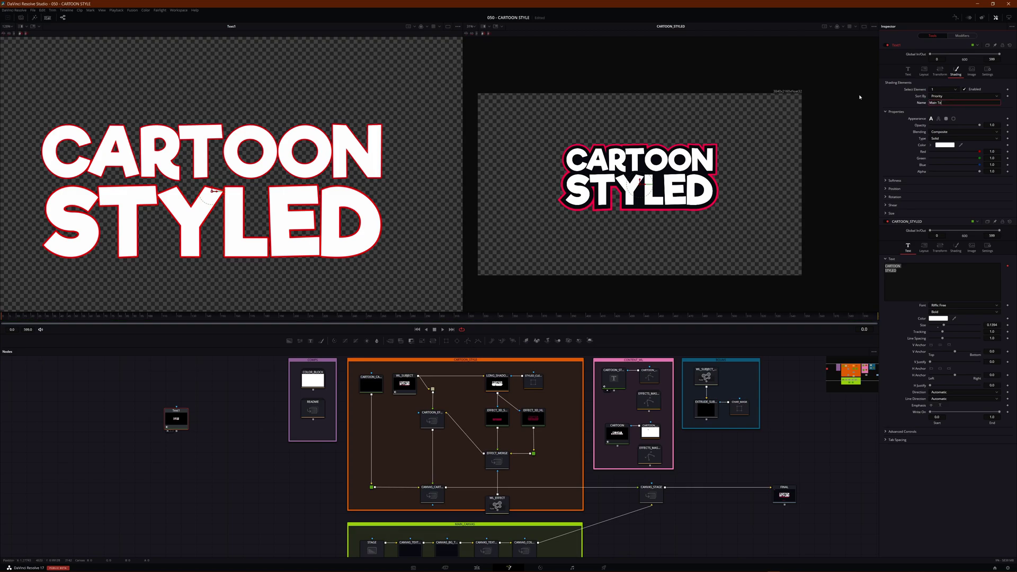
type("xt")
left_click(942, 89)
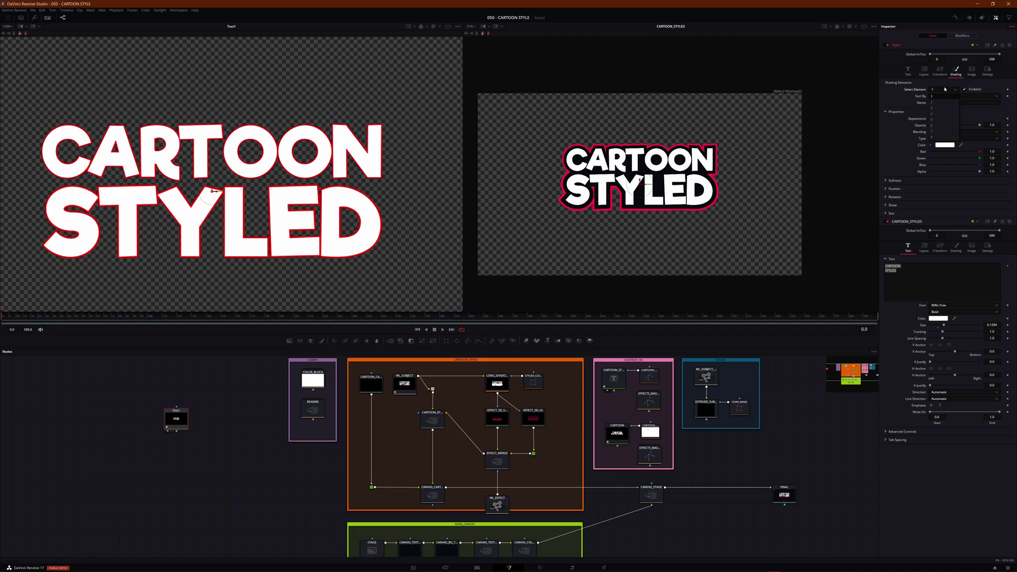
left_click(937, 104)
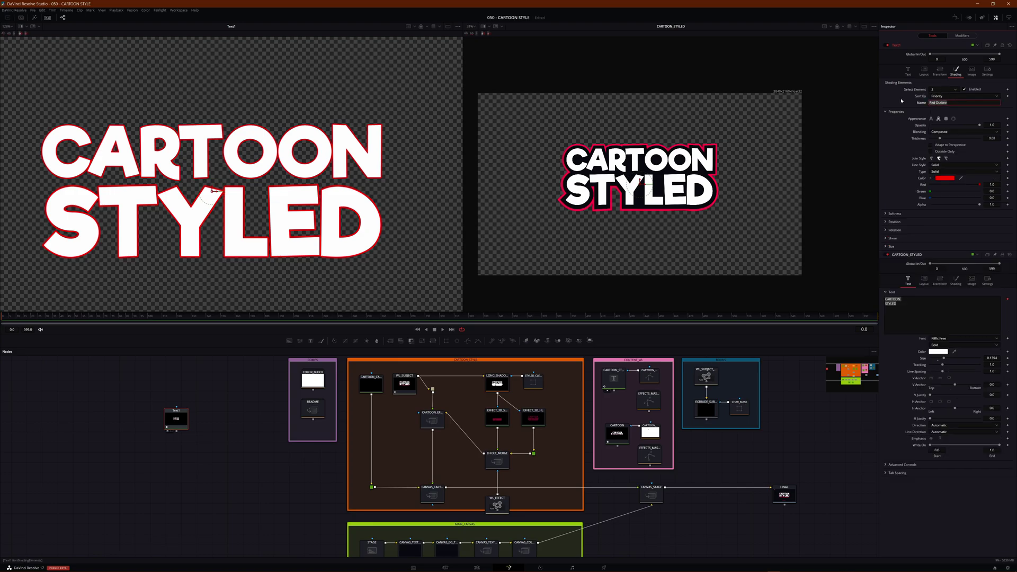
type("Outline")
Compare the new text with the finished title and sample the title's dark outline color for the Outline element.
scroll(618, 180, "up", 5)
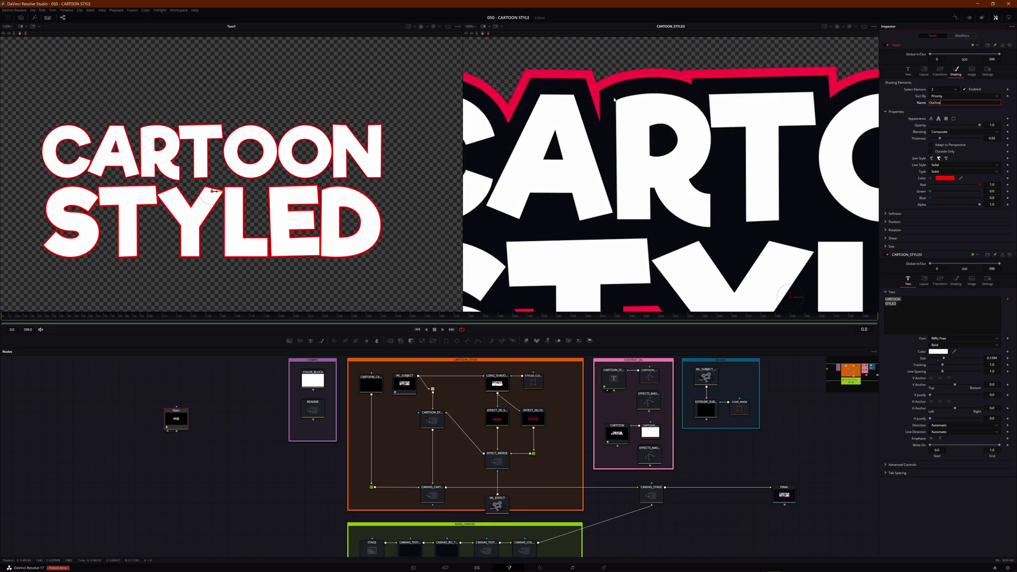
scroll(676, 145, "down", 3)
left_click_drag(727, 157, 687, 144)
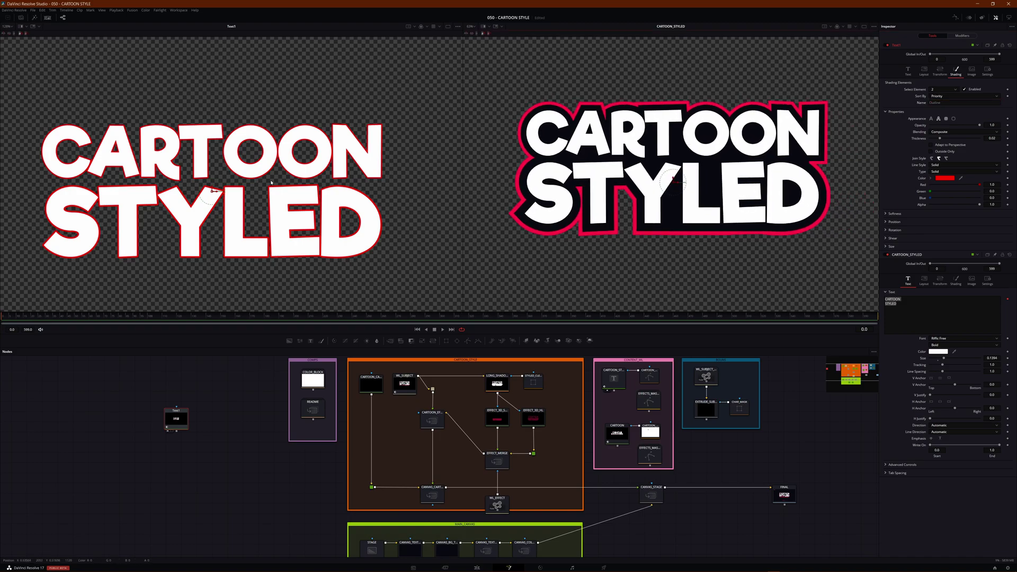
scroll(271, 182, "down", 1)
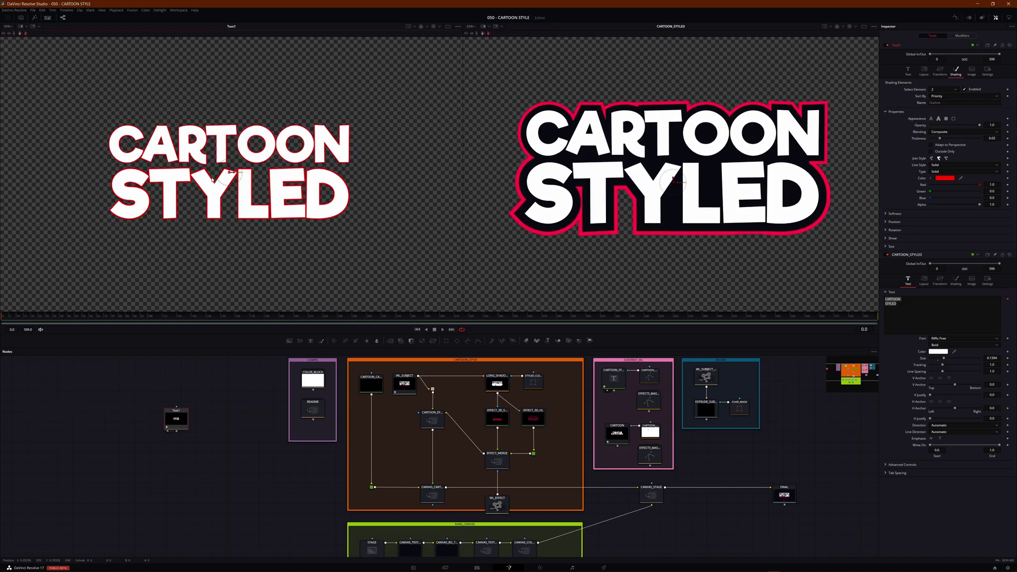
scroll(207, 169, "up", 1)
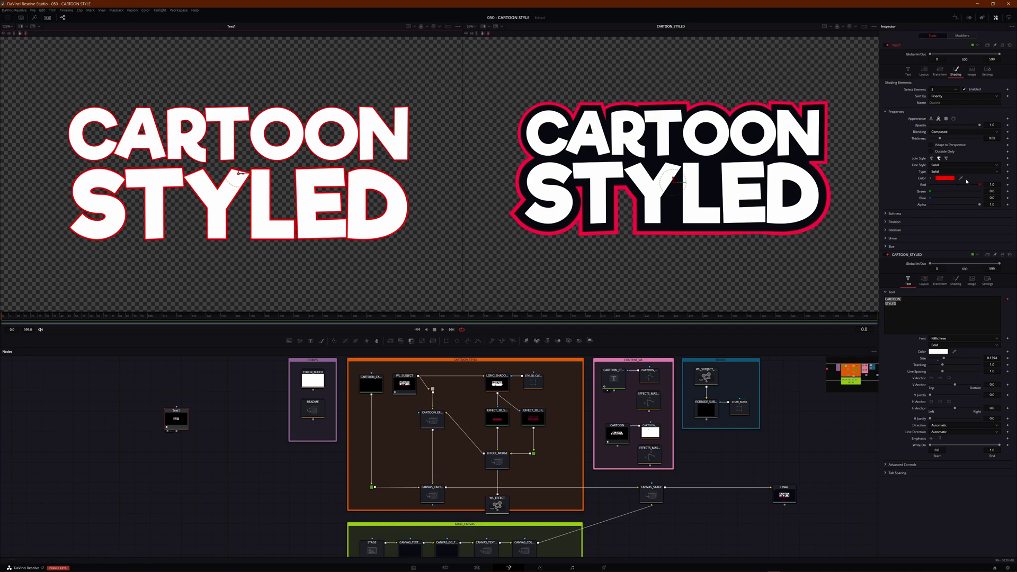
scroll(585, 458, "down", 1)
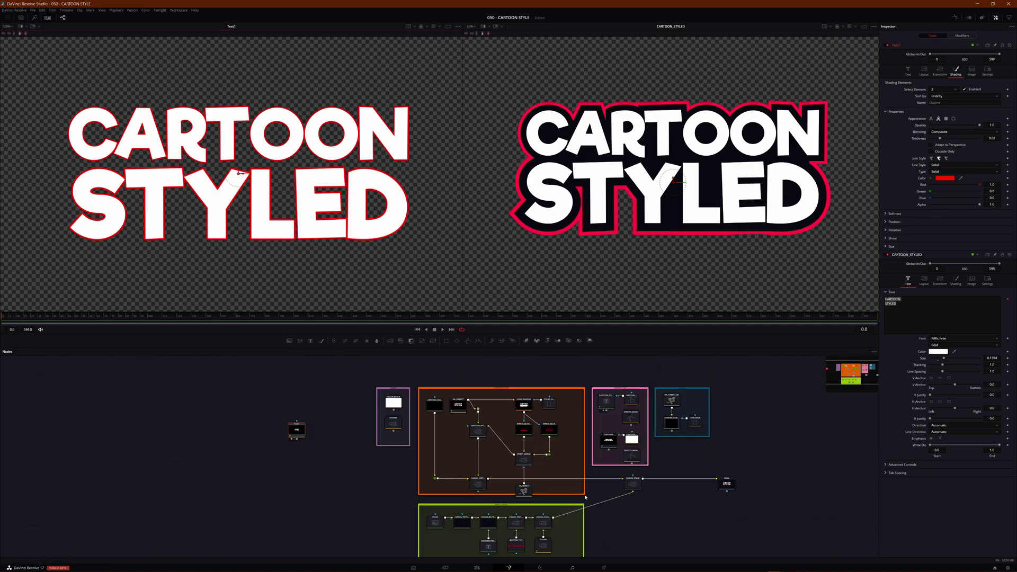
scroll(582, 494, "up", 1)
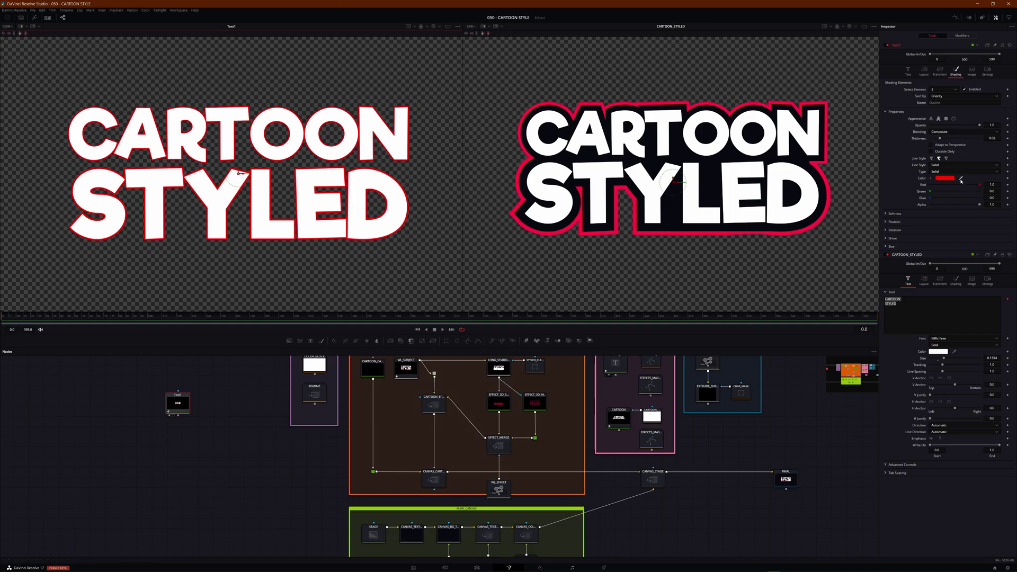
left_click_drag(961, 182, 679, 149)
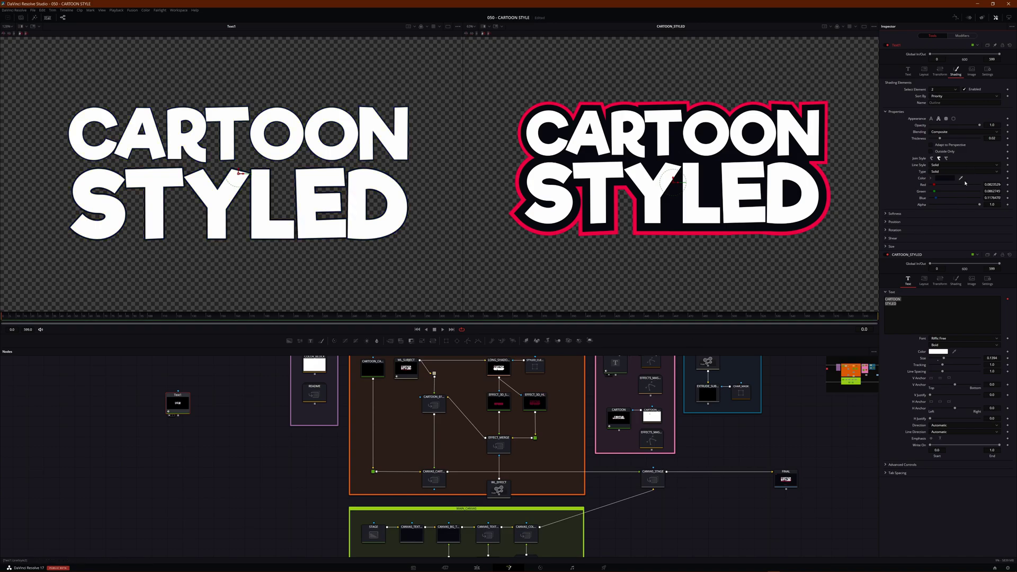
Switch the outline to the third join style and raise its thickness to about 0.1.
left_click(947, 158)
left_click_drag(940, 139, 978, 137)
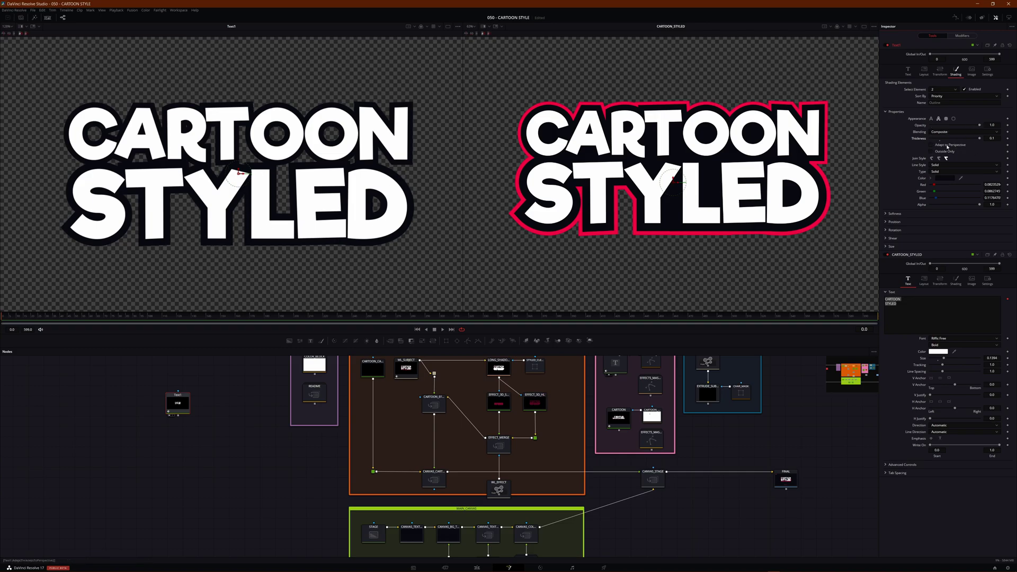
left_click_drag(979, 140, 1004, 141)
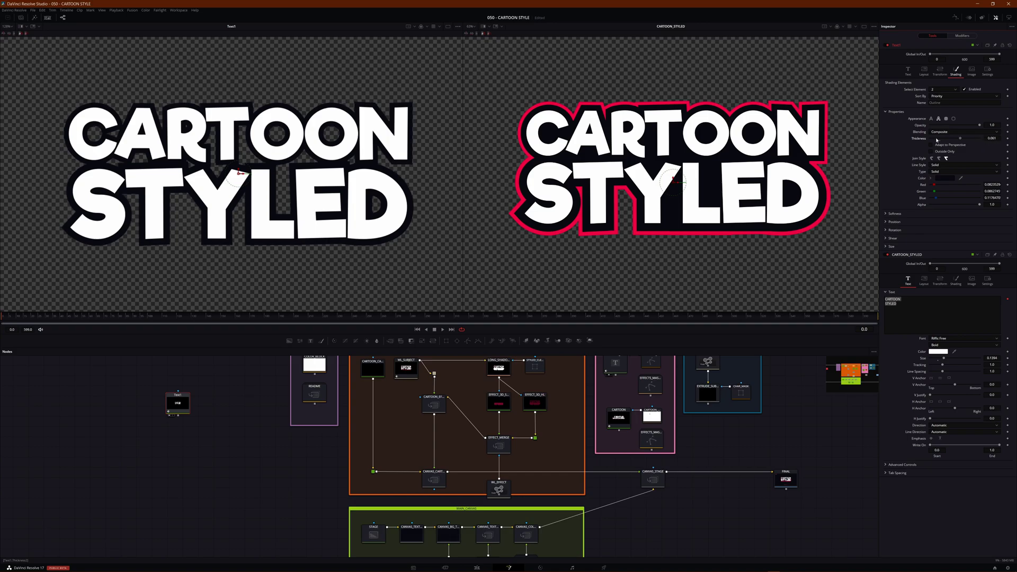
Set the outline's thickness to 1.
left_click(993, 138)
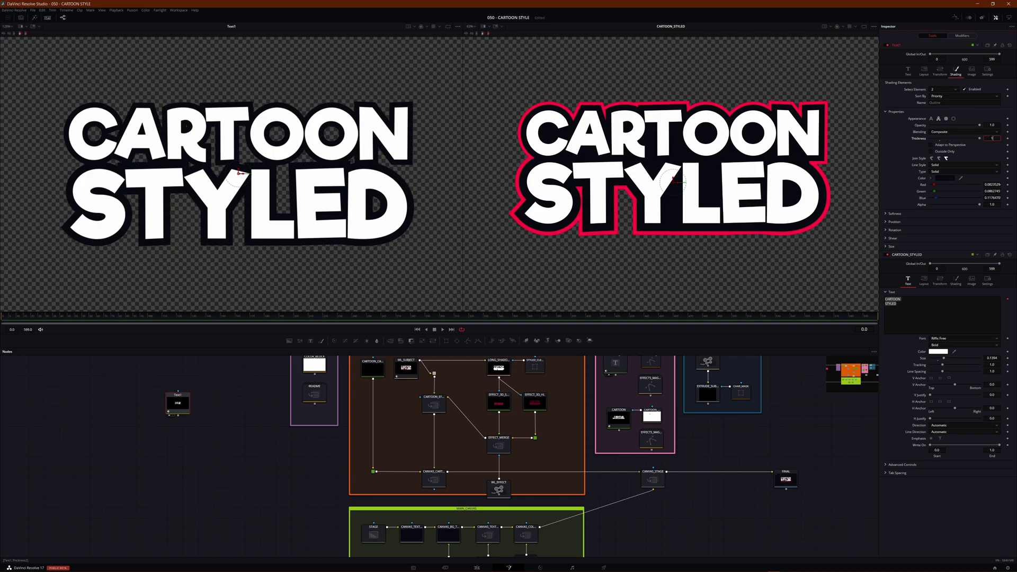
type("1")
key("Tab")
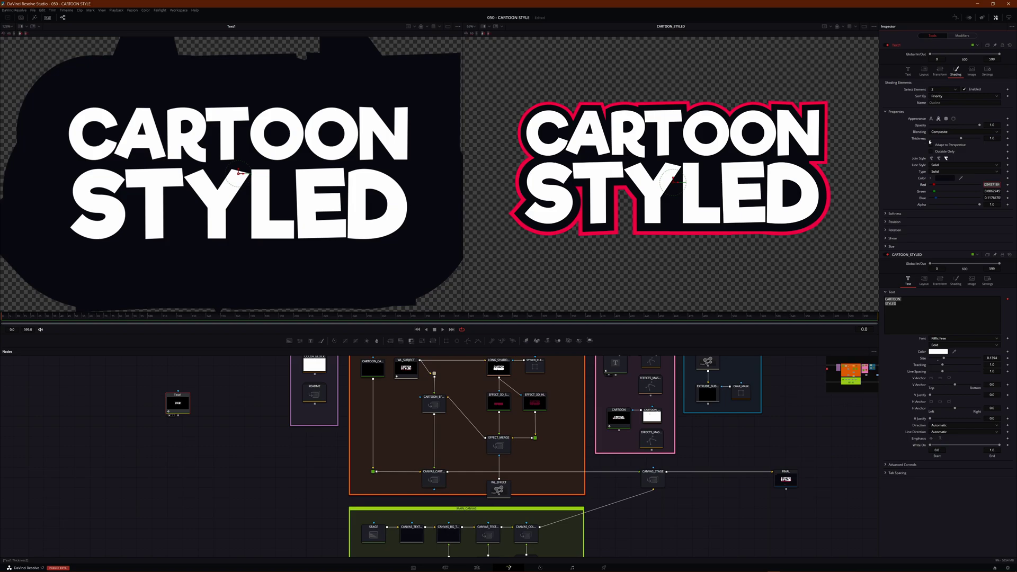
Reduce the dark outline's thickness to about 0.15 and enable shading element 3.
left_click_drag(960, 139, 935, 138)
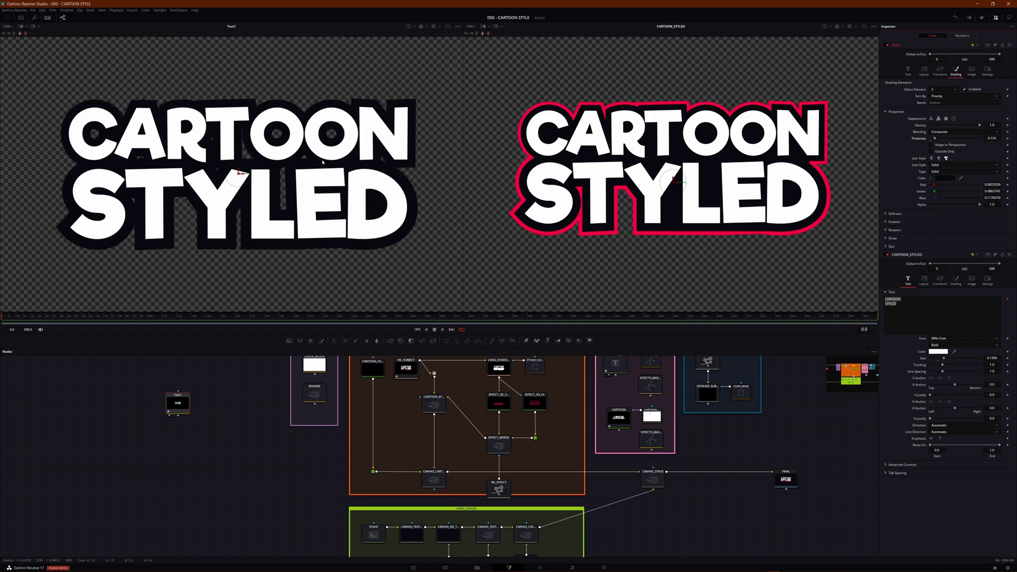
left_click(936, 90)
left_click(937, 108)
left_click(964, 89)
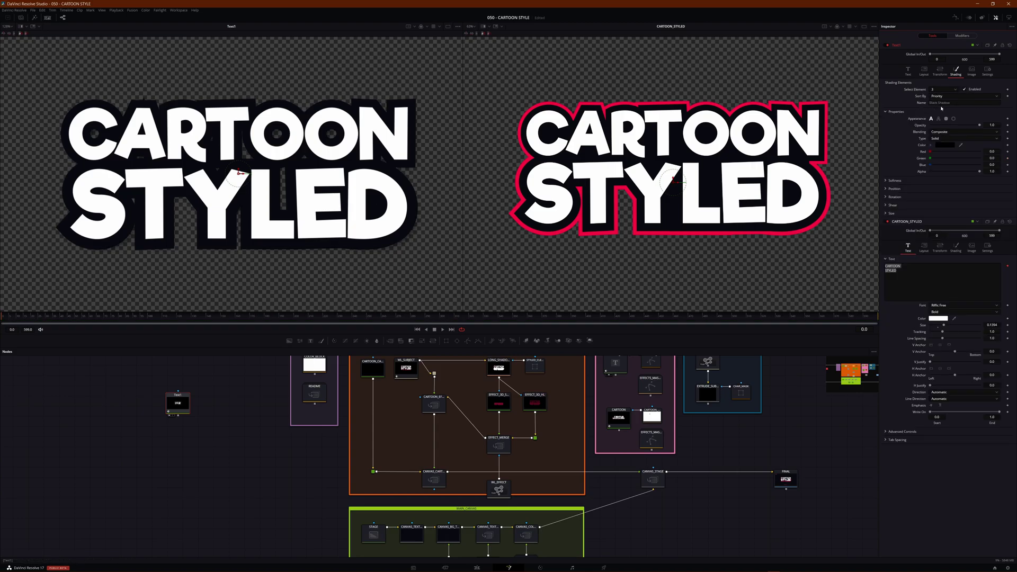
Rename shading element 3 as Outline Pink.
left_click(961, 103)
key("ctrl+a")
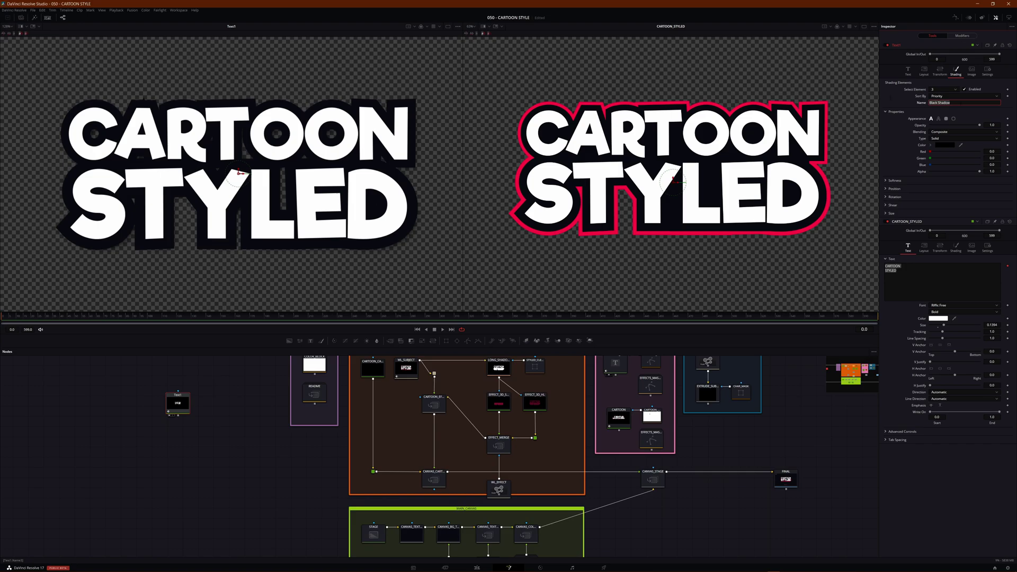
type("Outl")
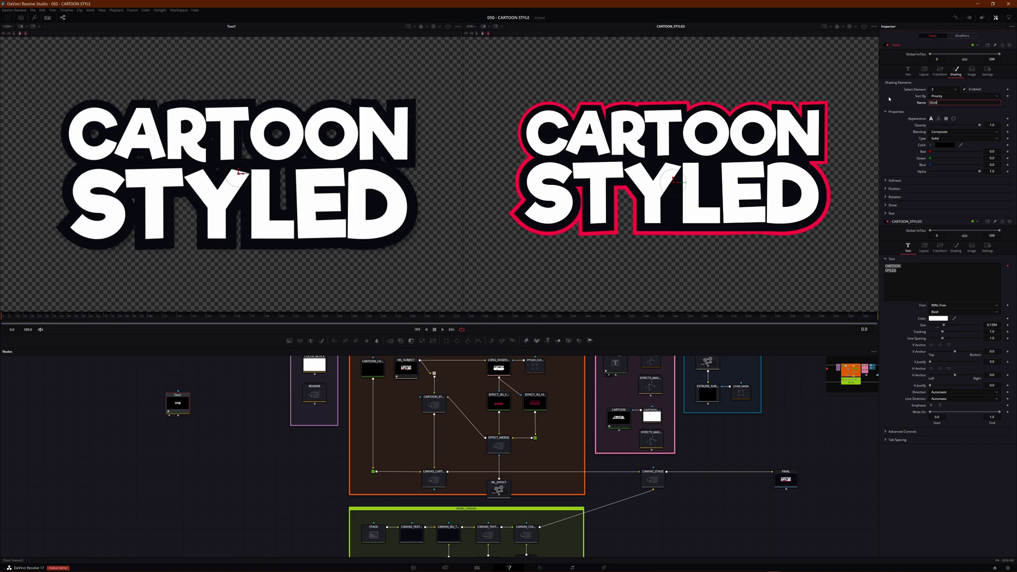
key("BackSpace")
key("BackSpace")
key("BackSpace")
key("BackSpace")
type("Putline")
key("BackSpace")
key("BackSpace")
key("BackSpace")
key("BackSpace")
key("BackSpace")
key("BackSpace")
key("BackSpace")
type("Out")
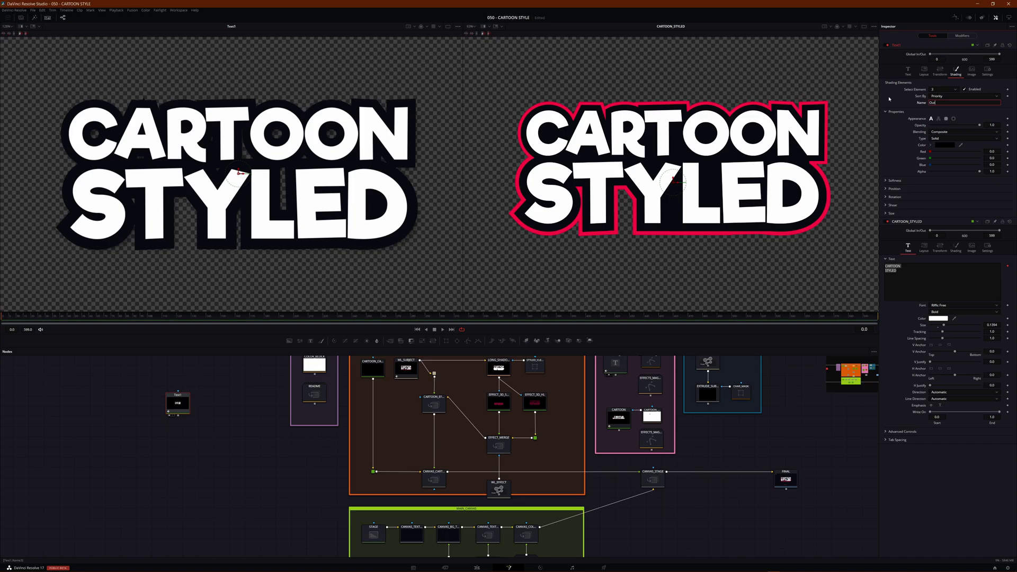
type("line Pink")
Give Outline Pink the outline appearance and sample its color from the finished title's pink border.
left_click(938, 120)
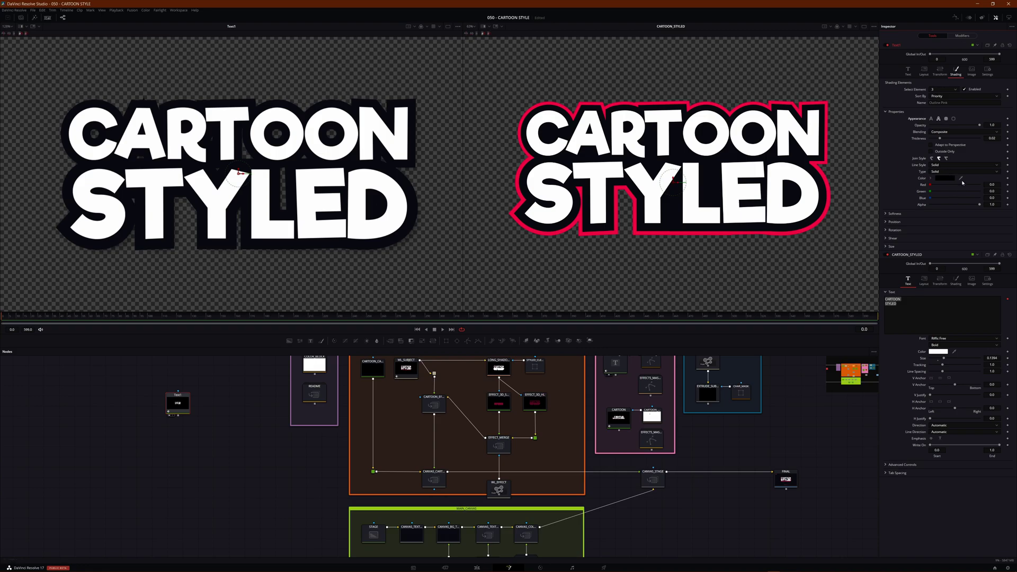
left_click_drag(960, 178, 778, 102)
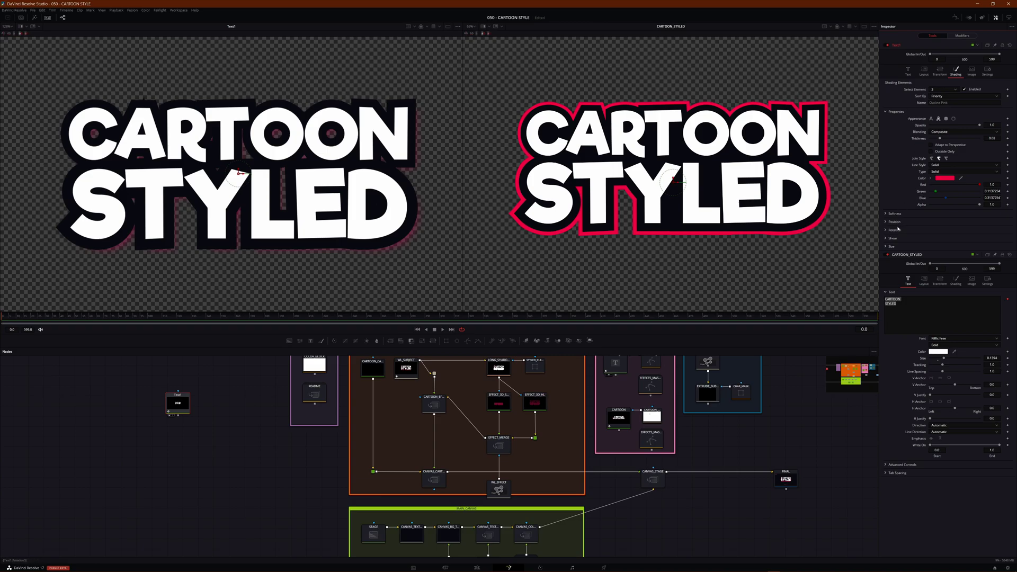
Set Outline Pink's X and Y softness to 0.
left_click(886, 214)
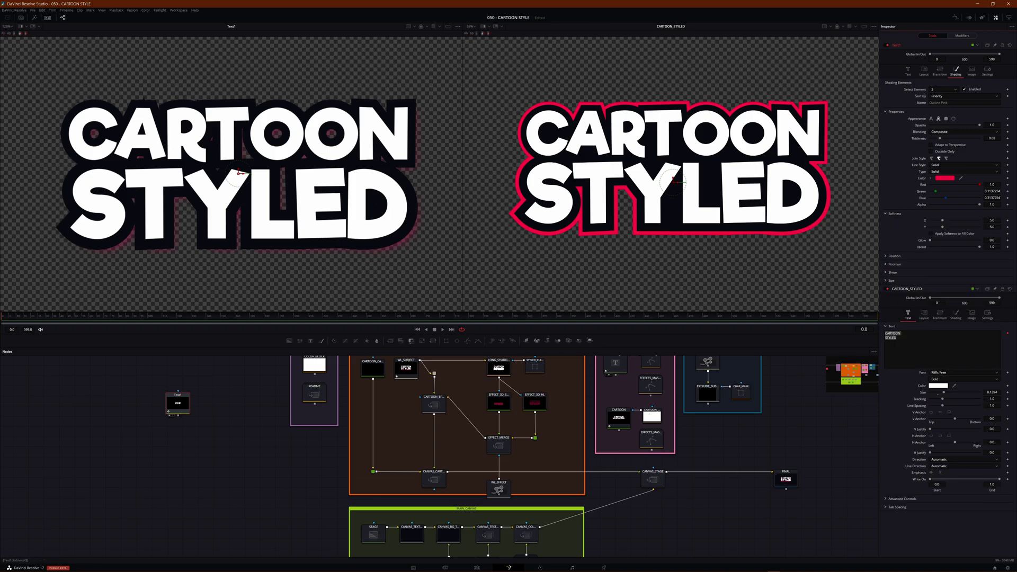
left_click(990, 220)
type("0")
key("Tab")
type("0")
key("Tab")
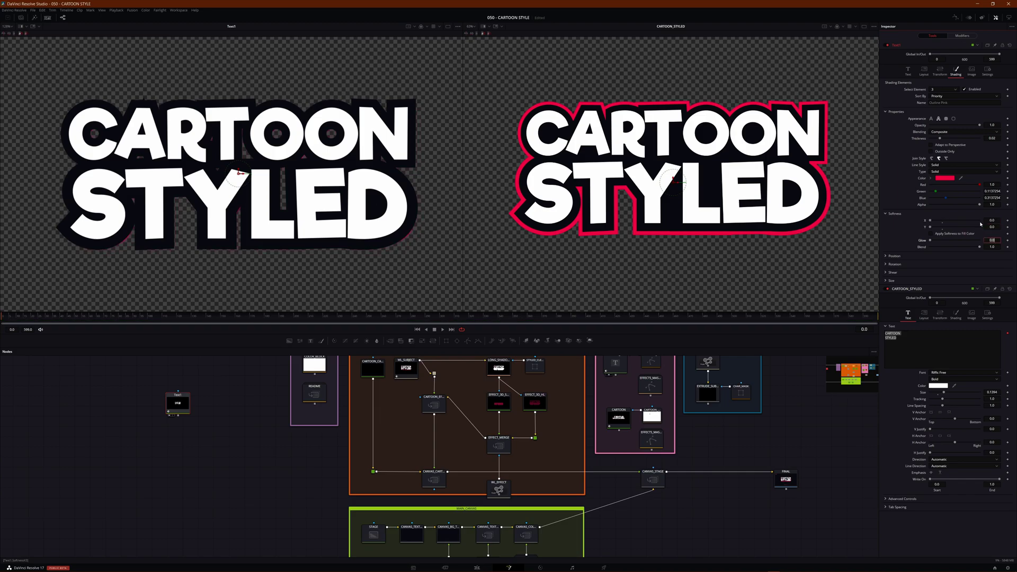
Set Outline Pink's X and Y position offsets to 0 and expand its rotation, shear and size settings.
left_click(894, 256)
left_click(991, 273)
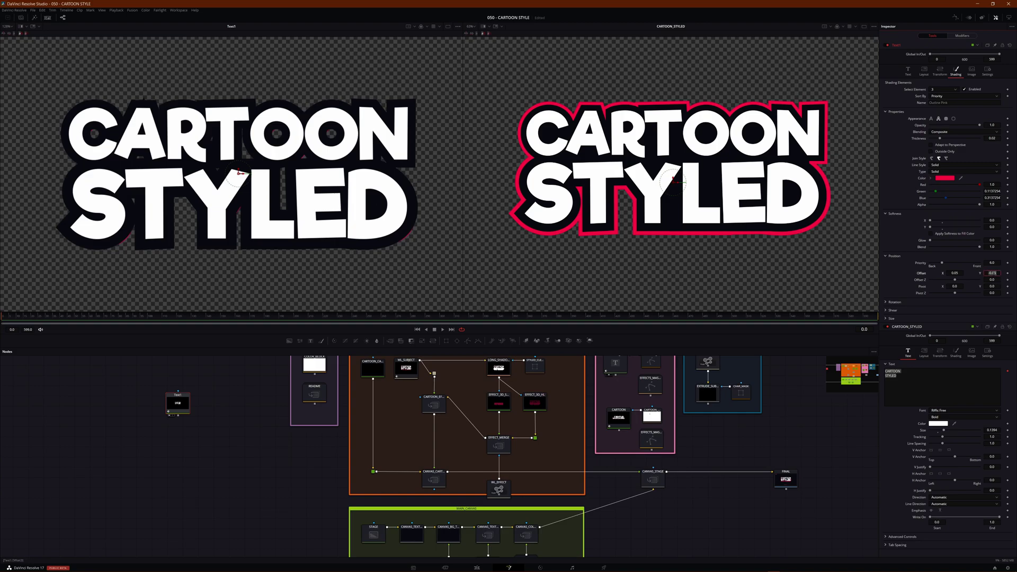
type("0")
key("Return")
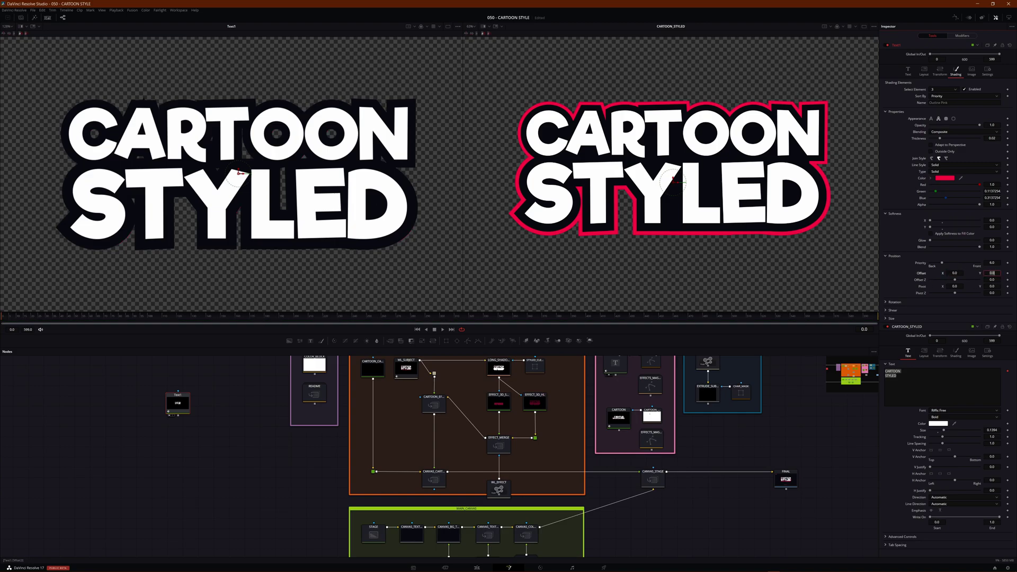
left_click(885, 304)
scroll(886, 323, "down", 1)
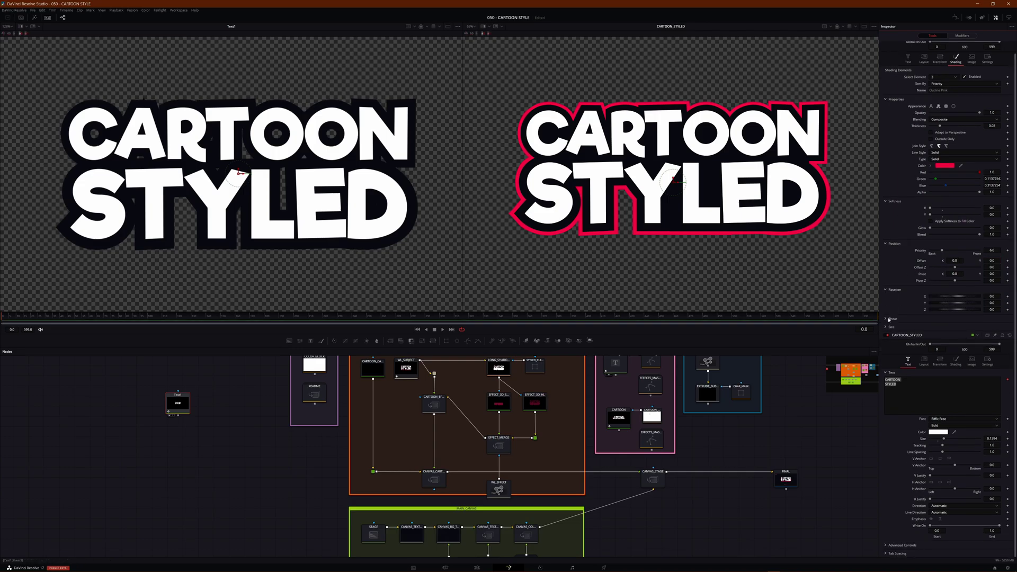
left_click(886, 319)
left_click(885, 341)
scroll(886, 341, "up", 1)
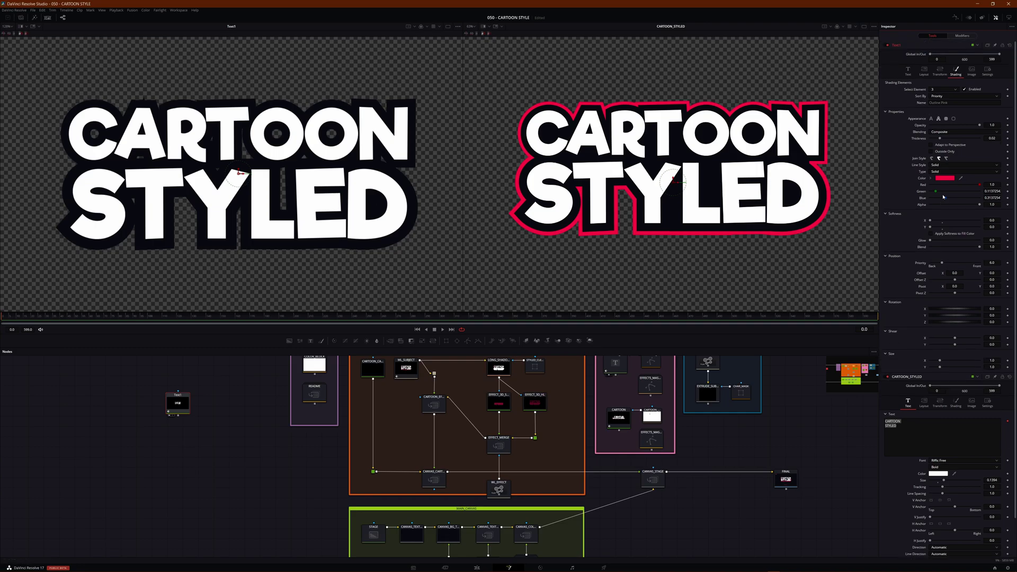
Thicken the pink outline so it extends beyond the dark one and switch it to the third join style.
left_click_drag(951, 141, 969, 140)
double_click(993, 139)
type("2")
key("Tab")
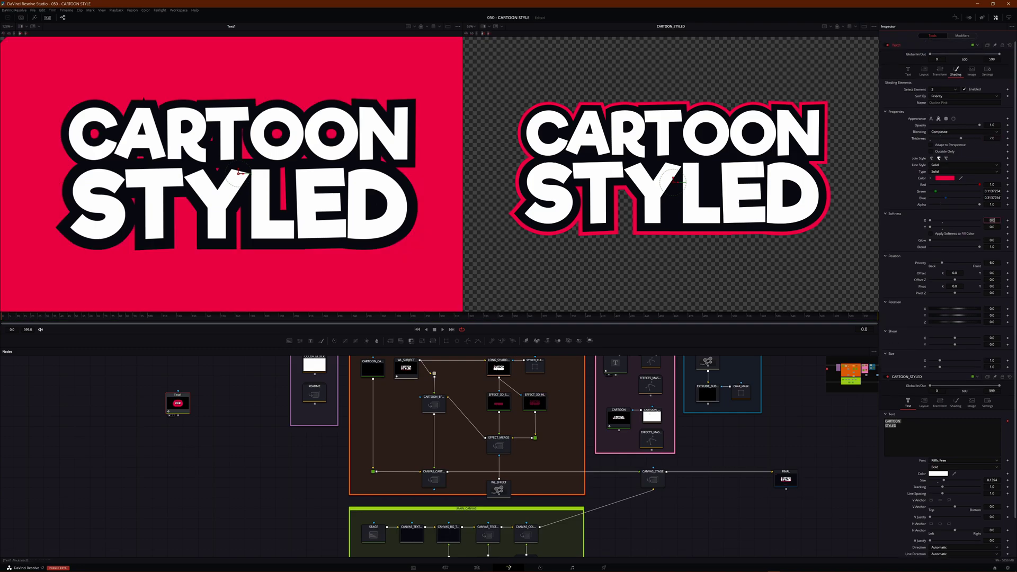
scroll(280, 124, "down", 3)
scroll(280, 124, "up", 2)
scroll(279, 125, "down", 1)
left_click_drag(960, 138, 935, 140)
left_click(946, 158)
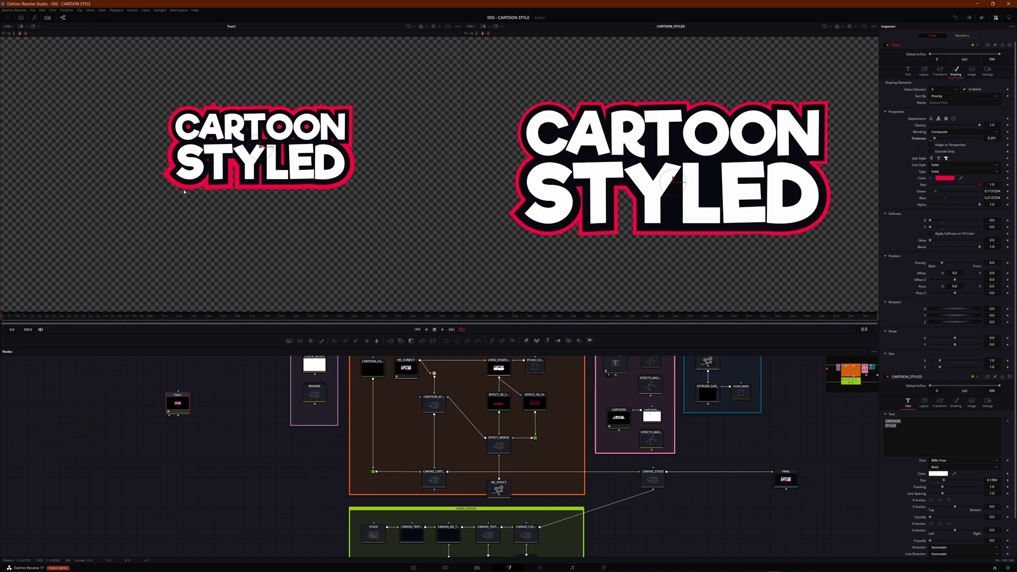
Reduce the pink outline's thickness to about 0.23.
scroll(235, 170, "up", 2)
scroll(289, 159, "down", 1)
left_click_drag(296, 123, 220, 167)
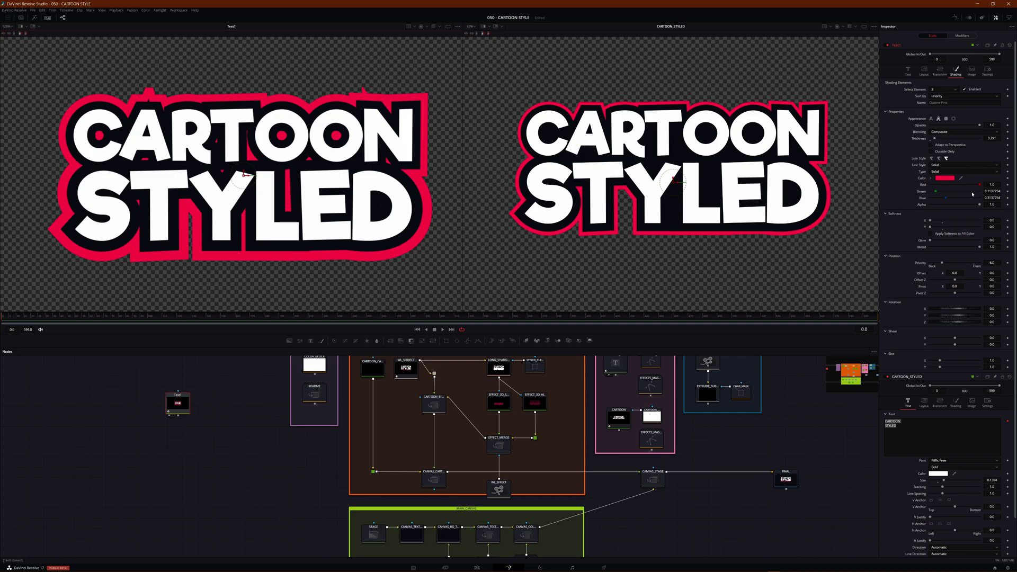
left_click_drag(992, 138, 991, 138)
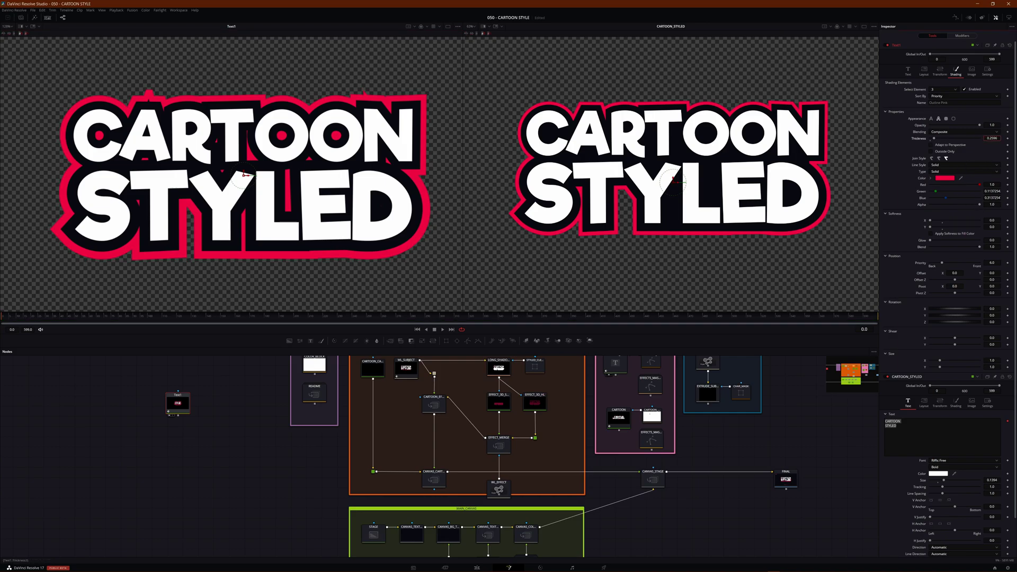
left_click_drag(992, 139, 990, 138)
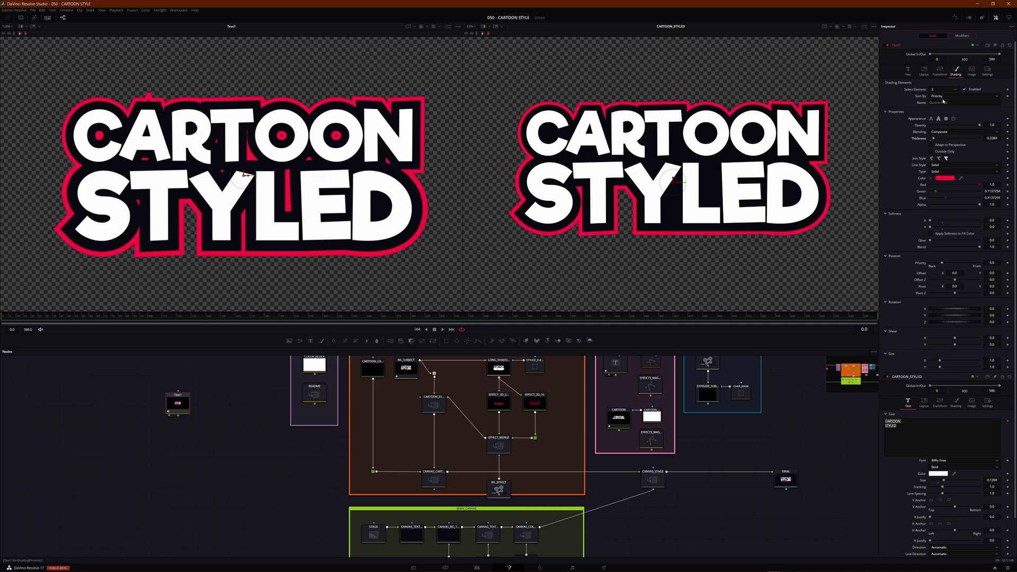
Enable Adapt to Perspective and Outside Only for the dark Outline element and reduce its thickness to about 0.086.
scroll(327, 171, "down", 1)
scroll(326, 170, "up", 1)
left_click(941, 89)
left_click(933, 102)
left_click(940, 152)
left_click(950, 145)
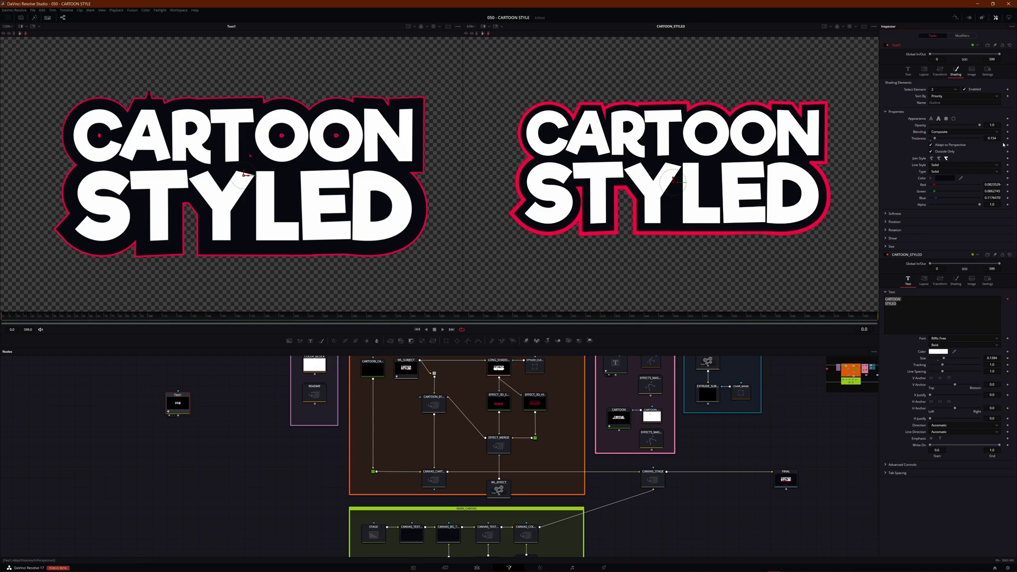
left_click_drag(991, 138, 961, 138)
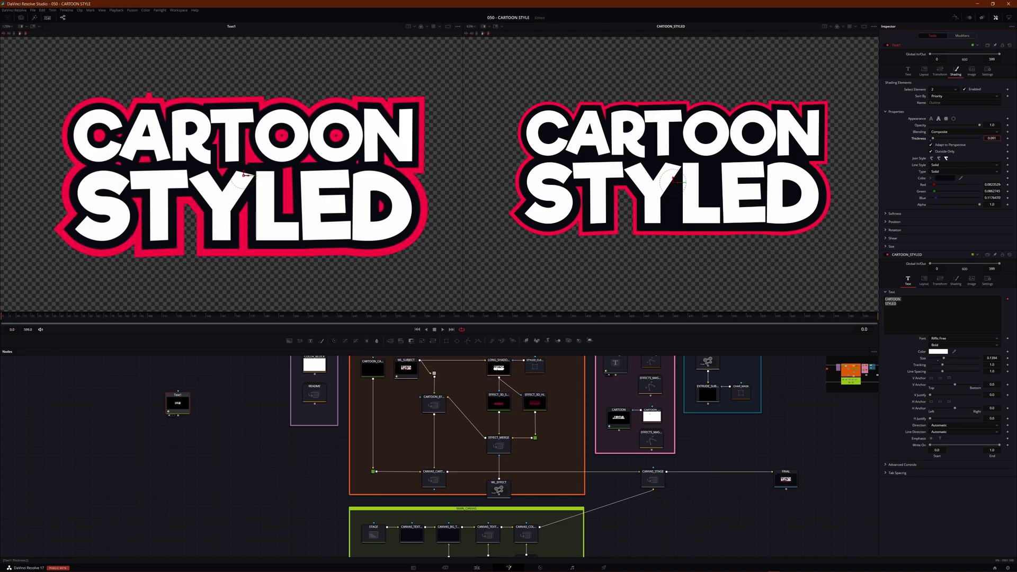
left_click_drag(961, 138, 960, 139)
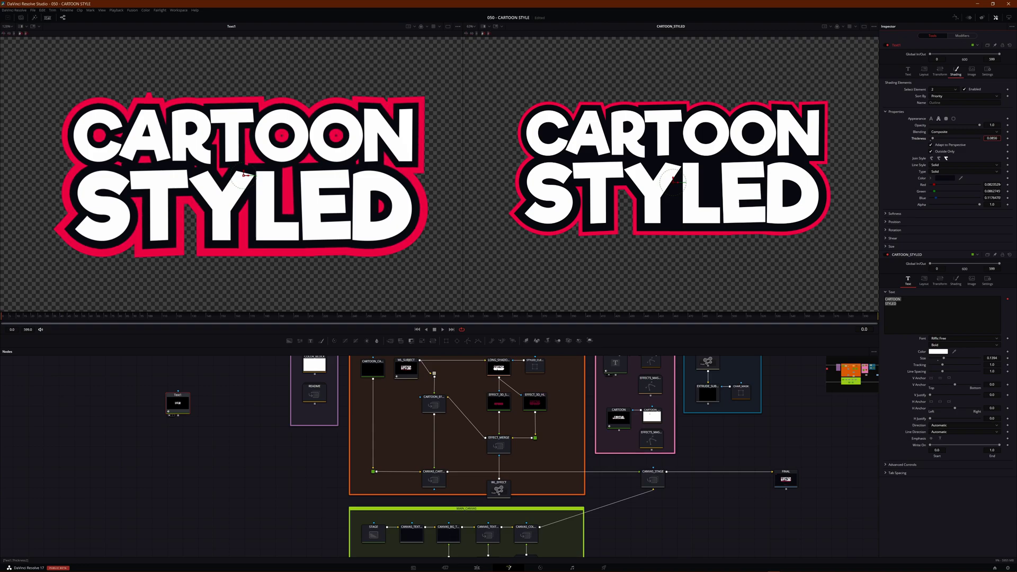
Enable Adapt to Perspective and Outside Only for Outline Pink and reduce its thickness to about 0.14.
left_click(938, 89)
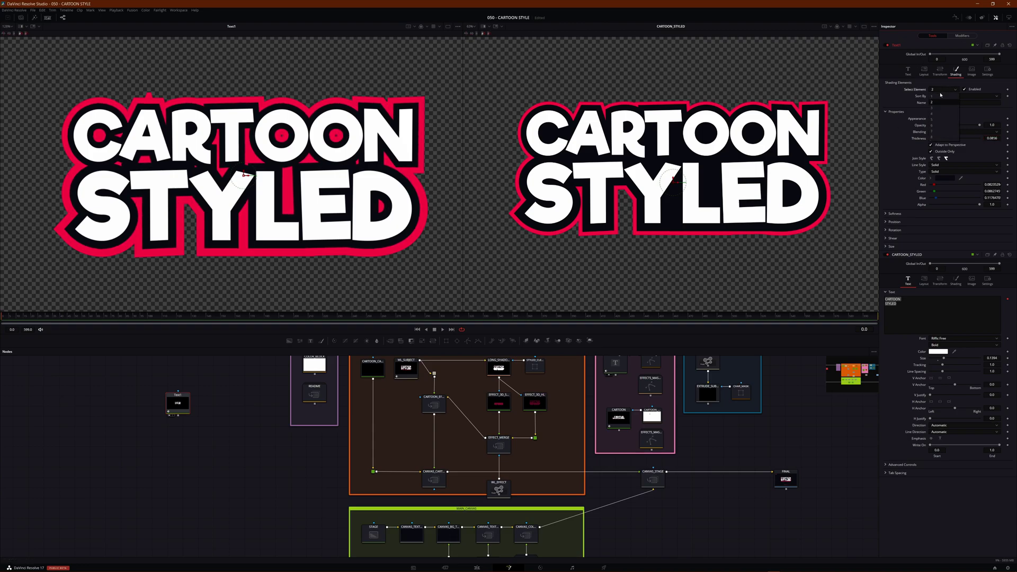
left_click(933, 109)
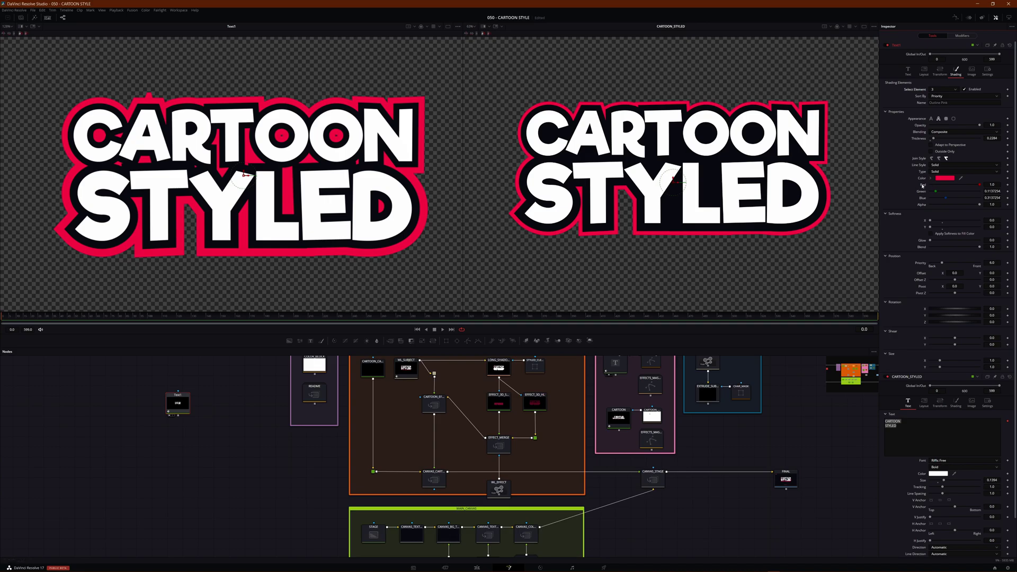
left_click(937, 151)
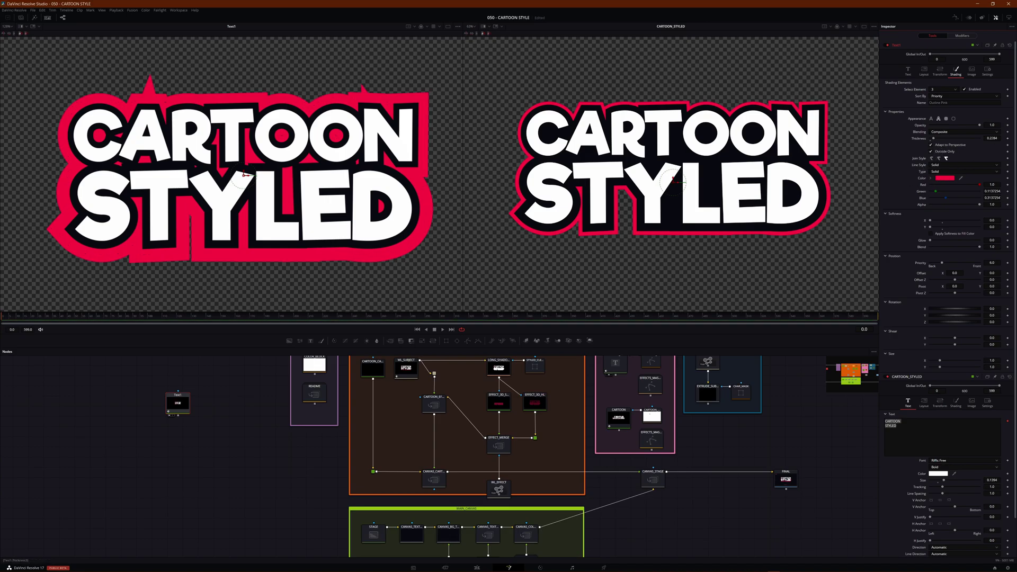
left_click_drag(992, 139, 964, 138)
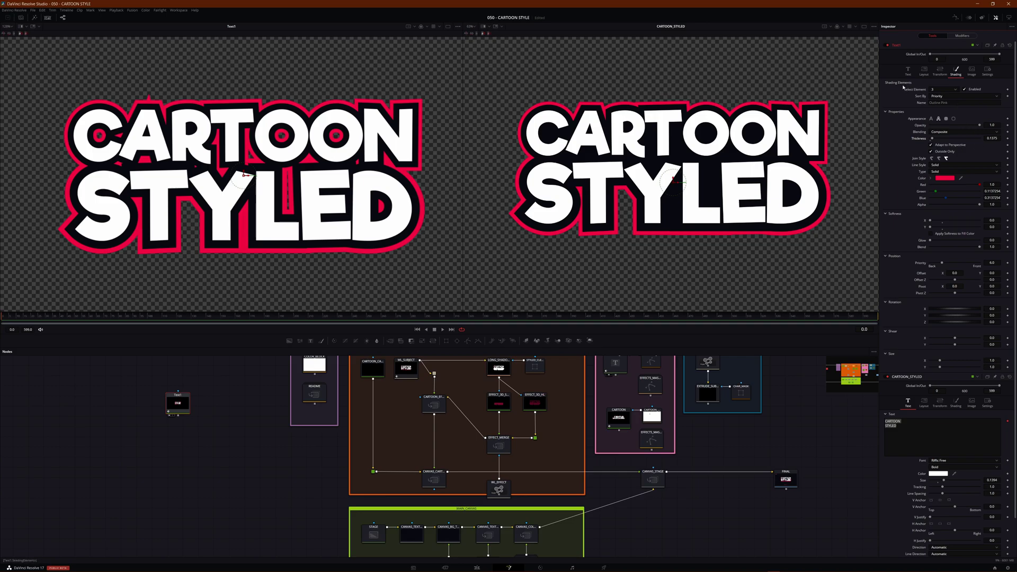
Examine the position priority of the Main Text and Outline shading elements to see how they are layered.
left_click(944, 92)
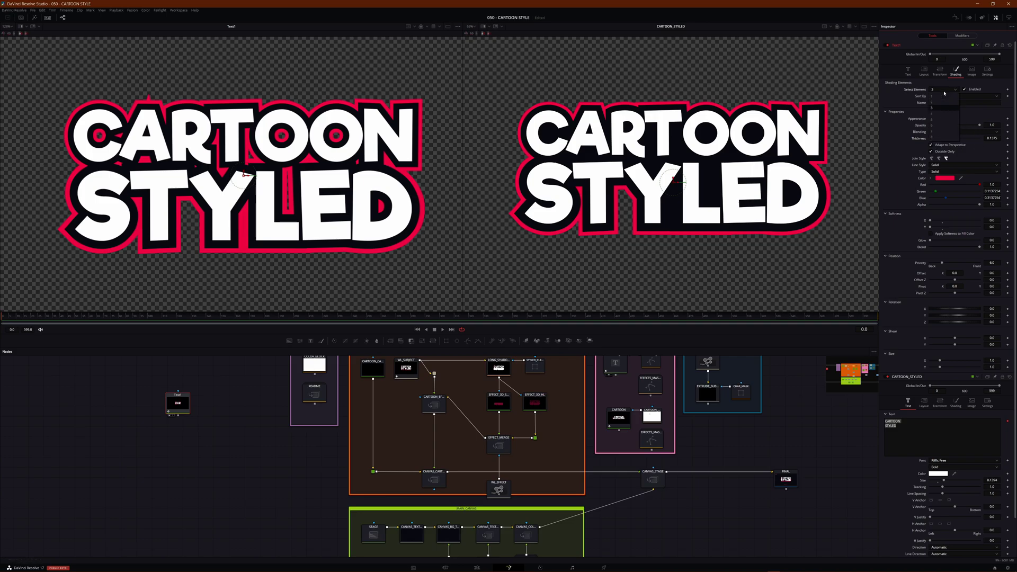
left_click(941, 144)
left_click(941, 97)
left_click(940, 104)
left_click(941, 89)
left_click(937, 97)
left_click(900, 189)
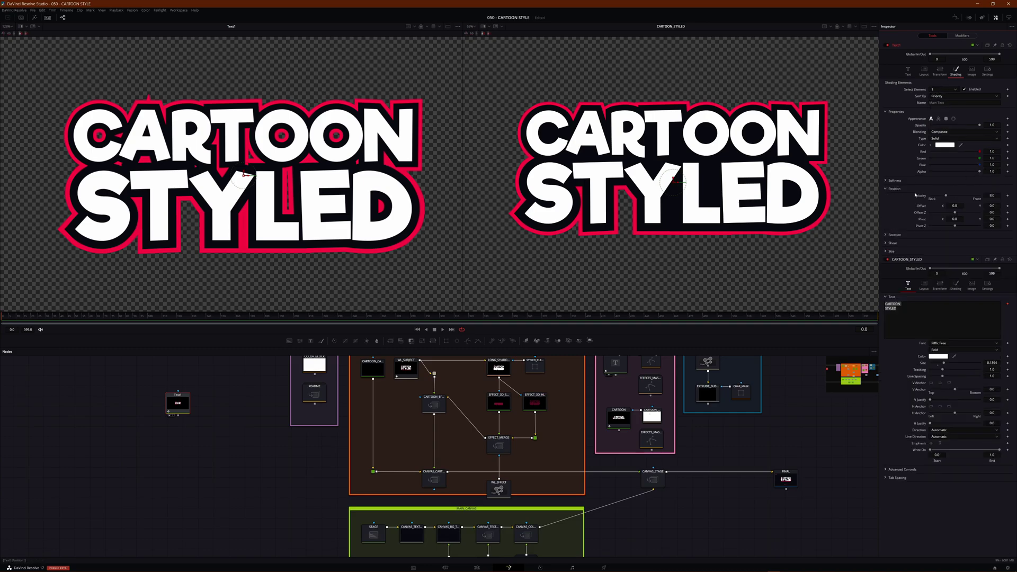
left_click(941, 89)
left_click(937, 104)
left_click(893, 221)
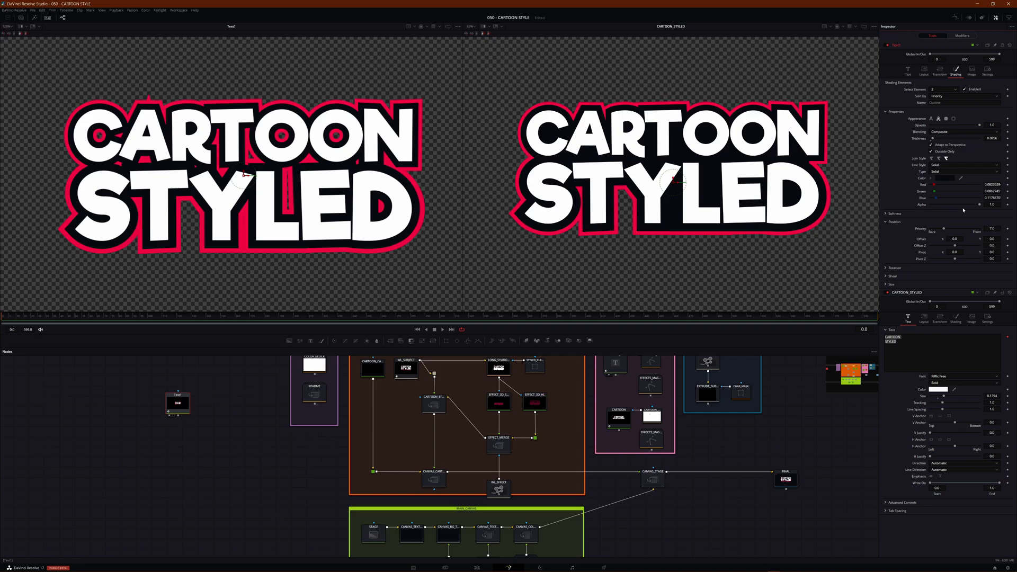
left_click(889, 222)
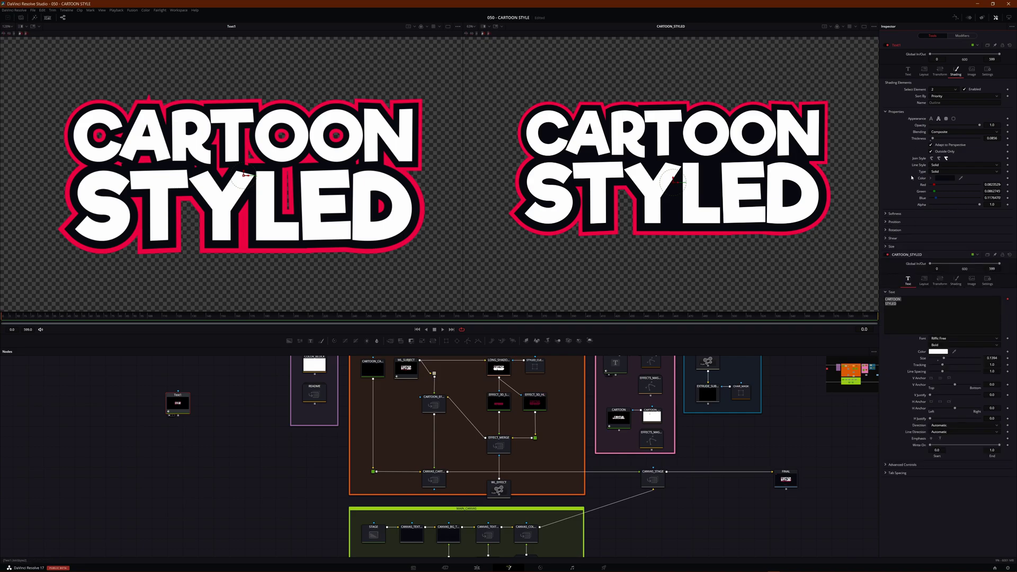
Enable the Blue Border shading element 4 and open its position settings.
left_click(941, 89)
left_click(938, 114)
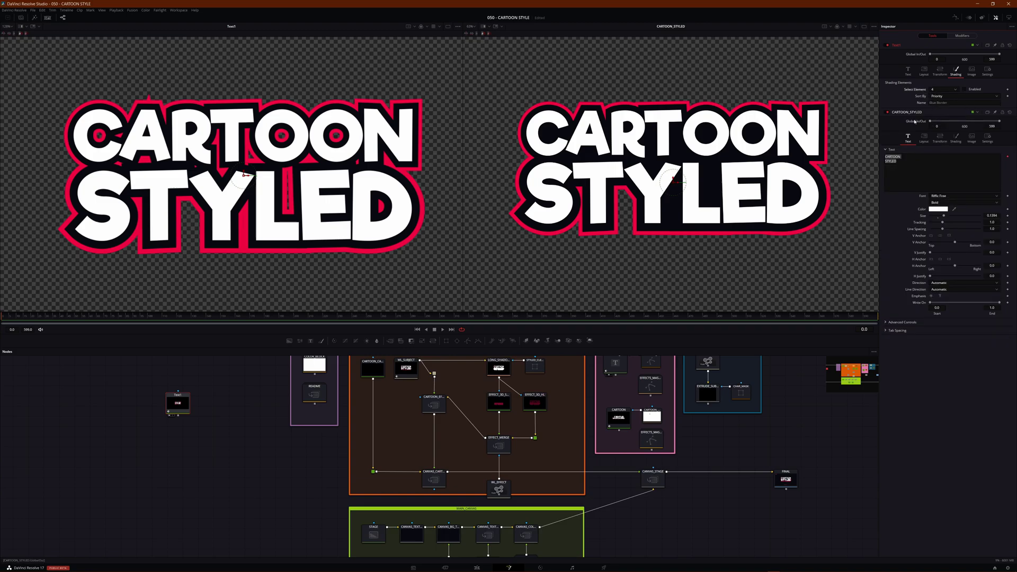
left_click(964, 89)
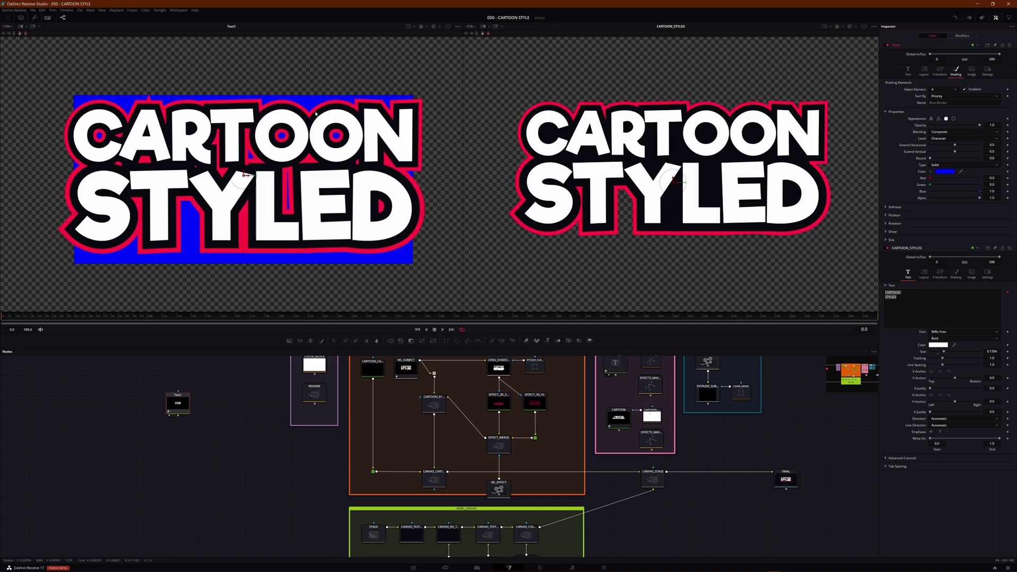
left_click(885, 216)
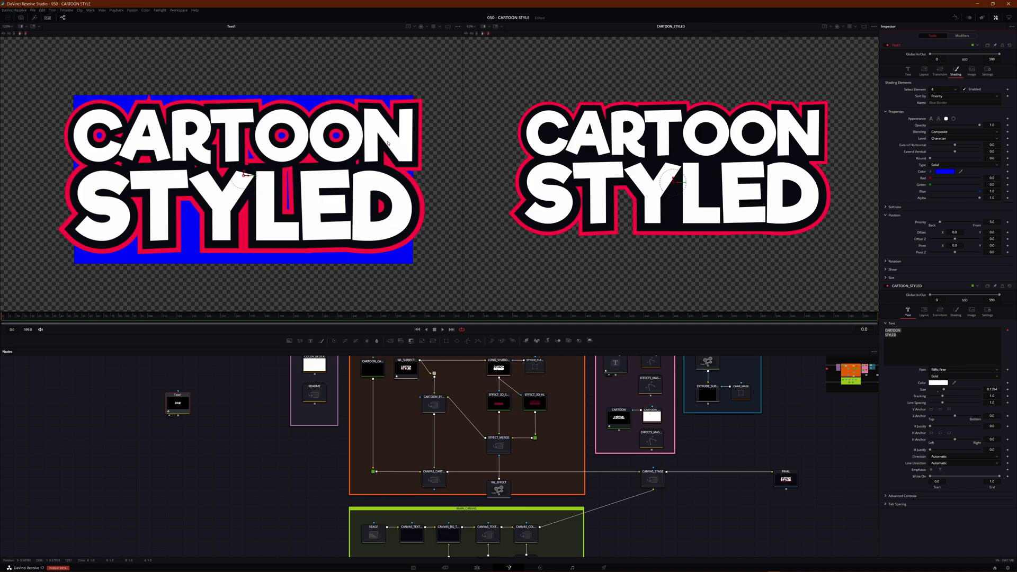
Set the blue border's priority to 6 and select the Outline Pink element for comparison.
left_click(991, 222)
key("Tab")
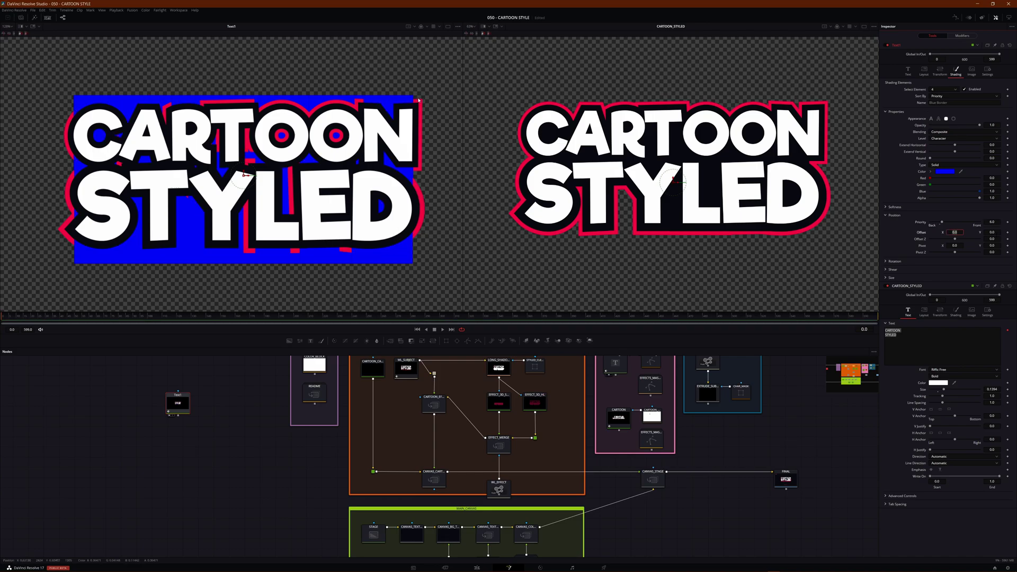
left_click(944, 89)
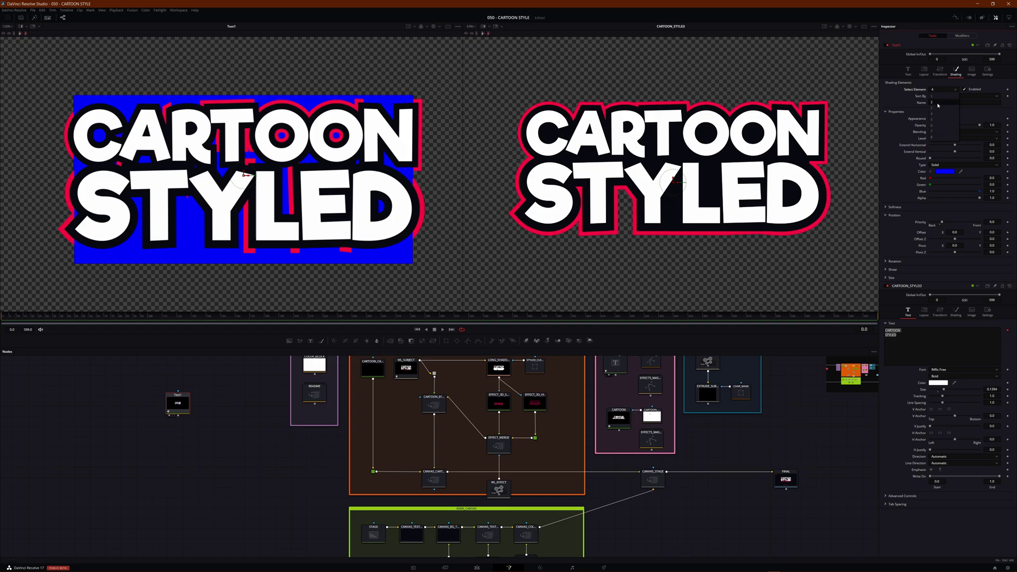
left_click(930, 108)
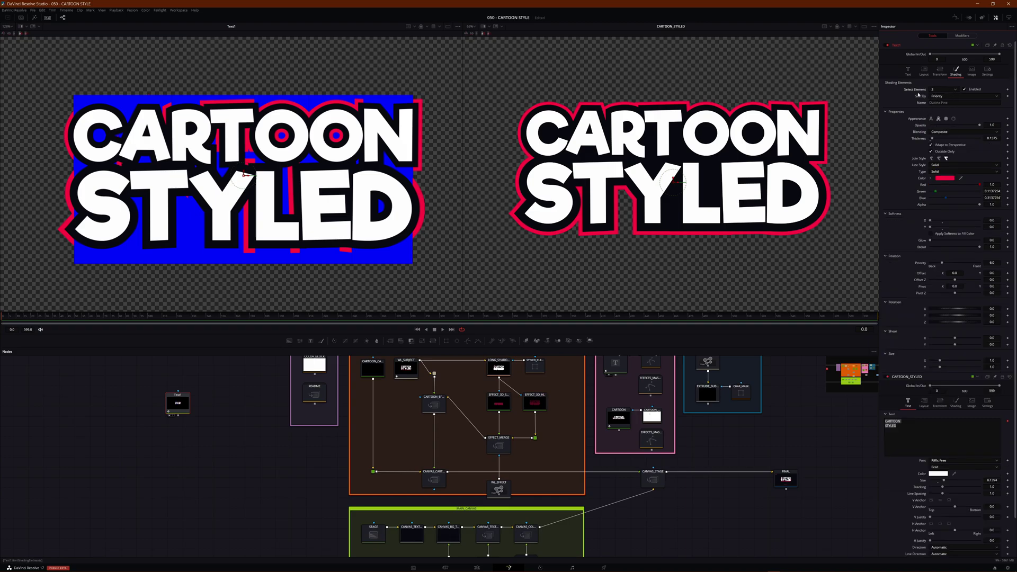
Recolour shading element 4, the Blue Border, by sampling the dark background colour of the reference CARTOON_STYLED title.
scroll(964, 306, "down", 2)
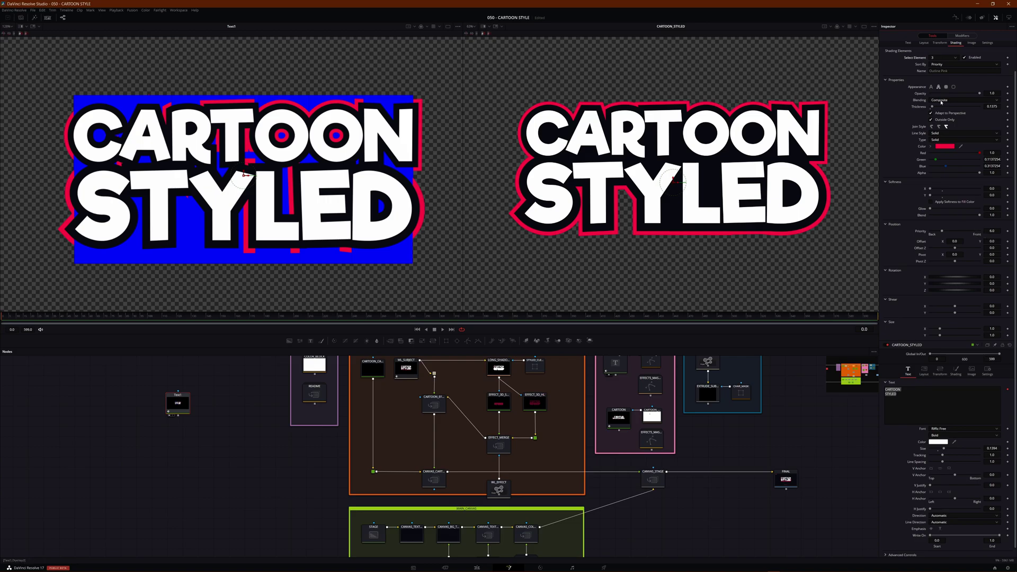
left_click(942, 57)
left_click(940, 82)
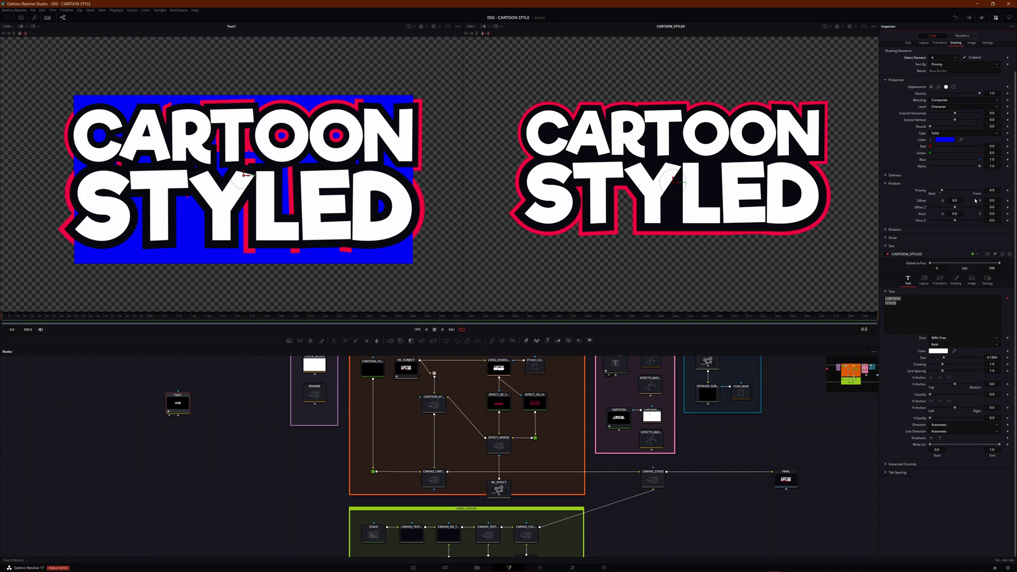
scroll(925, 199, "up", 2)
left_click(945, 172)
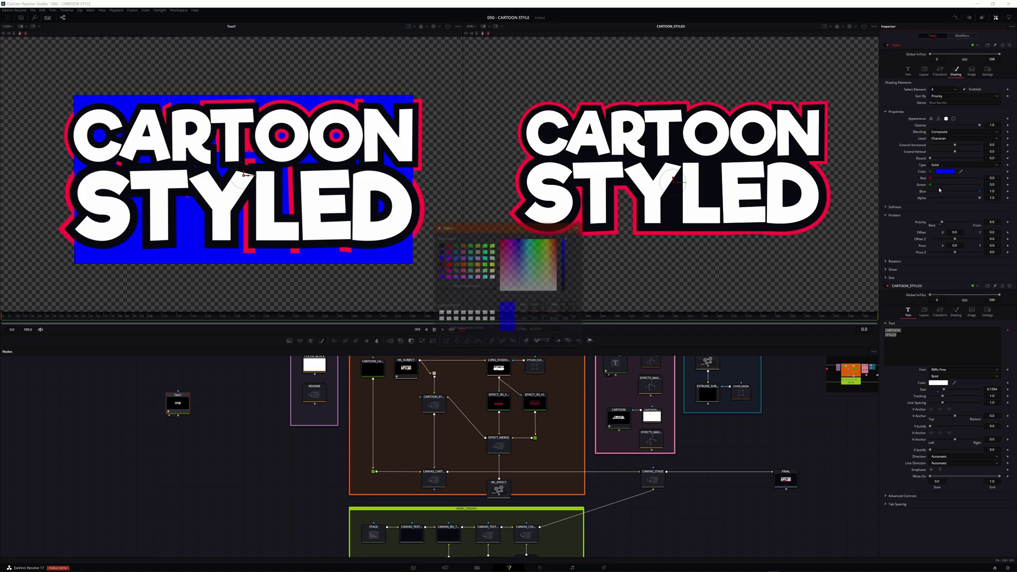
left_click_drag(566, 273, 564, 315)
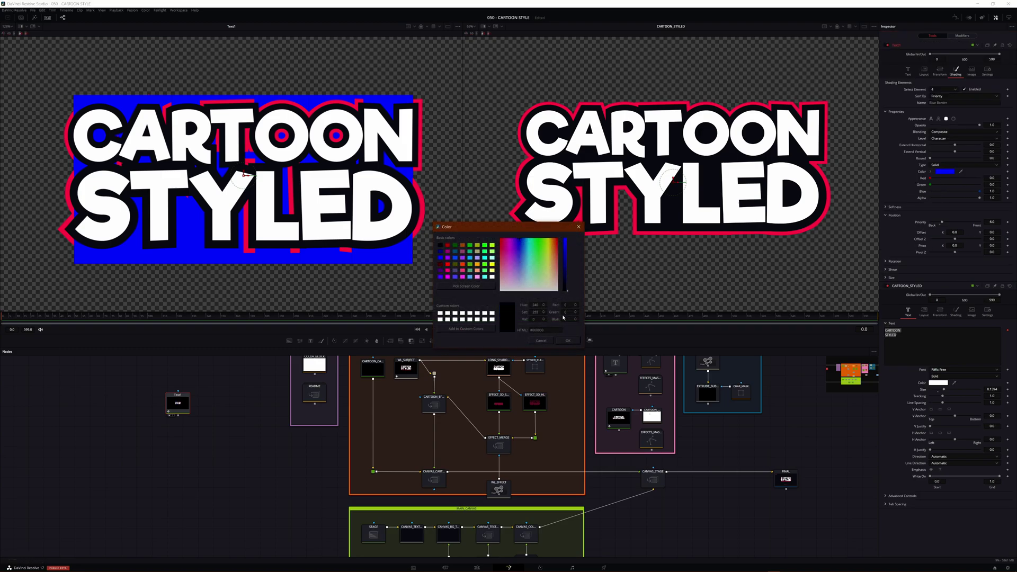
left_click(566, 342)
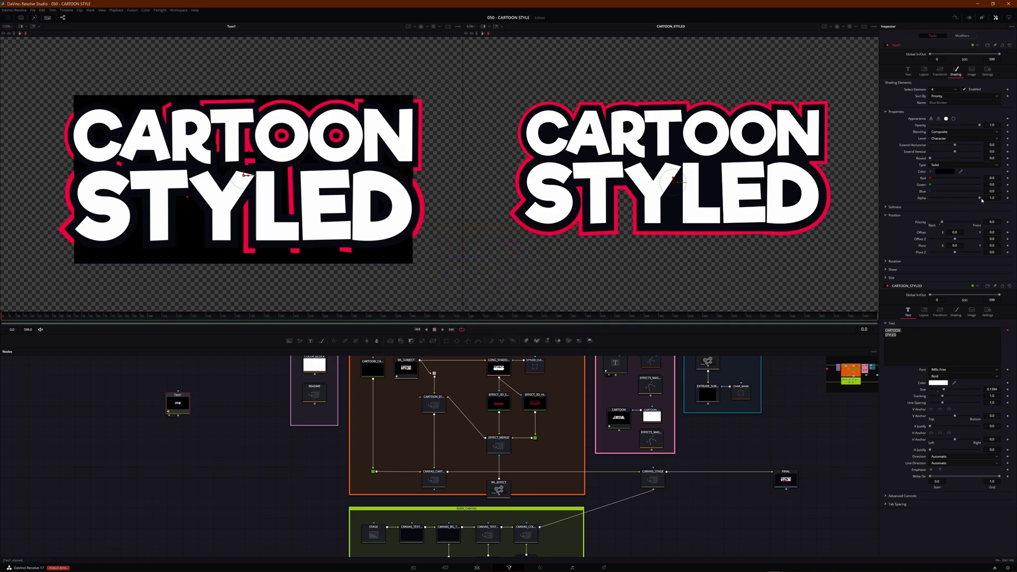
left_click_drag(979, 200, 930, 198)
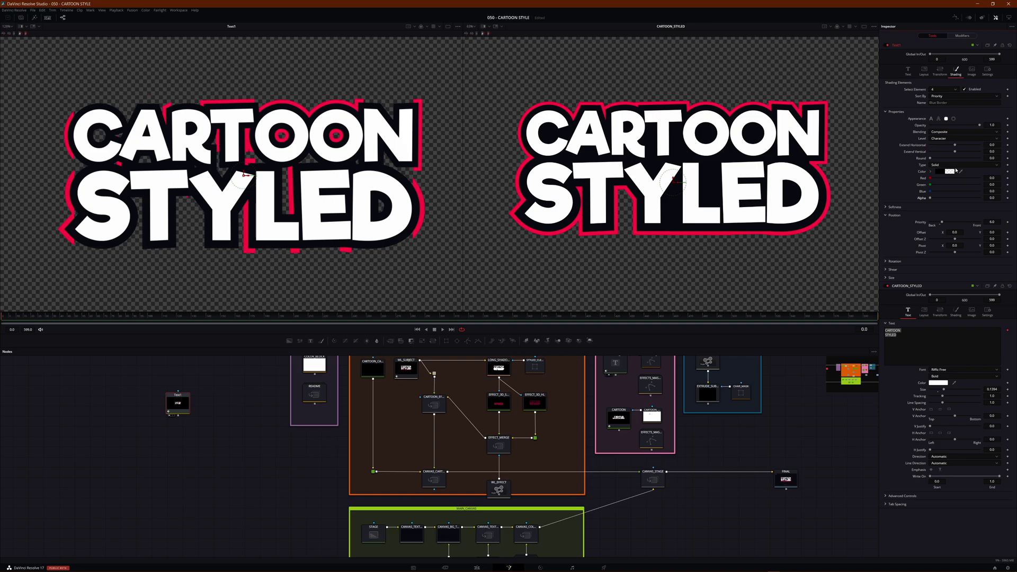
left_click_drag(961, 172, 768, 121)
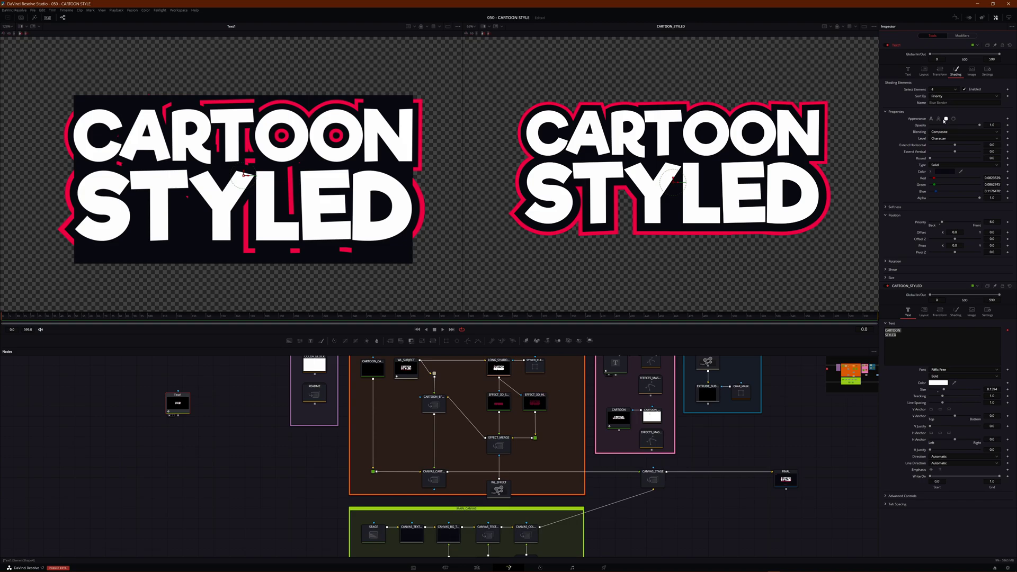
Disable shading element 2, the dark outline, and shading element 3, Outline Pink, to isolate the border.
left_click(942, 89)
left_click(937, 103)
left_click(965, 89)
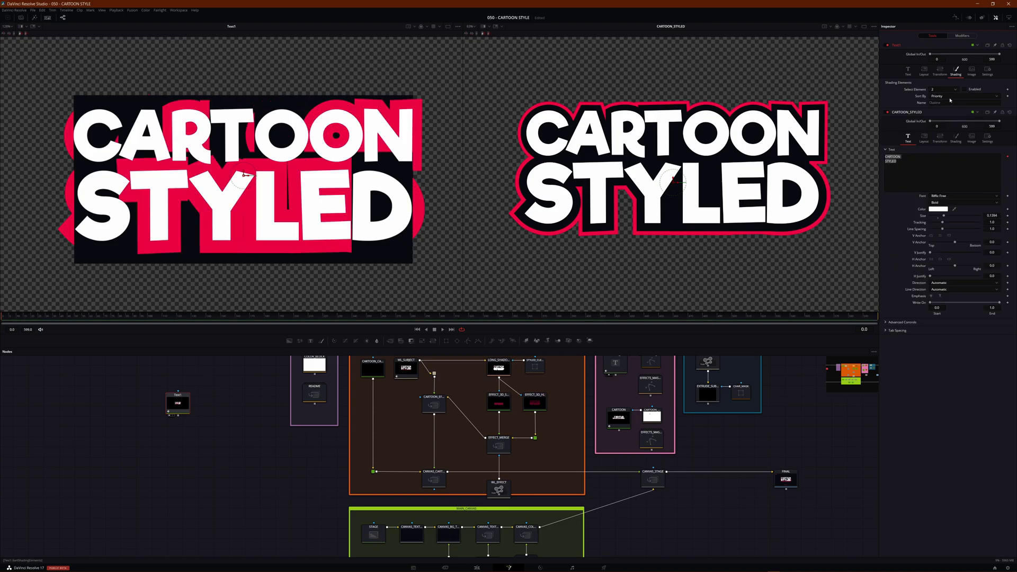
left_click(942, 89)
left_click(934, 107)
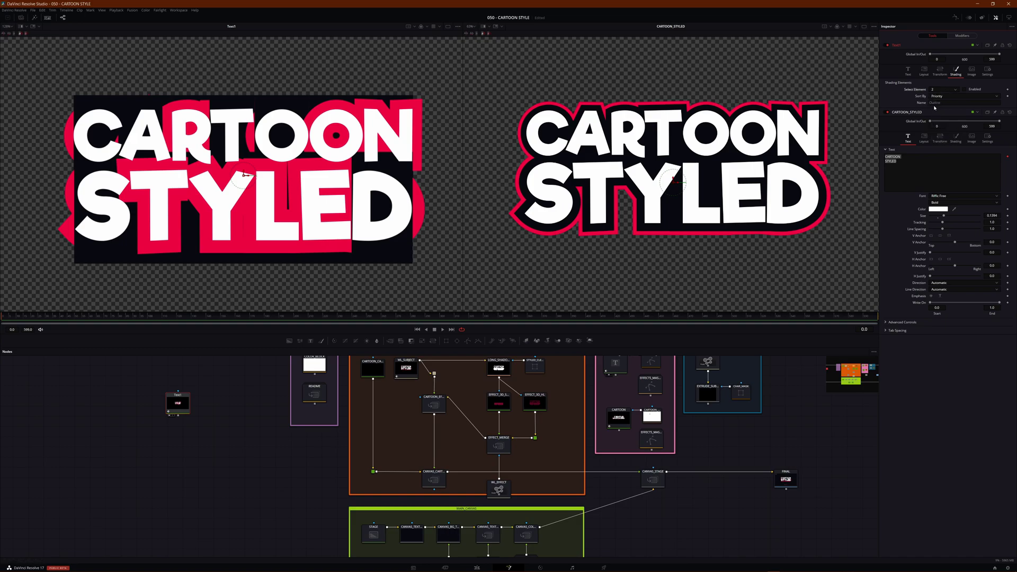
left_click(964, 89)
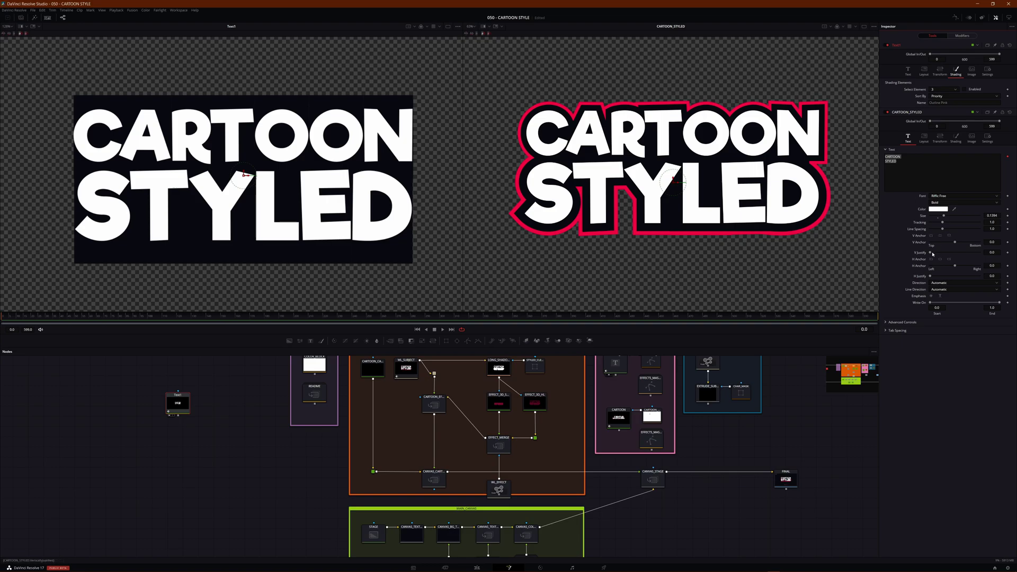
Set the Level of shading element 4 to Word.
left_click(940, 89)
left_click(937, 113)
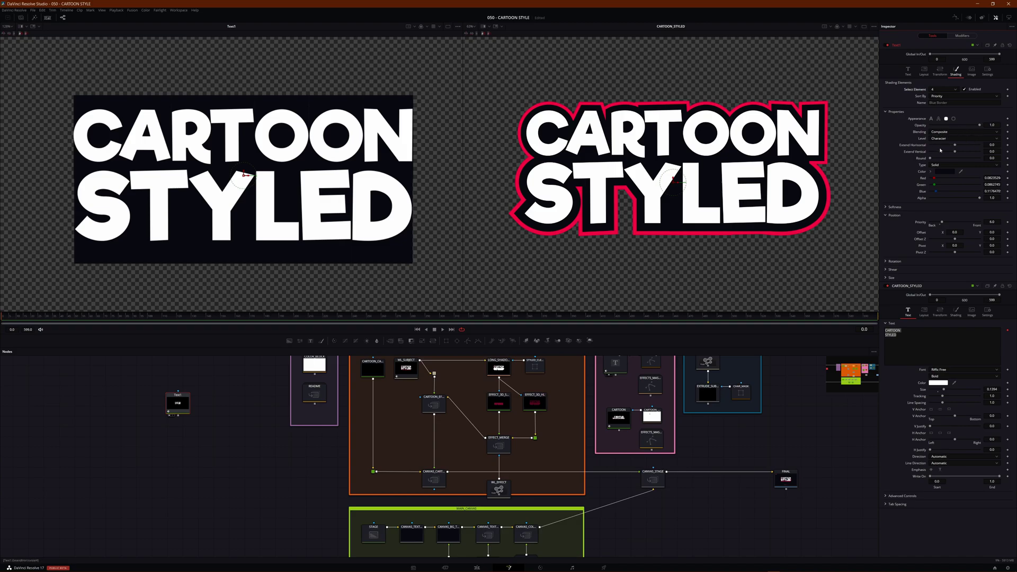
left_click(937, 139)
left_click(934, 151)
left_click(934, 140)
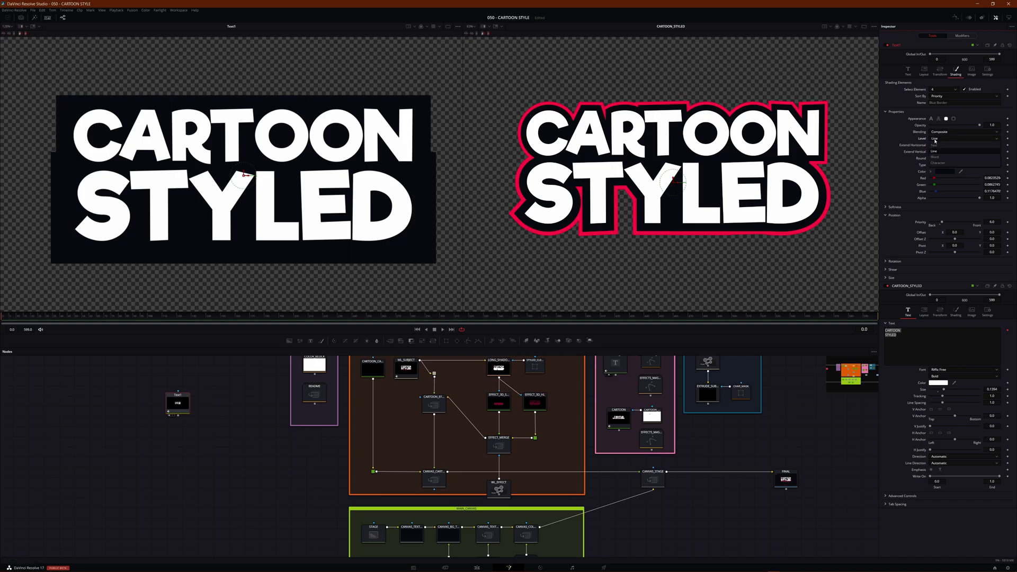
left_click(938, 158)
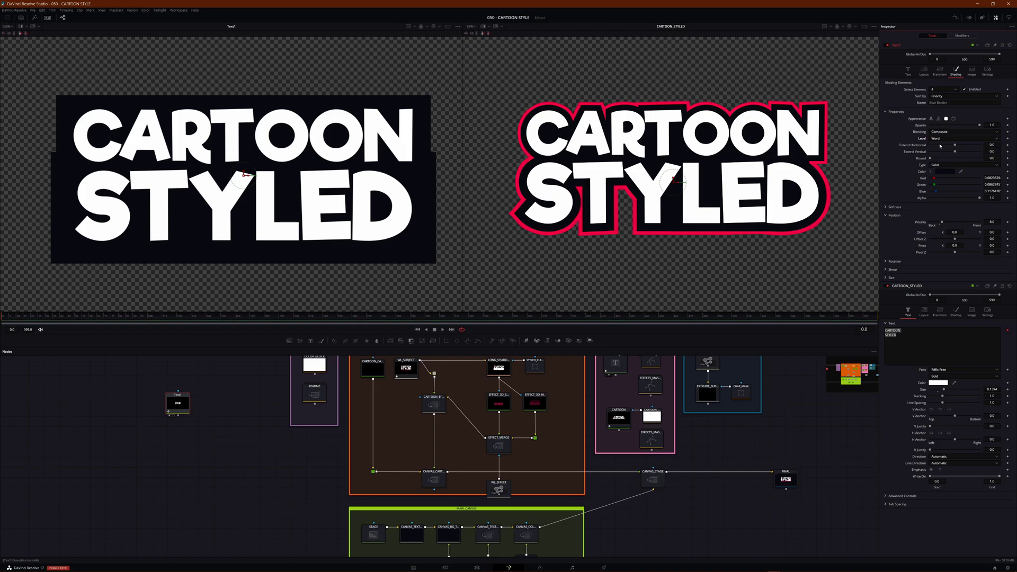
Shrink and shift the element 4 border with Extend Horizontal about -0.511, Extend Vertical about -0.205 and Offset X about -0.018.
left_click_drag(957, 146, 925, 150)
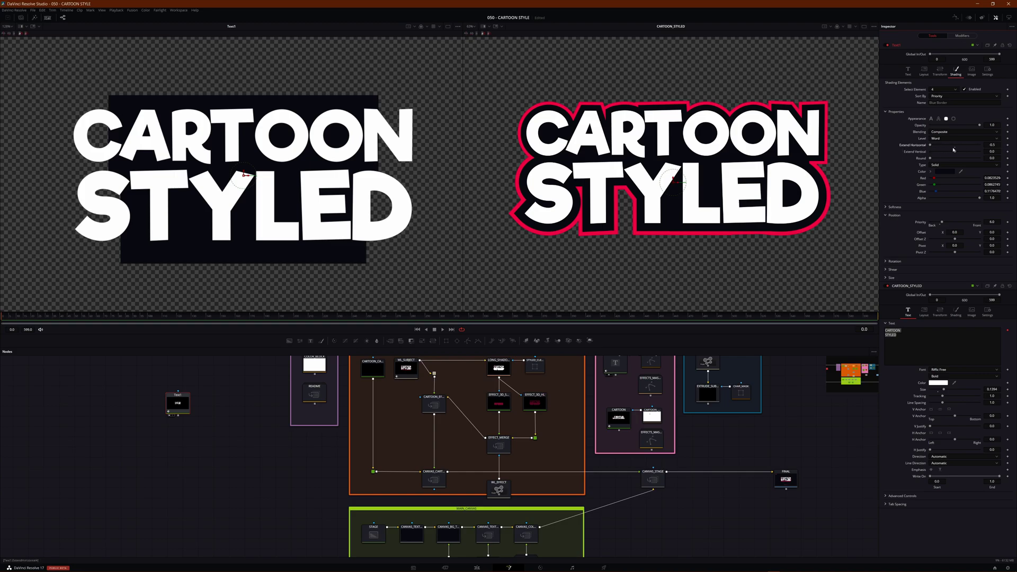
double_click(990, 145)
type("-1")
key("Tab")
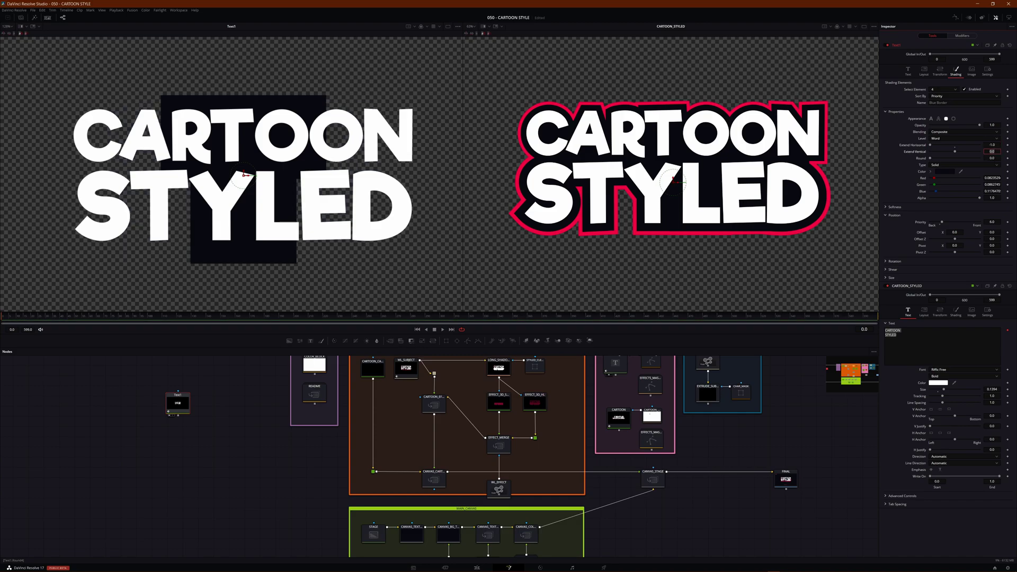
mouse_move(931, 145)
left_mouse_down()
mouse_move(947, 146)
mouse_move(939, 147)
left_mouse_up()
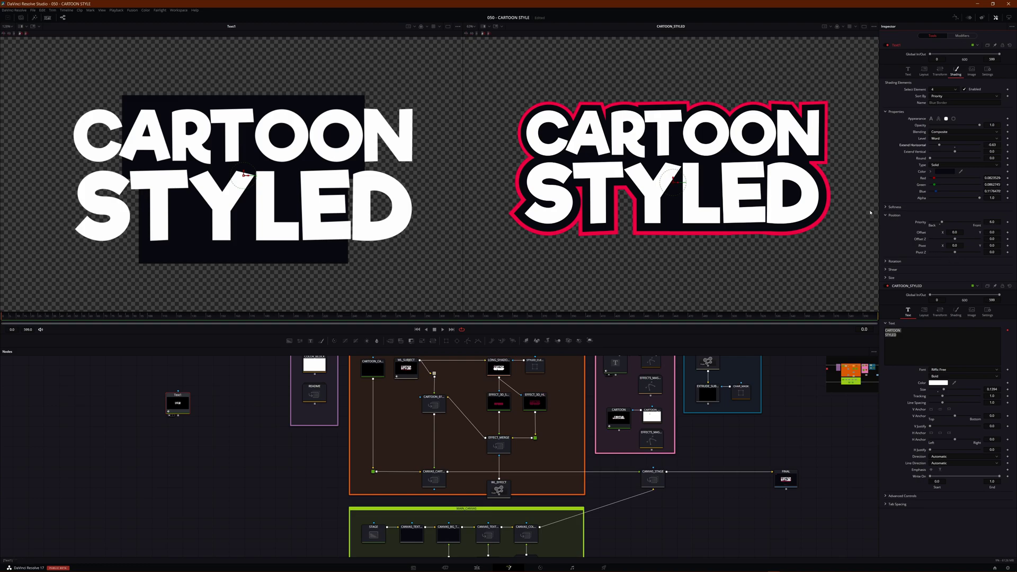
mouse_move(954, 232)
left_mouse_down()
mouse_move(935, 232)
mouse_move(944, 232)
left_mouse_up()
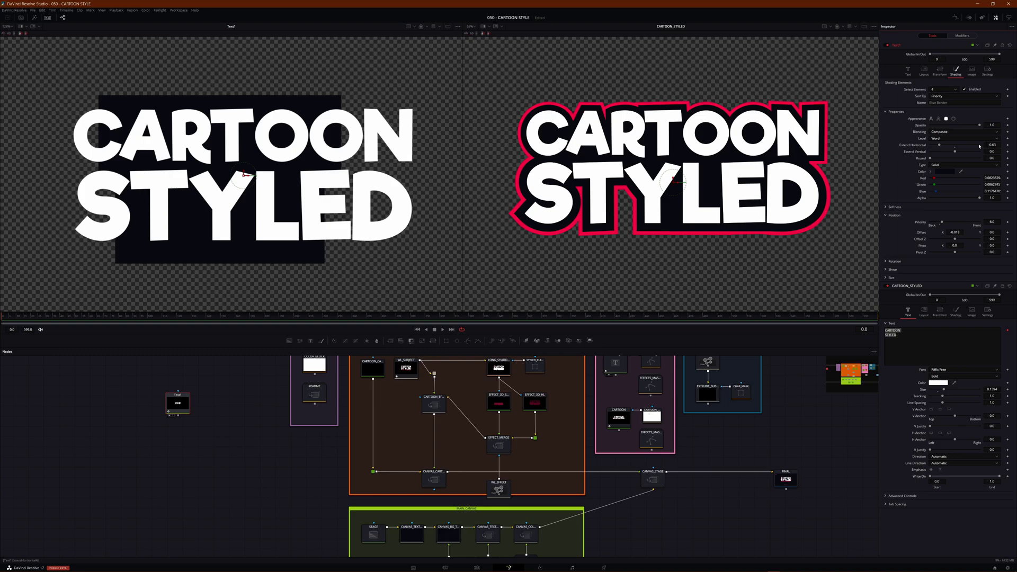
left_click_drag(991, 144, 999, 145)
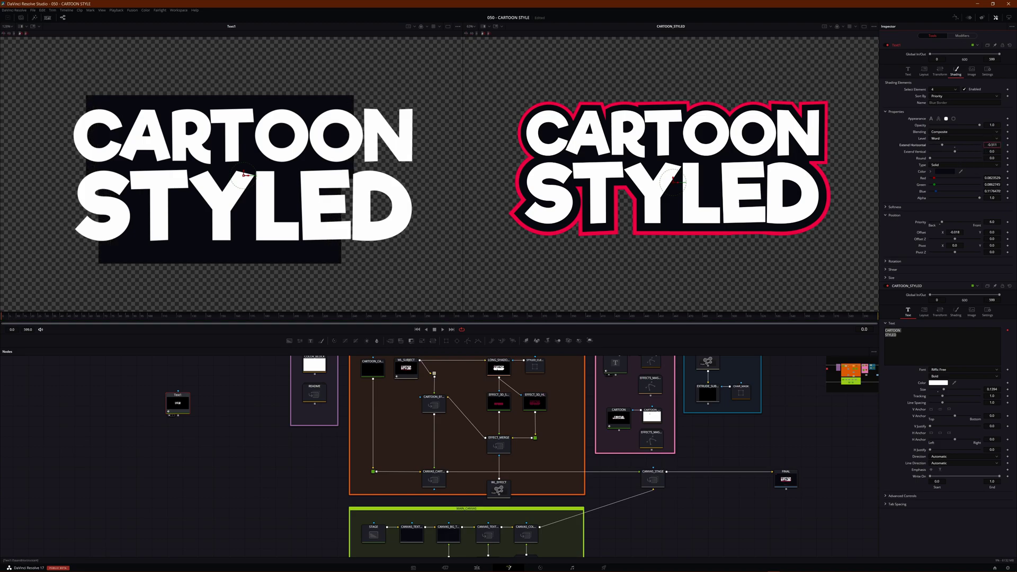
left_click_drag(991, 152, 978, 151)
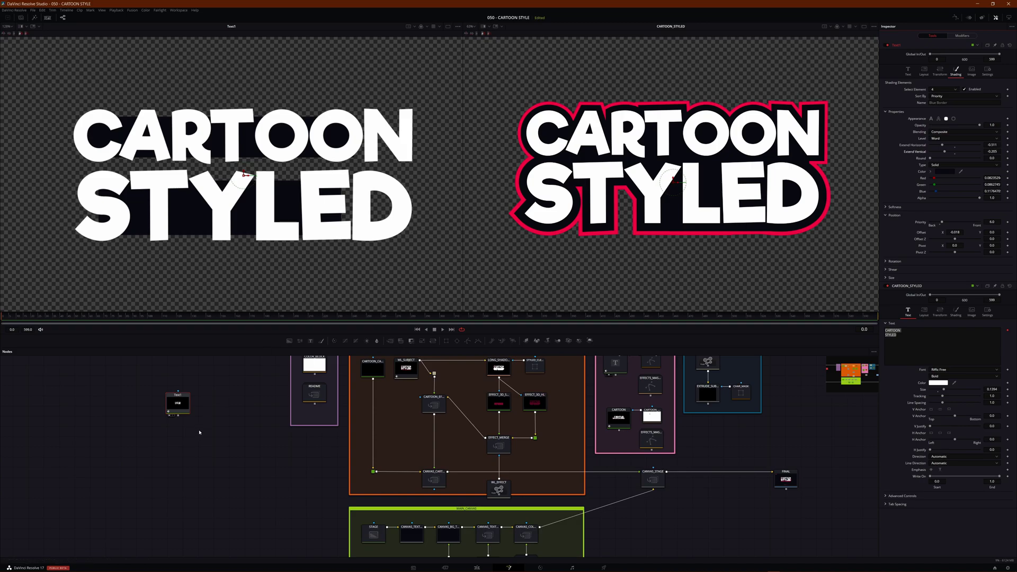
For the STYLED line only, set shading element 4's Offset X to about 0.051 and Extend Horizontal to about -0.78, and round its corners slightly.
left_click_drag(423, 249, 36, 167)
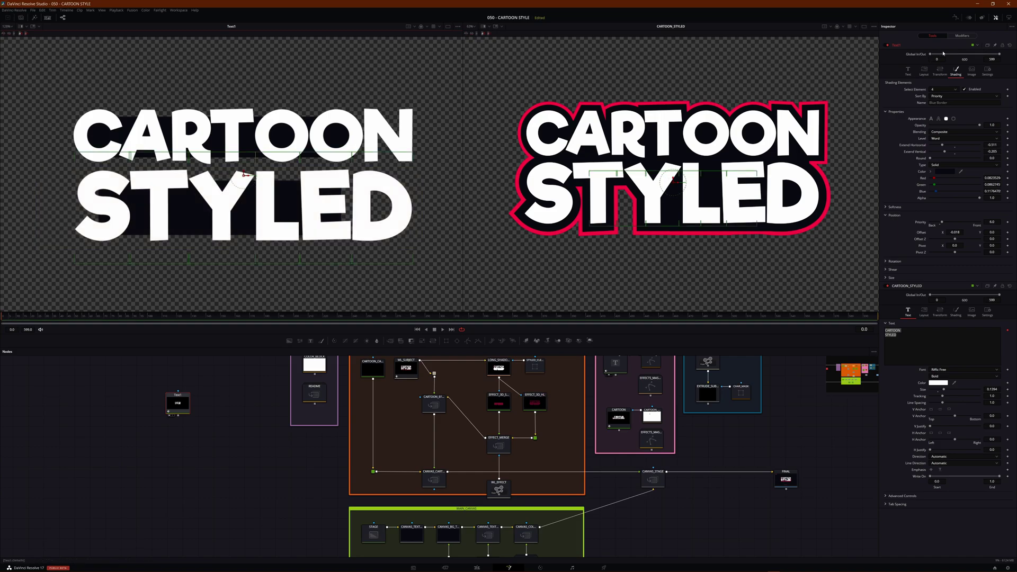
left_click(965, 36)
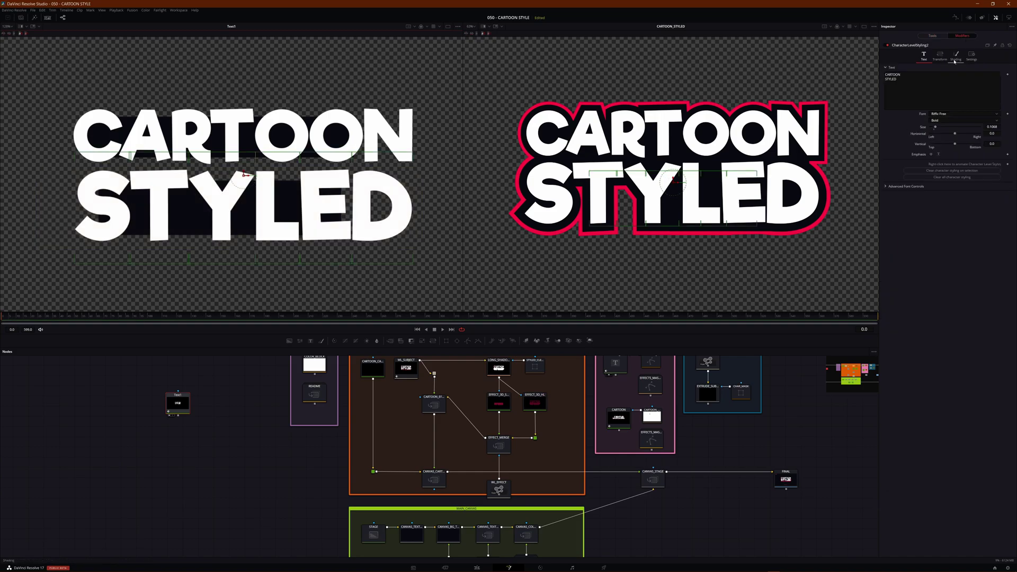
left_click(957, 56)
left_click(943, 68)
left_click(937, 94)
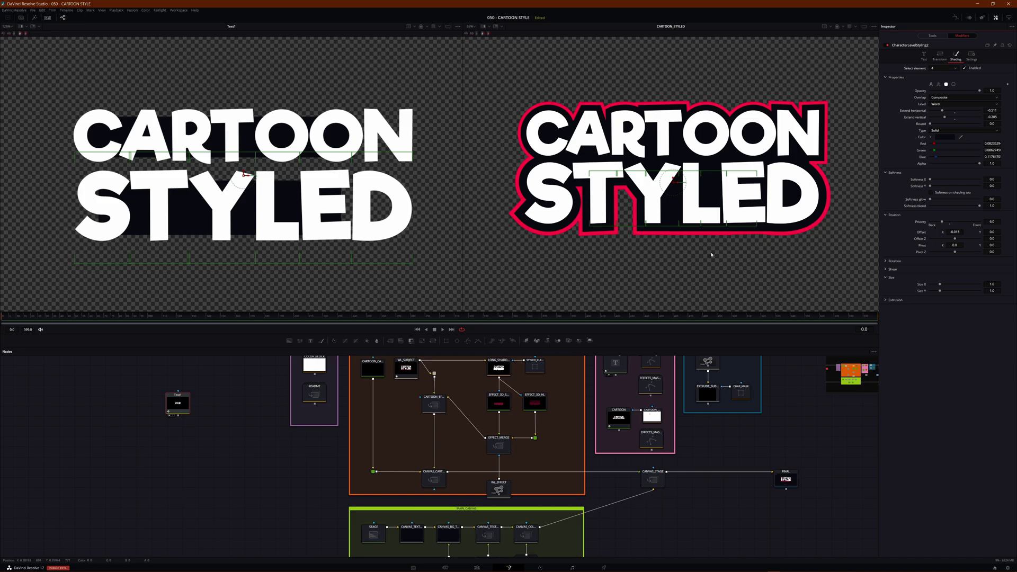
left_click_drag(955, 232, 975, 232)
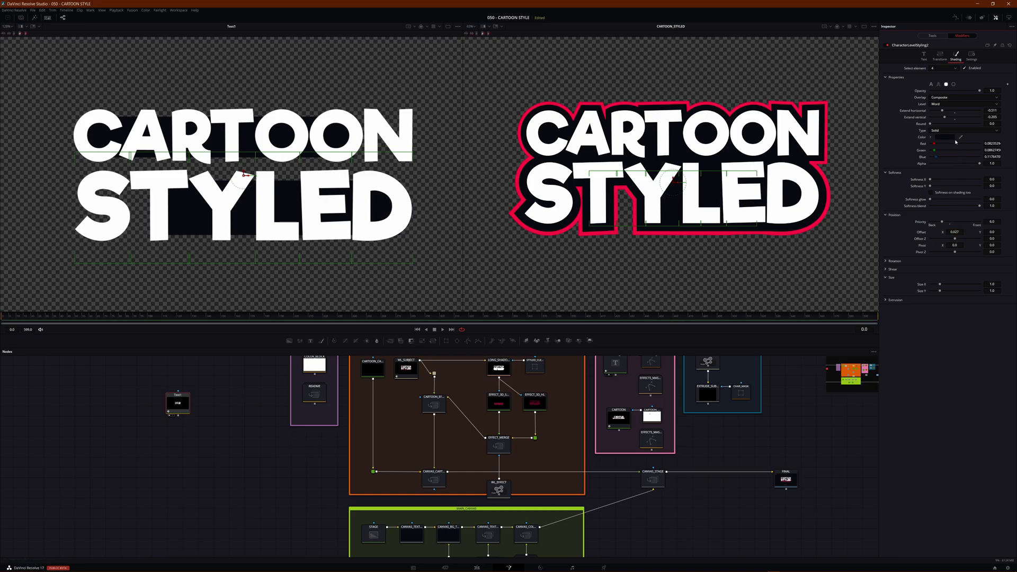
left_click_drag(943, 112, 935, 111)
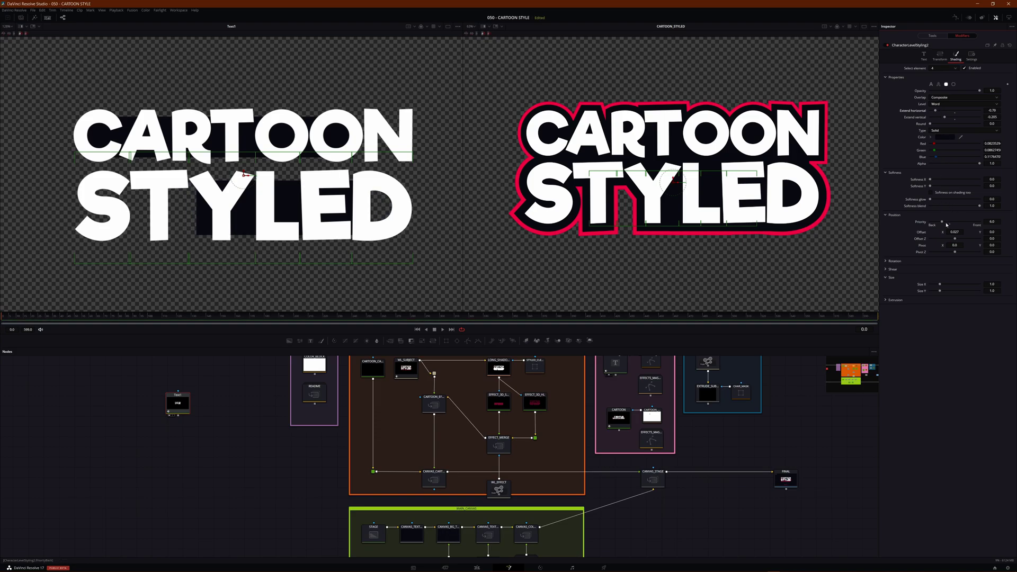
left_click_drag(954, 232, 967, 232)
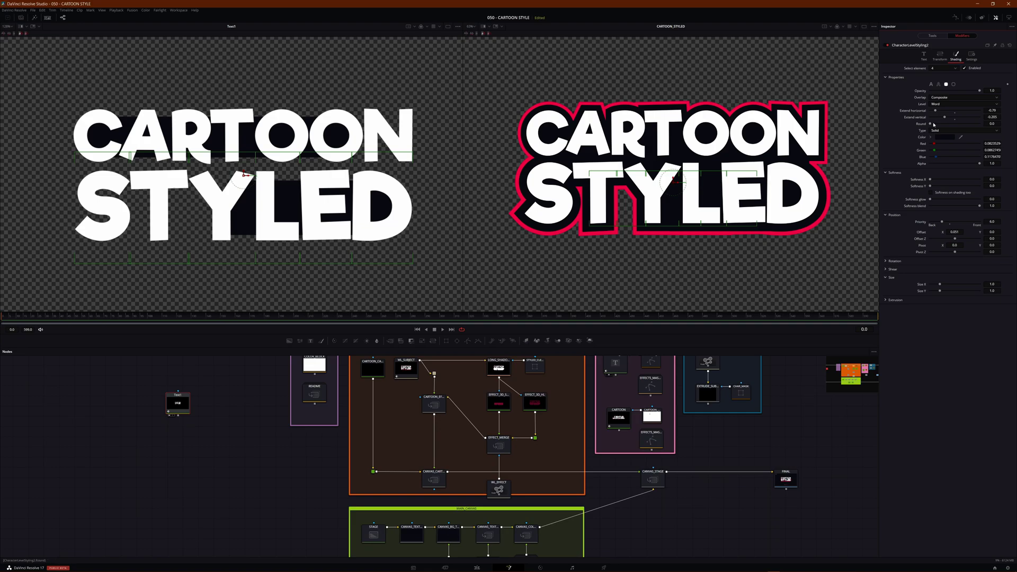
left_click_drag(946, 119, 947, 118)
left_click_drag(930, 124, 936, 127)
left_click(400, 281)
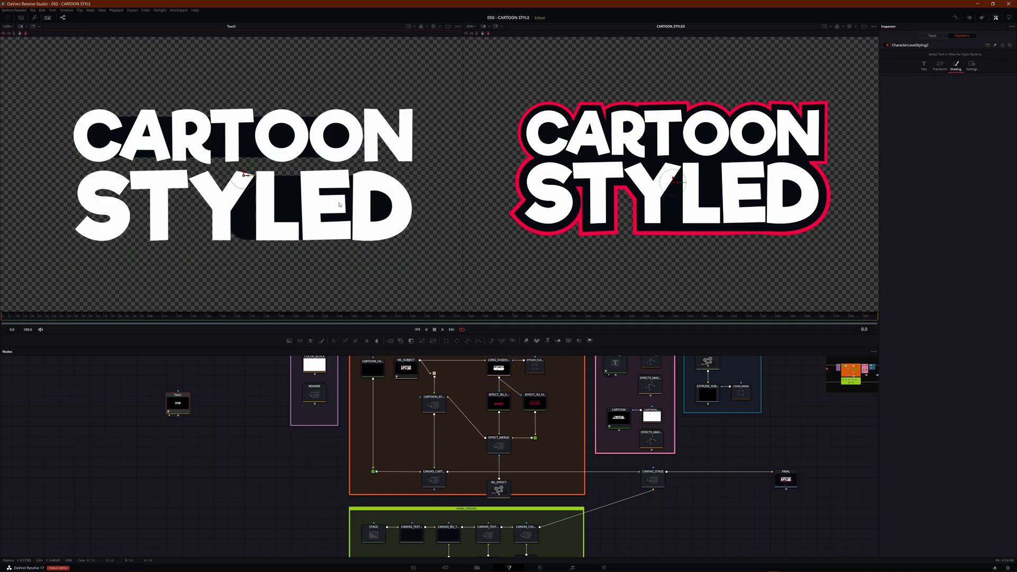
Re-enable shading element 2, the dark outline, and shading element 3, Outline Pink, for the whole text.
left_click(933, 36)
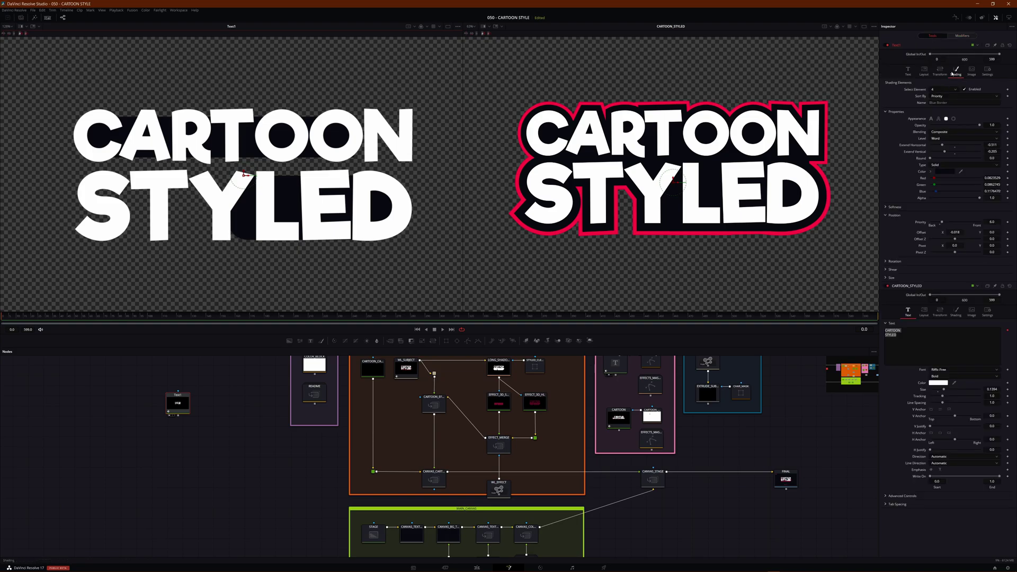
left_click(936, 89)
left_click(932, 101)
left_click(965, 89)
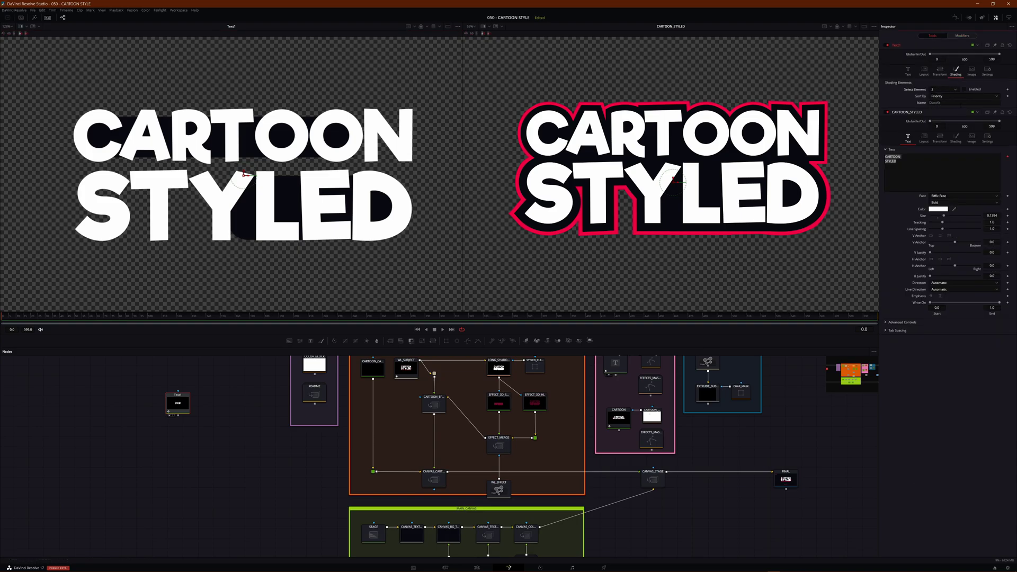
left_click(964, 89)
left_click(937, 89)
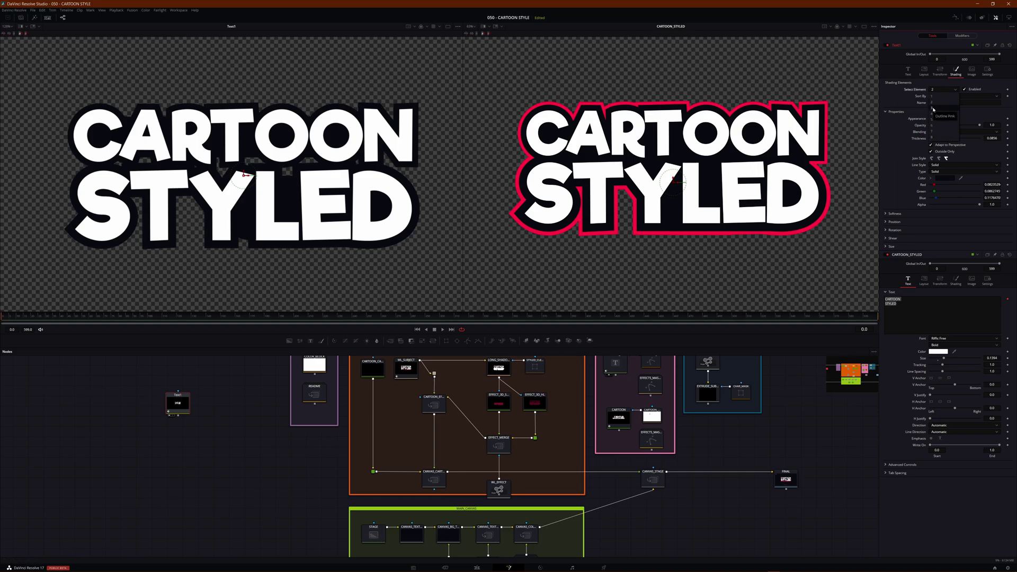
left_click(933, 110)
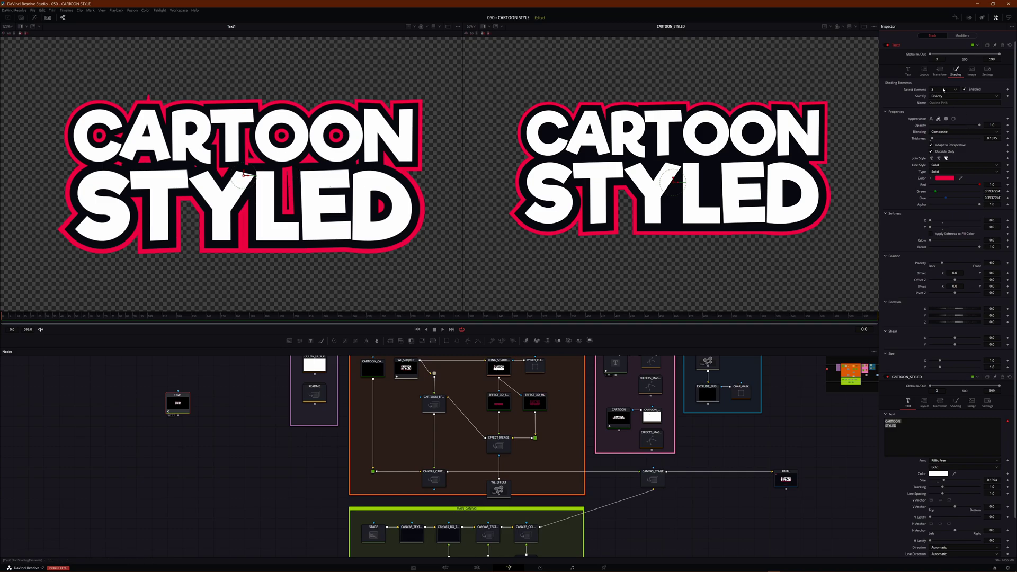
Set the priority of shading element 4 to 1 so its fill sits in front of the pink outline.
left_click(940, 92)
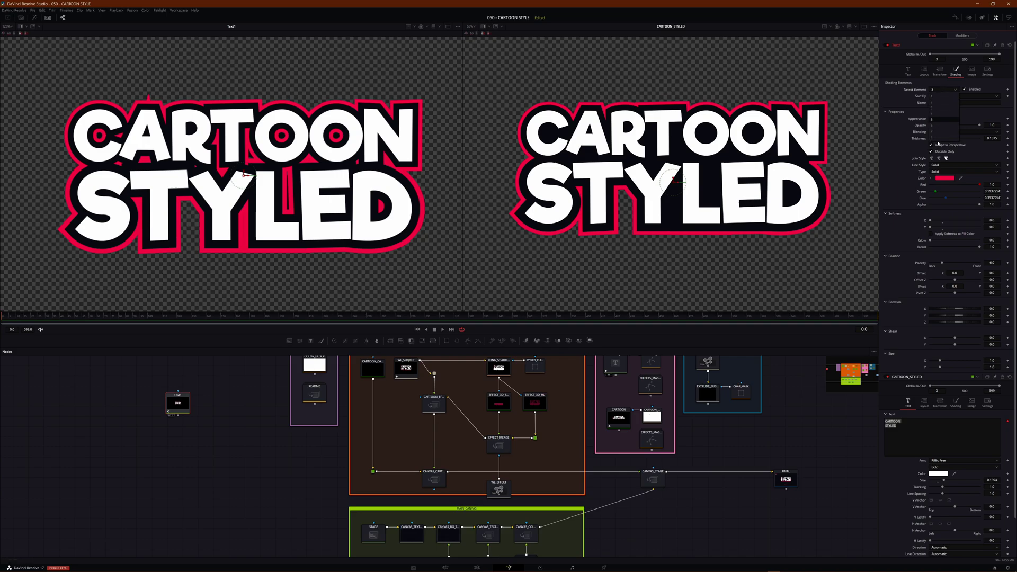
left_click(935, 115)
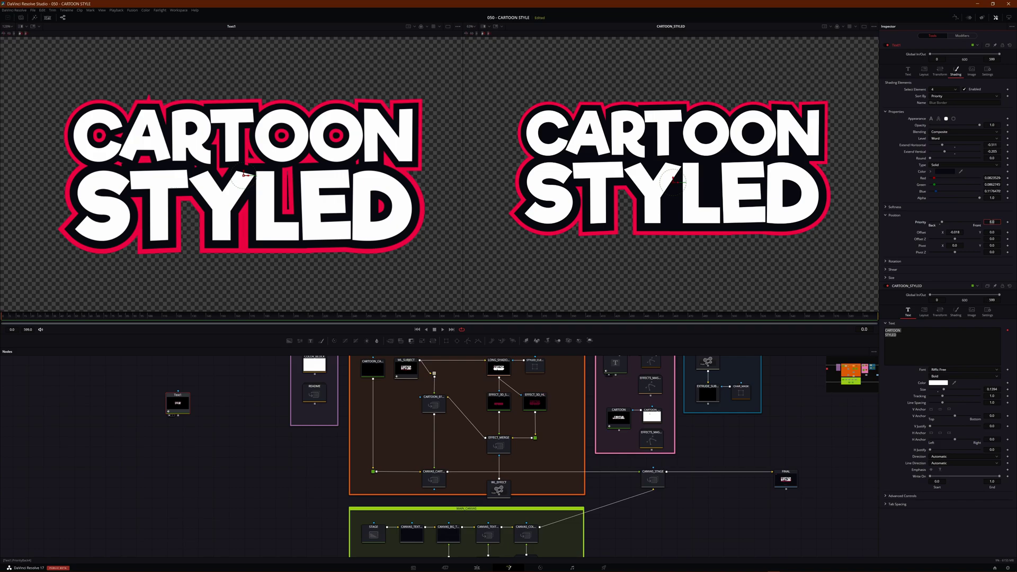
type("7")
key("Tab")
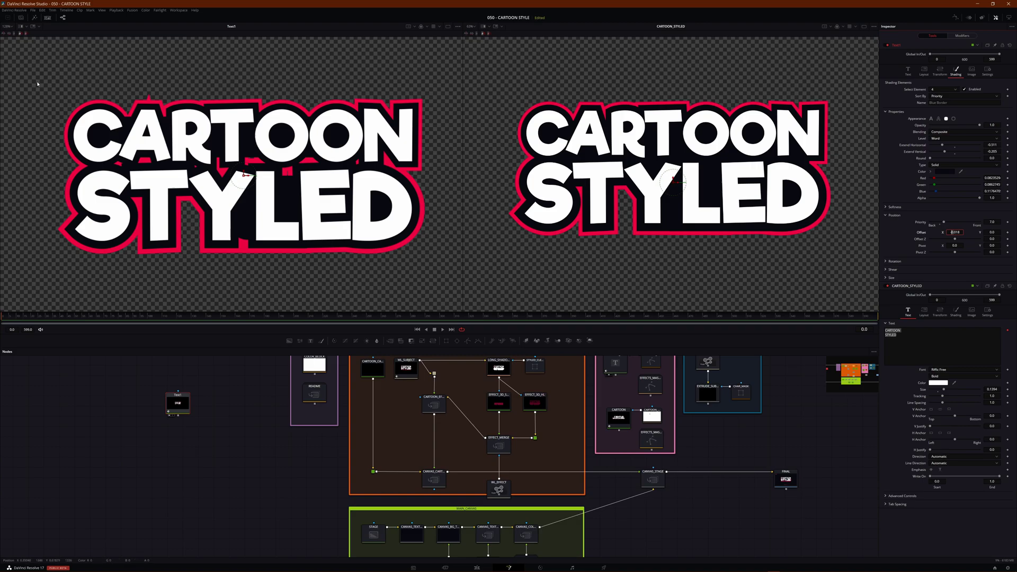
For the CARTOON line, set the element 4 border's Extend Horizontal to about -0.28, Extend Vertical to about -0.14, Offset X to 0 and Offset Y to about -0.009.
left_click_drag(43, 78, 454, 170)
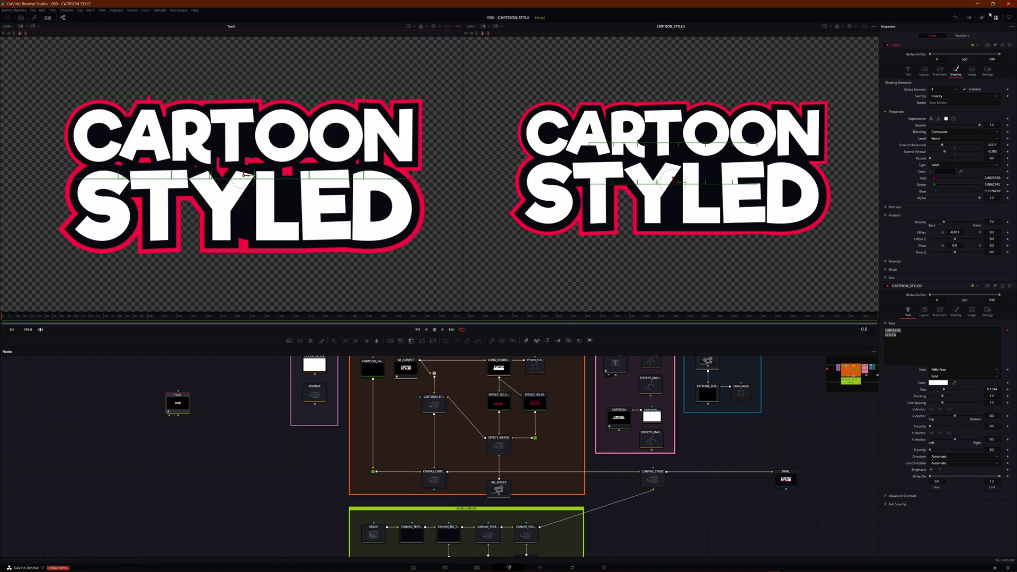
left_click(961, 36)
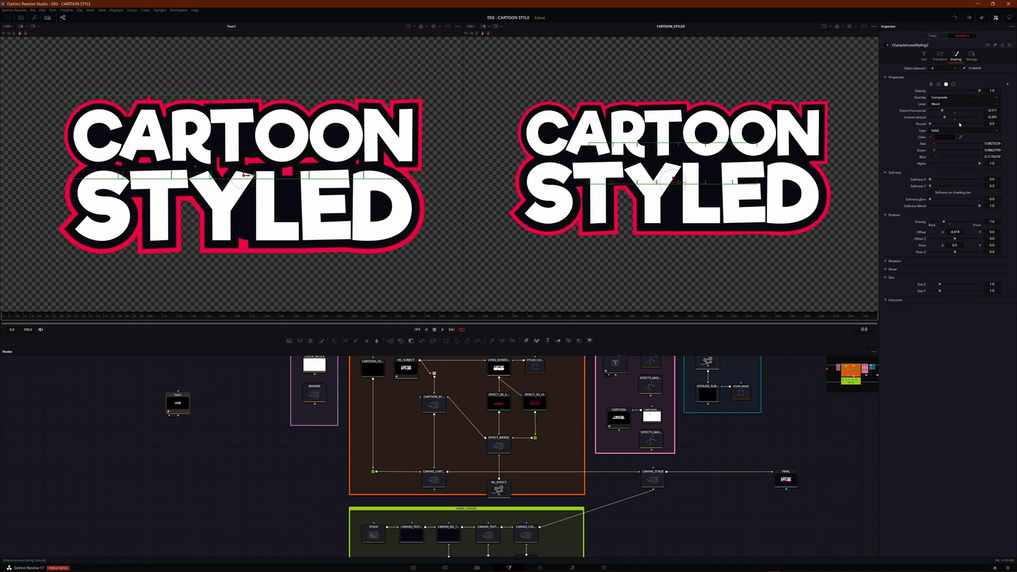
left_click_drag(942, 111, 949, 119)
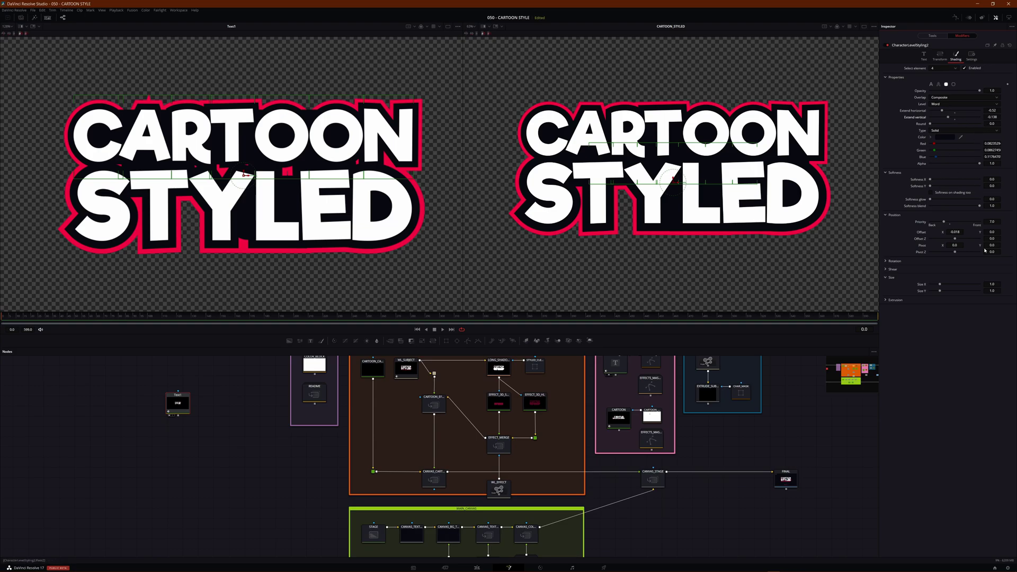
left_click_drag(991, 232, 987, 232)
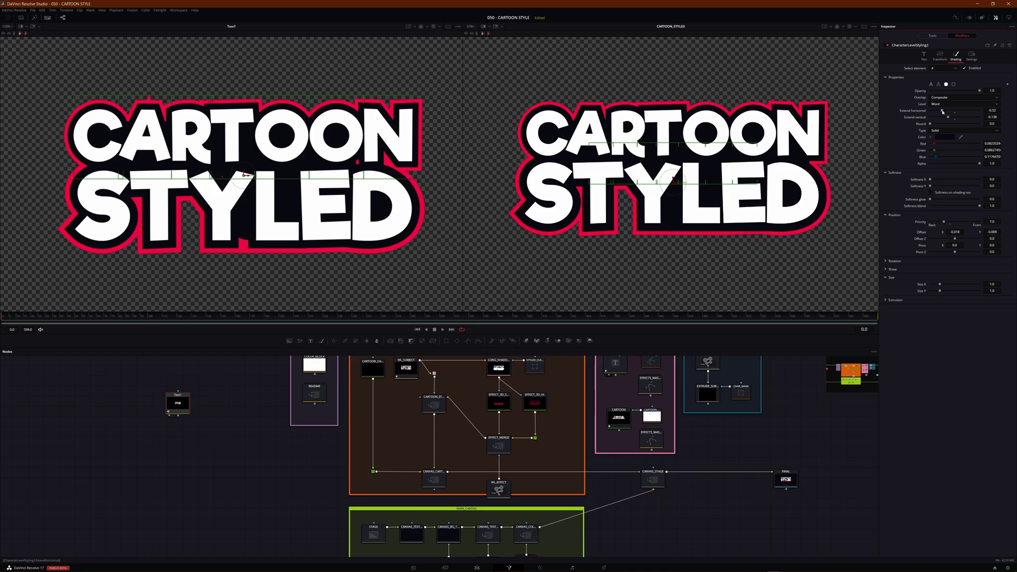
left_click_drag(942, 110, 943, 112)
left_click_drag(954, 232, 955, 232)
left_click_drag(943, 111, 949, 113)
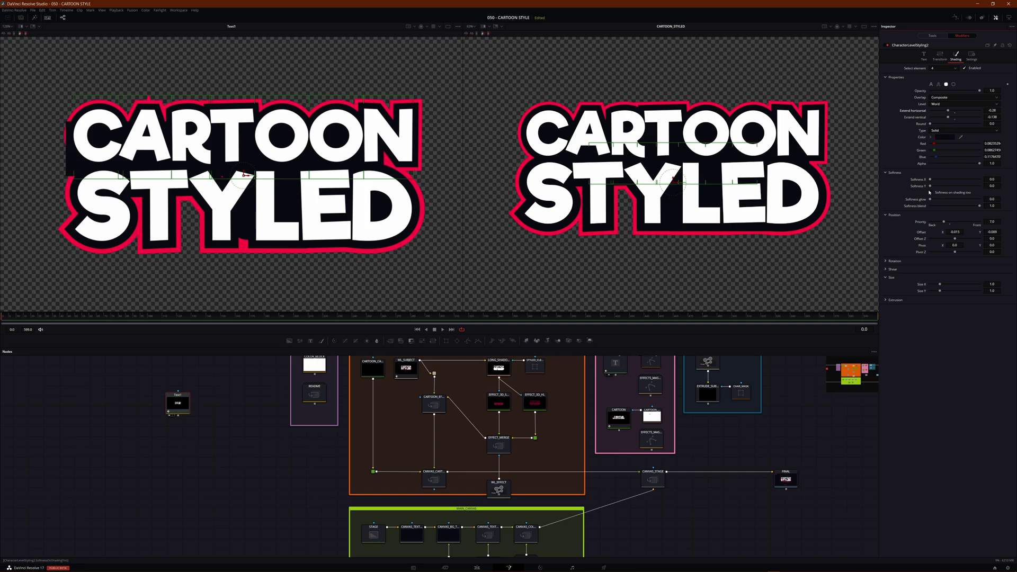
left_click_drag(954, 232, 962, 232)
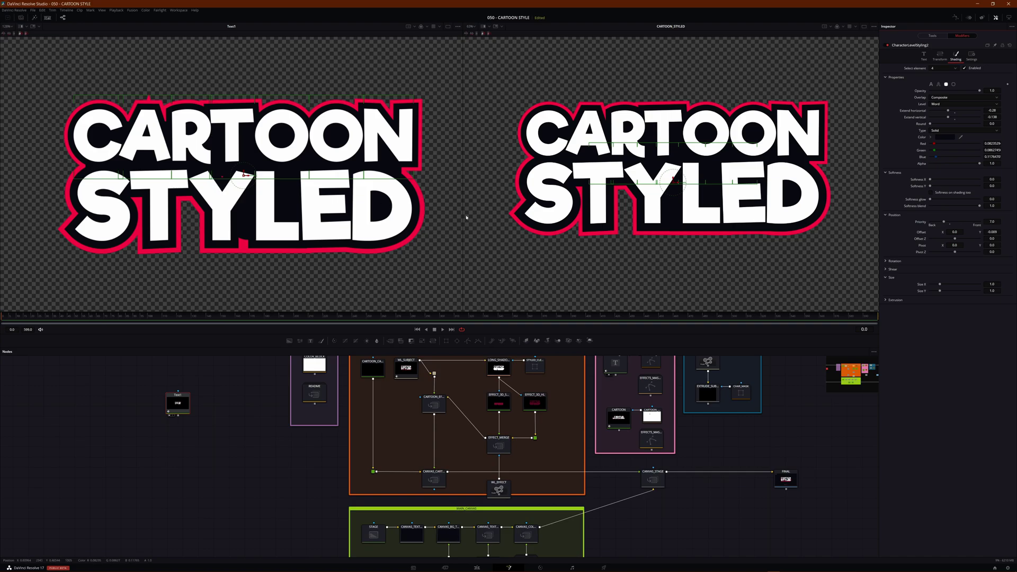
For the STYLED line, set the border's Extend Horizontal to about -0.706, Extend Vertical to about -0.138 and Offset X to about 0.045, nudge Offset Y, and save.
mouse_move(438, 258)
left_mouse_down()
mouse_move(59, 166)
mouse_move(24, 169)
left_mouse_up()
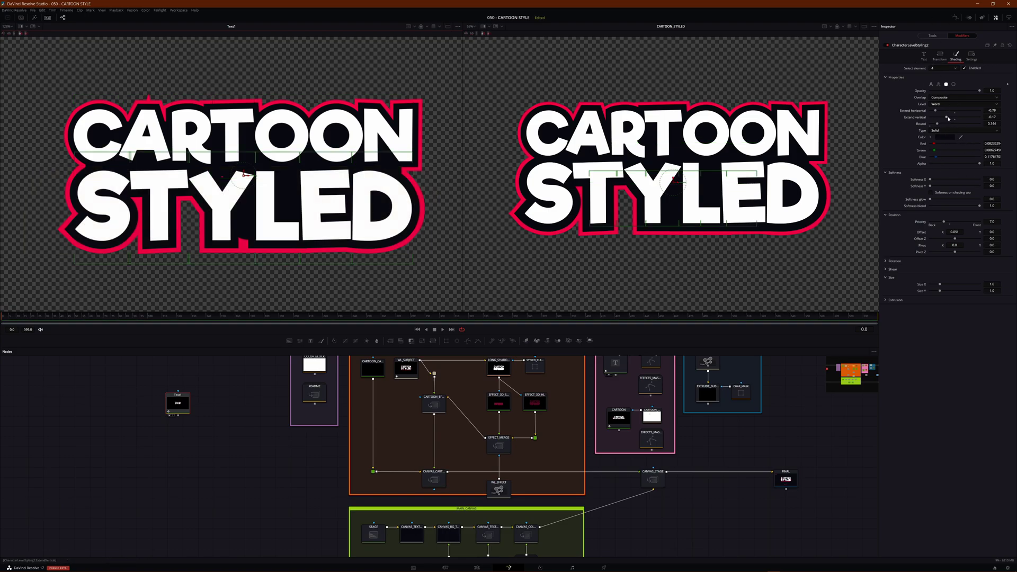
left_click_drag(948, 118, 950, 119)
left_click_drag(938, 111, 939, 112)
mouse_move(992, 231)
left_mouse_down()
mouse_move(975, 232)
mouse_move(1010, 232)
left_mouse_up()
left_click_drag(955, 232, 953, 232)
left_click_drag(992, 111, 991, 110)
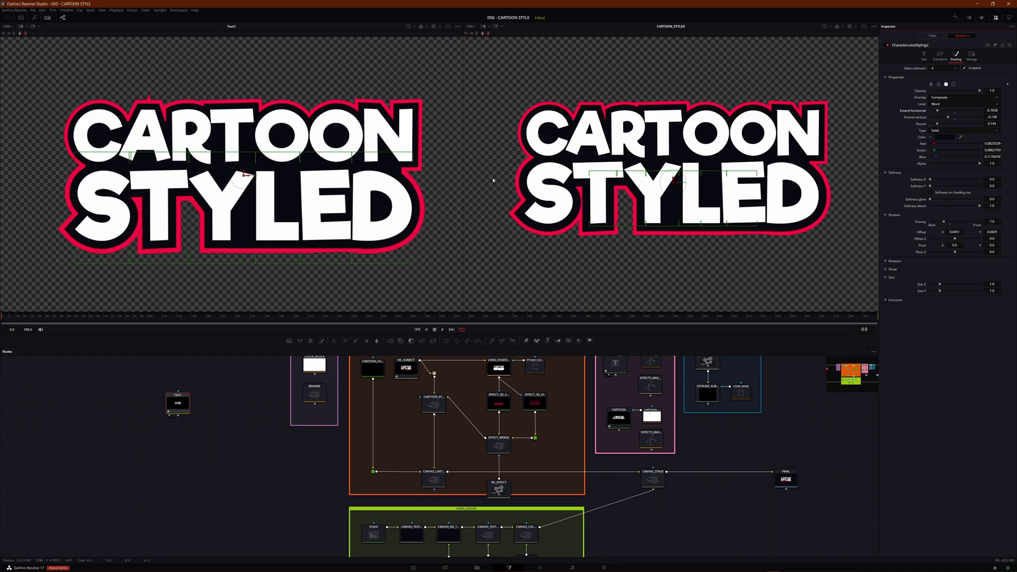
left_click(425, 282)
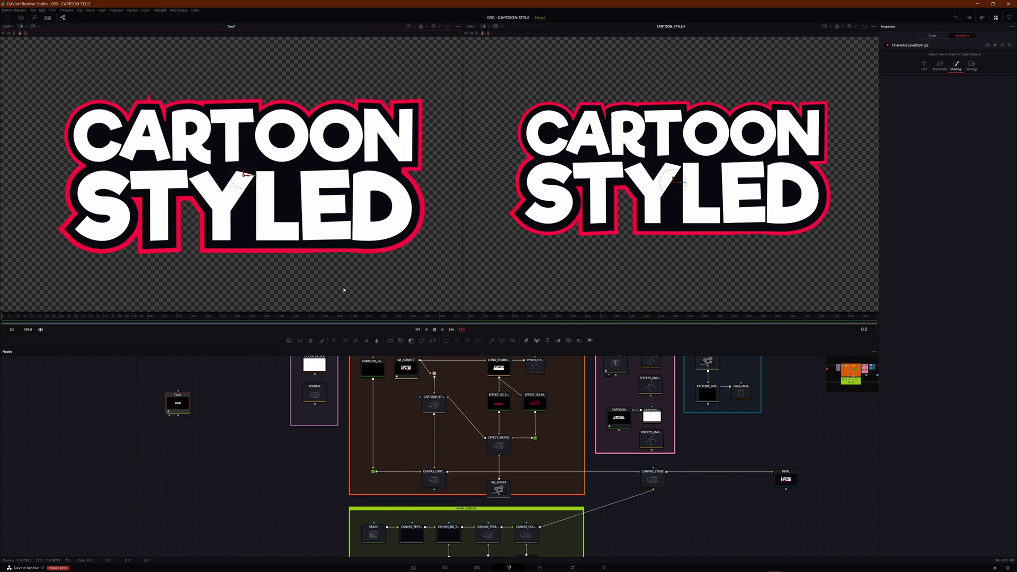
key("ctrl+s")
Select the text lines and some individual letters in turn to compare their character-level border settings, and look at the text controls.
left_click_drag(430, 255, 46, 171)
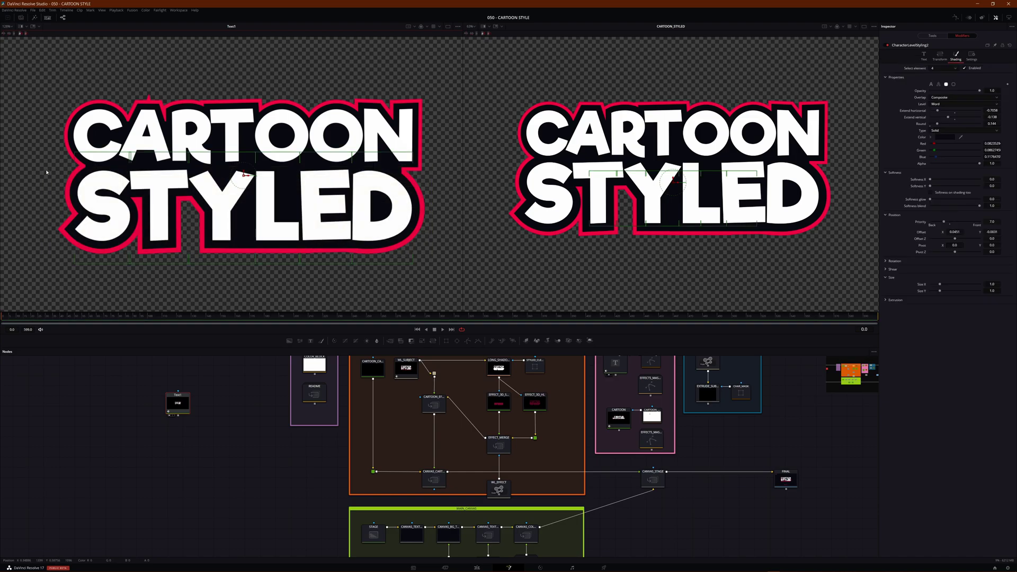
mouse_move(441, 282)
left_mouse_down()
mouse_move(194, 176)
mouse_move(183, 159)
mouse_move(211, 179)
left_mouse_up()
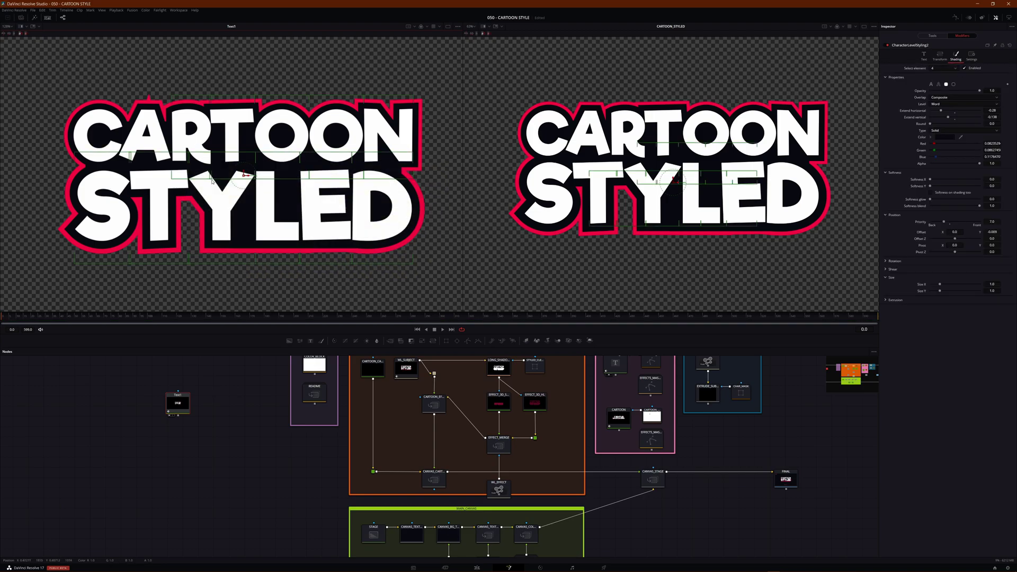
left_click_drag(437, 256, 346, 184)
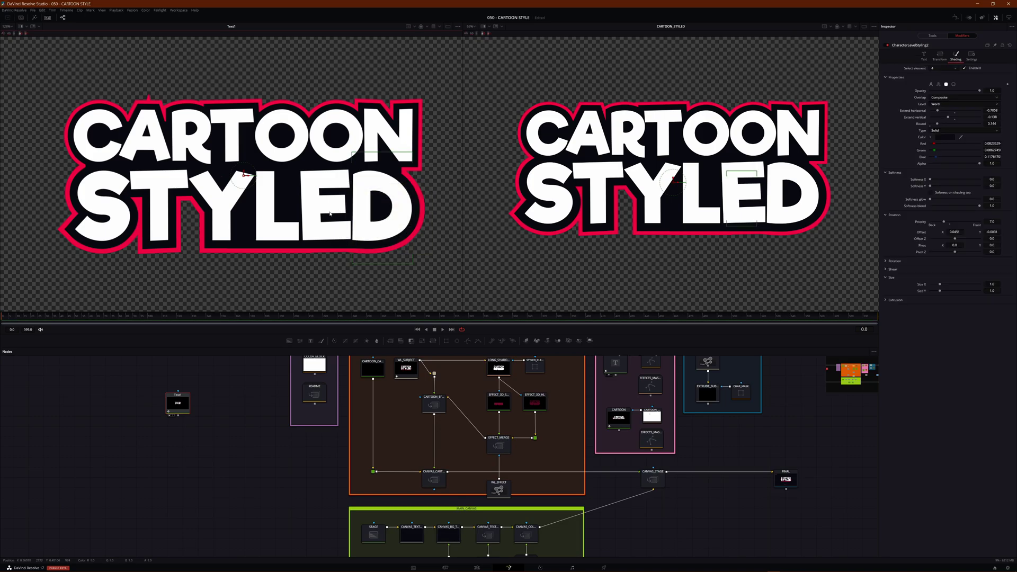
left_click_drag(51, 172, 194, 177)
left_click_drag(424, 275, 48, 164)
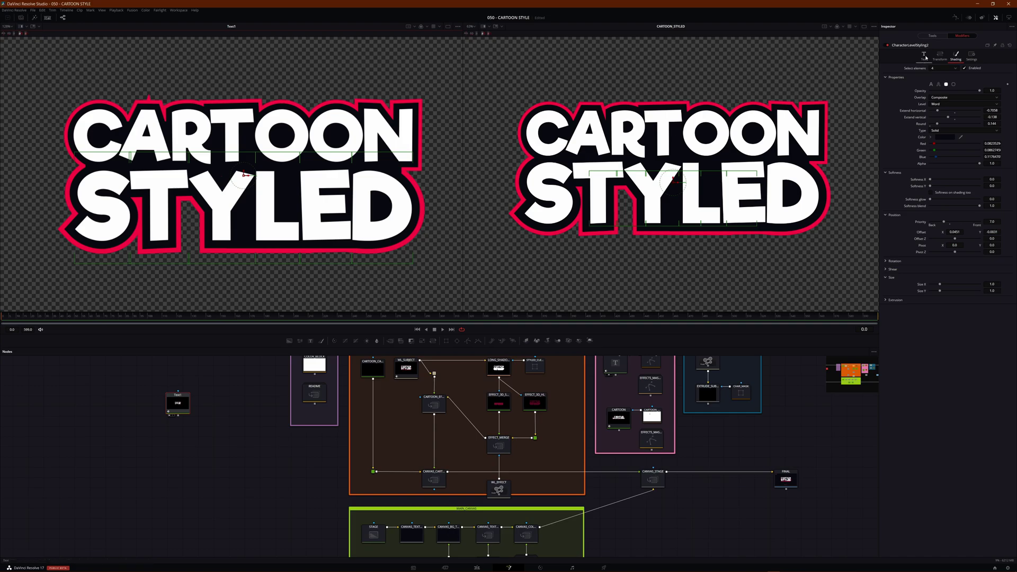
left_click(924, 55)
left_click(439, 282)
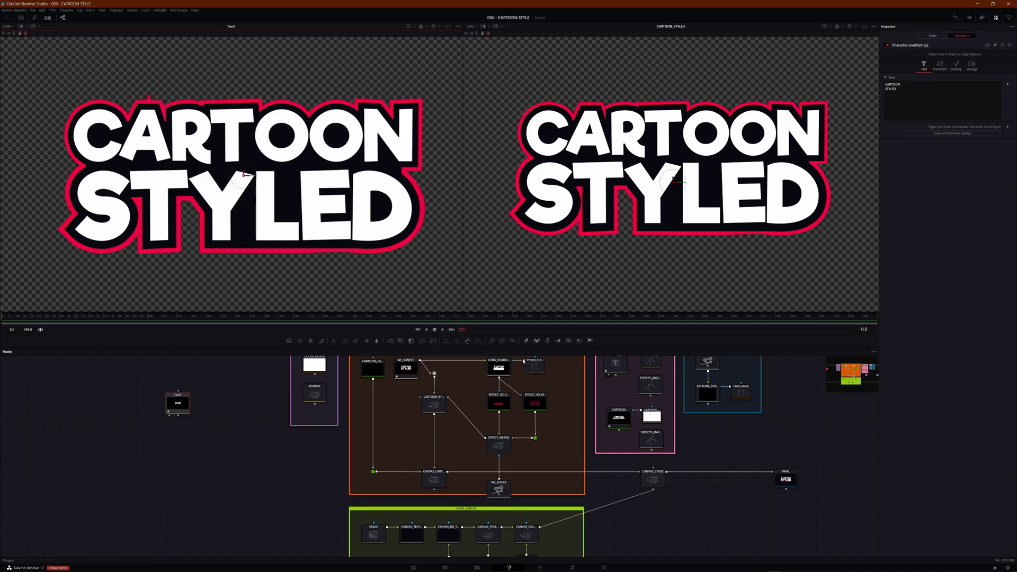
Inspect the CREATIVE BACKGROUND text from the CARTOON node and the CARTOON_EFFECT result in a single enlarged viewer.
left_click(615, 416)
key("2")
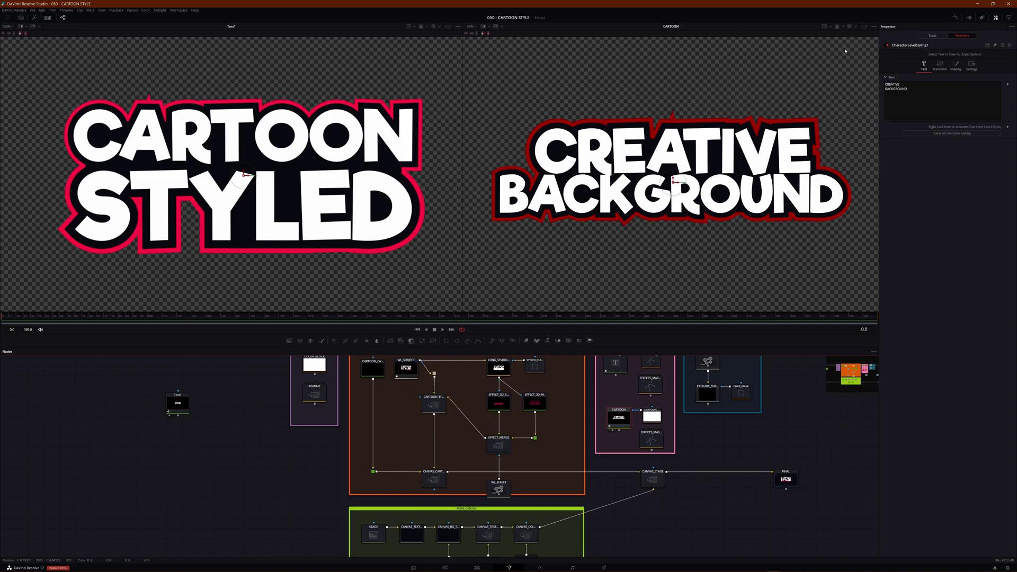
left_click(864, 27)
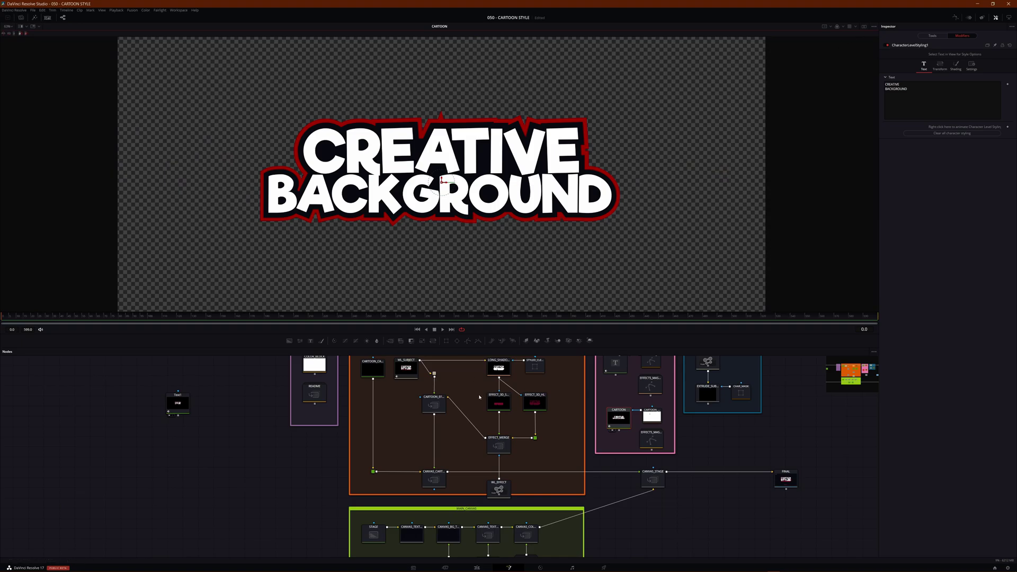
left_click(432, 407)
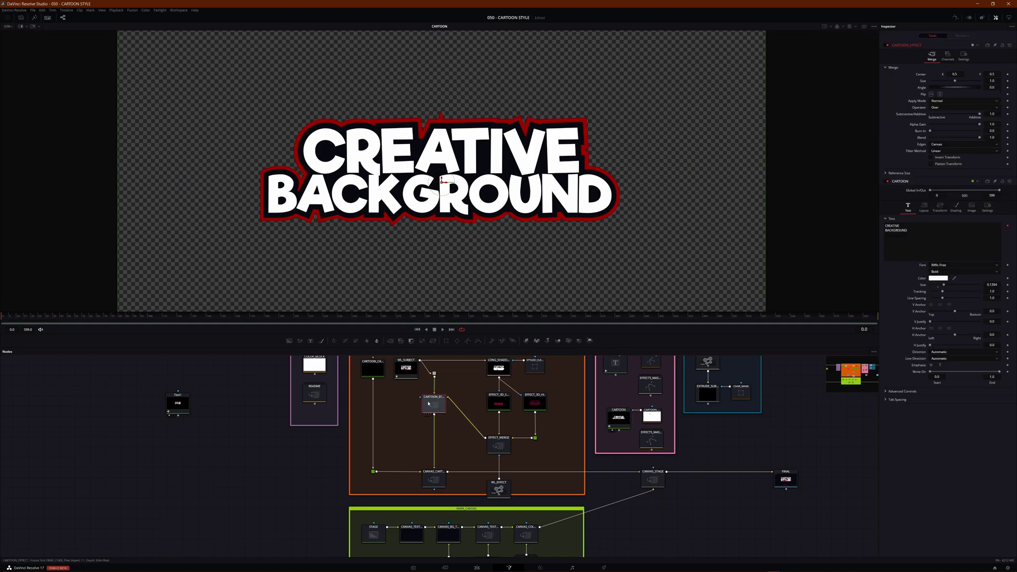
key("1")
left_click_drag(457, 400, 426, 435)
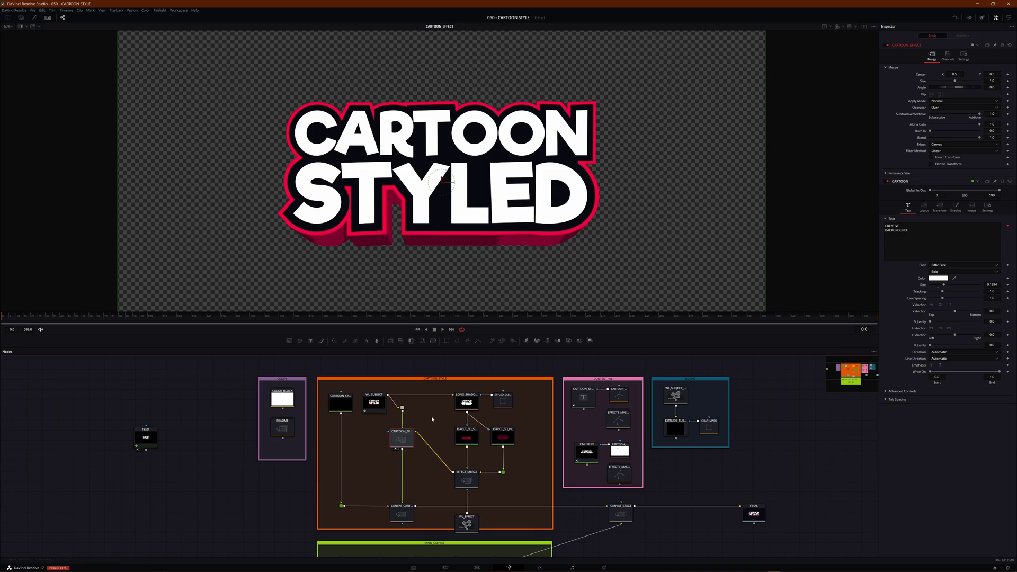
Show the LONG_SHADOW blur in the viewer and disable its cleanup mask.
left_click(464, 402)
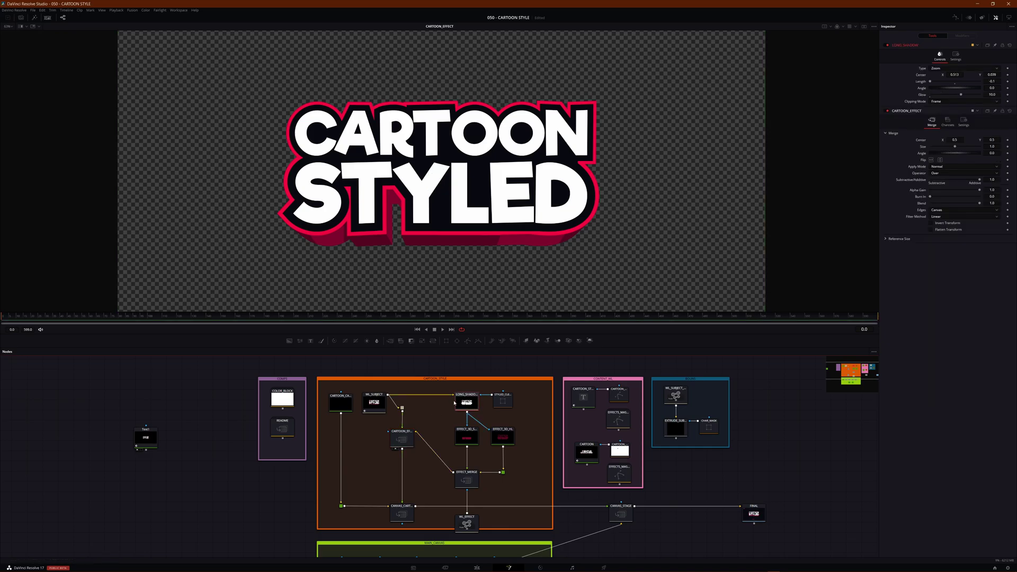
key("1")
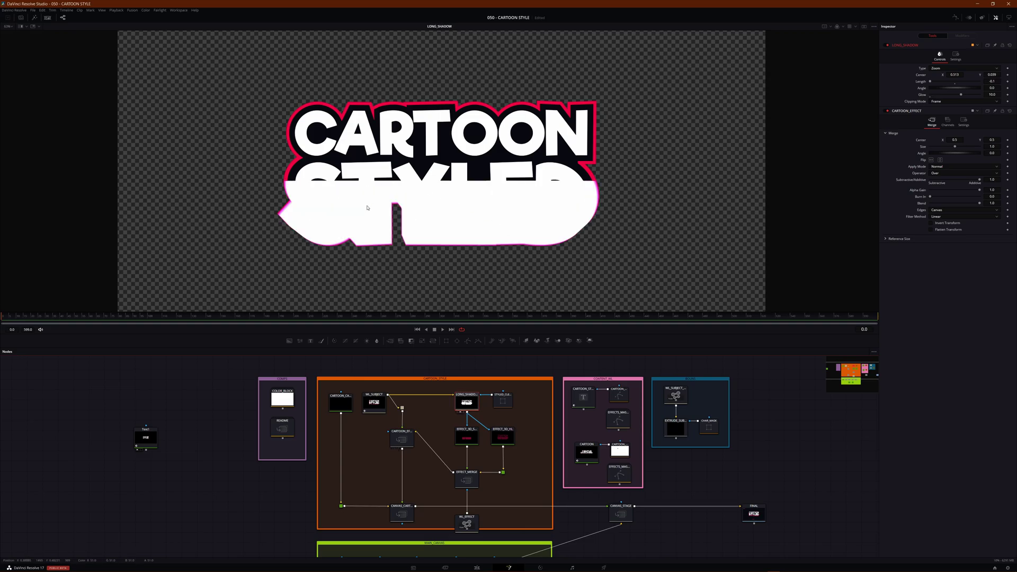
left_click(508, 396)
left_click(466, 402)
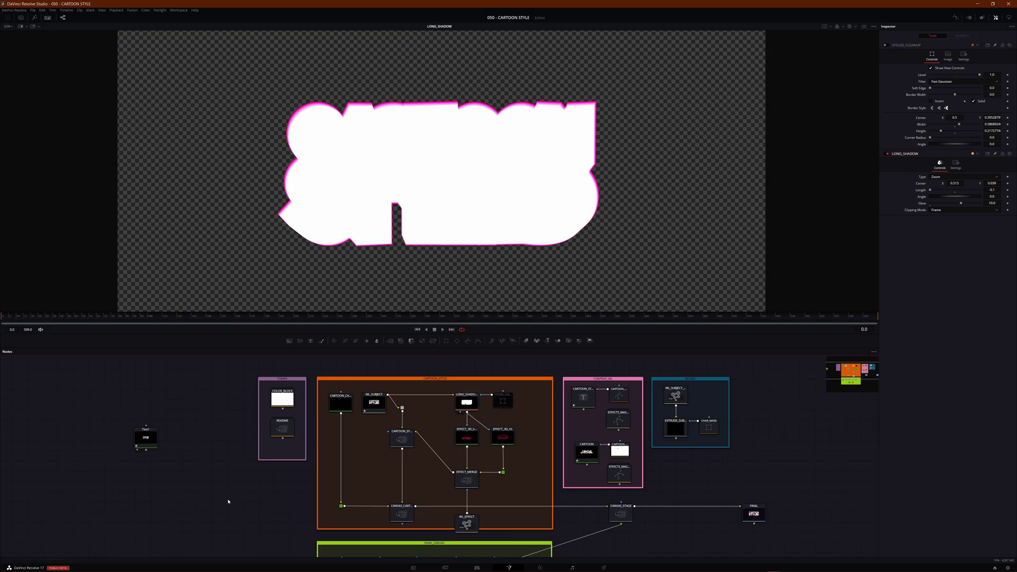
key("shift+space")
type("Text+direc")
key("Return")
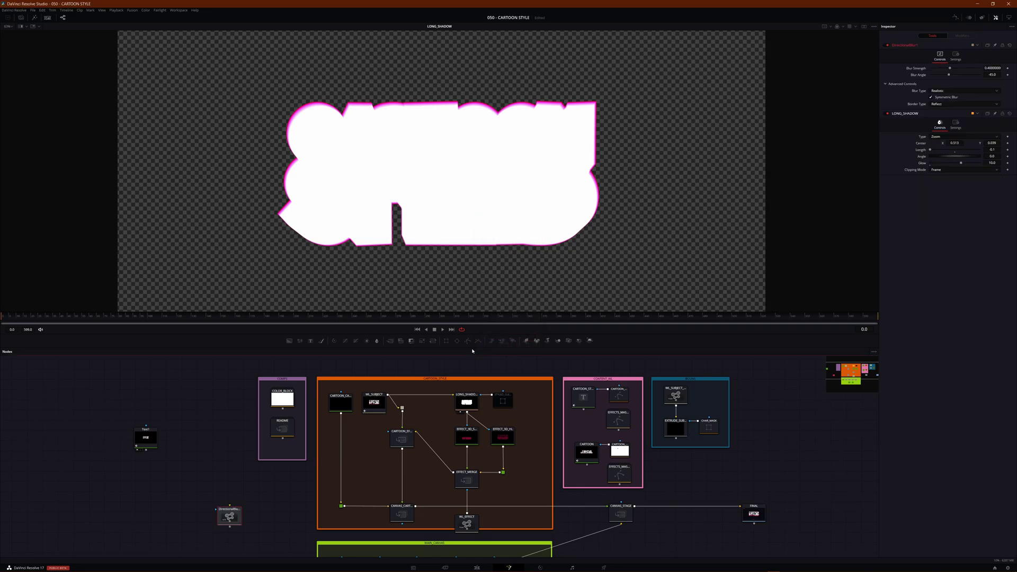
left_click_drag(228, 516, 148, 485)
mouse_move(145, 450)
left_mouse_down()
mouse_move(151, 475)
mouse_move(137, 487)
mouse_move(146, 491)
mouse_move(133, 491)
mouse_move(143, 492)
left_mouse_up()
key("1")
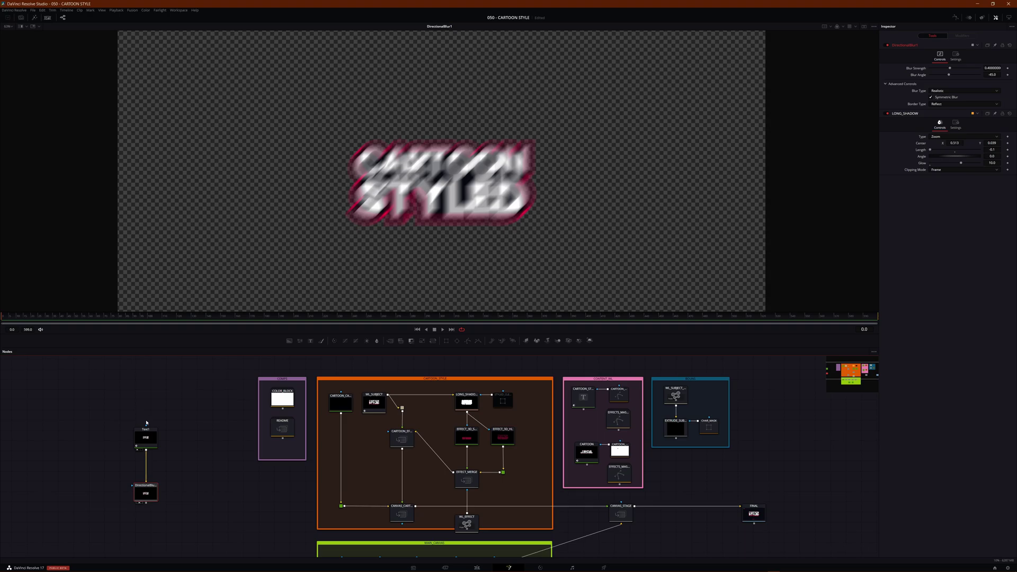
left_click(146, 476)
left_click_drag(146, 492, 135, 487)
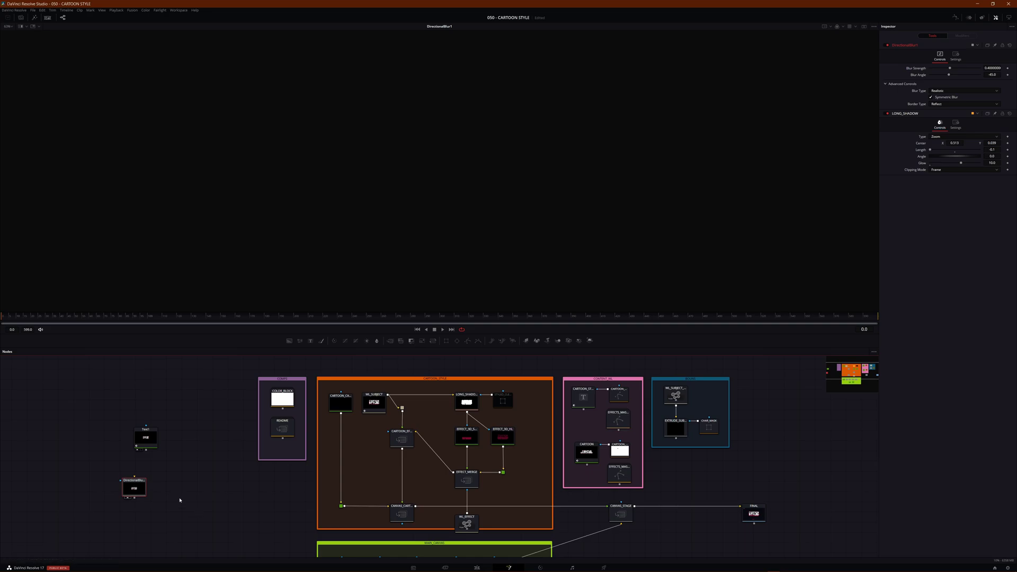
Search the tools for "dire" and add Fusion's own Directional Blur node, the variant used for LONG_SHADOW.
key("shift+space")
type("dire")
key("Down")
key("Down")
key("Down")
key("Up")
key("Down")
key("Down")
key("Down")
key("Down")
key("Down")
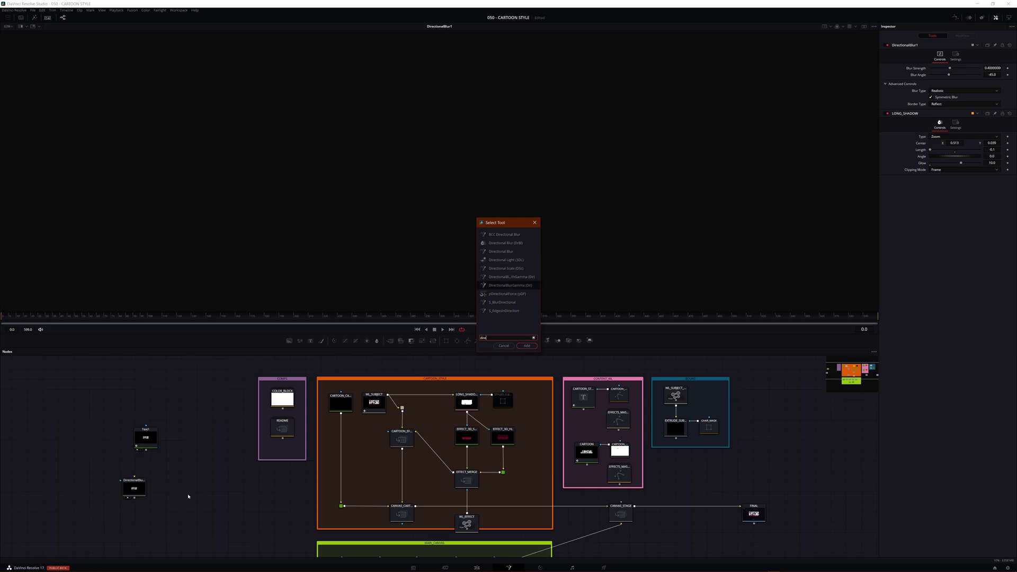
key("Up")
key("Up")
key("Up")
key("Up")
key("Up")
key("Up")
key("Up")
key("Return")
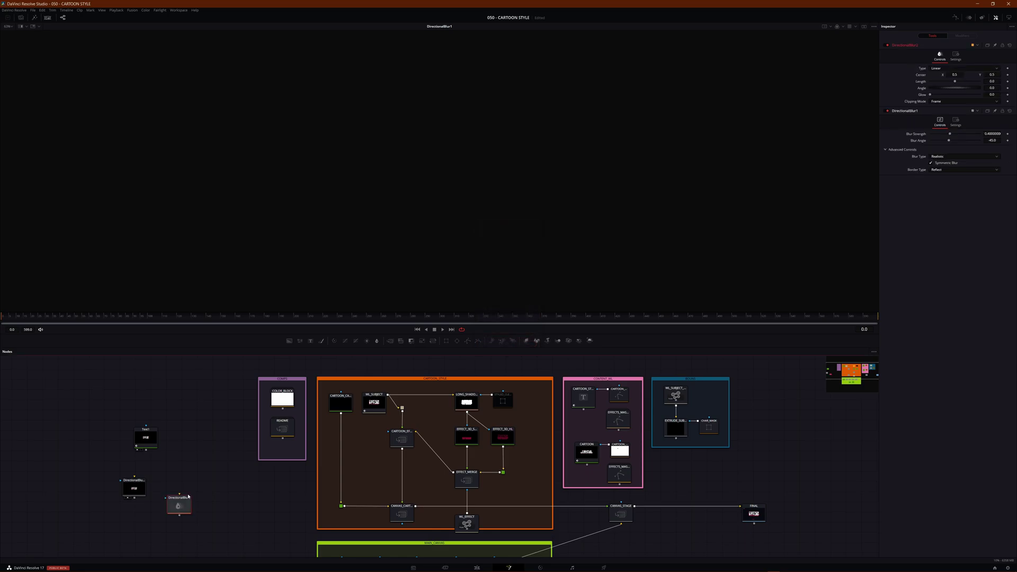
Delete the first Directional Blur node, connect the newly added one to Text1 and show its output in the viewer.
left_click_drag(103, 466, 149, 480)
key("Delete")
mouse_move(155, 479)
left_mouse_down()
mouse_move(159, 493)
mouse_move(151, 480)
left_mouse_up()
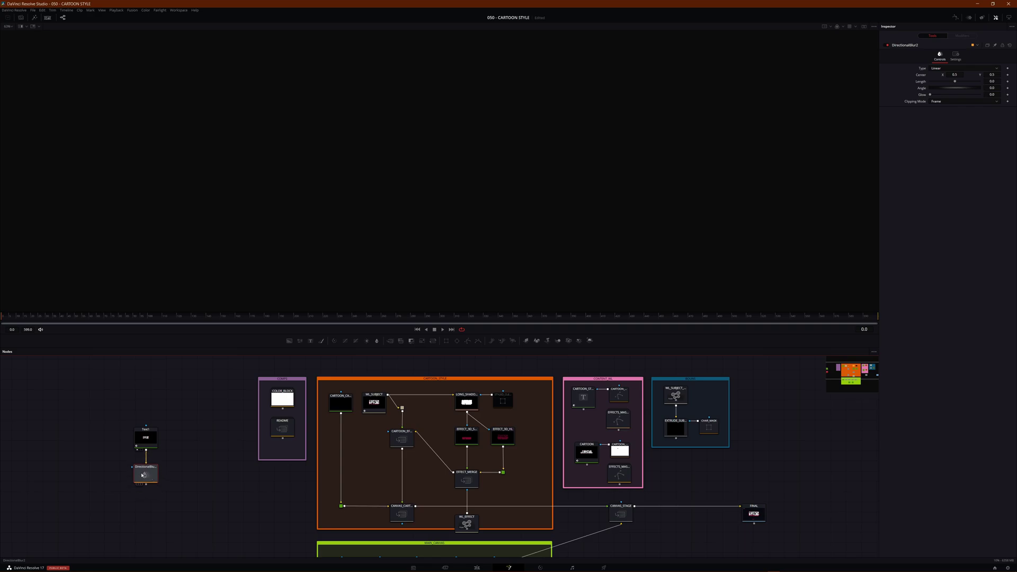
left_click_drag(142, 475, 147, 477)
key("1")
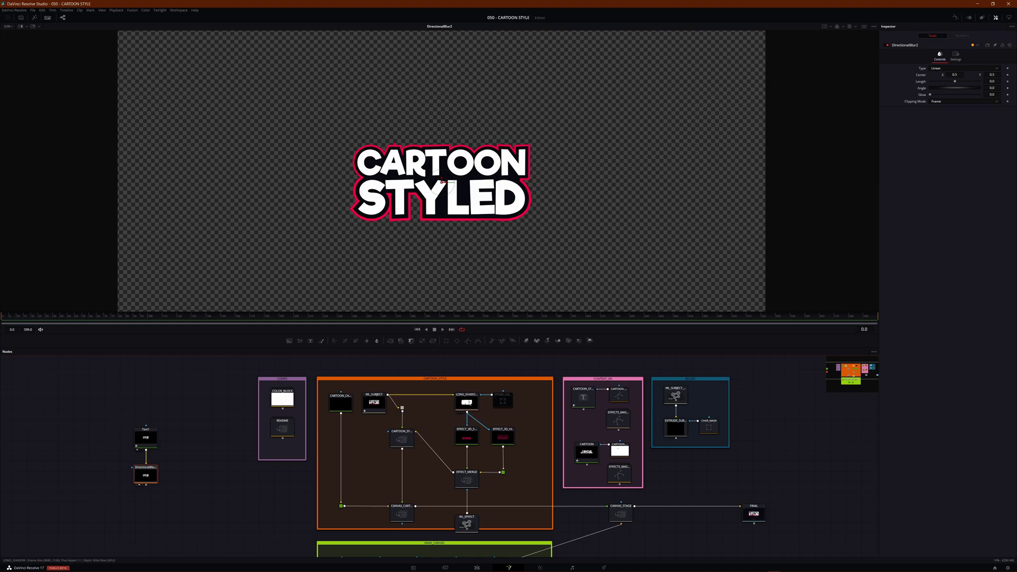
Match the new Directional Blur to LONG_SHADOW by setting its Type to Zoom and its Length to -0.1.
left_click(469, 401)
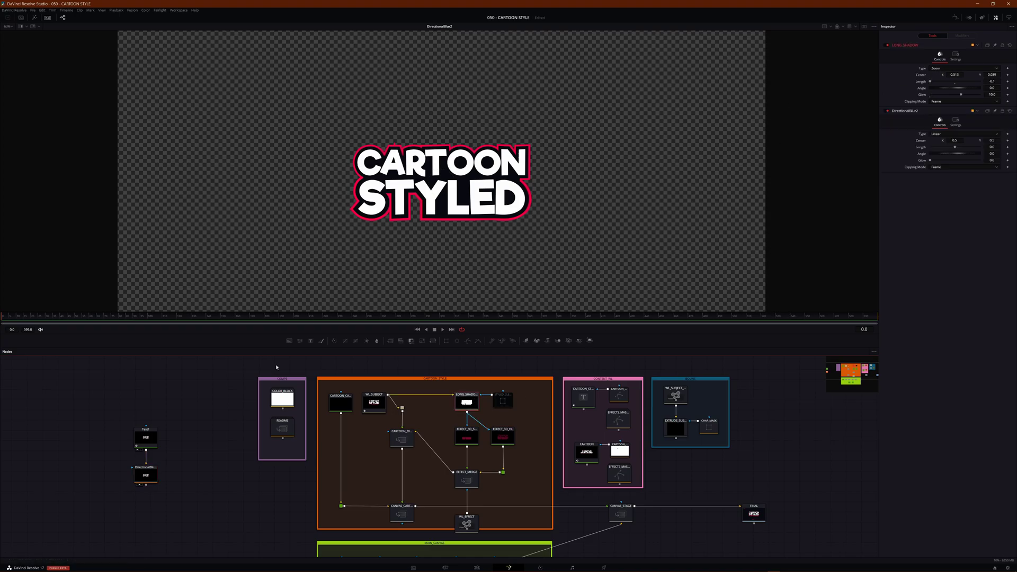
left_click(145, 475)
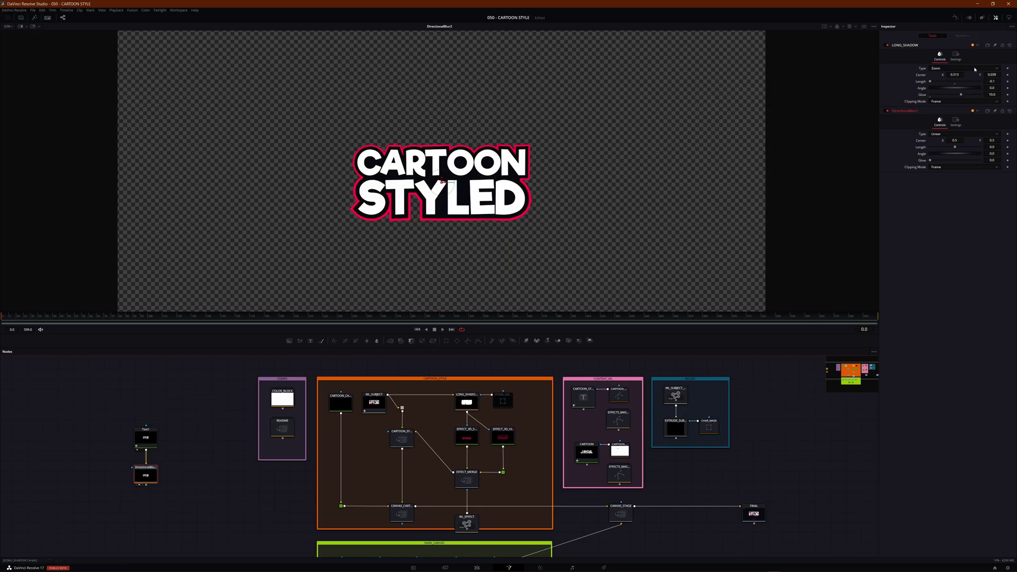
left_click(942, 134)
left_click(941, 162)
left_click_drag(956, 149, 917, 146)
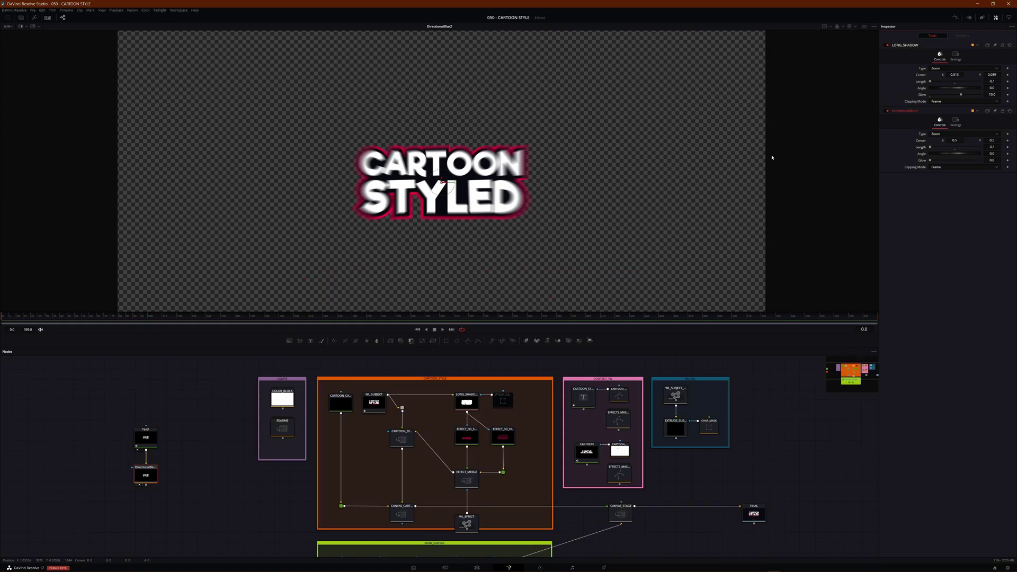
Move the new Directional Blur's center below the title, to about X 0.505 and Y 0.19.
left_click_drag(954, 75, 978, 74)
left_click_drag(954, 74, 959, 75)
left_click_drag(443, 181, 443, 310)
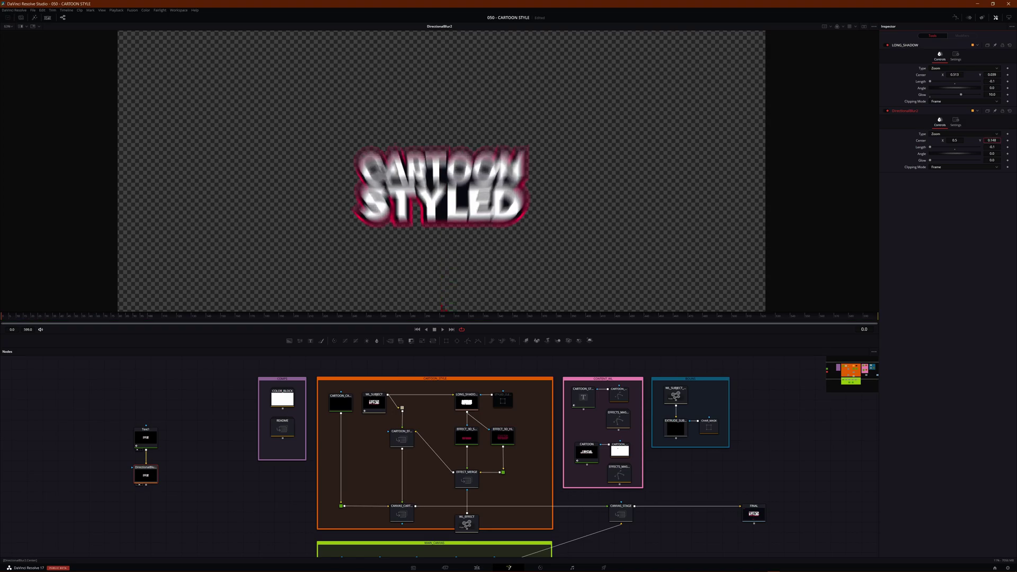
scroll(486, 252, "down", 3)
scroll(486, 252, "up", 2)
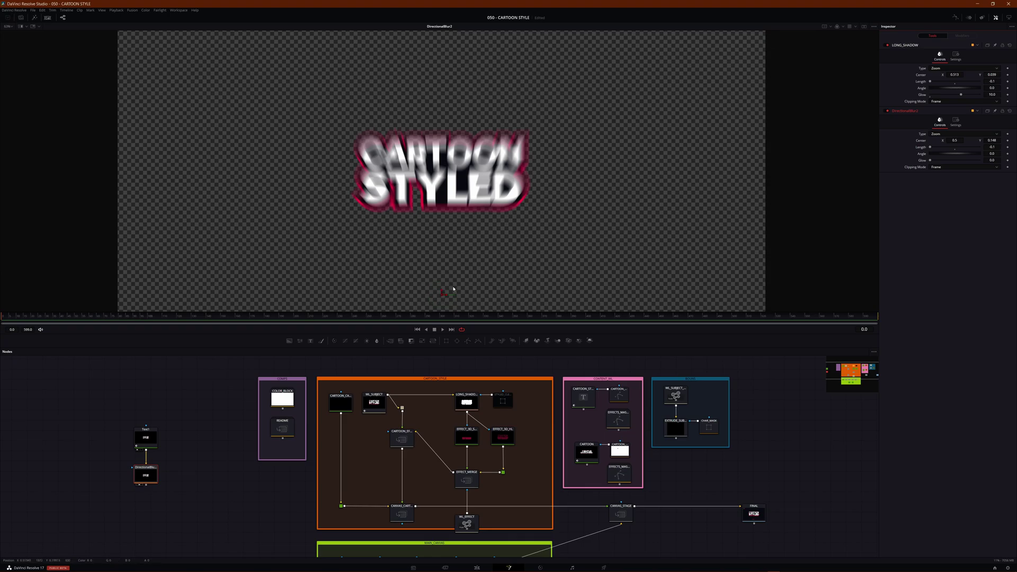
left_click_drag(398, 223, 451, 291)
mouse_move(441, 291)
left_mouse_down()
mouse_move(438, 182)
mouse_move(440, 277)
mouse_move(443, 248)
mouse_move(429, 247)
mouse_move(436, 289)
mouse_move(447, 288)
left_mouse_up()
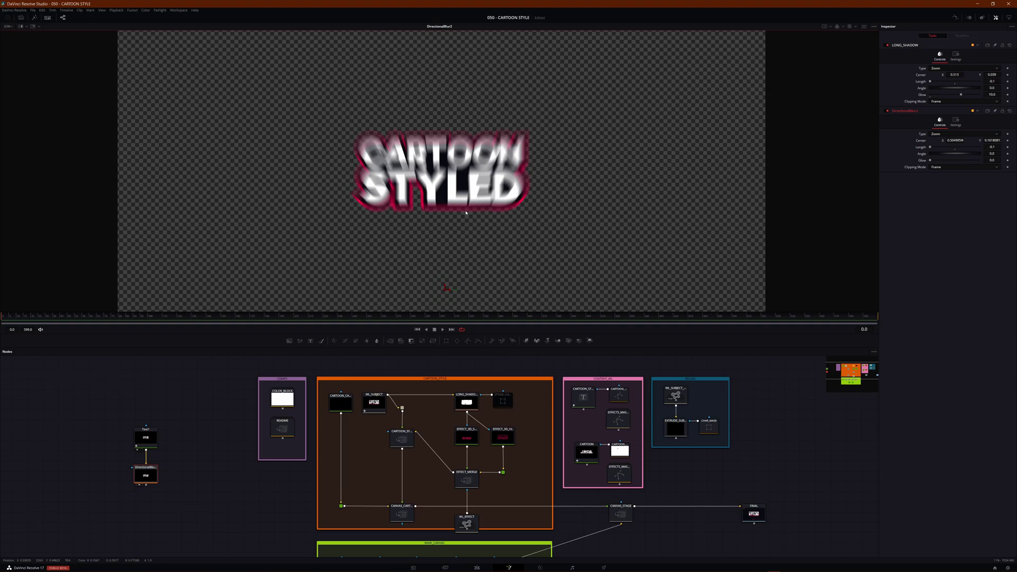
Rearrange the Text1 and Directional Blur nodes and add a Background merged with the blur's output.
left_click_drag(152, 475, 154, 410)
left_click_drag(159, 472, 206, 426)
key("b")
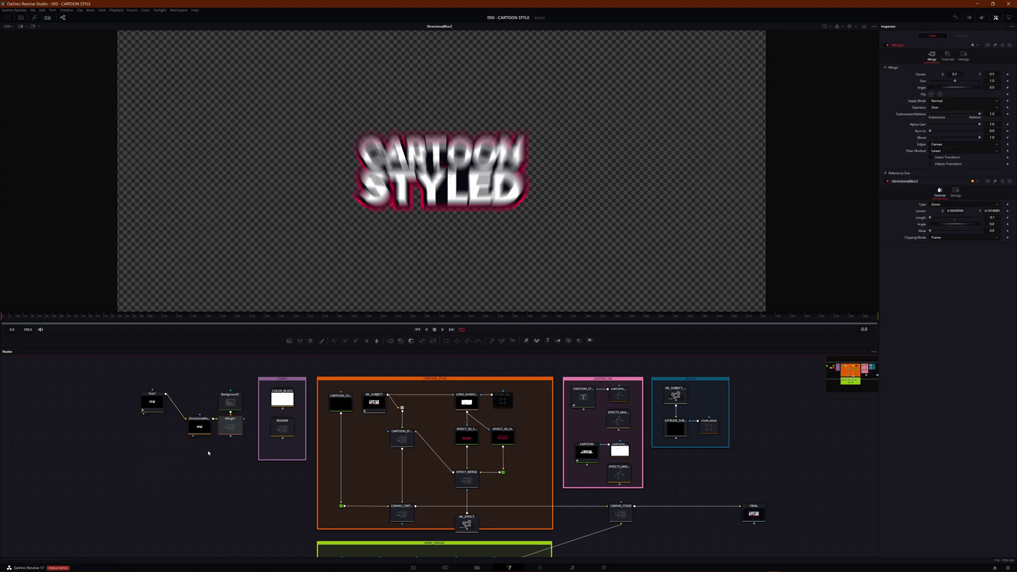
Replace the Background and Merge with a single Background masked by the Directional Blur's output, and show it in the viewer.
left_click_drag(250, 386, 236, 452)
key("Delete")
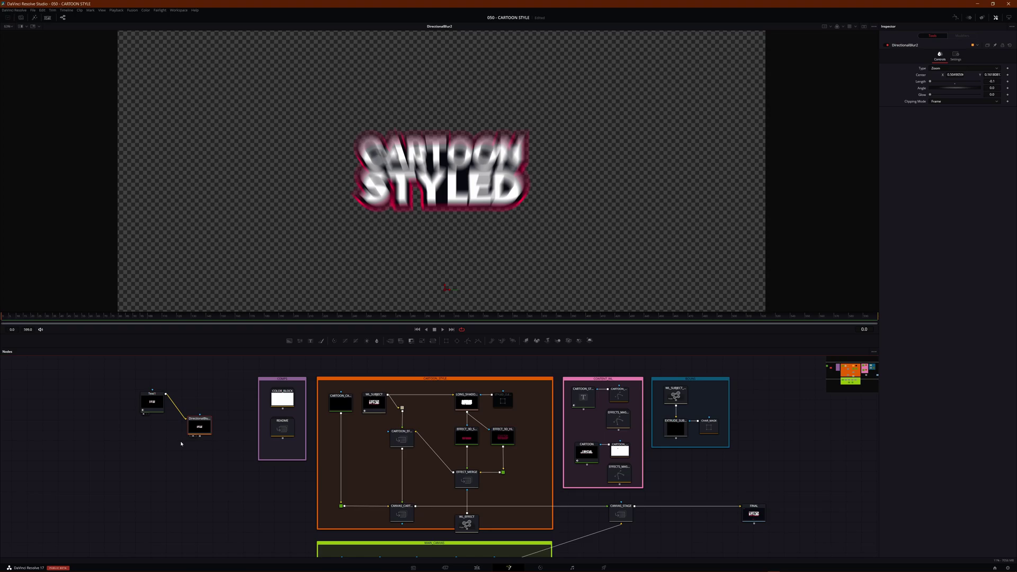
left_click(173, 478)
key("b")
left_click_drag(169, 481, 195, 492)
left_click_drag(200, 437, 199, 481)
key("2")
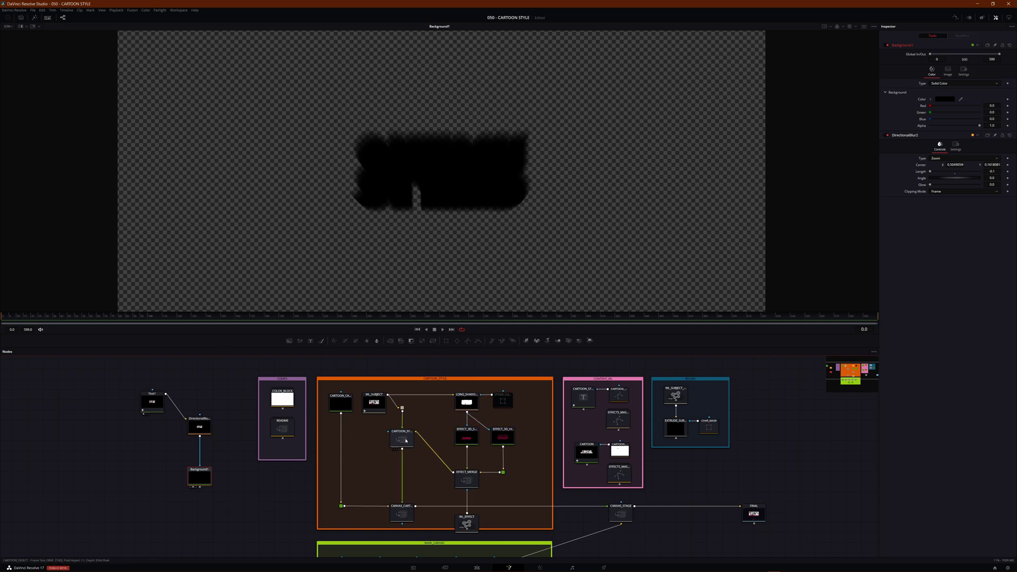
Check CARTOON_EFFECT for comparison and set the new Directional Blur's Glow to 20.0 while viewing its output.
left_click_drag(403, 439, 455, 268)
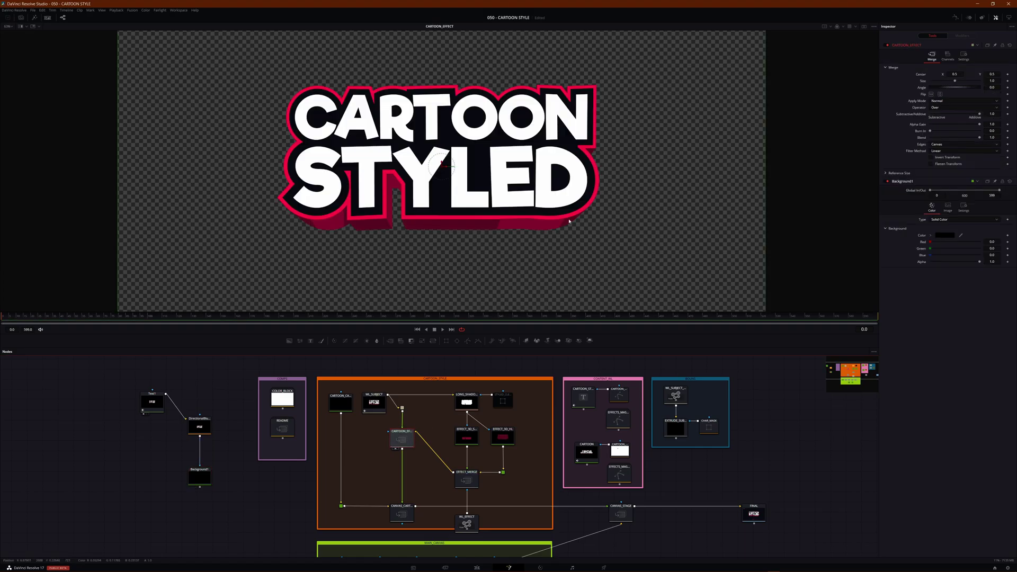
left_click_drag(199, 426, 358, 240)
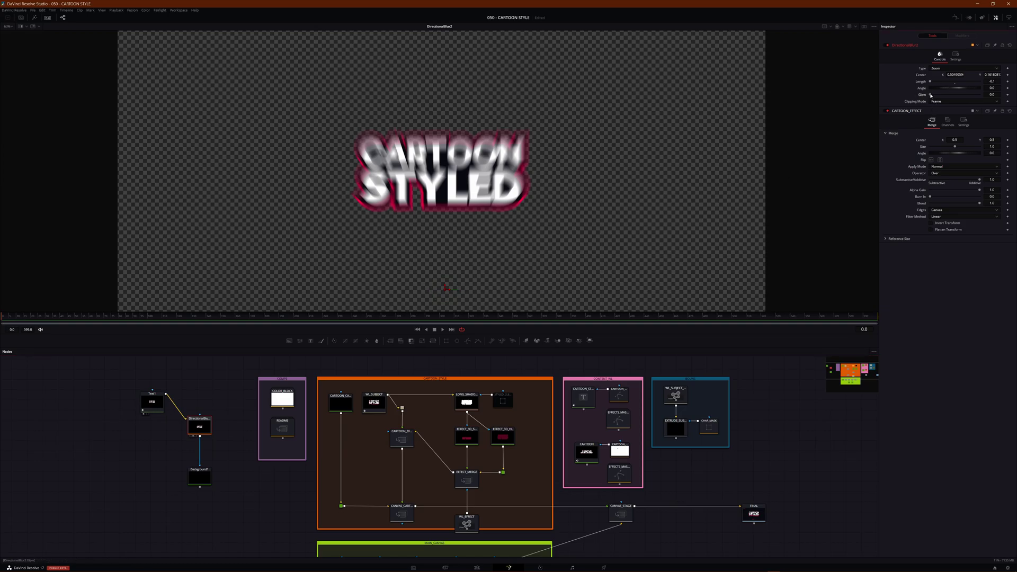
left_click_drag(931, 96, 965, 96)
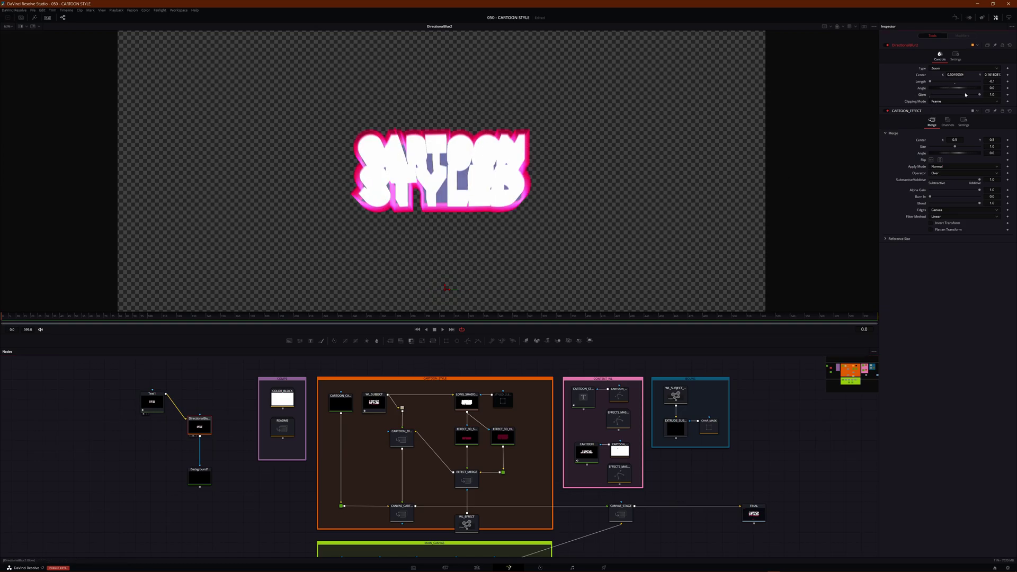
double_click(992, 95)
key("Tab")
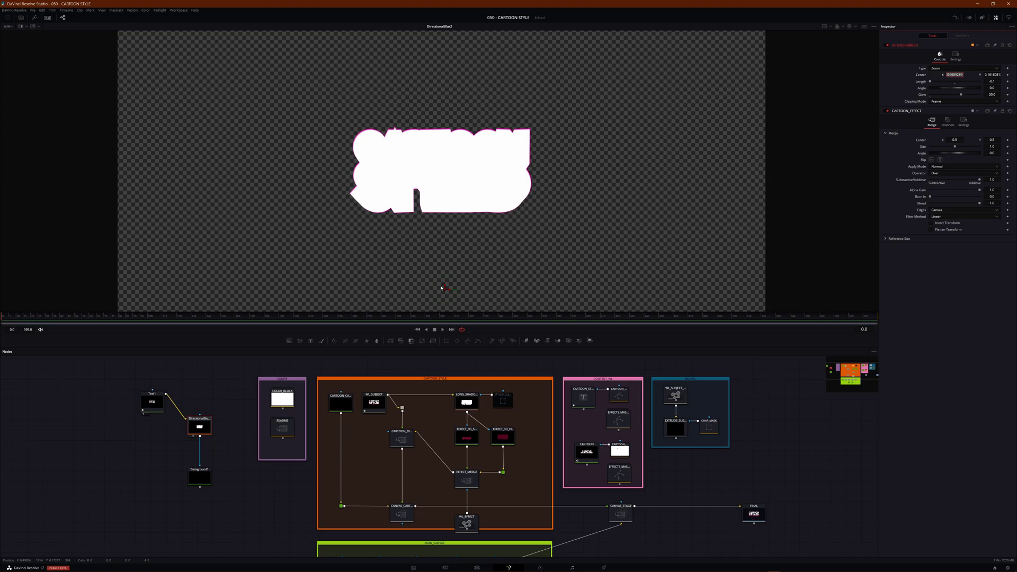
left_click(98, 473)
key("shift+space")
type("dire")
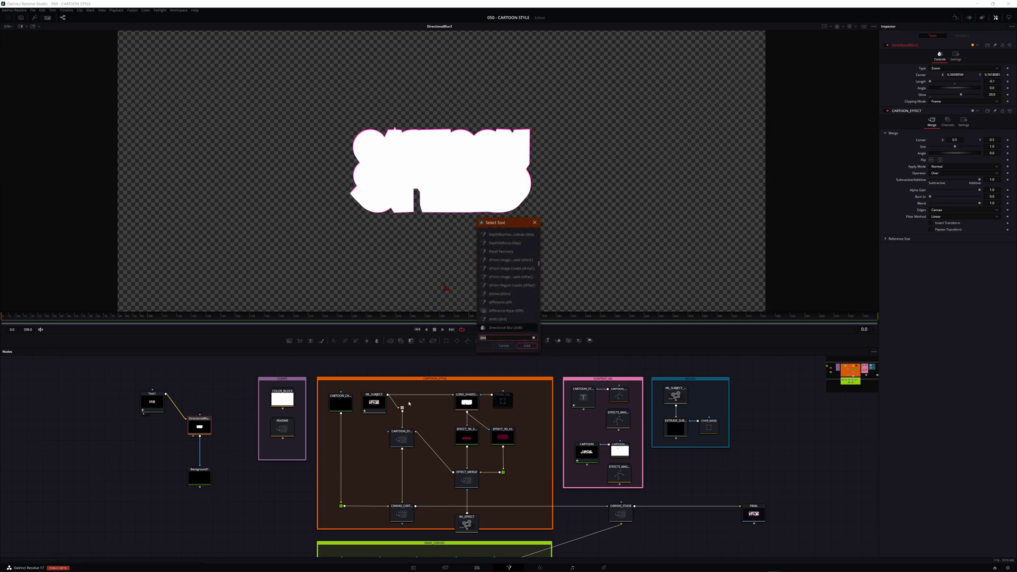
key("BackSpace")
key("BackSpace")
key("BackSpace")
key("BackSpace")
type("DVE")
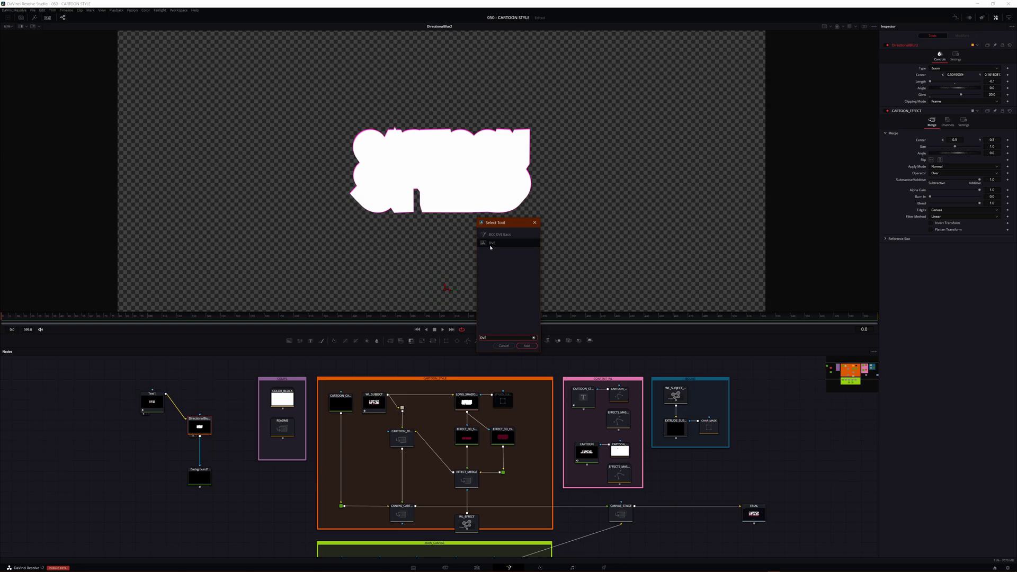
left_click(503, 346)
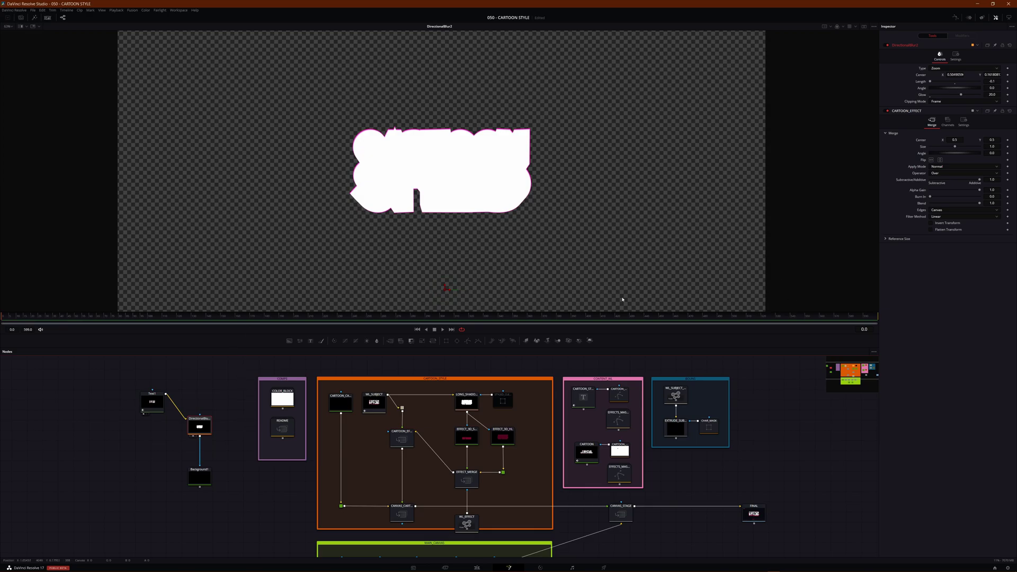
Show the masked Background, examine its silhouette edges up close and place its node further below the Directional Blur.
left_click_drag(199, 477, 199, 482)
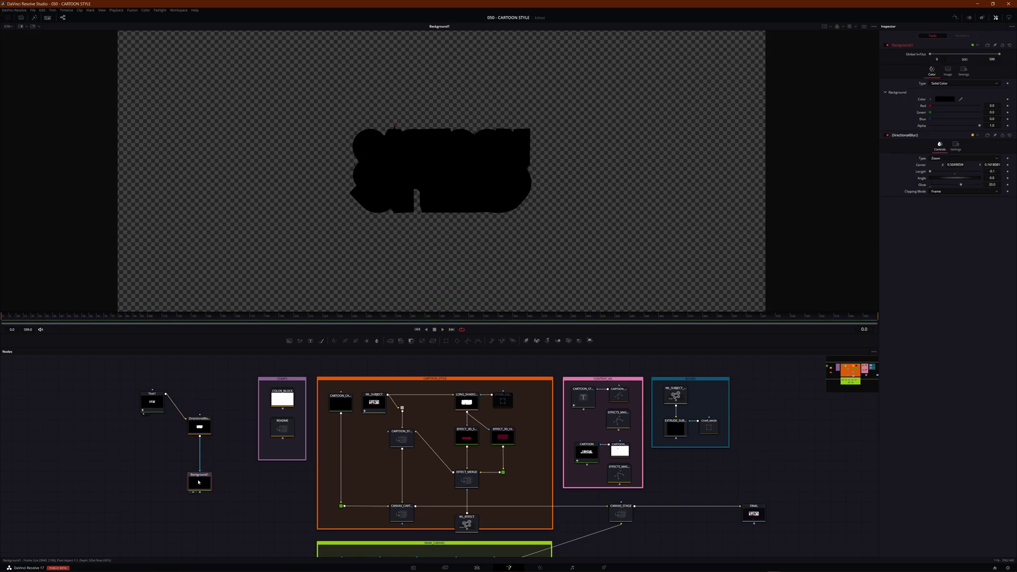
scroll(529, 140, "up", 5)
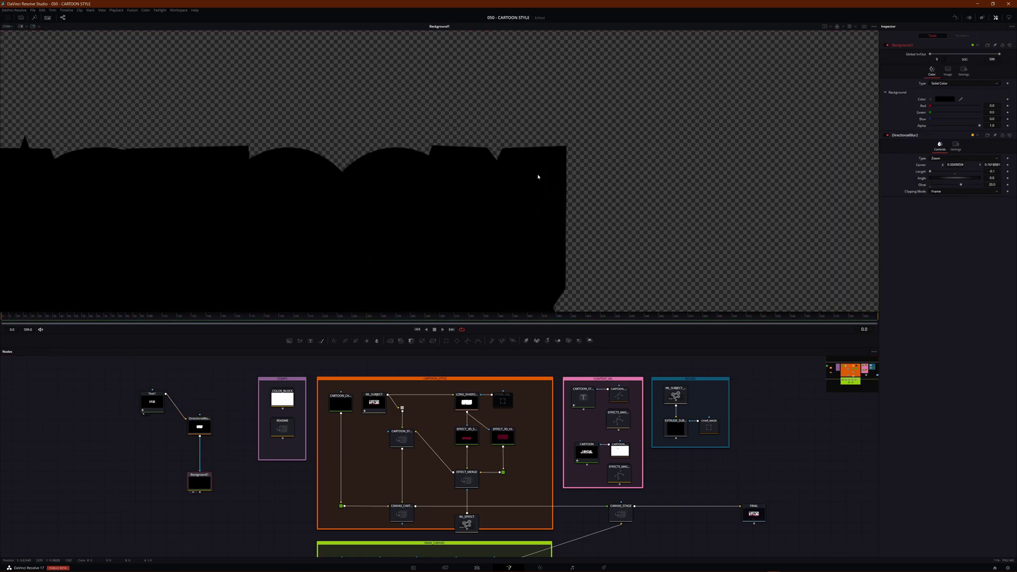
scroll(440, 205, "down", 5)
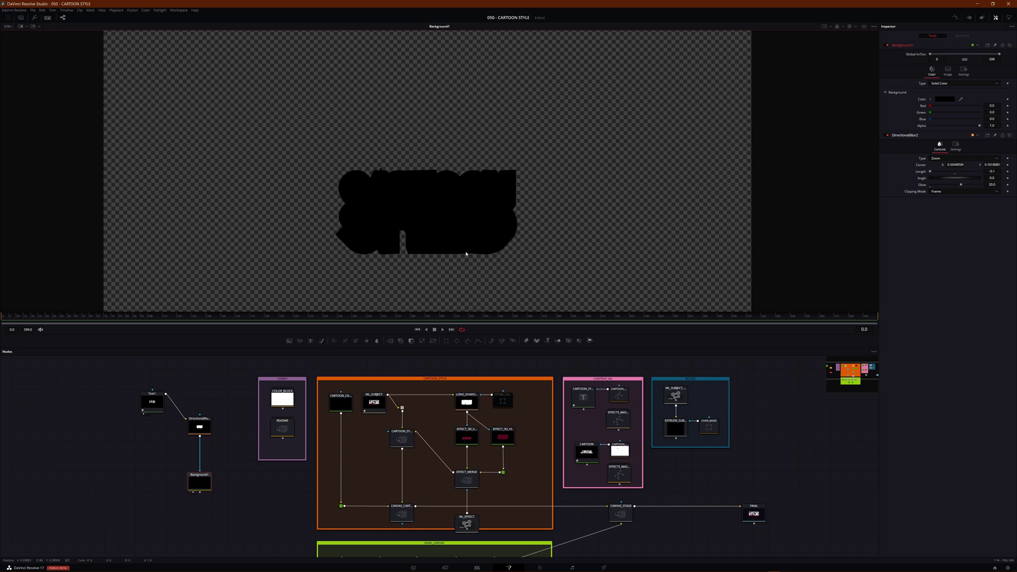
left_click_drag(194, 485, 188, 493)
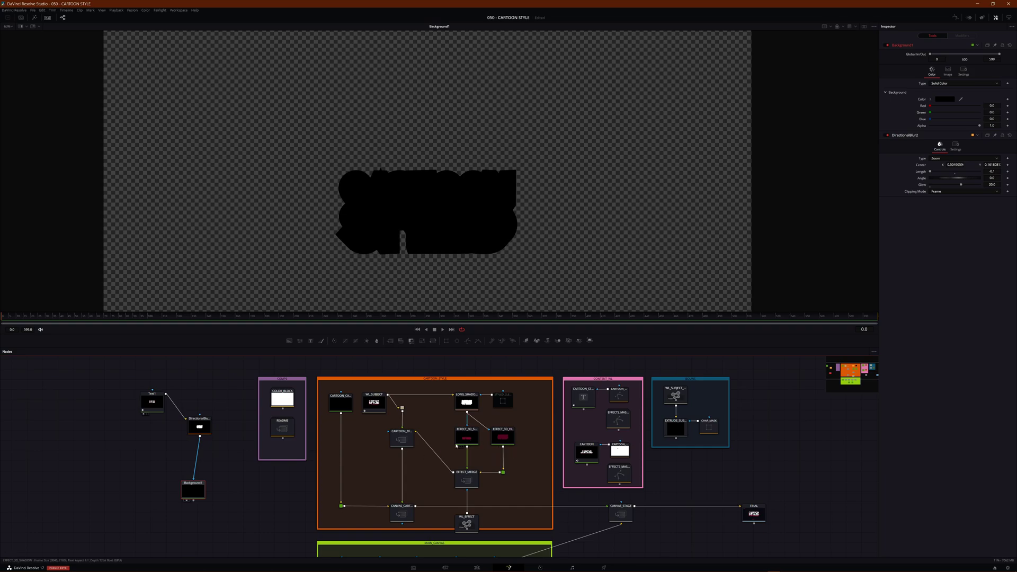
left_click_drag(193, 489, 200, 495)
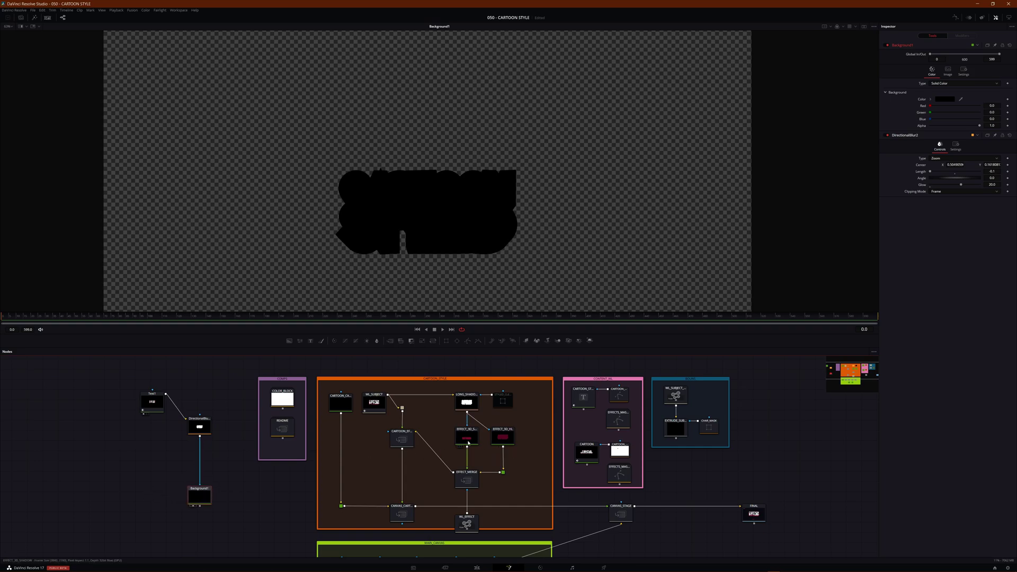
Compare LONG_SHADOW's output with that of the new Directional Blur and its masked Background.
left_click(464, 440)
left_click(464, 402)
key("1")
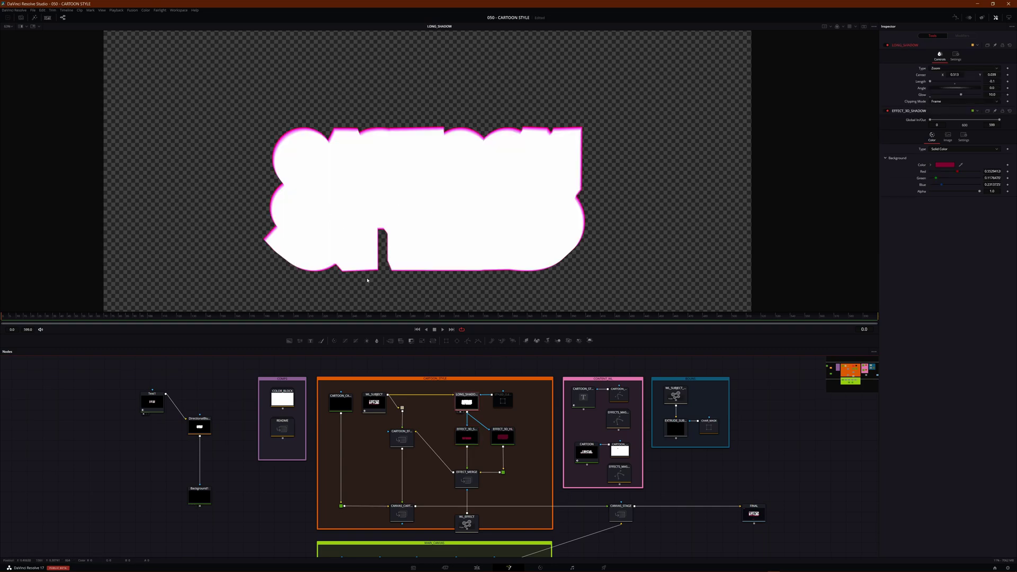
left_click(200, 427)
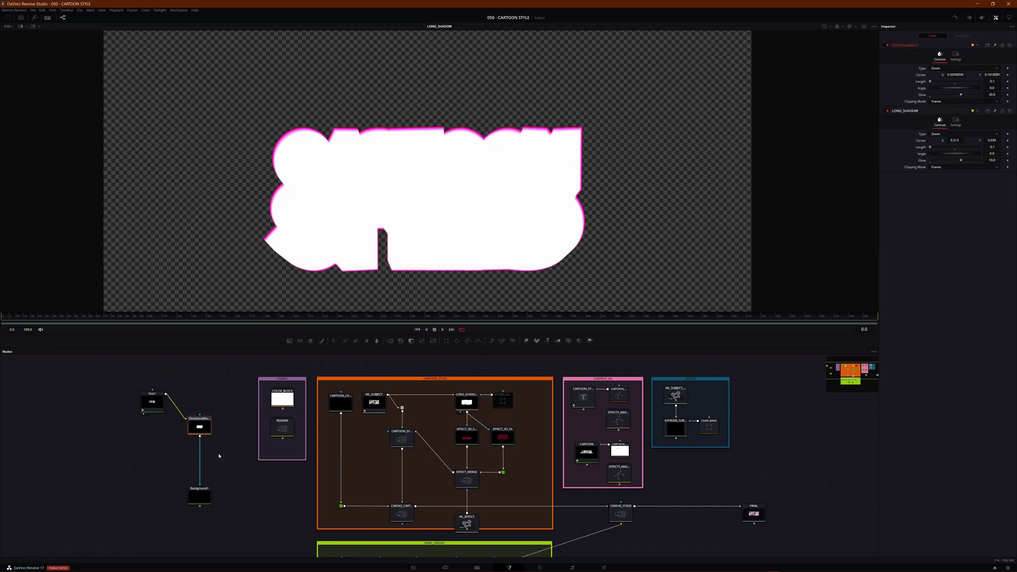
key("1")
left_click(200, 498)
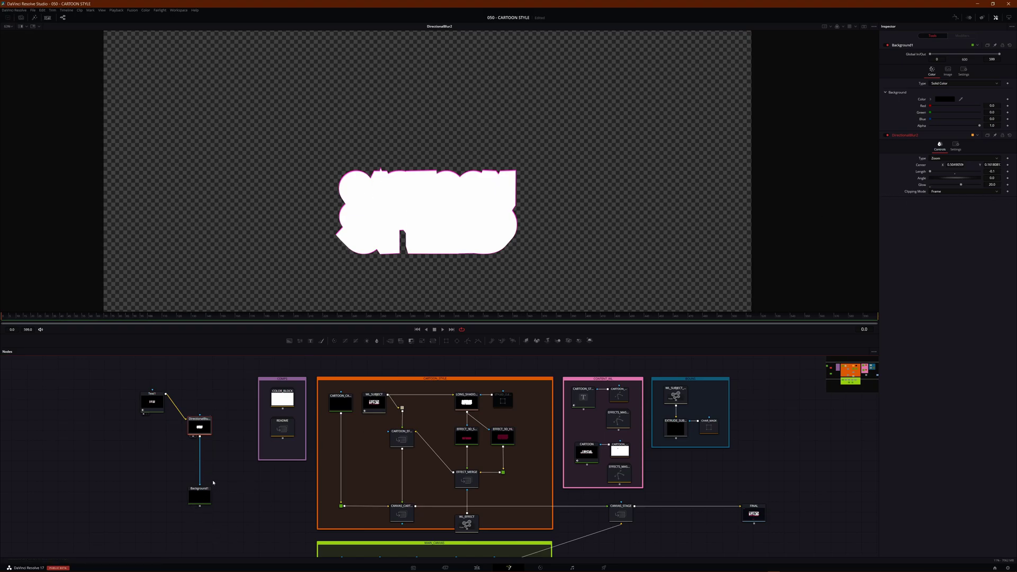
left_click(196, 488)
key("1")
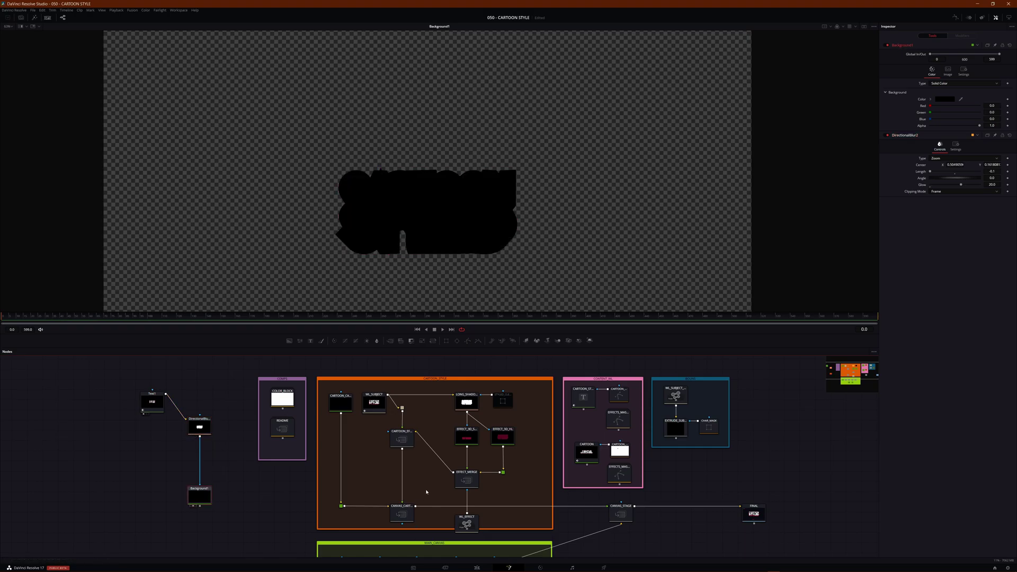
View LONG_SHADOW and the coloured EFFECT_3D_SHADOW silhouette it masks.
left_click(466, 402)
key("1")
left_click(500, 402, "ctrl")
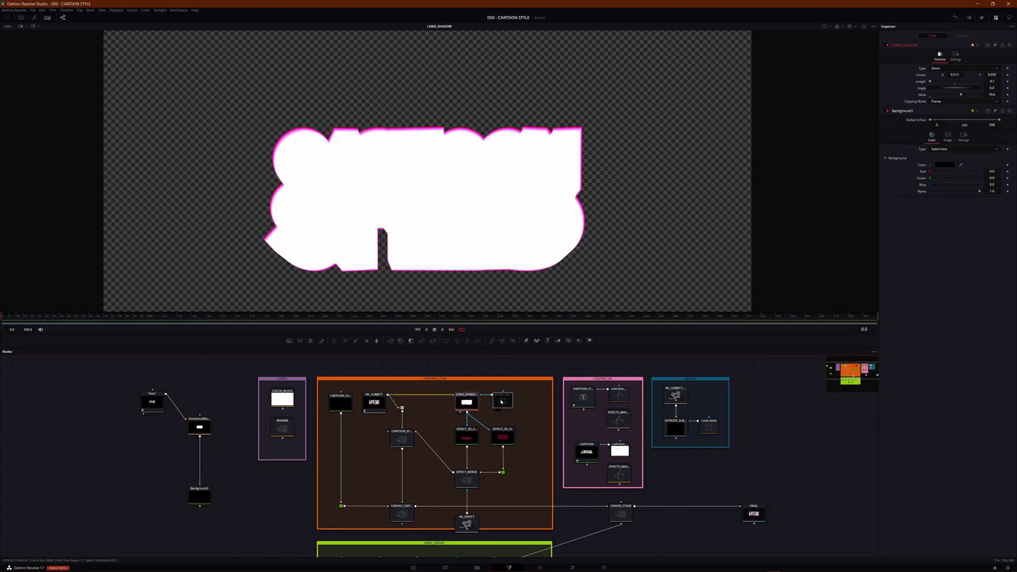
left_click(467, 437)
key("1")
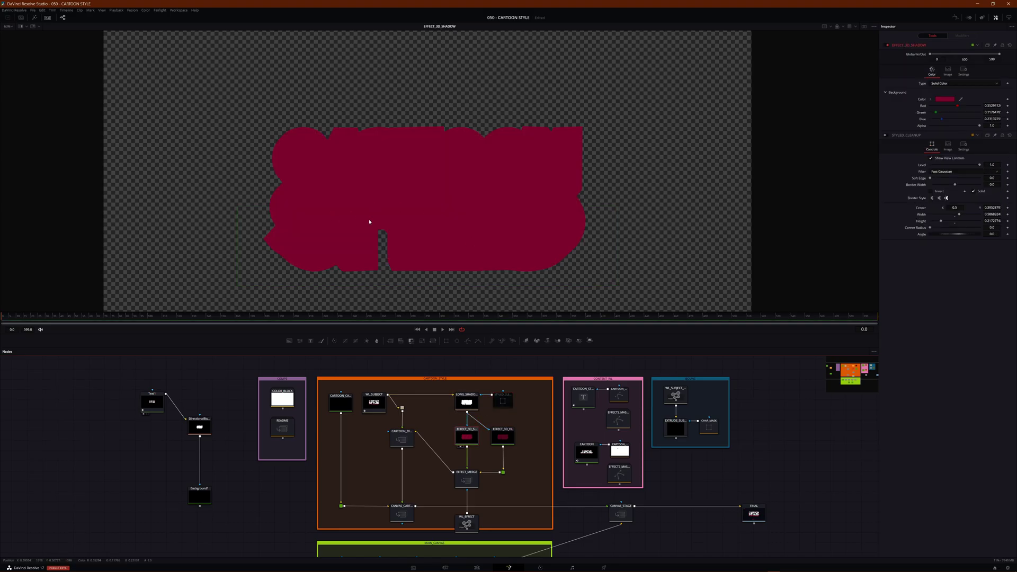
Enable the bypassed STYLED_CLEANUP rectangle mask and show LONG_SHADOW in the viewer.
left_click(500, 400)
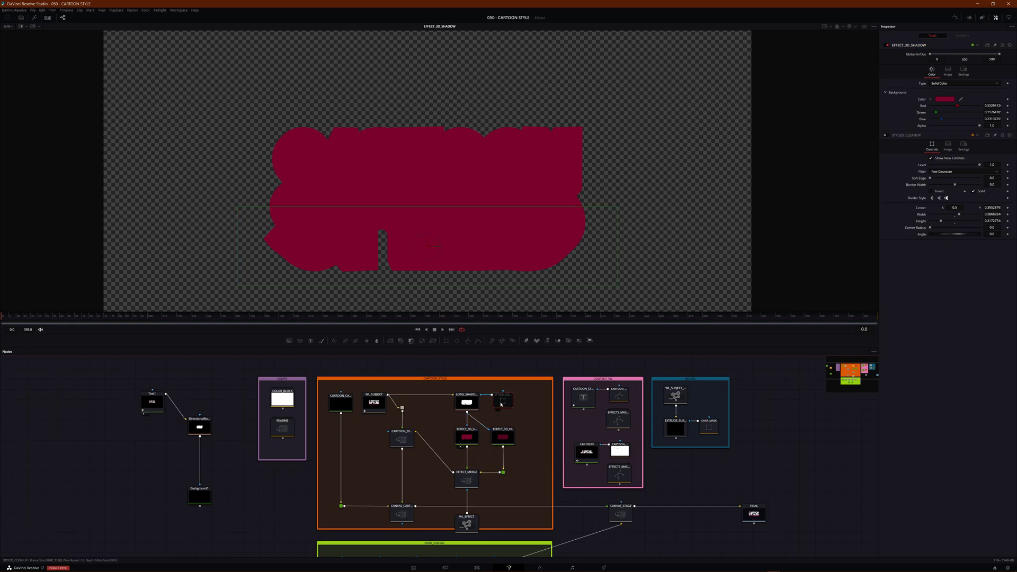
key("ctrl+p")
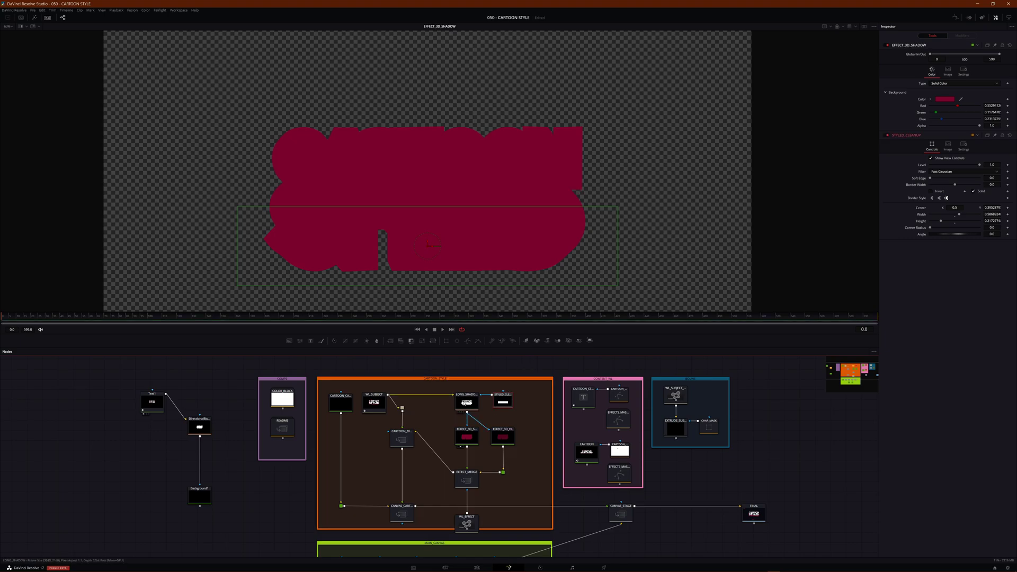
left_click(467, 403)
key("1")
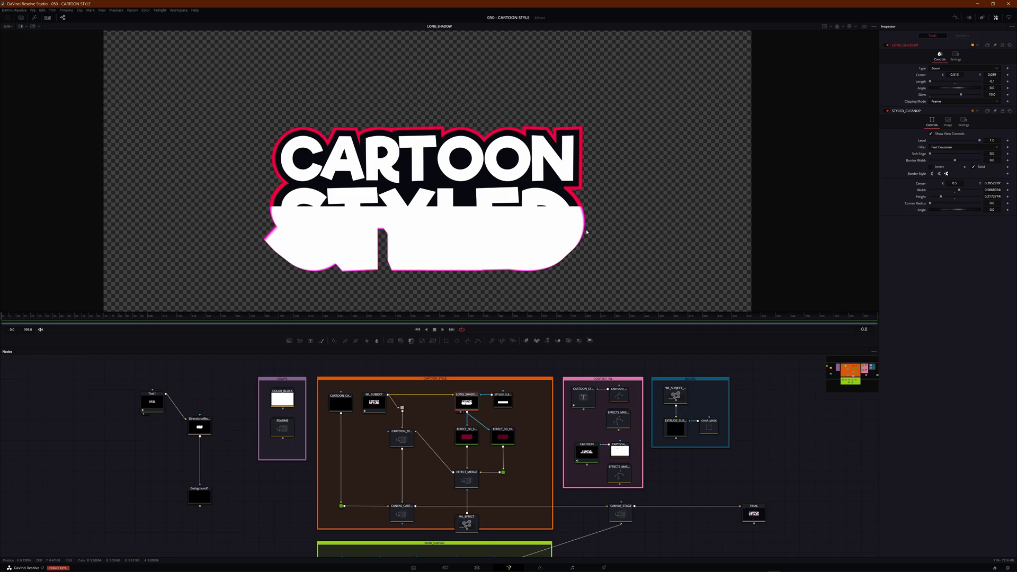
Compare the EFFECT_3D_SHADOW and EFFECT_3D_HL colour layers and view their combined result in CARTOON_EFFECT.
left_click(467, 437)
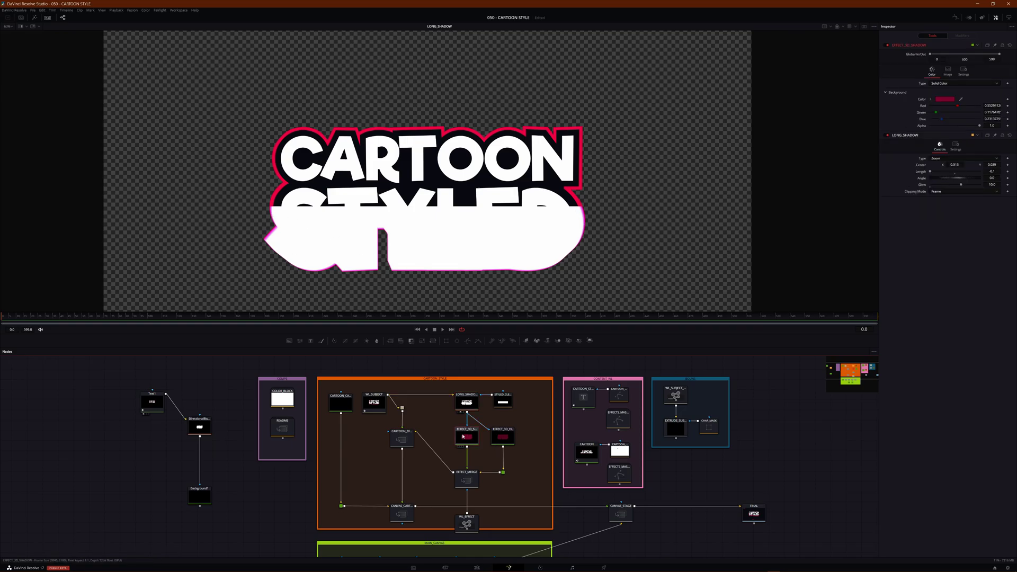
key("1")
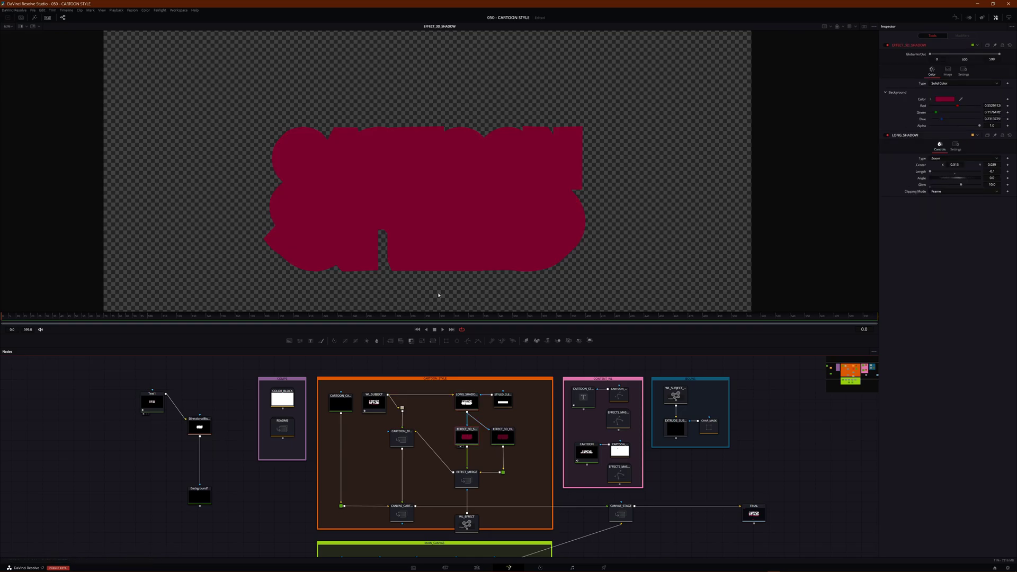
left_click(502, 437, "ctrl")
key("1")
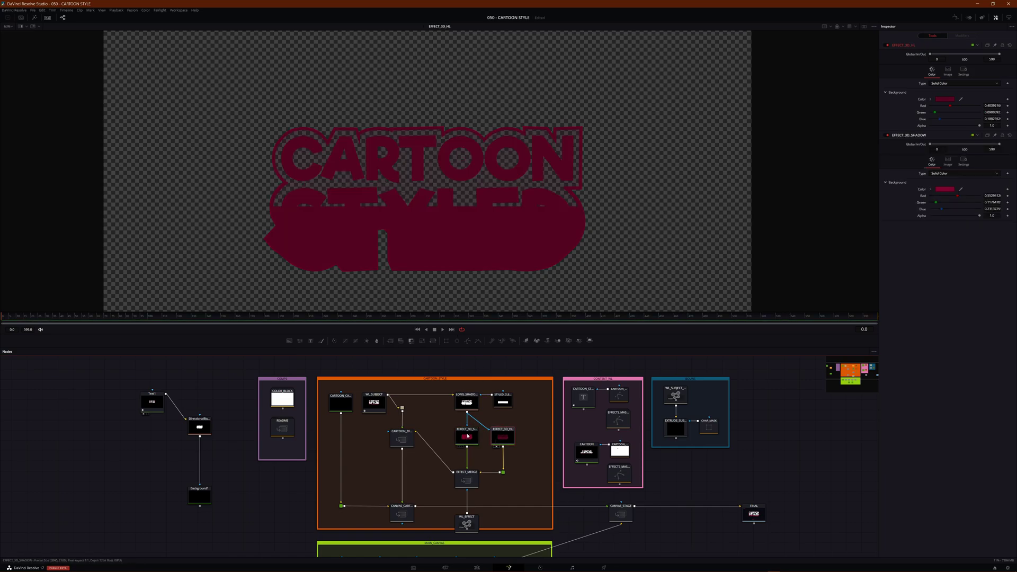
left_click(466, 438)
key("1")
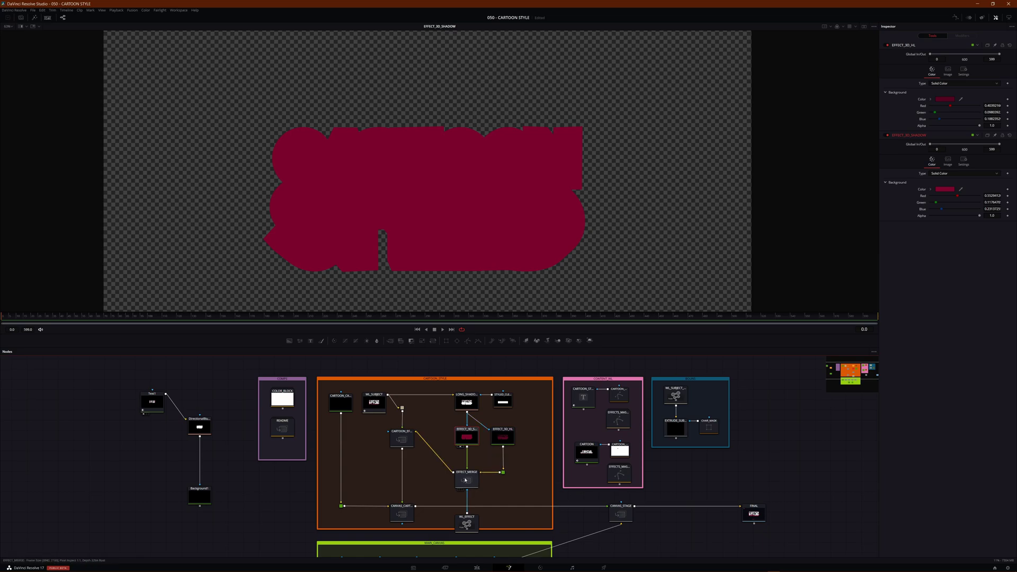
left_click(404, 438)
key("1")
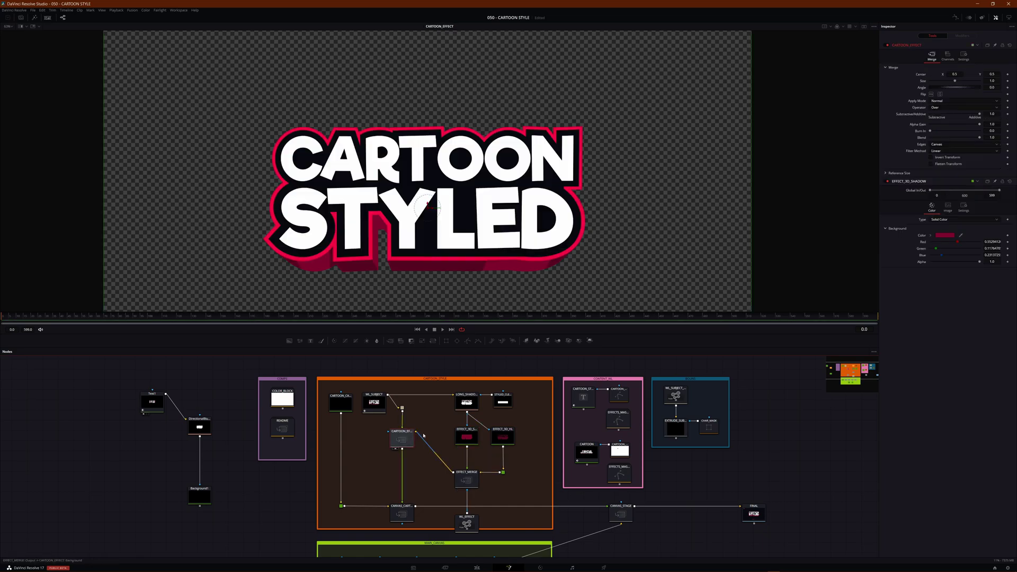
View WL_SUBJECT, the masked LONG_SHADOW and the STYLED_CLEANUP rectangle in turn to examine which area the blur covers.
left_click(465, 401)
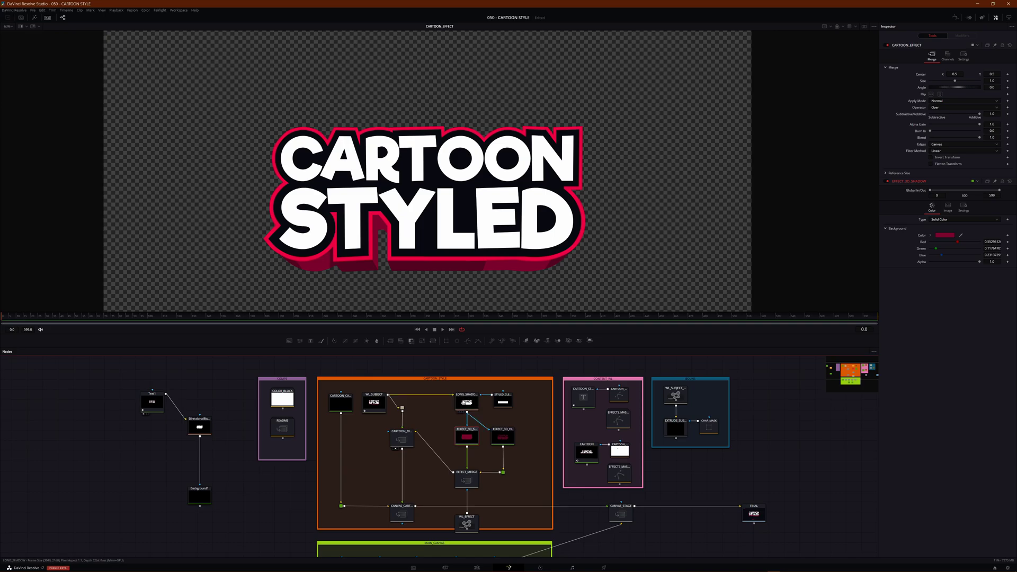
left_click(374, 402)
key("1")
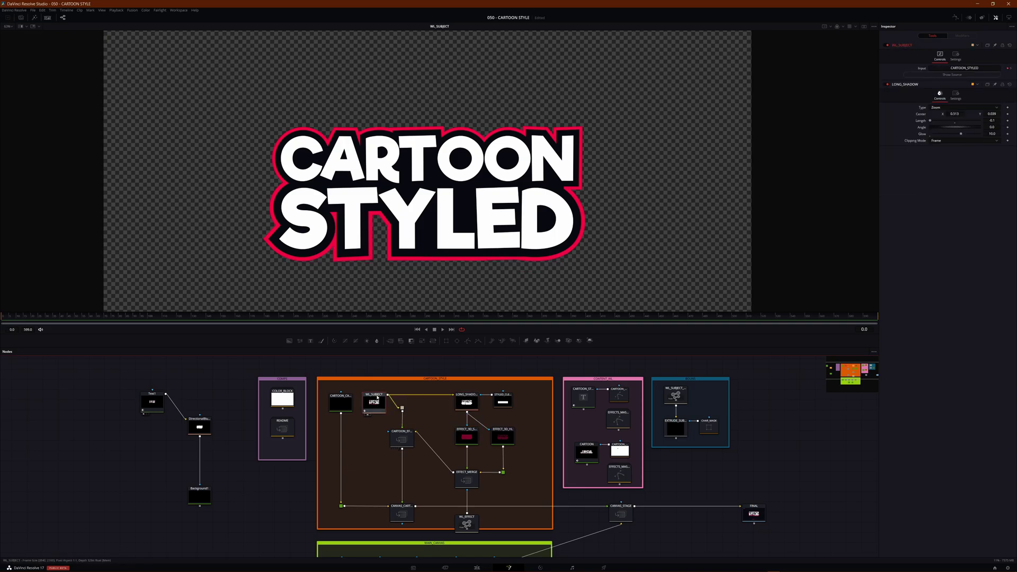
left_click(471, 406)
key("1")
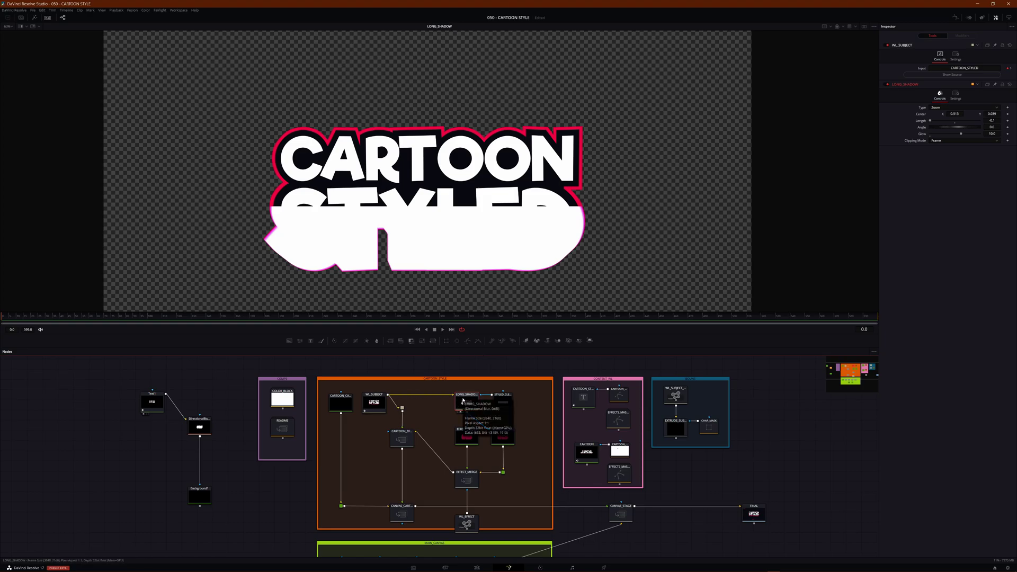
left_click(502, 401)
key("1")
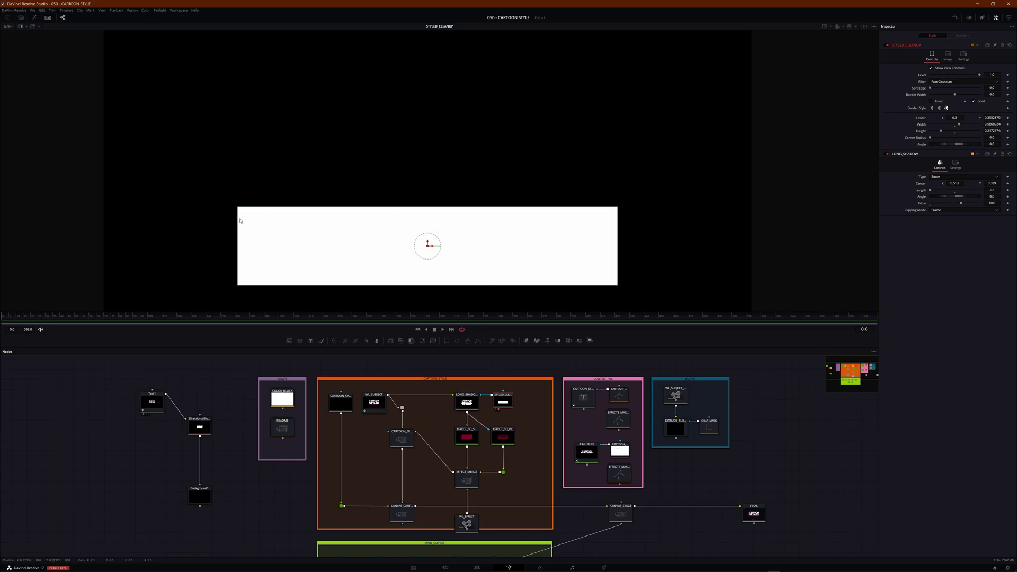
View LONG_SHADOW followed by EFFECT_3D_SHADOW and EFFECT_3D_HL to examine the masked blur's effect on both colour layers.
left_click(466, 403)
key("2")
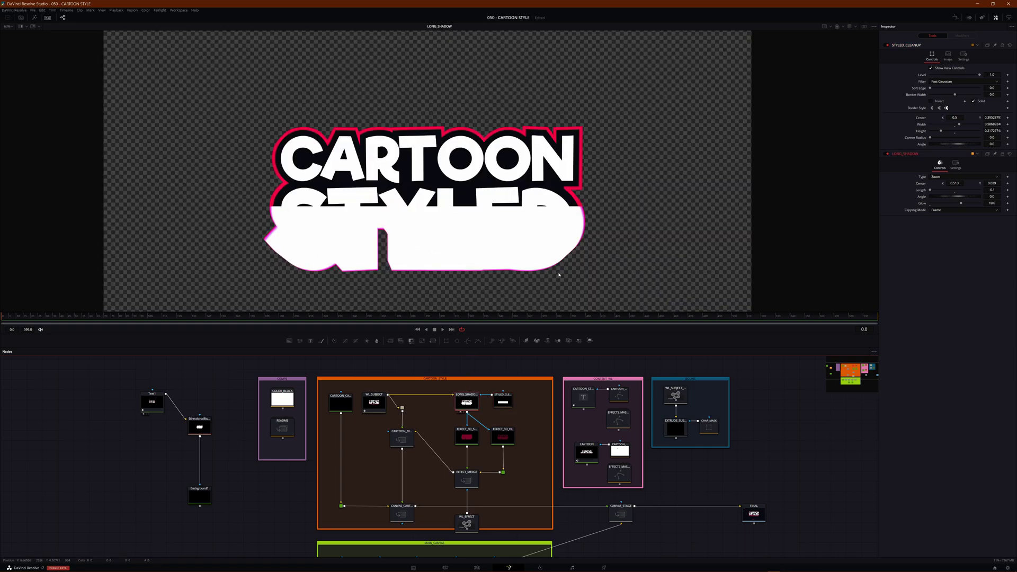
left_click(468, 437)
key("2")
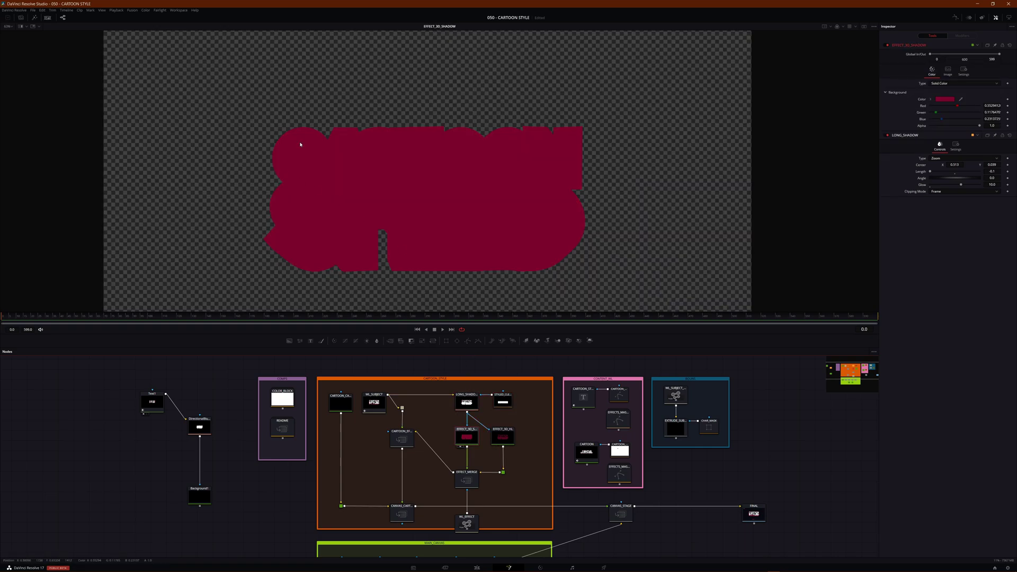
left_click(503, 438)
key("2")
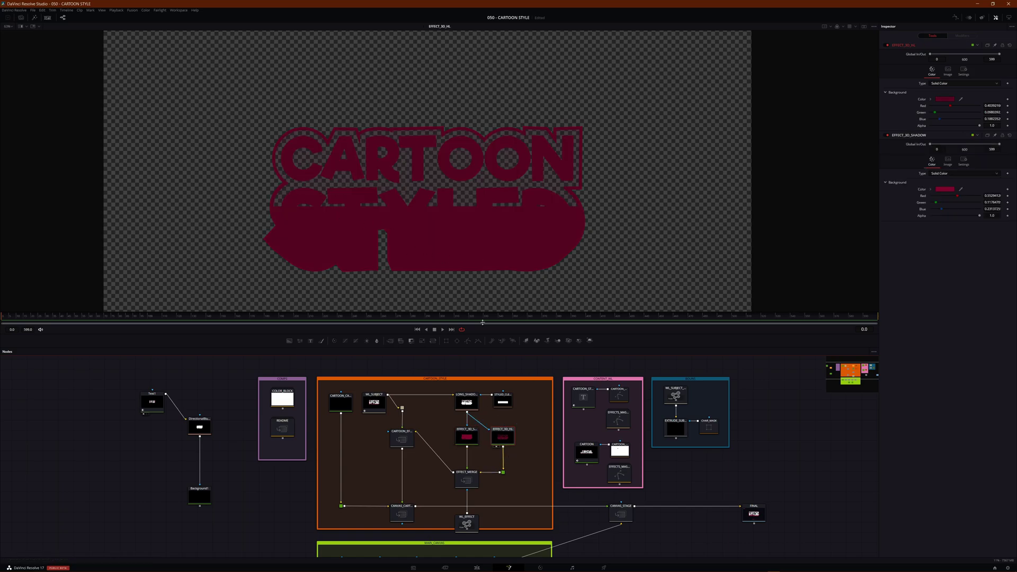
View EFFECT_3D_SHADOW and EFFECT_3D_HL in turn, followed by EFFECT_MERGE, to compare the two colour layers with their combination.
left_click(462, 430)
key("2")
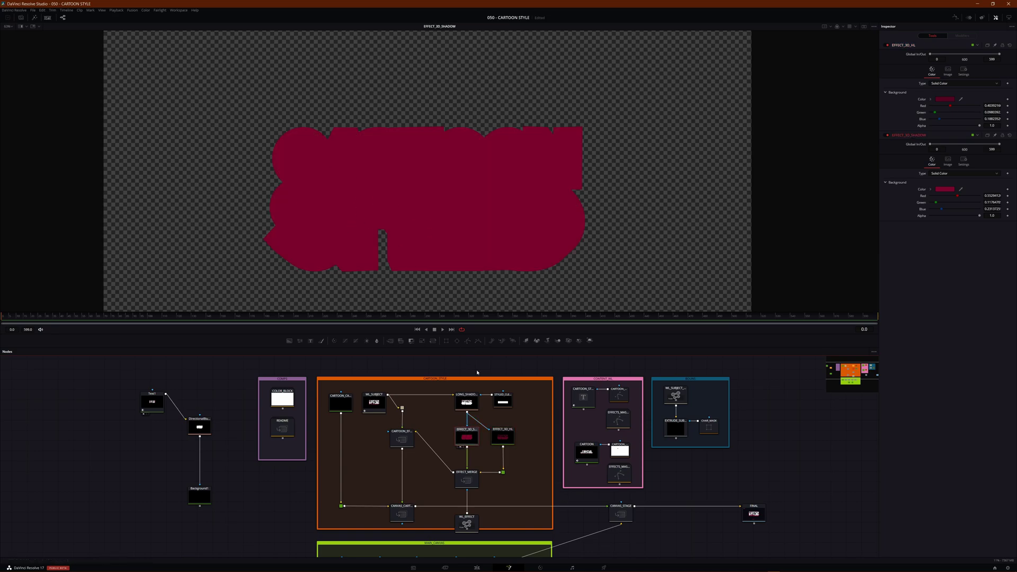
left_click(500, 445)
key("2")
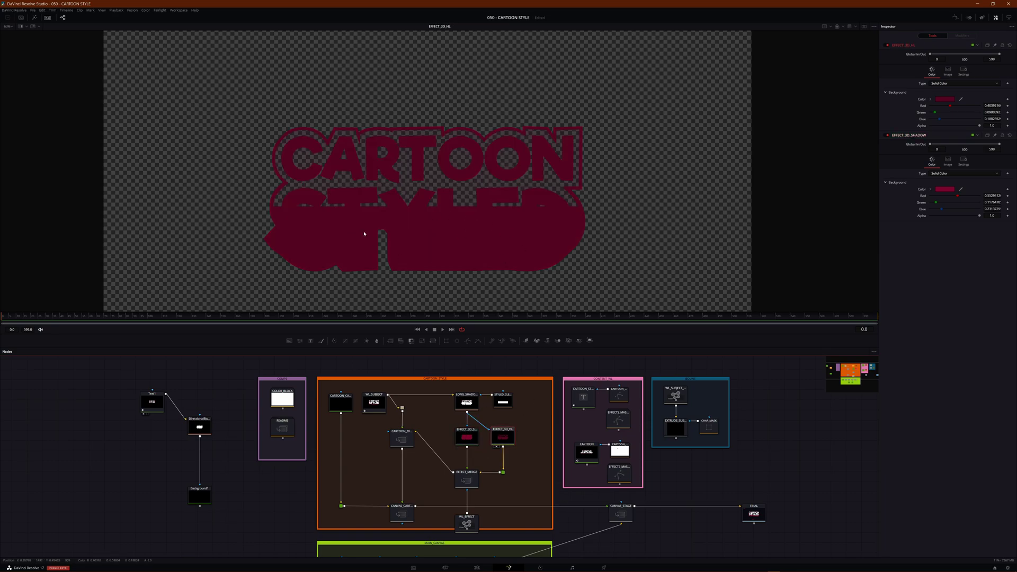
left_click(466, 479)
key("2")
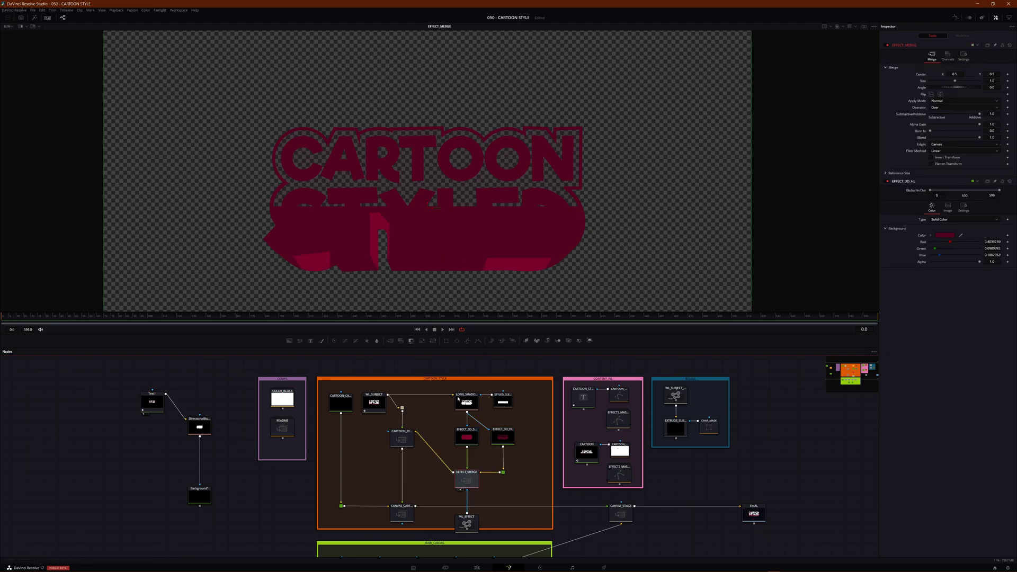
Inspect the WL_EFFECT mask link feeding EFFECT_MERGE and outline the polygons inside the EFFECTS_MASKS_002 group over the shadow.
left_click_drag(464, 474, 467, 414)
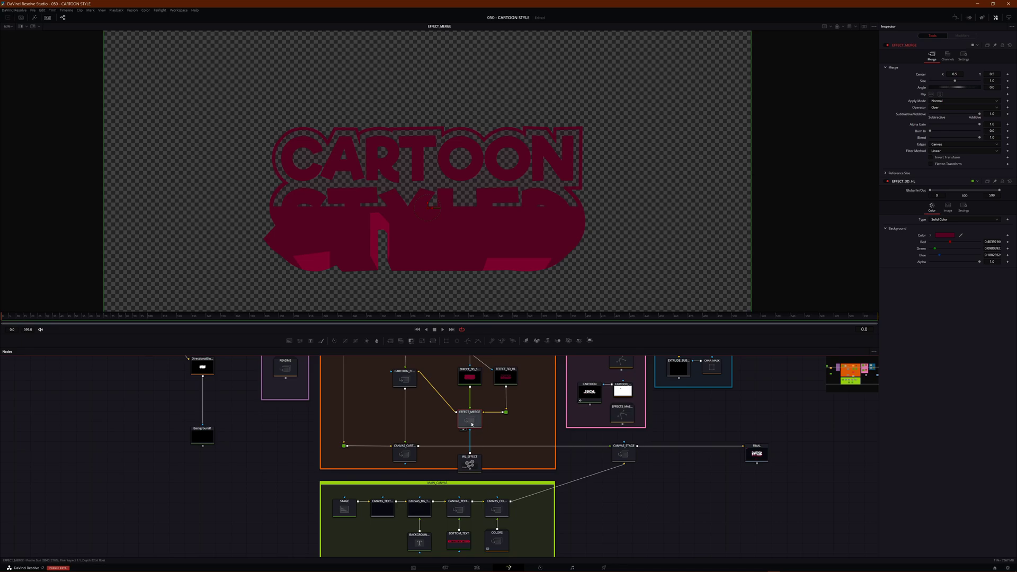
left_click(469, 463)
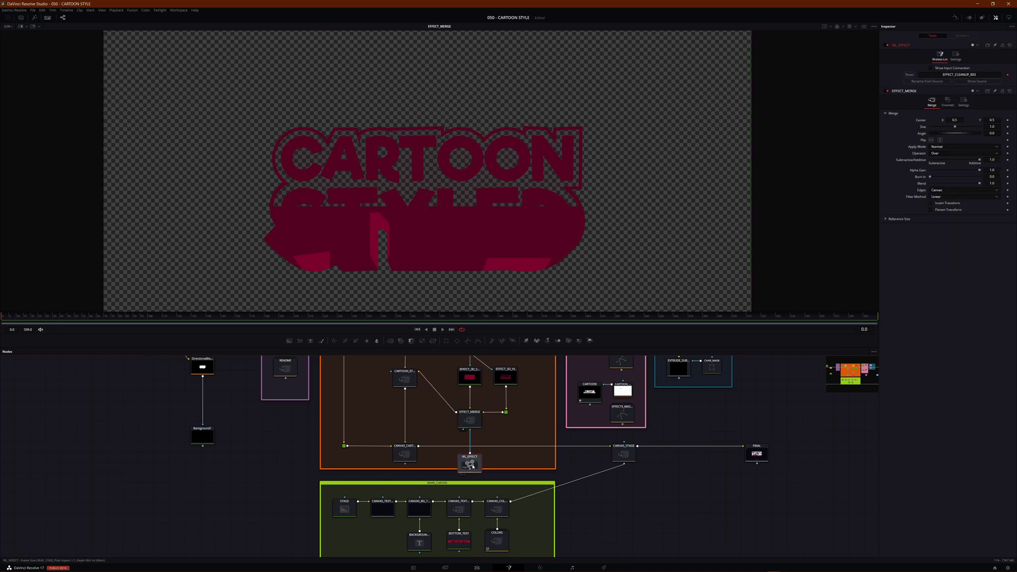
left_click(624, 416)
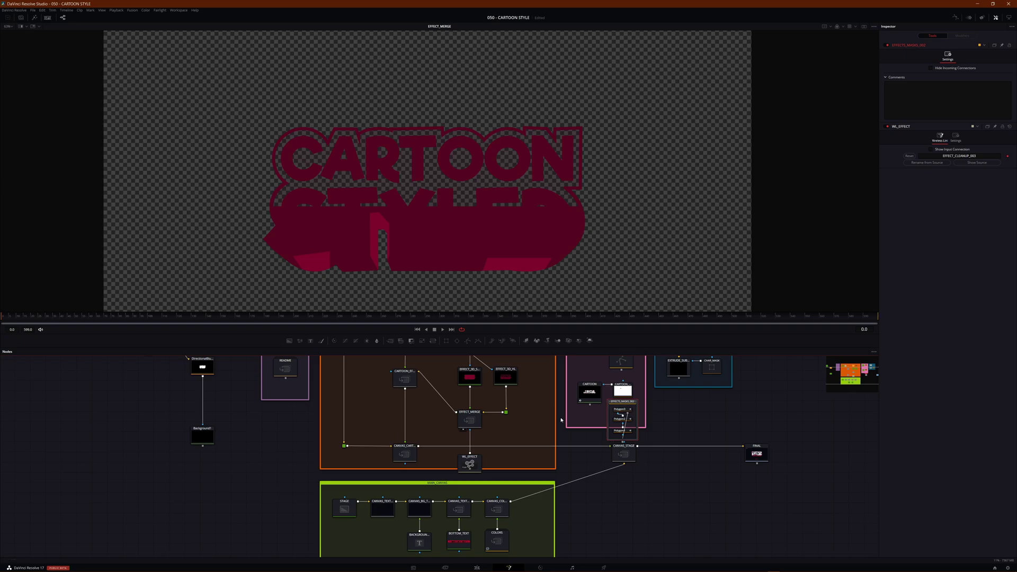
left_click(624, 413)
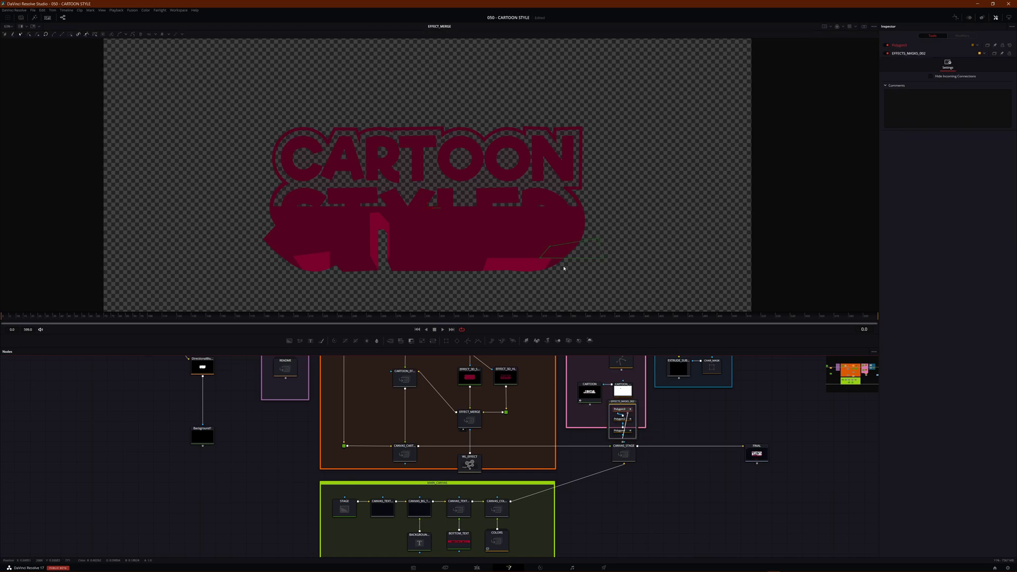
left_click(618, 422)
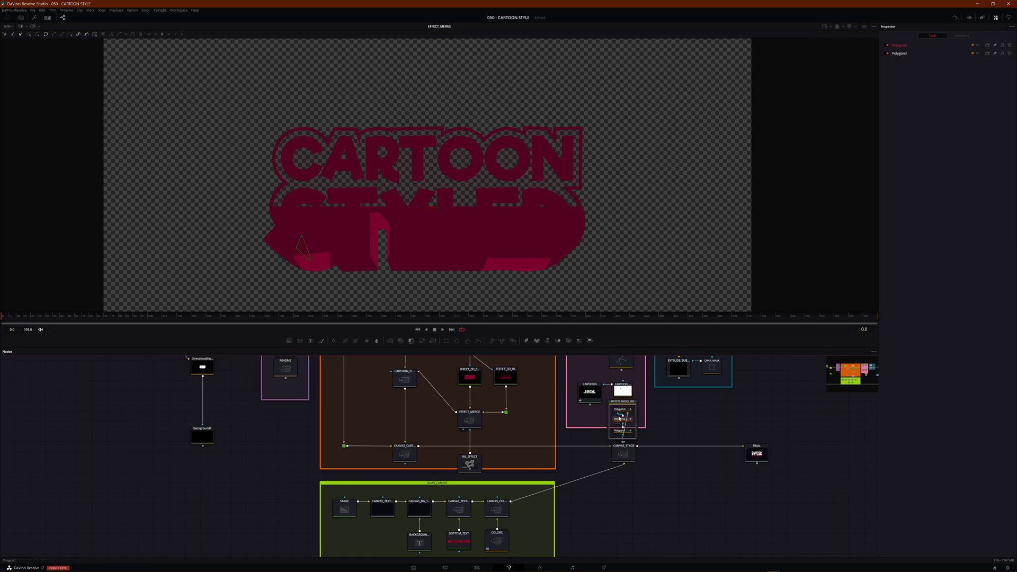
left_click_drag(625, 417, 620, 437)
left_click(605, 422)
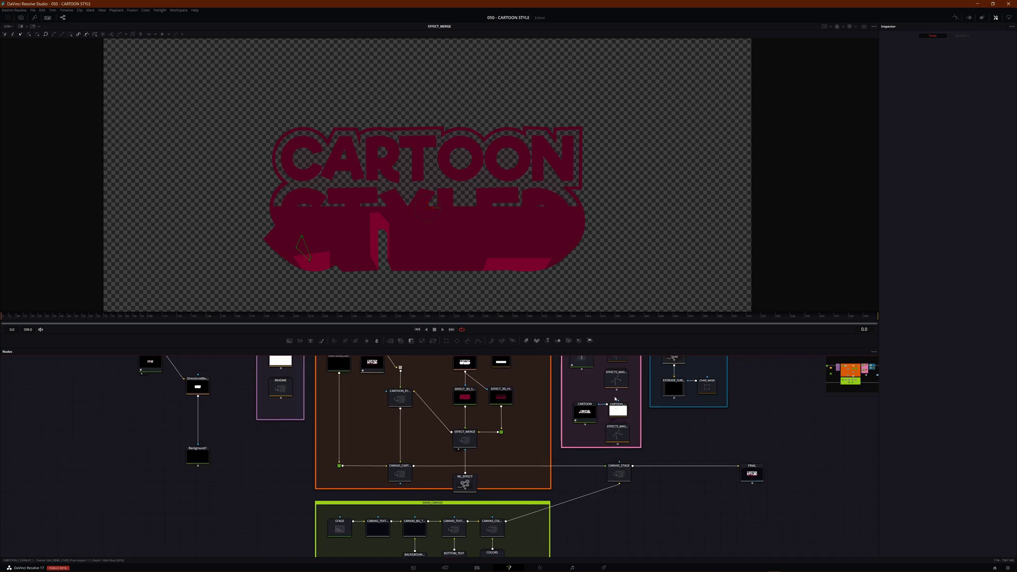
Expand the EFFECTS_MASKS group and select its three cleanup polygons one by one to examine which shadow area each covers.
double_click(618, 378)
left_click(620, 375)
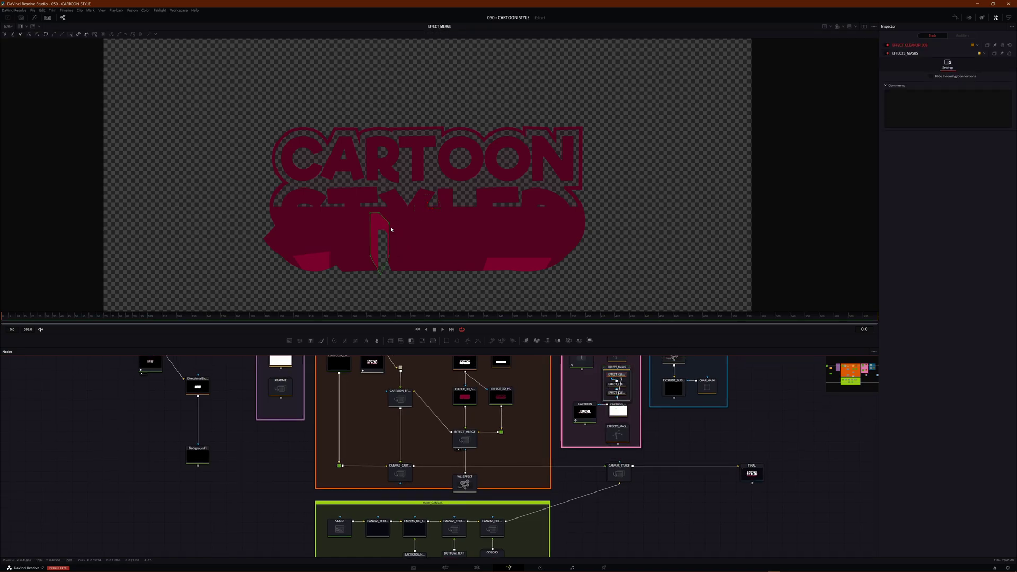
left_click(618, 384)
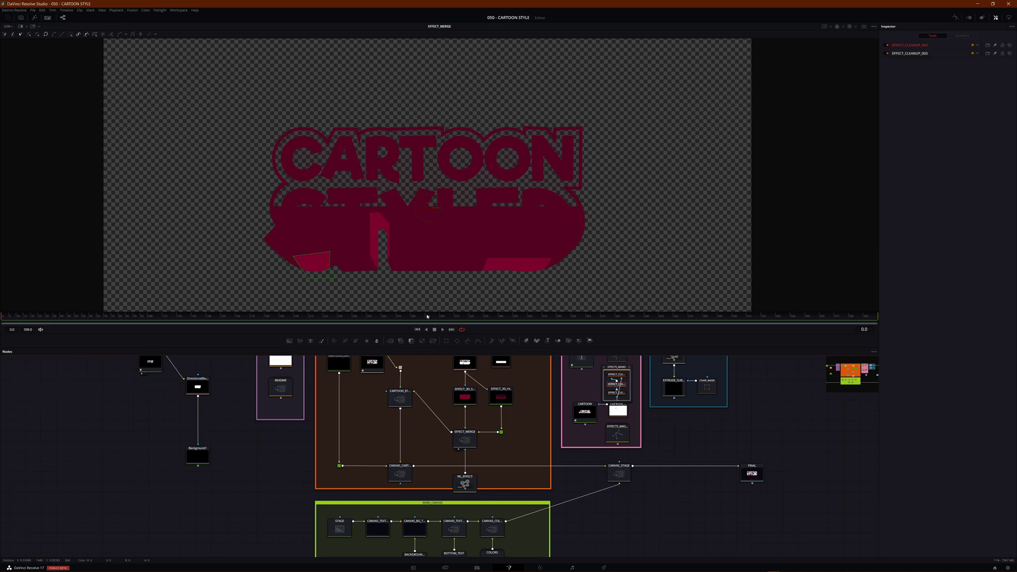
left_click(615, 392)
left_click(604, 367)
left_click_drag(532, 407, 524, 426)
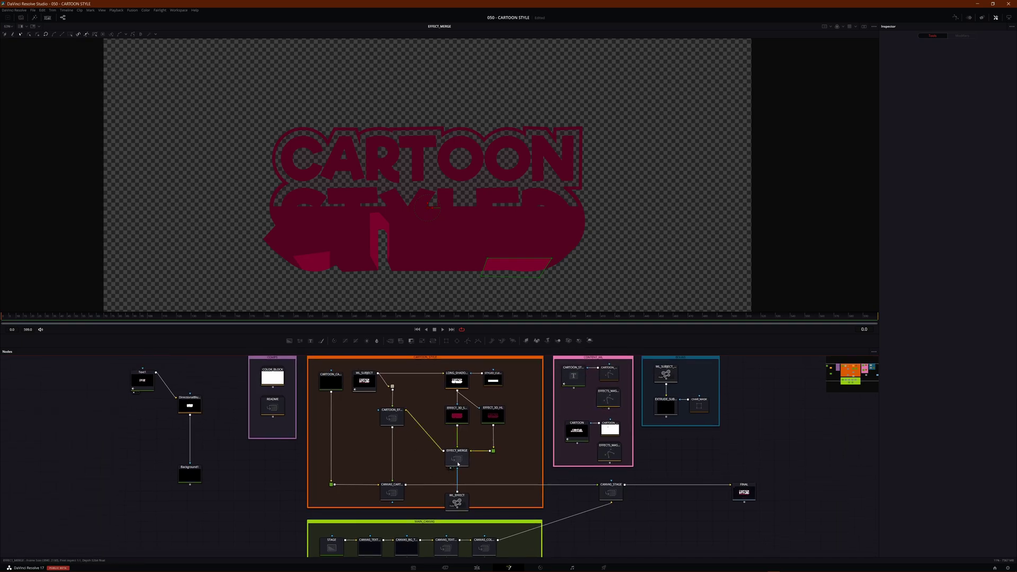
Compare EFFECT_MERGE with CARTOON_EFFECT and WL_SUBJECT in the viewer to examine how the shadow sits behind the title.
left_click(458, 464)
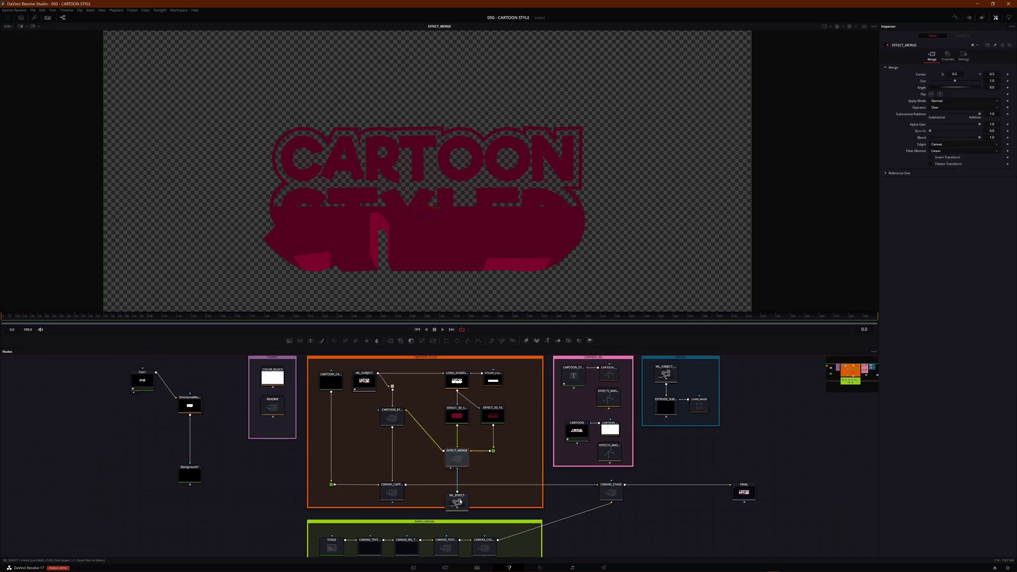
left_click(393, 417, "ctrl")
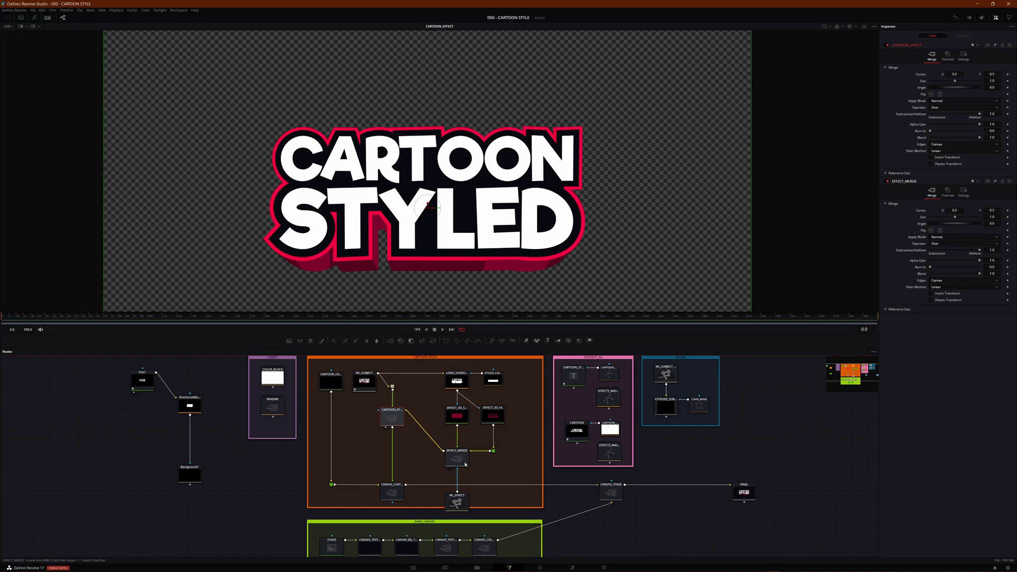
left_click(363, 385)
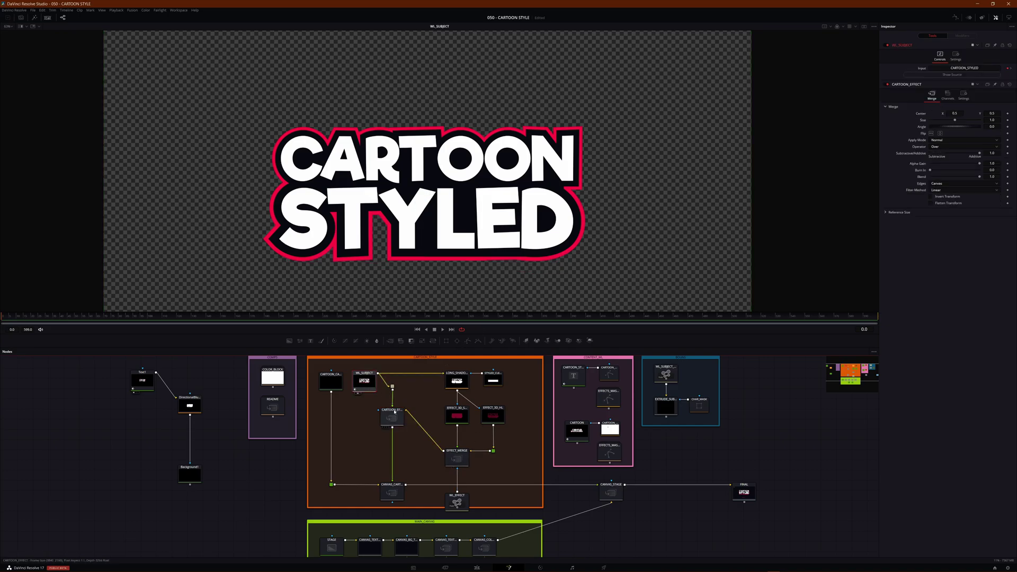
left_click(457, 458, "ctrl")
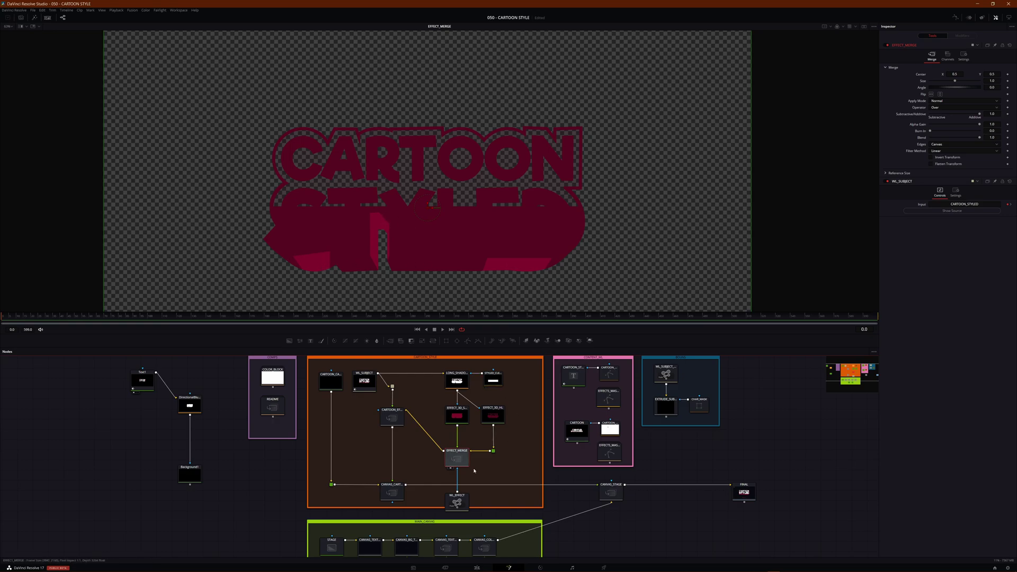
Reopen the EFFECTS_MASKS_002 group, check its first polygon over the shadow's lower edge, and collapse the group.
key("ctrl+v")
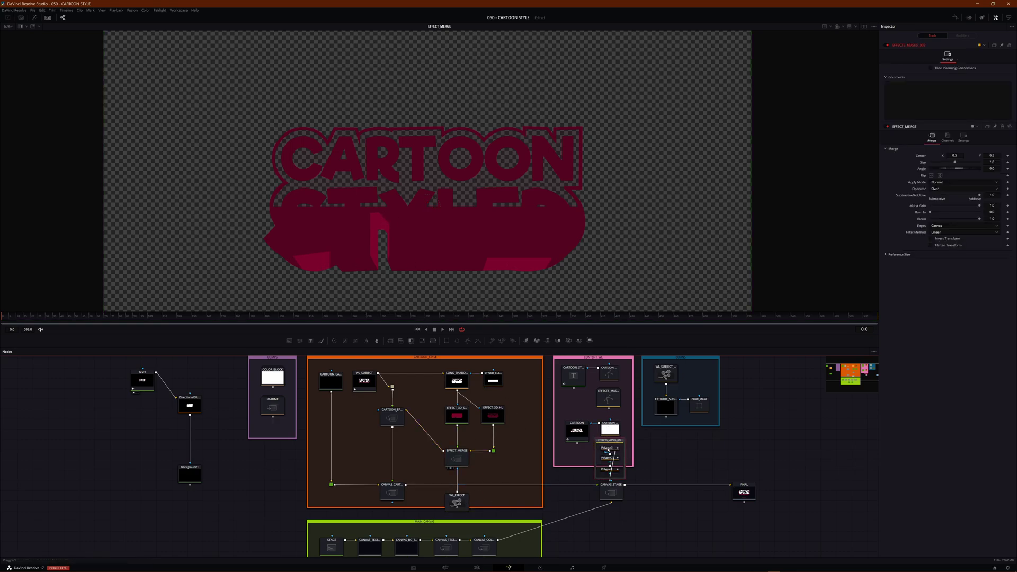
left_click(608, 451)
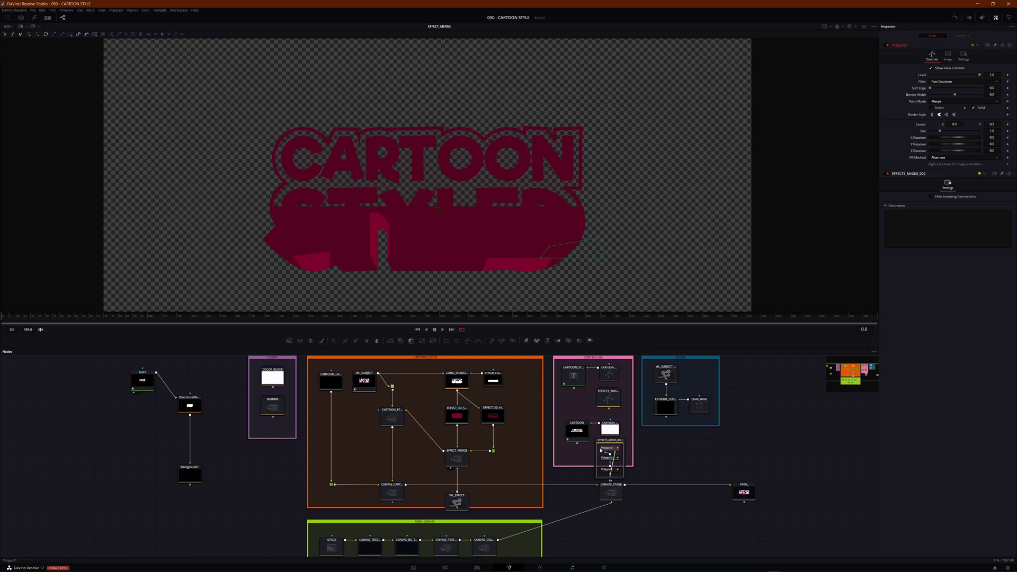
left_click(598, 441)
In the EFFECTS_MASKS group, nudge the lowest point of the cleanup polygon around the shadow's narrow gap slightly upward, and collapse the group.
double_click(608, 398)
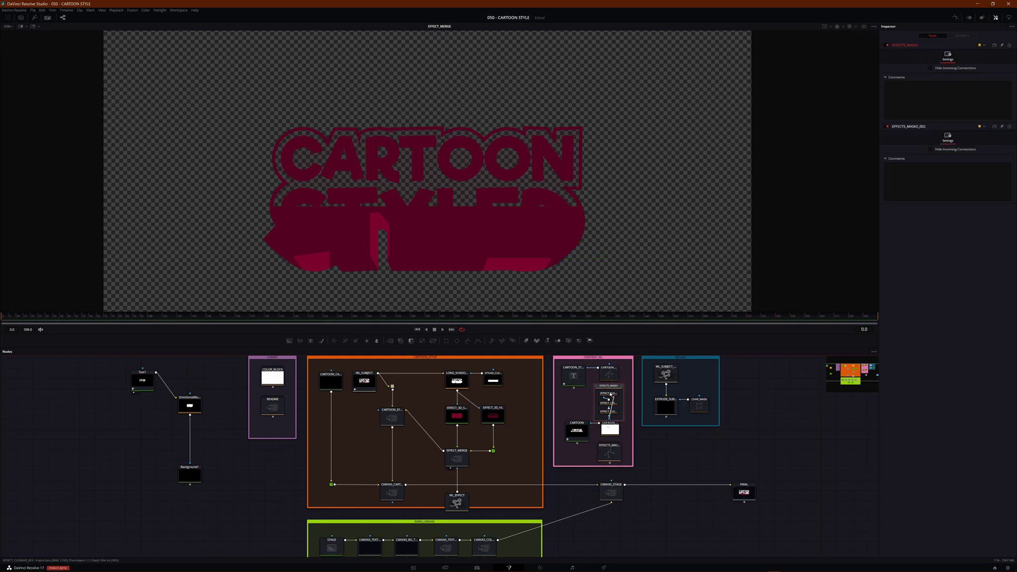
left_click(608, 393)
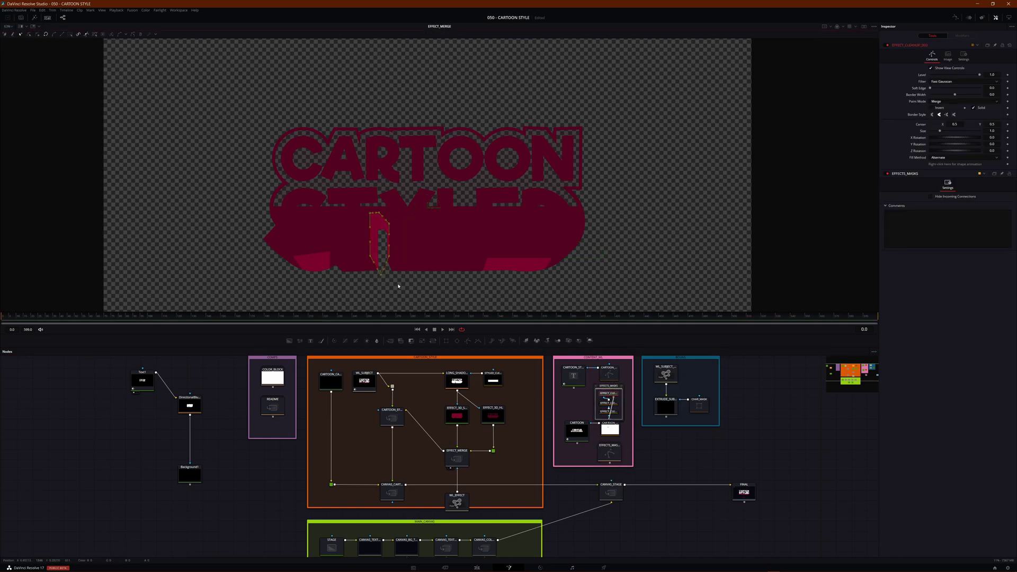
mouse_move(381, 276)
left_mouse_down()
mouse_move(455, 251)
mouse_move(388, 241)
mouse_move(379, 271)
mouse_move(485, 294)
mouse_move(379, 273)
left_mouse_up()
left_click(596, 390)
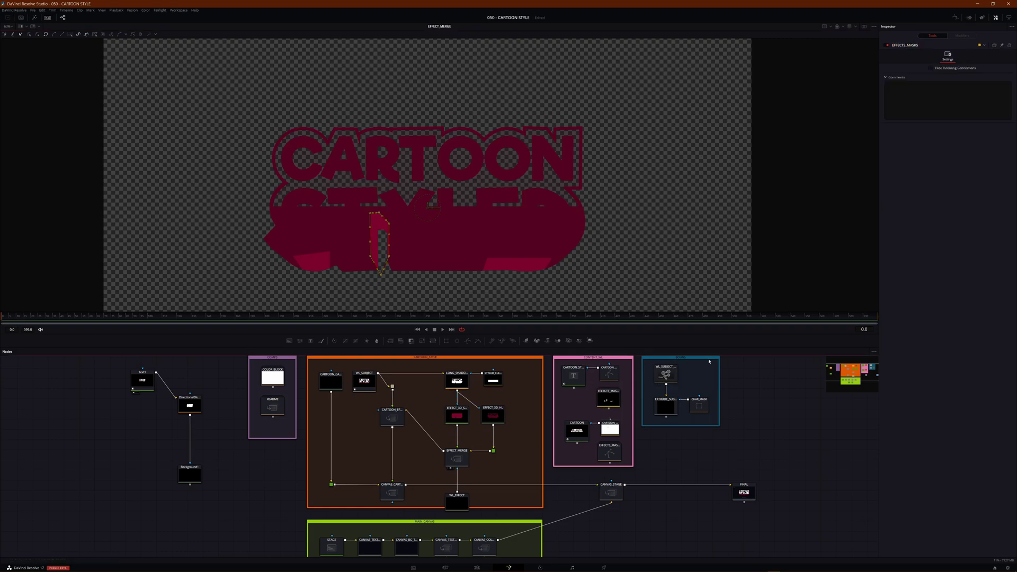
View CARTOON_EFFECT, CANVAS_CARTOON and CANVAS_STAGE in turn to follow the title through to the finished composition.
left_click(391, 418)
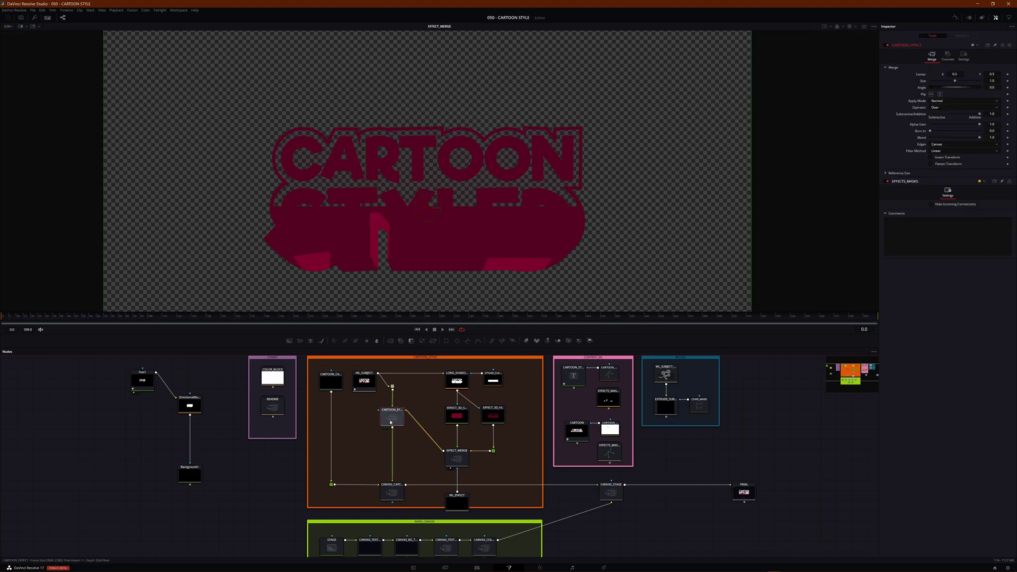
key("2")
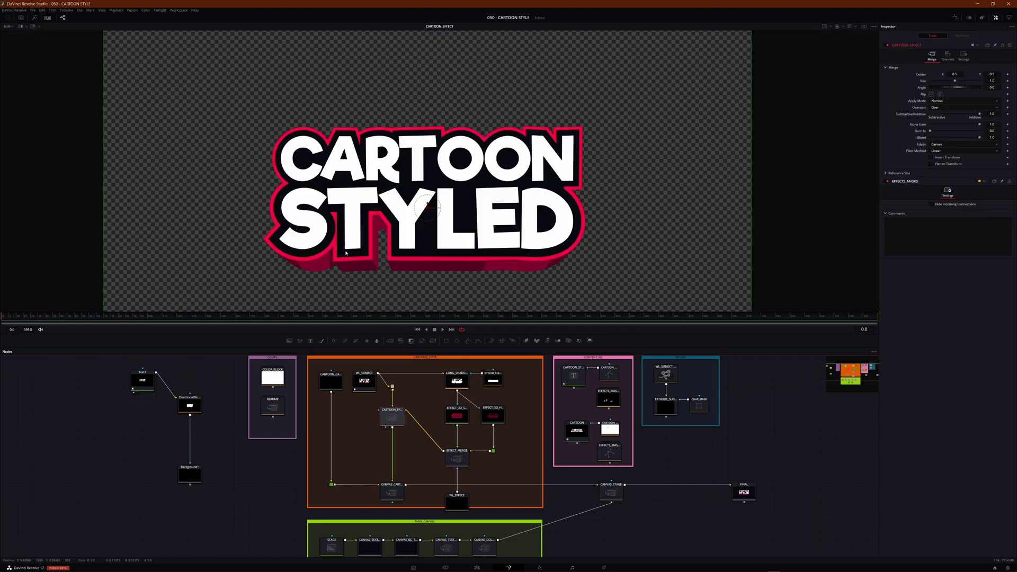
left_click_drag(367, 276, 376, 242)
left_click(394, 492, "ctrl")
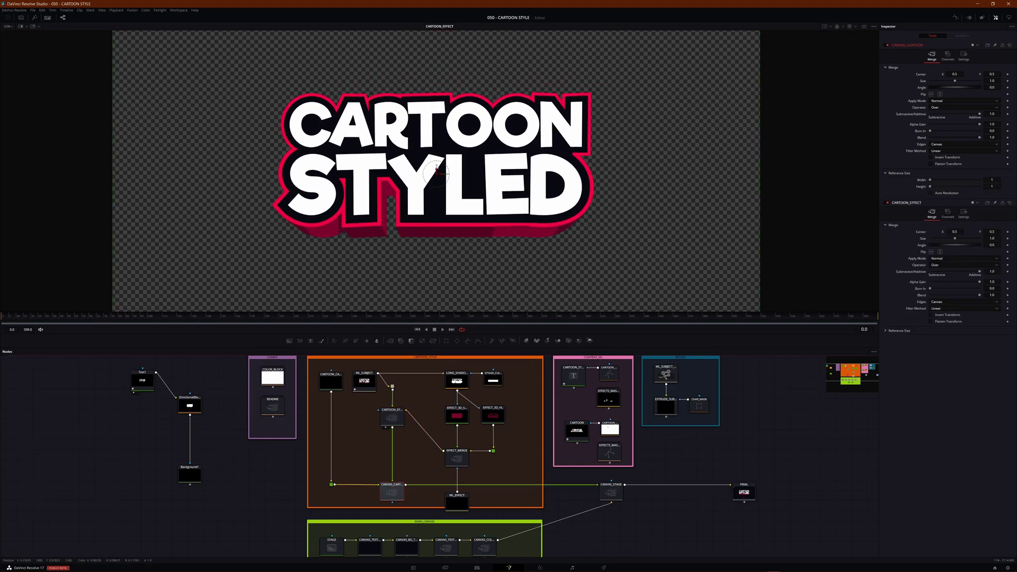
key("2")
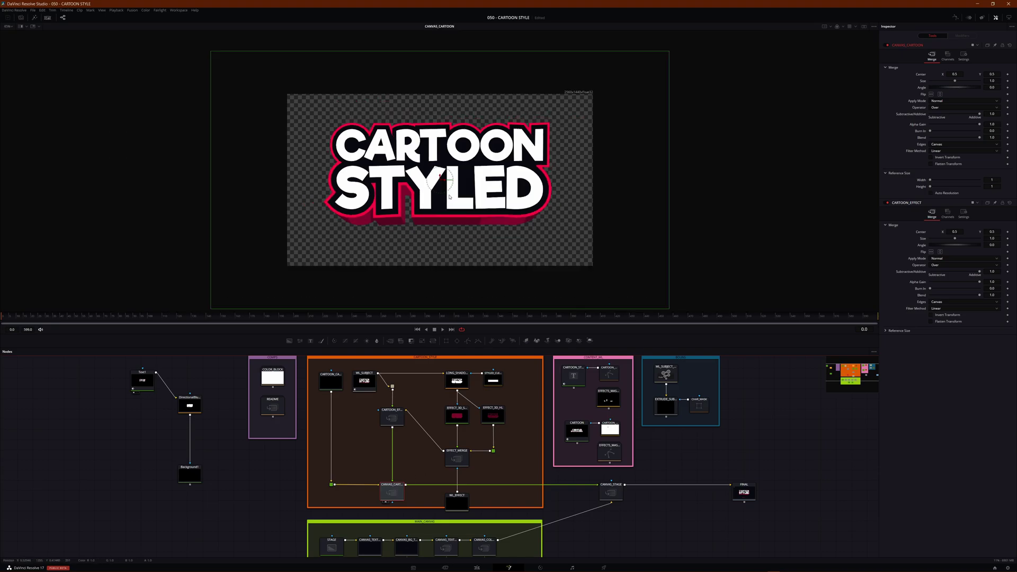
scroll(449, 196, "down", 2)
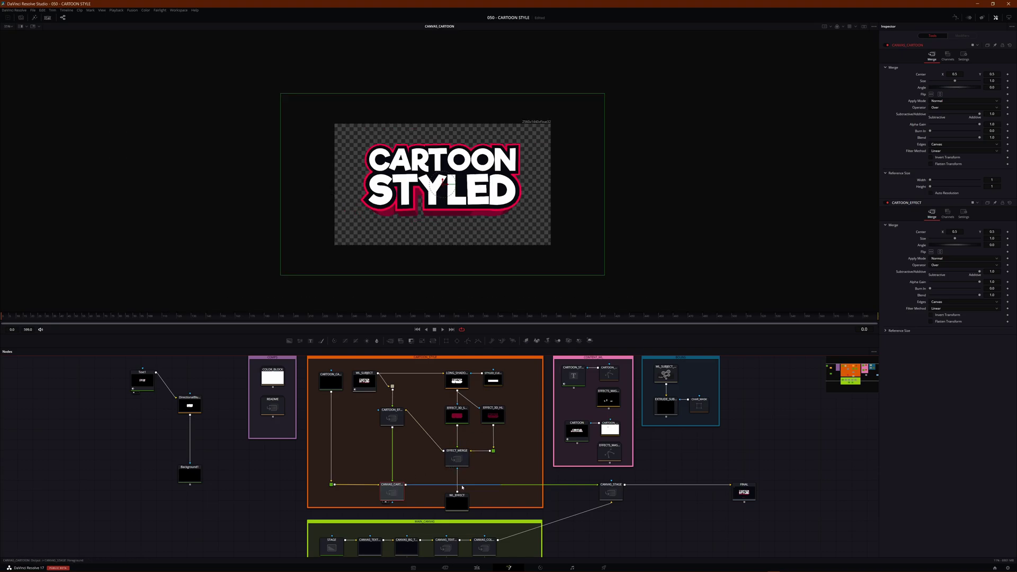
left_click(611, 492, "ctrl")
key("2")
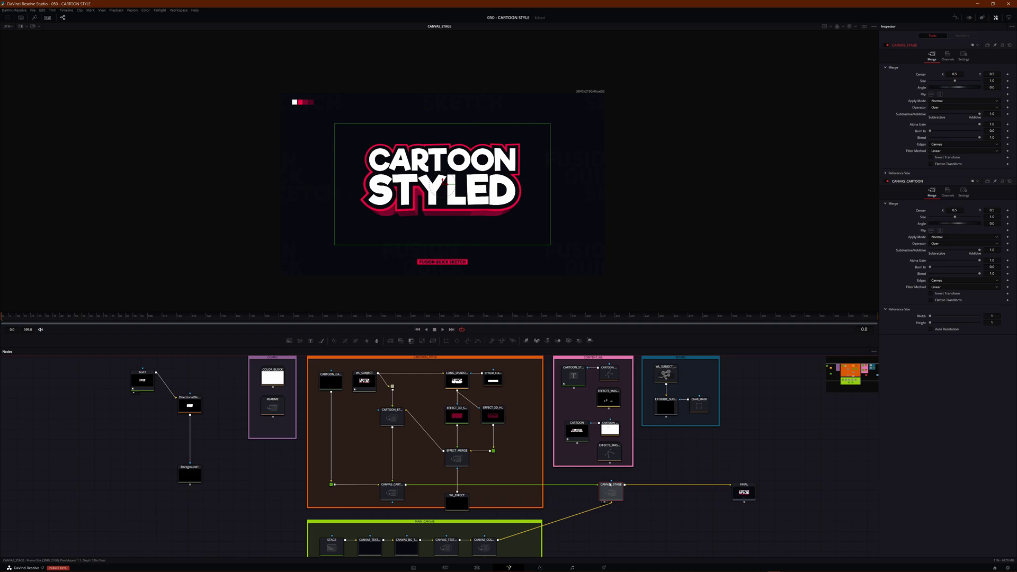
Delete the demonstration nodes Text1, DirectionalBlur2 and Background1.
left_click(720, 454)
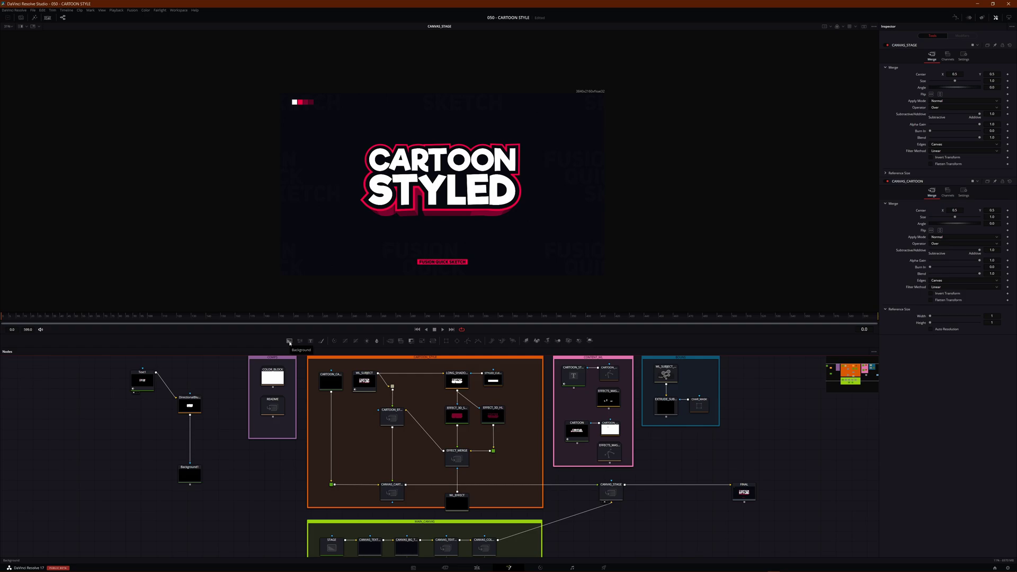
left_click_drag(83, 380, 215, 512)
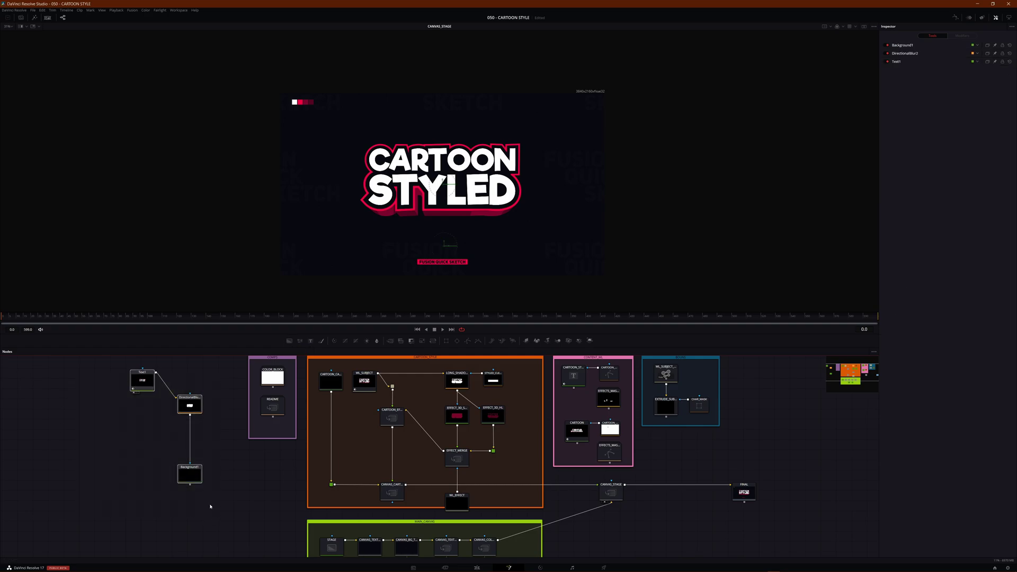
key("Delete")
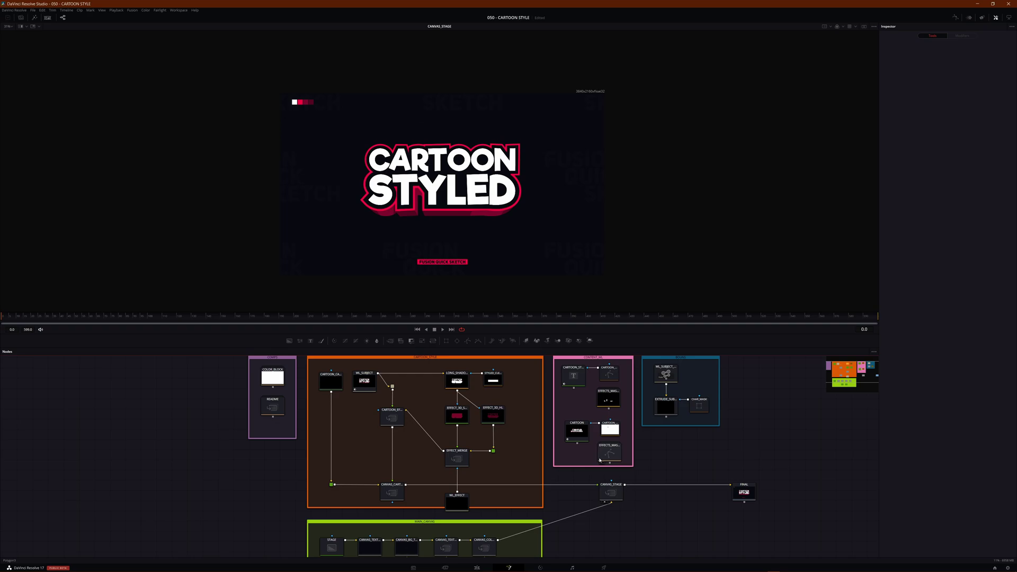
Open the Reactor package manager, move its window over the middle of the workspace and enlarge it.
left_click_drag(642, 454, 581, 462)
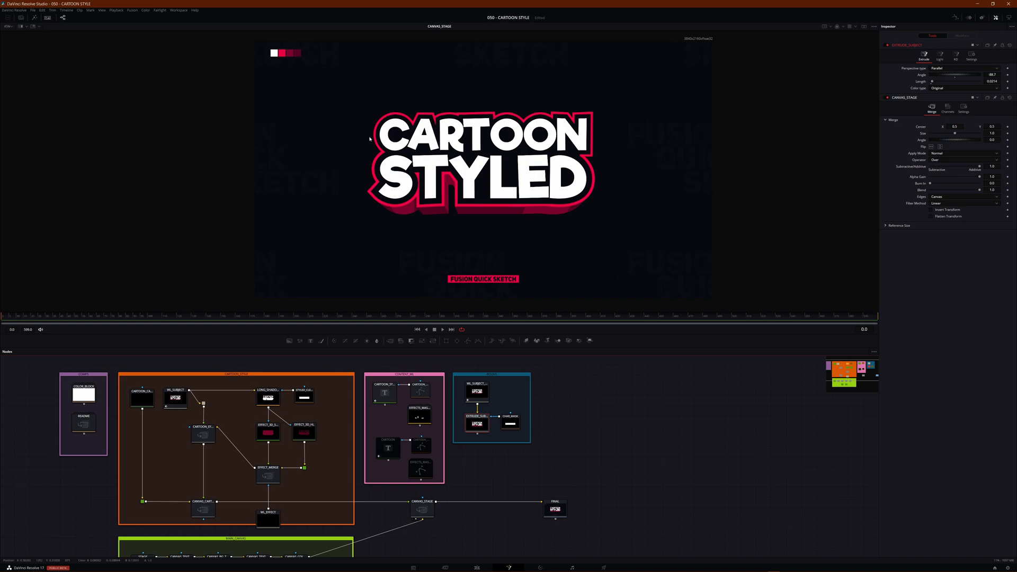
left_click(179, 10)
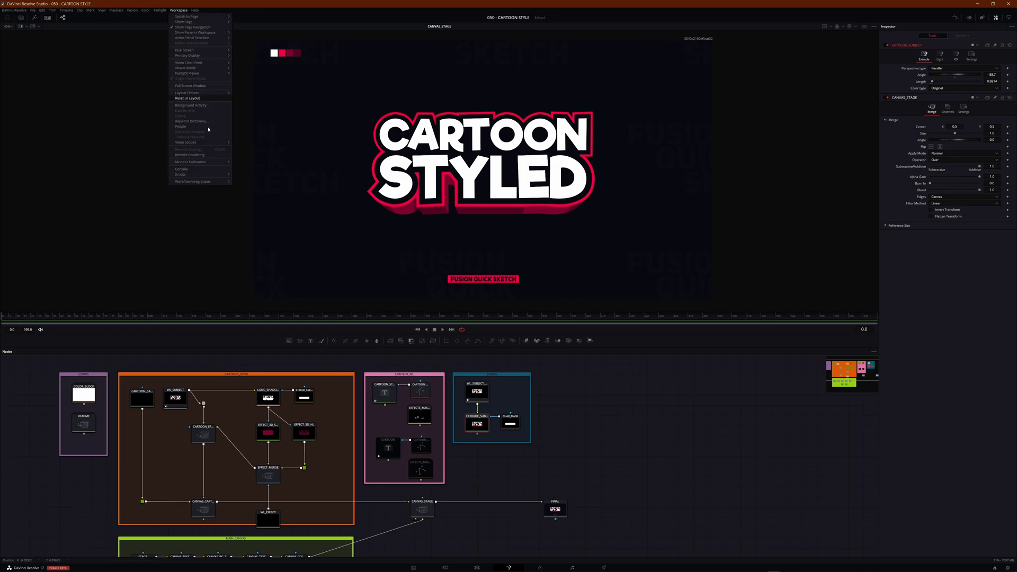
mouse_move(212, 174)
mouse_move(260, 268)
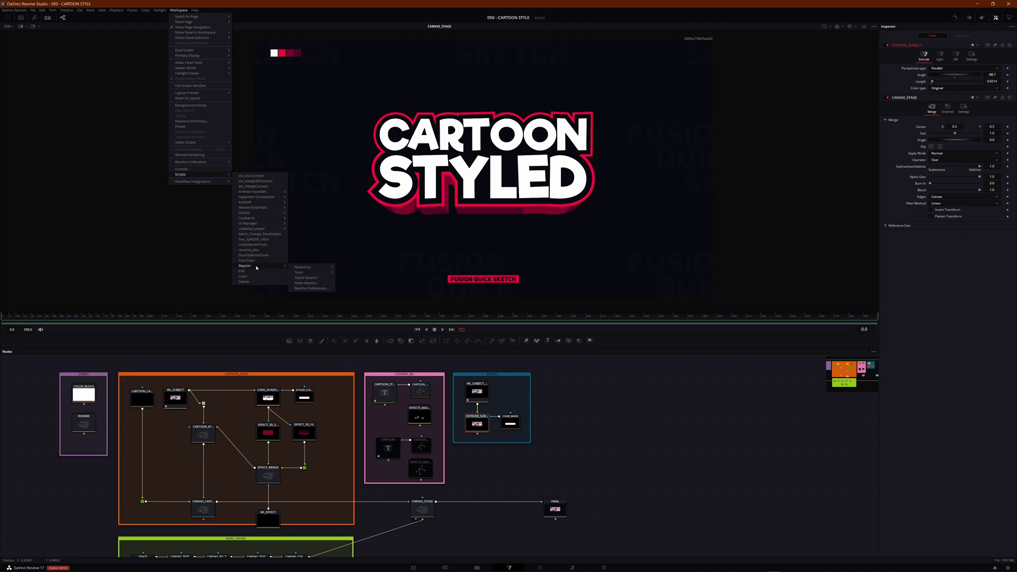
left_click(306, 282)
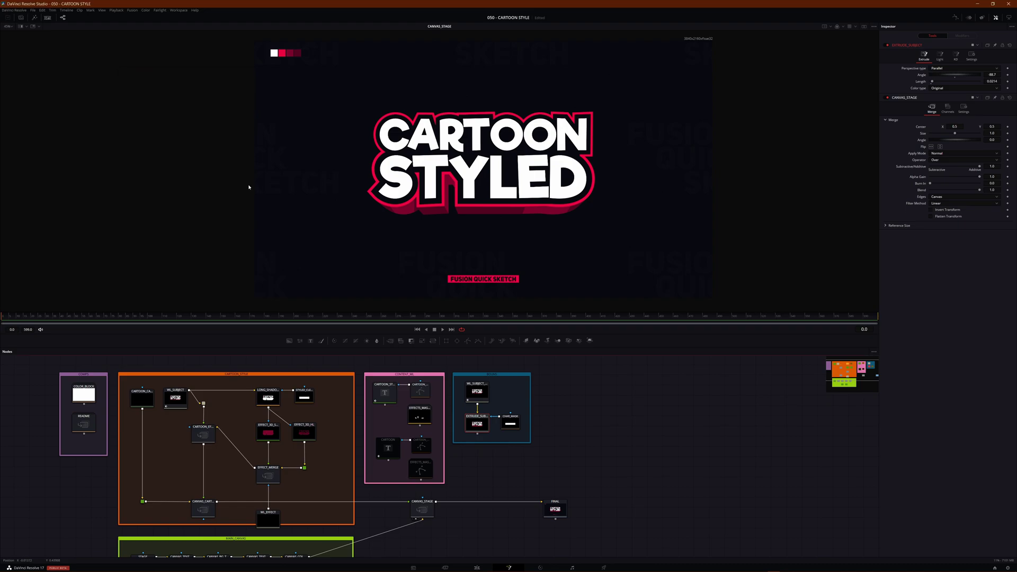
left_click_drag(211, 23, 428, 128)
left_click_drag(550, 291, 655, 376)
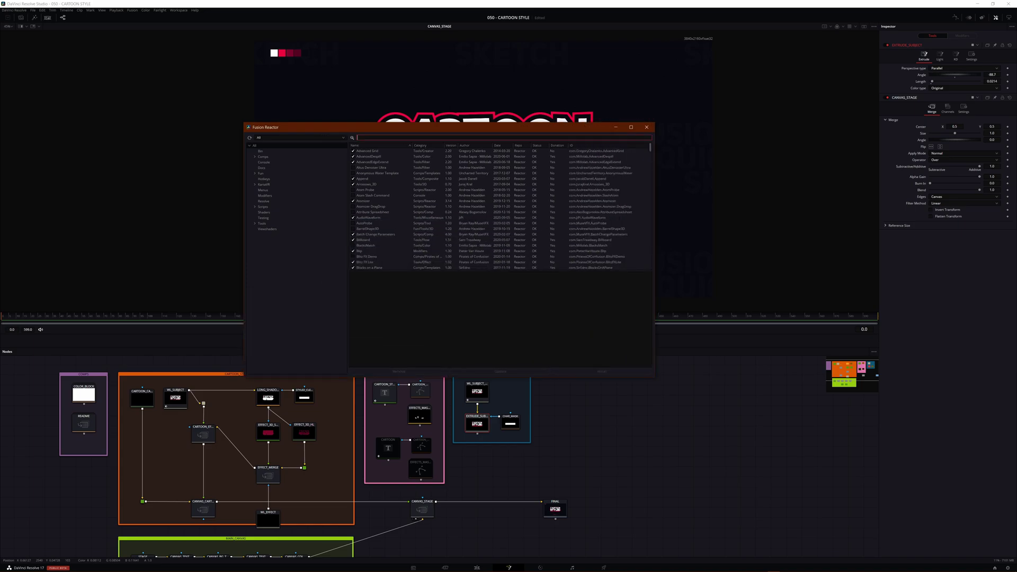
Search the Reactor packages for "kro", show the description of Krokodove for Fusion/Resolve Studio, and close the package manager.
type("kro")
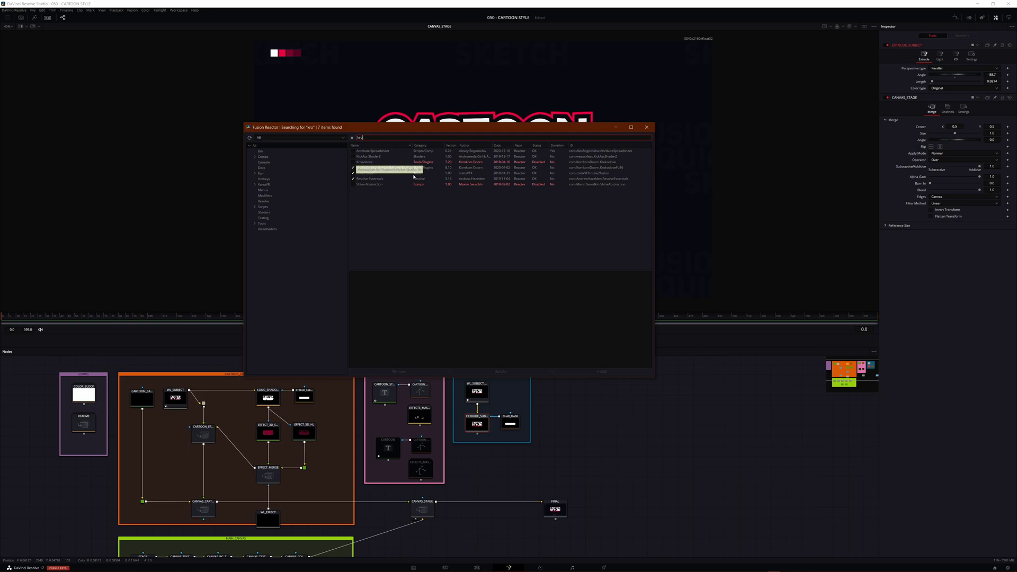
left_click(374, 167)
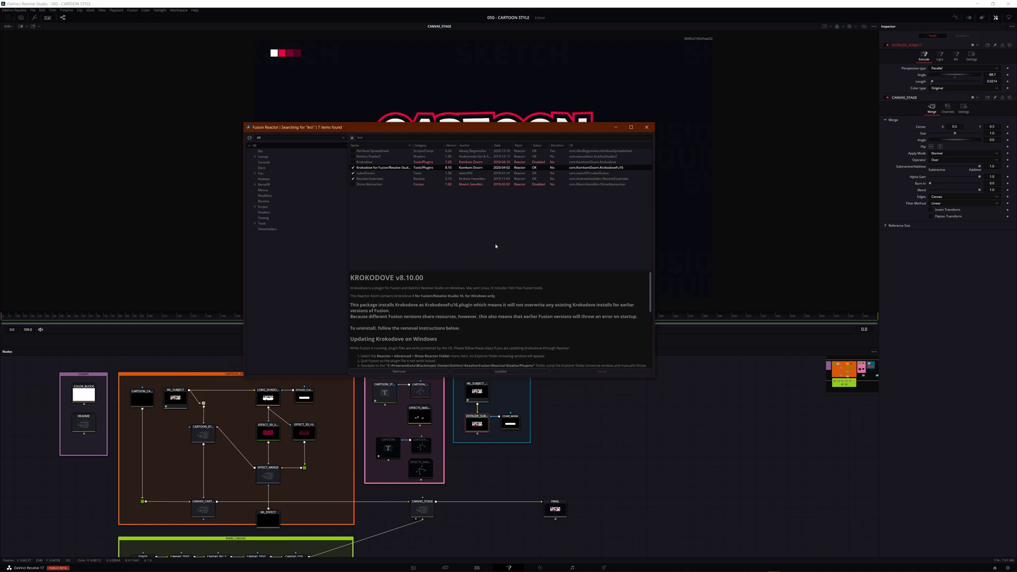
left_click(646, 127)
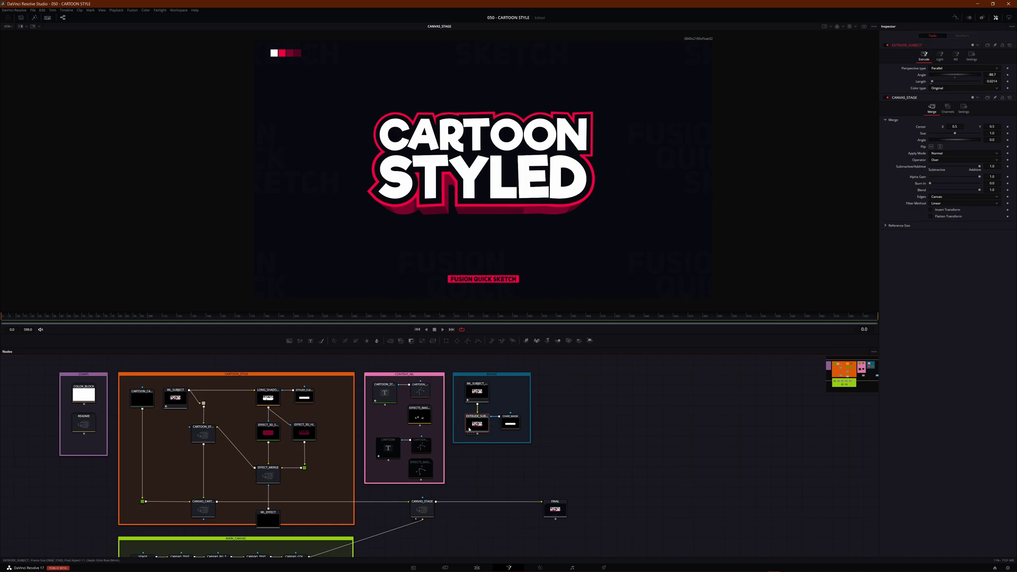
Show the EXTRUDE_SUBJECT node's output in the viewer and save the project.
key("1")
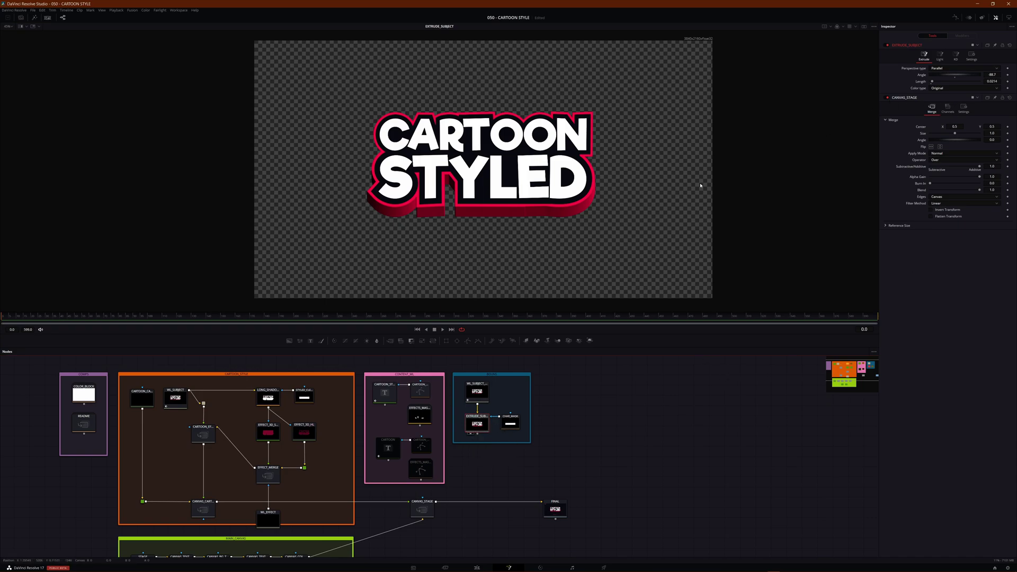
key("ctrl+s")
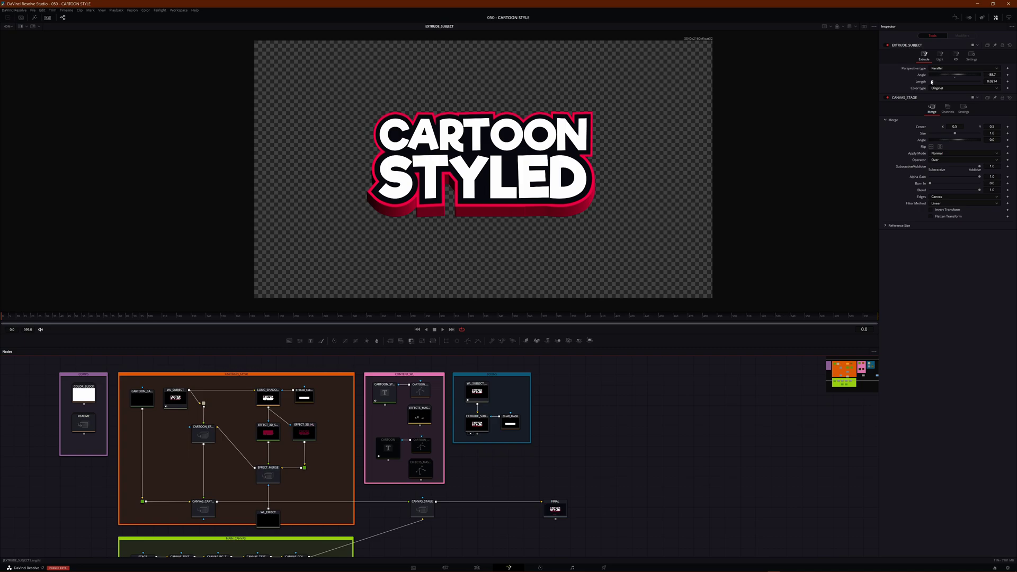
Check the perspective types of EXTRUDE_SUBJECT, try a length of about 0.08 and an angle of -75, and undo both changes.
left_click(940, 69)
left_click(937, 75)
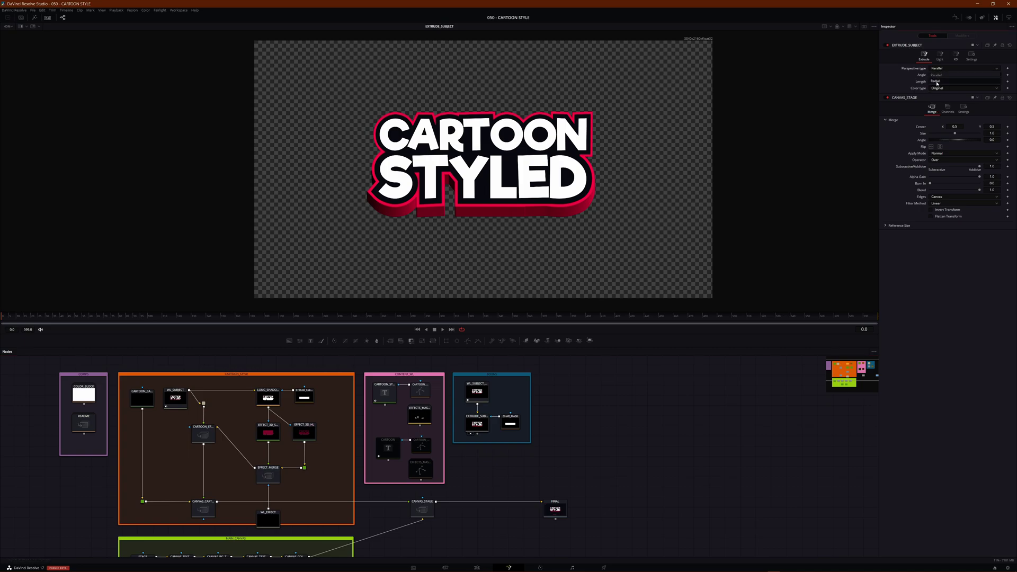
left_click_drag(935, 83, 938, 82)
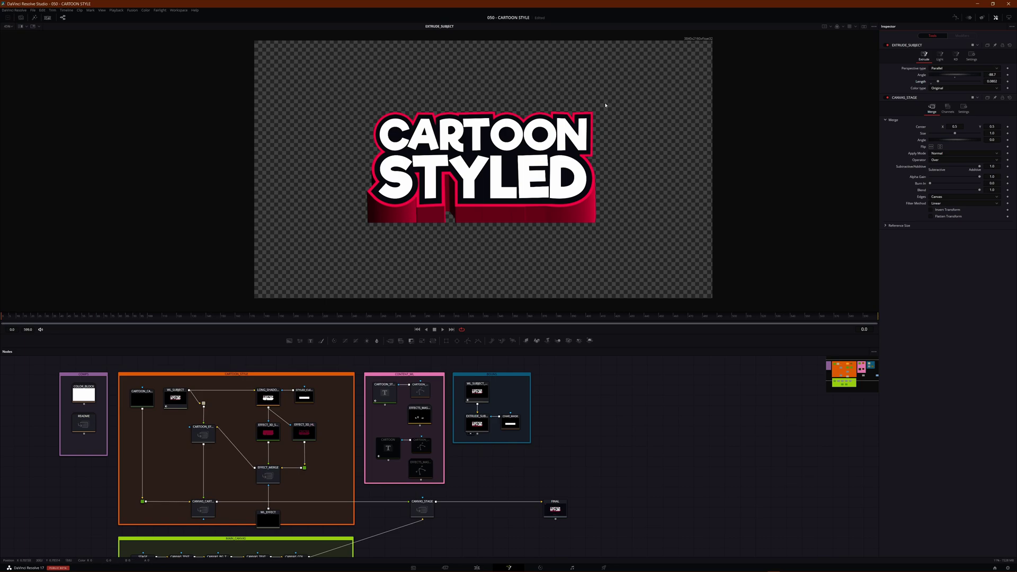
left_click(475, 392)
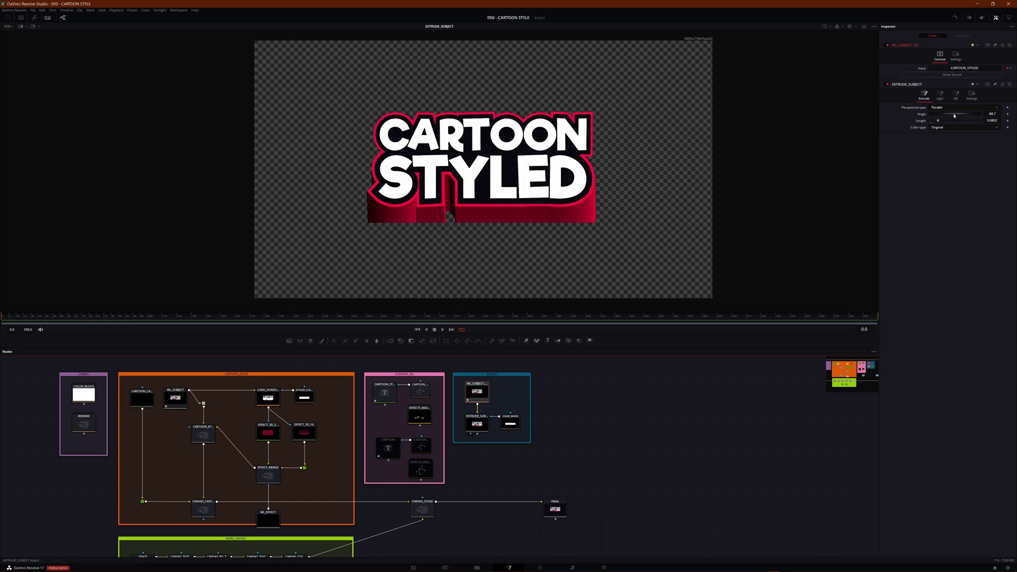
left_click_drag(943, 114, 954, 122)
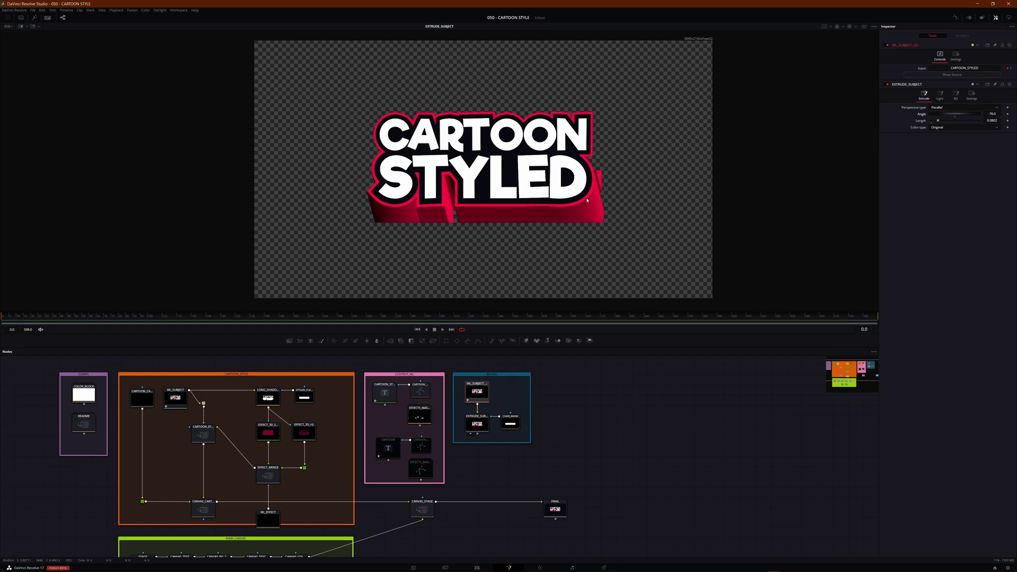
key("ctrl+z")
key("ctrl+z")
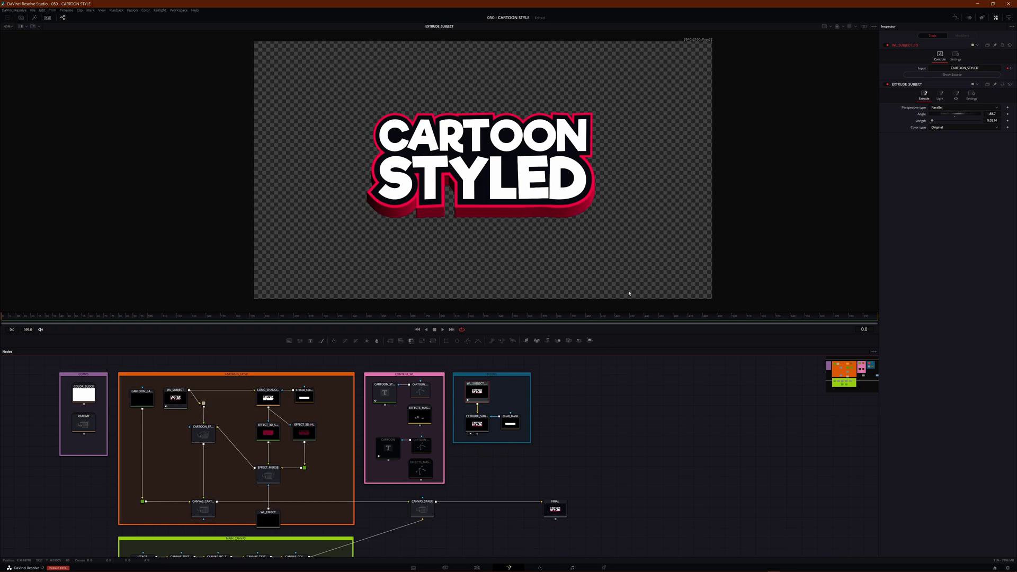
View the CANVAS_STAGE composition with the cartoon title, followed by the FINAL output node.
scroll(402, 472, "down", 2)
left_click_drag(422, 494, 430, 223)
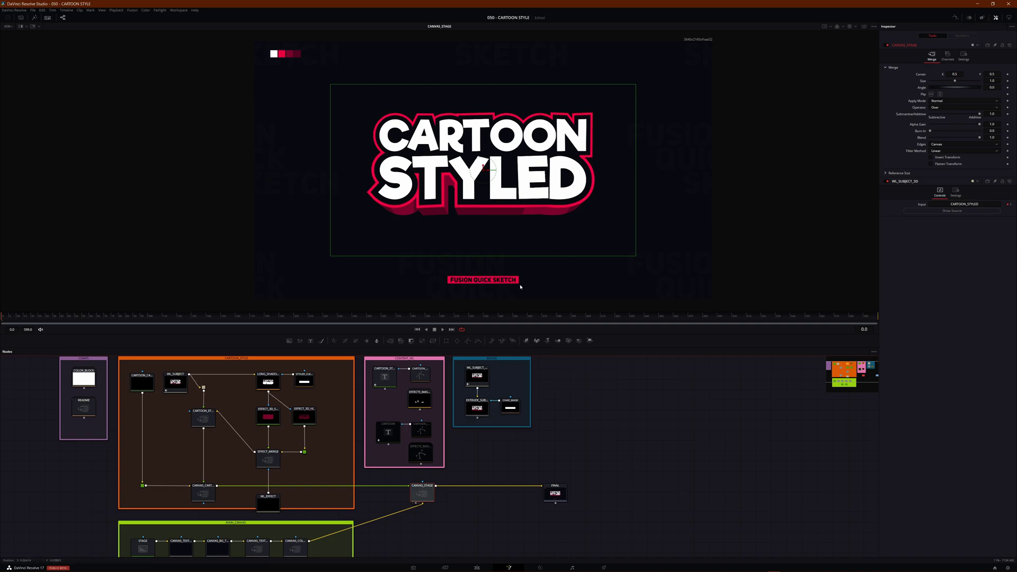
scroll(531, 210, "down", 1)
scroll(506, 201, "up", 1)
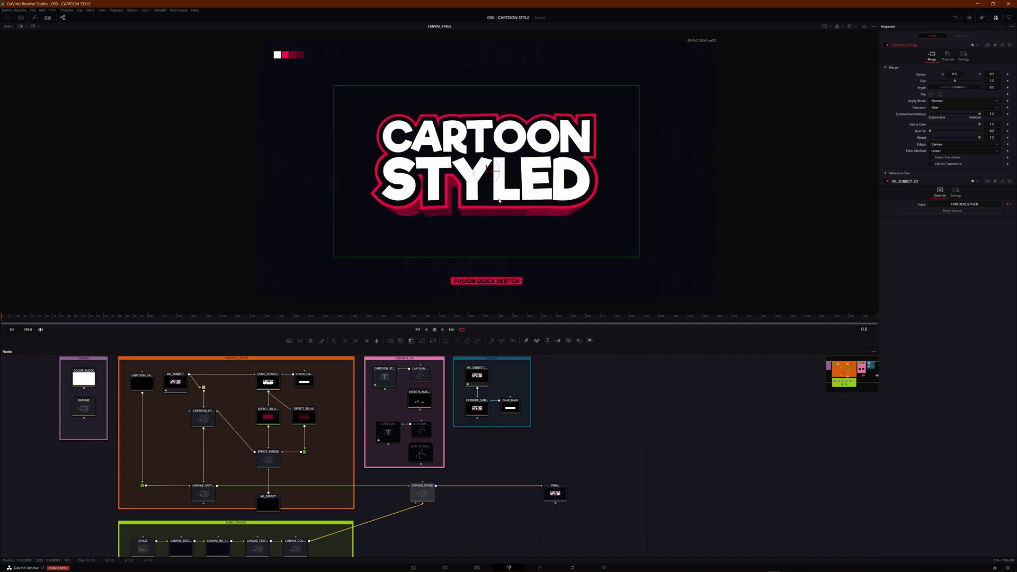
left_click(553, 496)
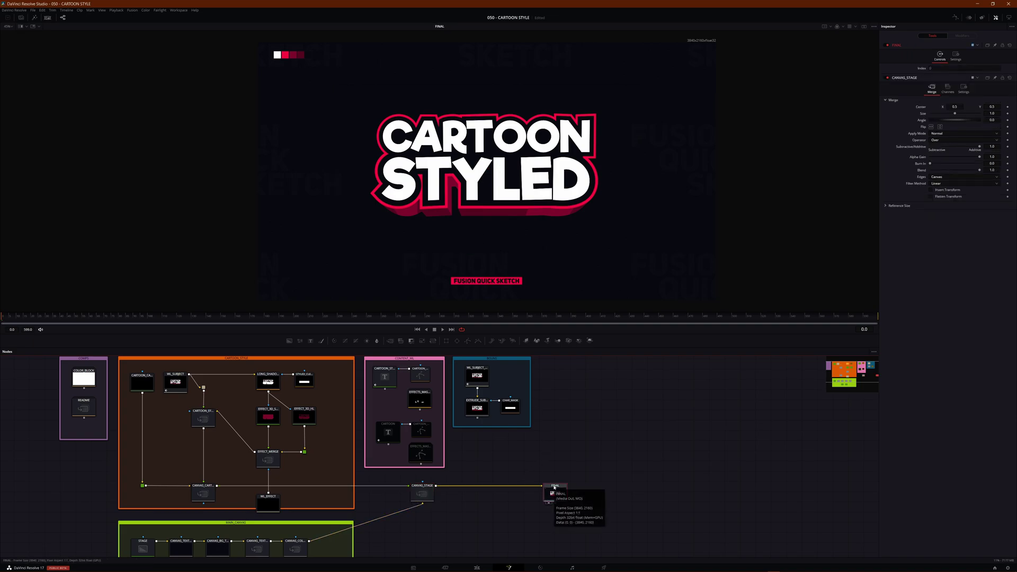